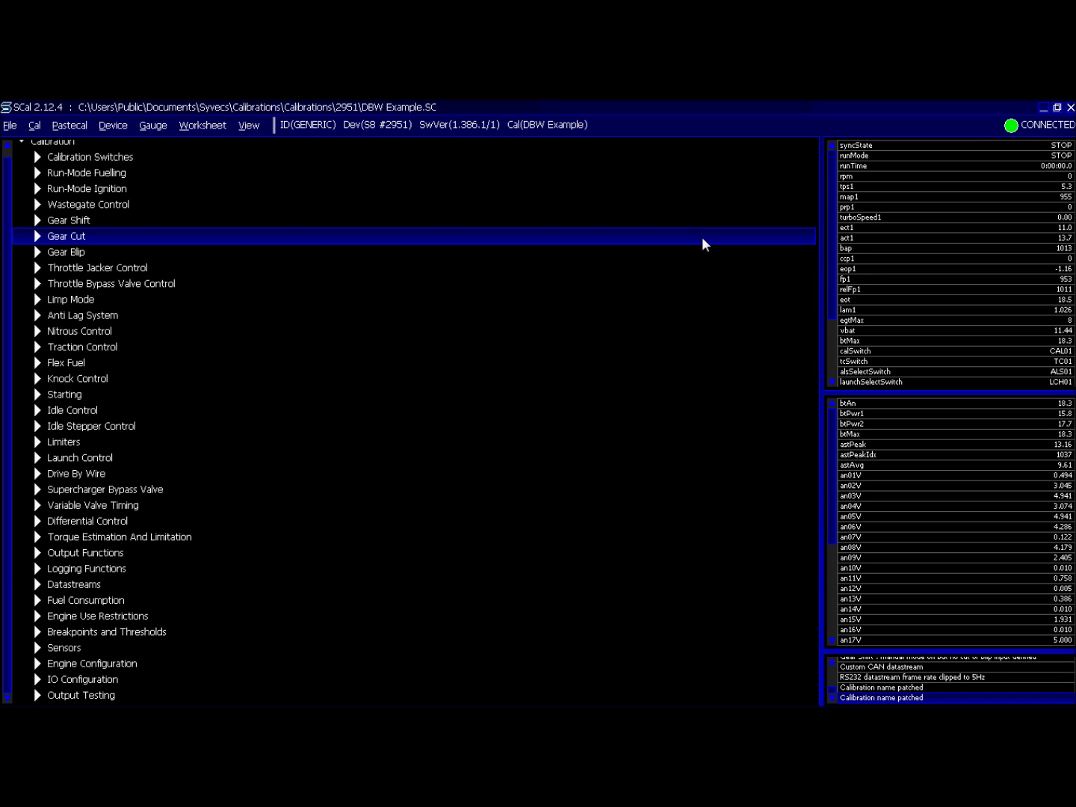
# Open the Pin Assignments table from the IO Configuration section of the calibration.
pyautogui.press('End')
pyautogui.press('Up')
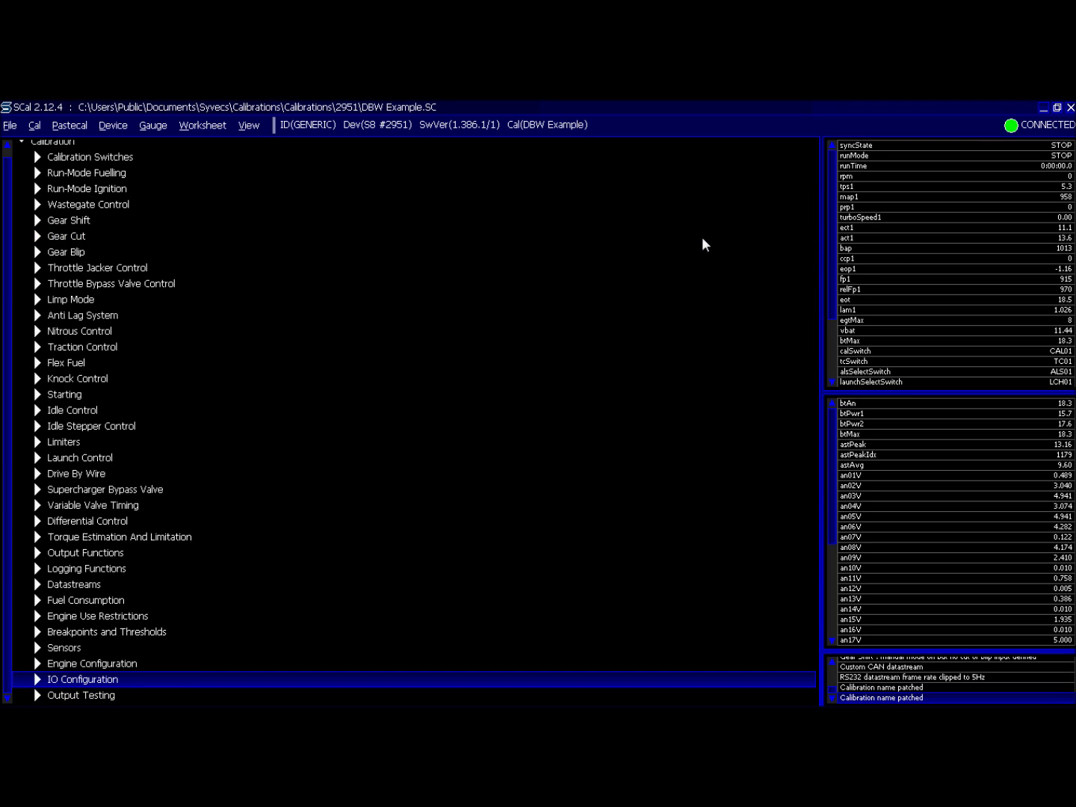
pyautogui.press('Right')
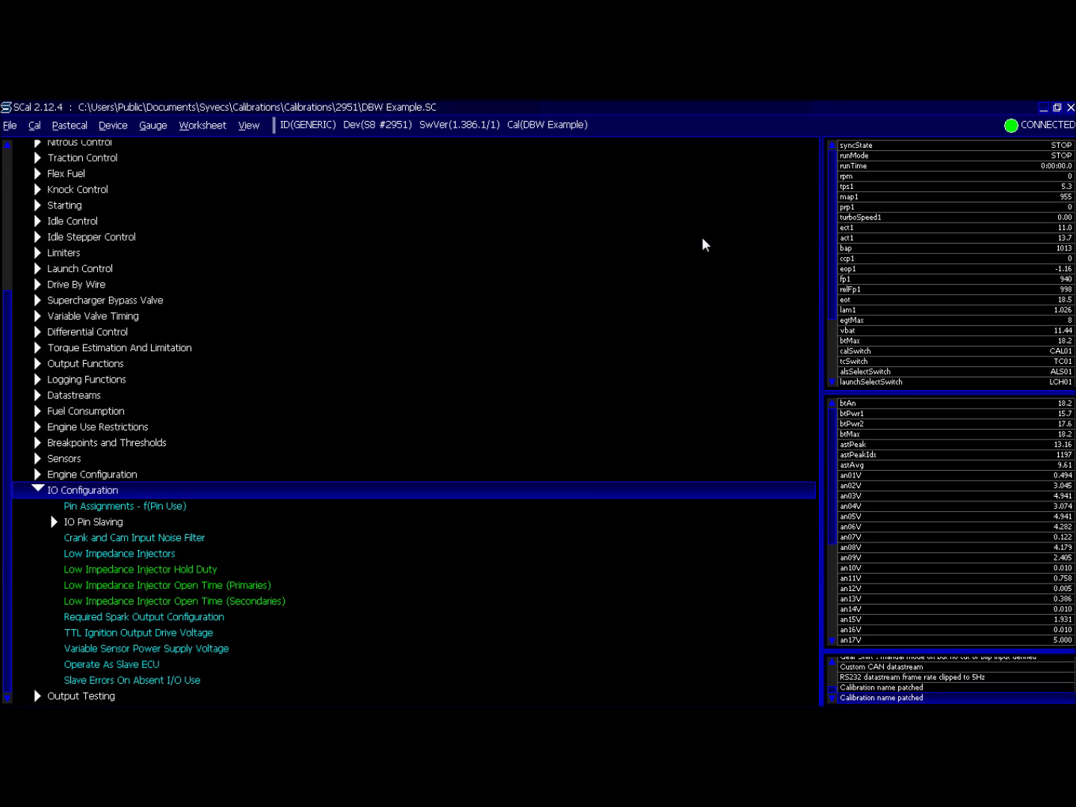
pyautogui.press('Down')
pyautogui.press('Return')
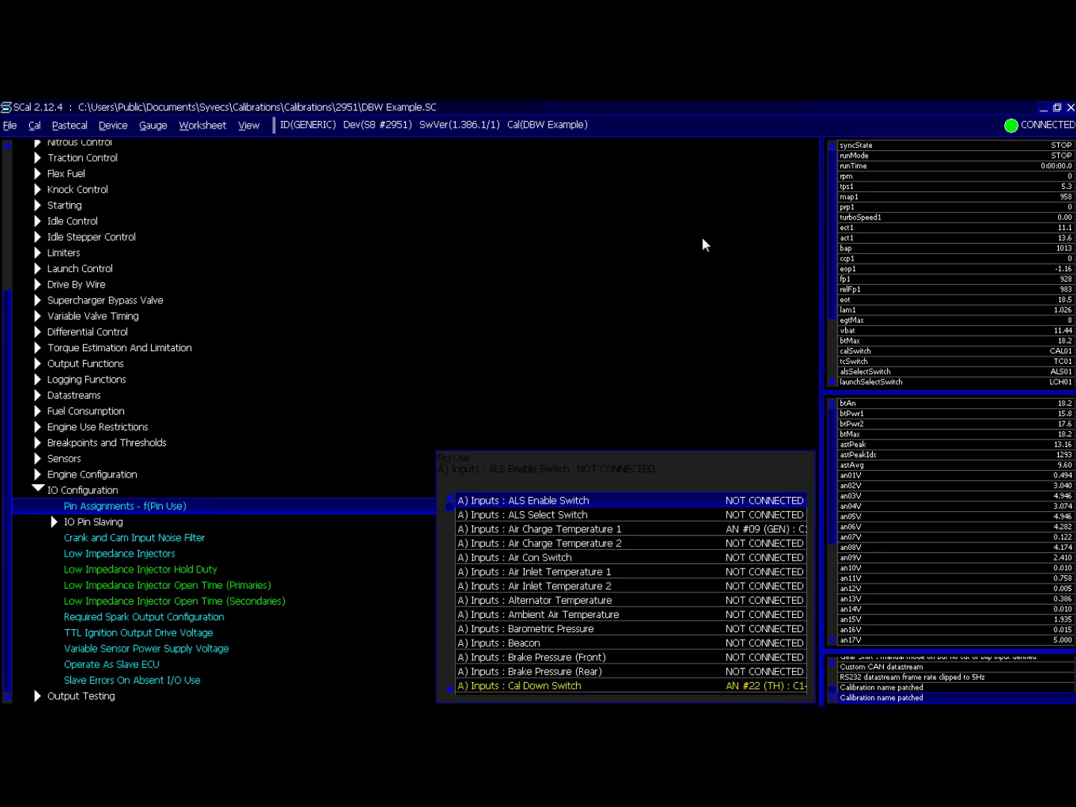
pyautogui.press('Return')
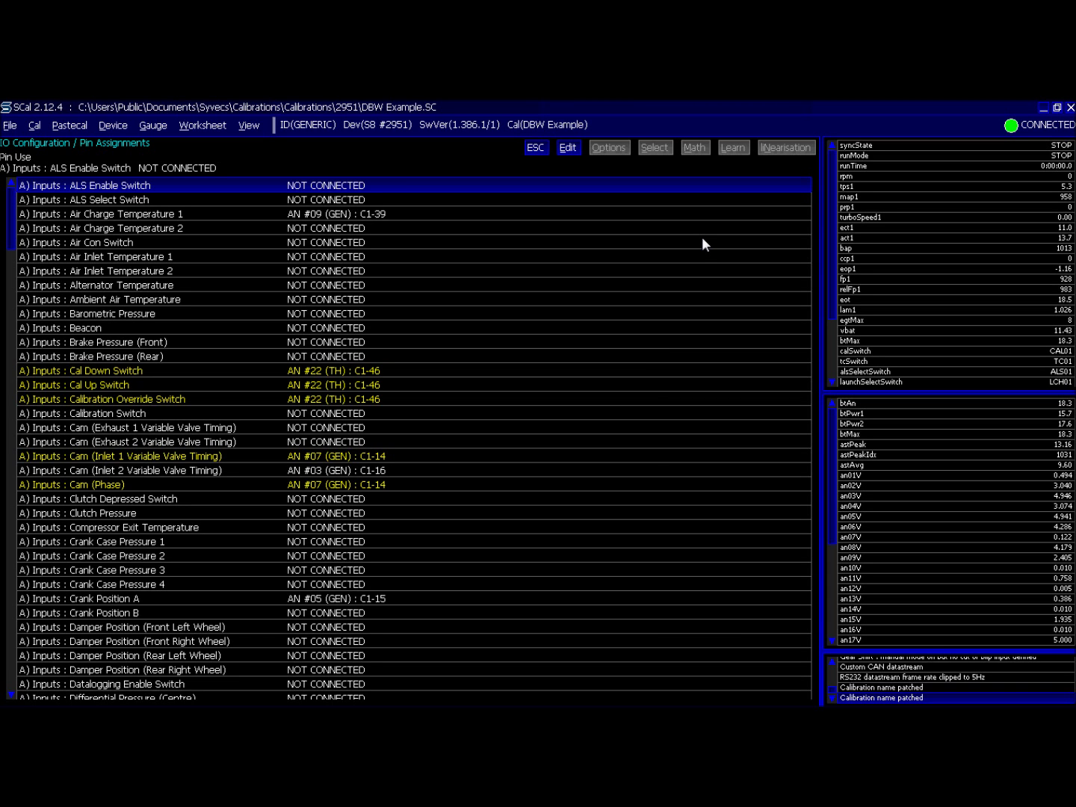
# Examine the pin assignments of the Throttle Position 1A, 1B, 2A and 2B inputs.
pyautogui.press('pagedown')
pyautogui.press('pagedown')
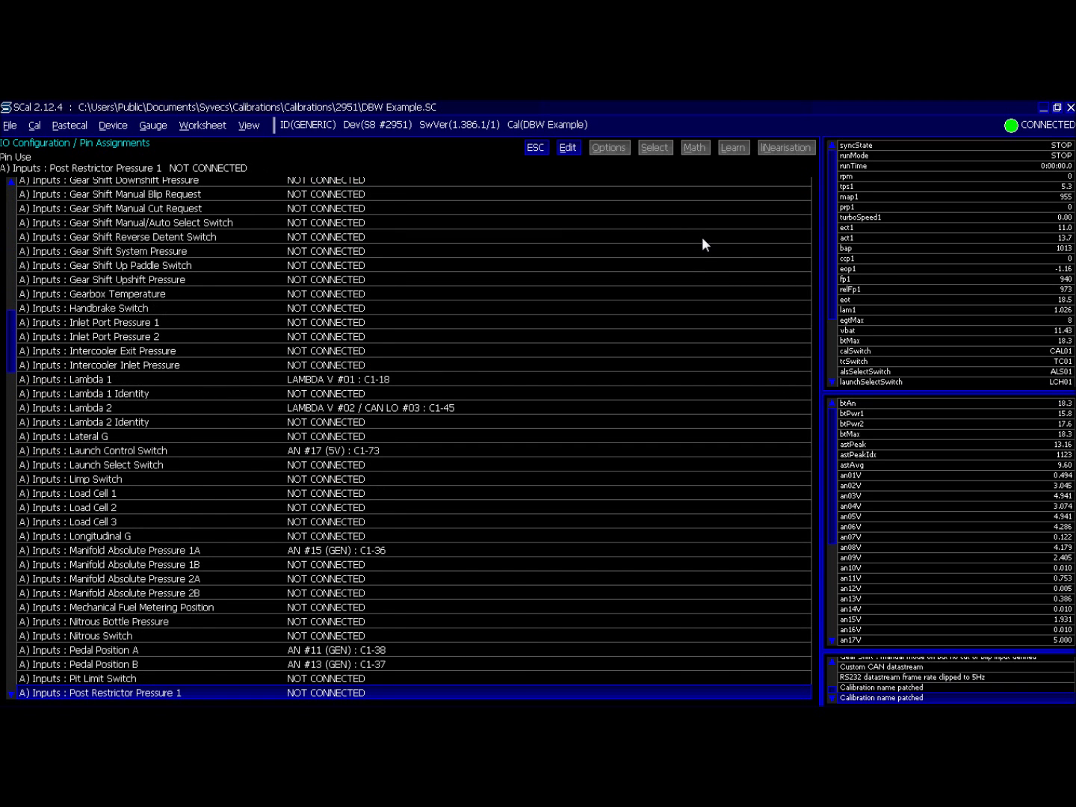
pyautogui.press('Down')
pyautogui.press('Down')
pyautogui.press('Down')
pyautogui.press('Down')
pyautogui.press('Down')
pyautogui.press('Down')
pyautogui.press('Down')
pyautogui.press('Down')
pyautogui.press('Down')
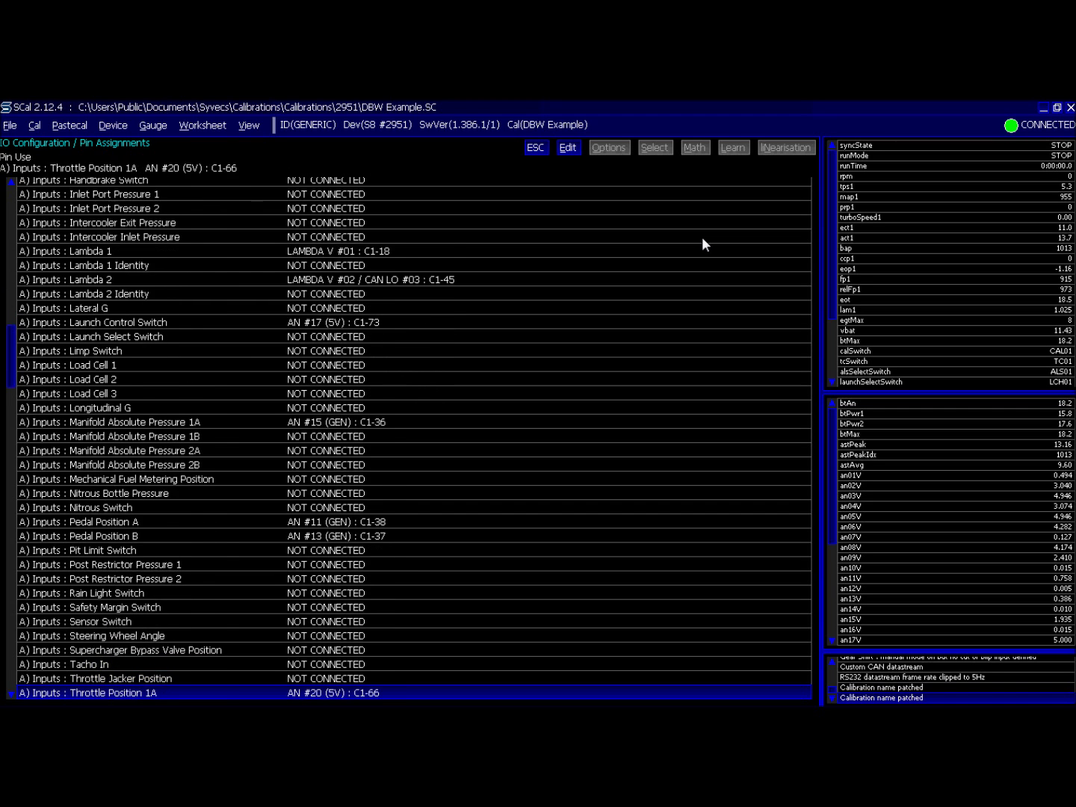
pyautogui.press('Down')
pyautogui.press('Down')
pyautogui.press('Down')
pyautogui.press('Down')
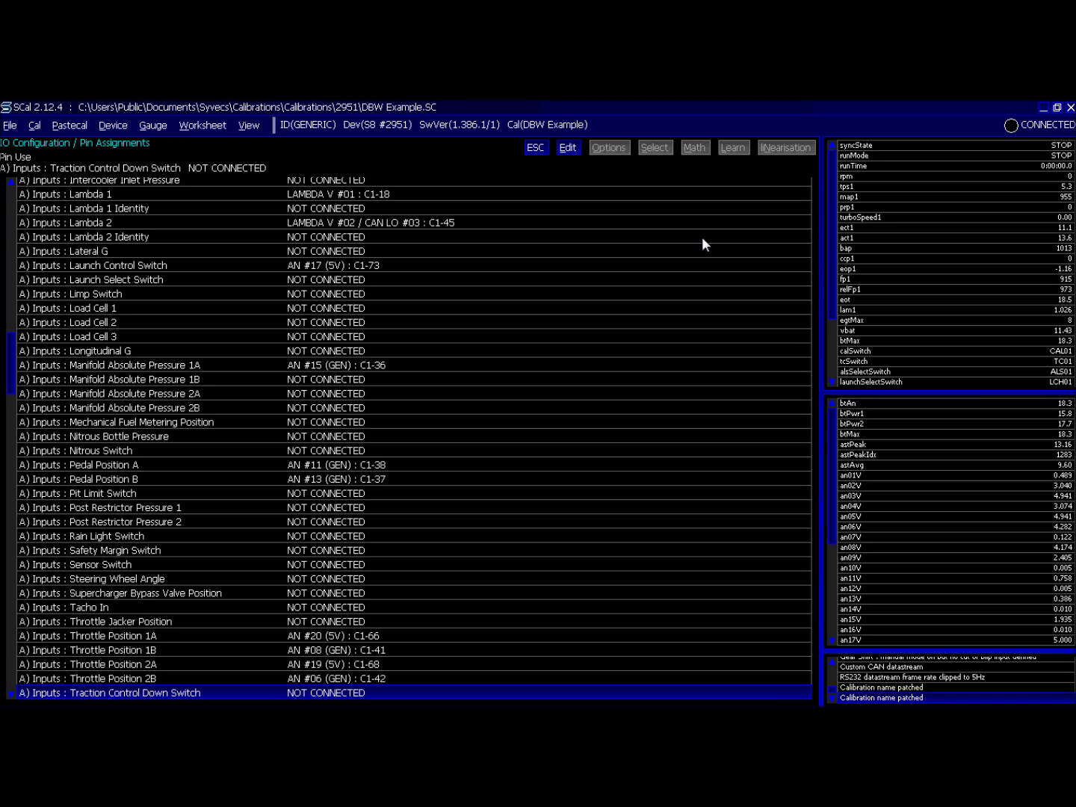
pyautogui.press('Up')
pyautogui.press('Up')
pyautogui.press('Up')
pyautogui.press('Up')
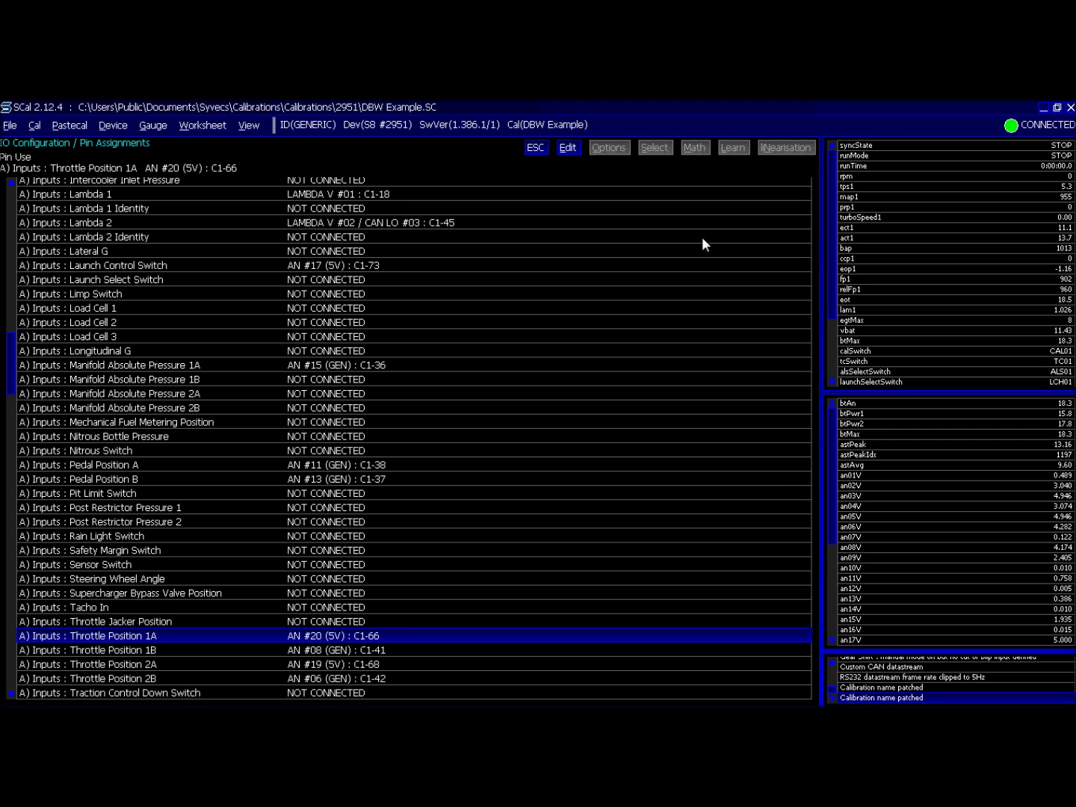
pyautogui.press('Down')
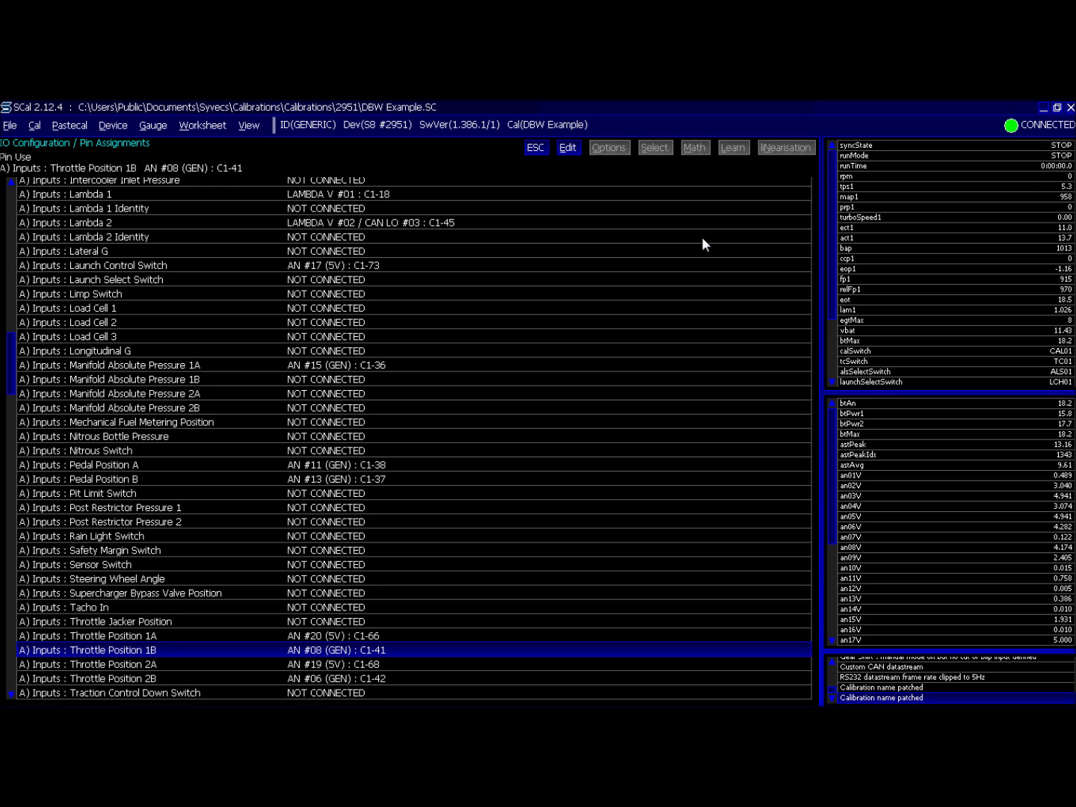
pyautogui.press('Down')
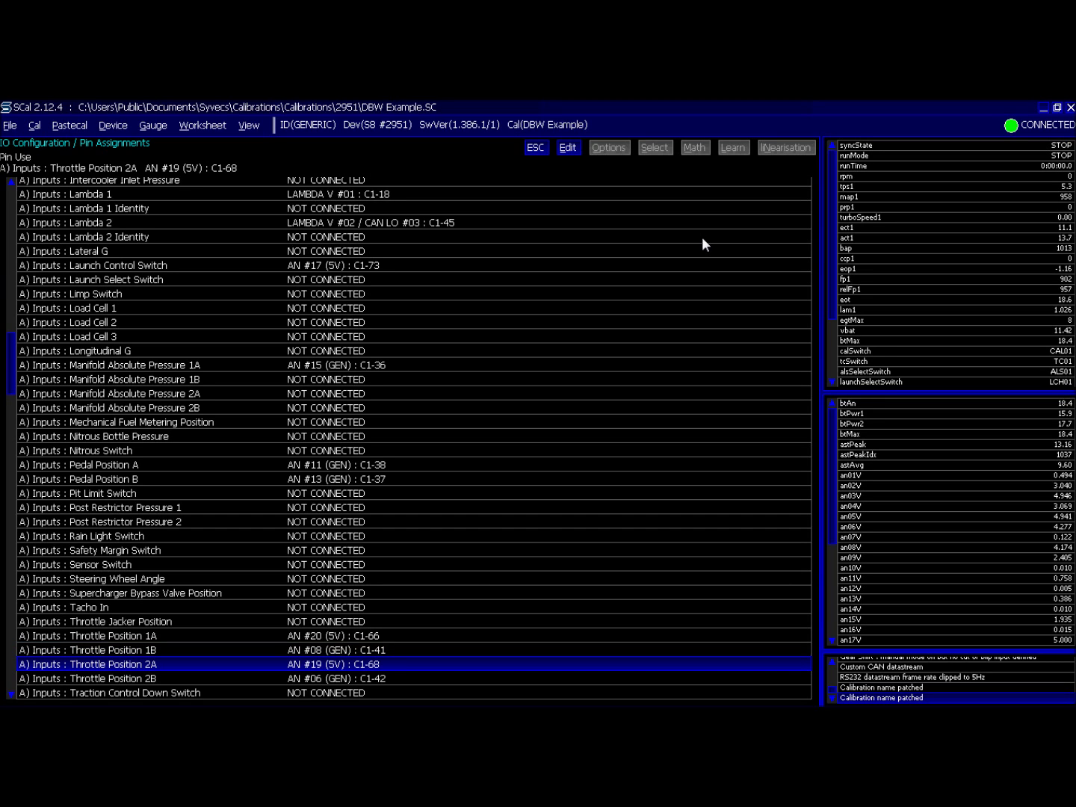
pyautogui.press('Down')
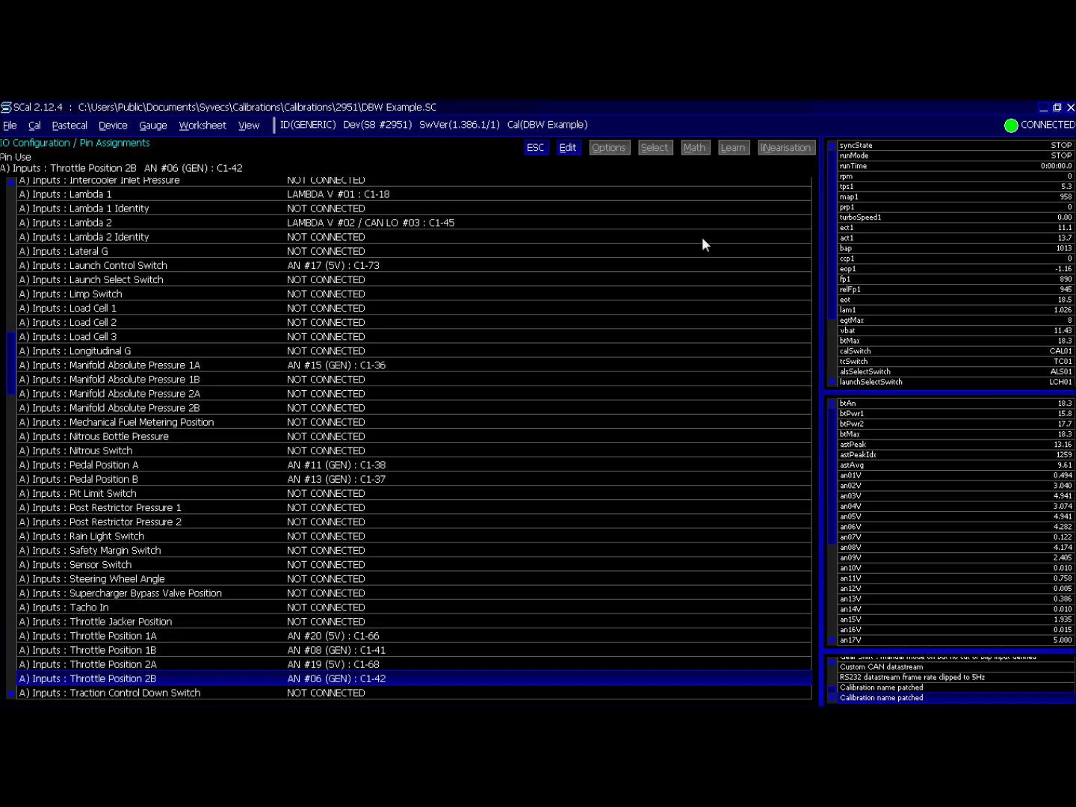
# Go back through the input list and examine the pin assignment of Pedal Position A.
pyautogui.press('Up')
pyautogui.press('Up')
pyautogui.press('Up')
pyautogui.press('Up')
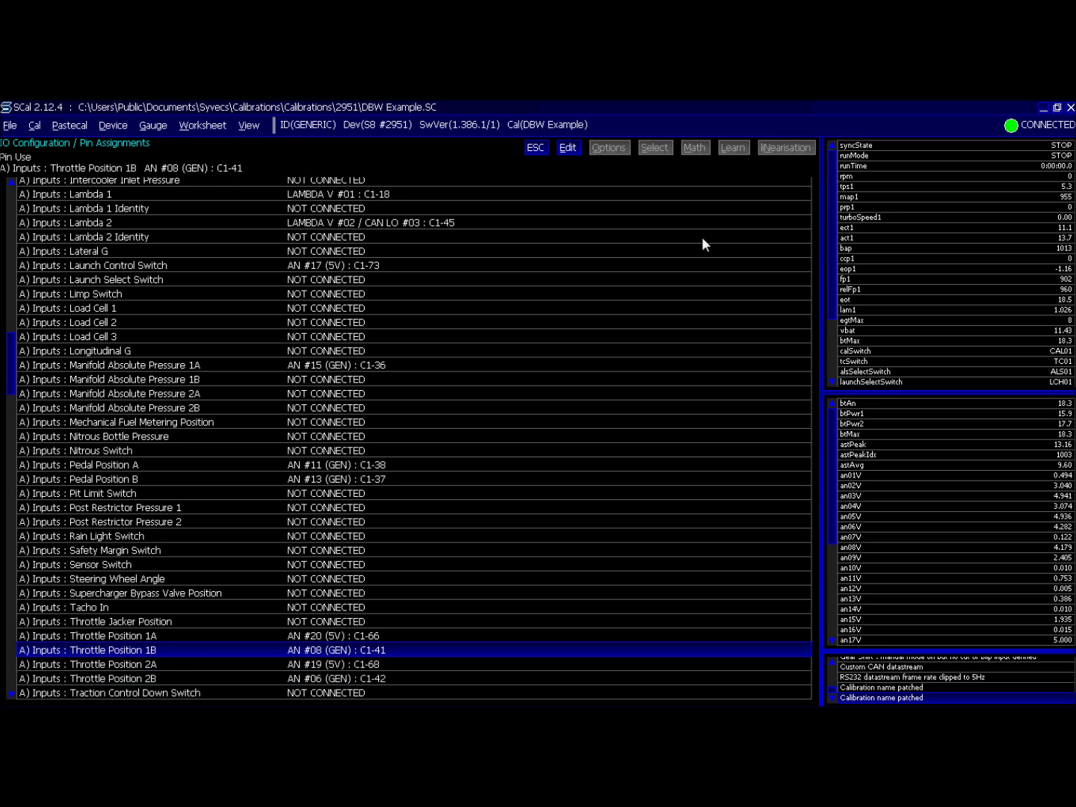
pyautogui.press('Up')
pyautogui.press('Up')
pyautogui.press('Up')
pyautogui.press('Up')
pyautogui.press('Up')
pyautogui.press('Up')
pyautogui.press('Up')
pyautogui.press('Up')
pyautogui.press('Up')
pyautogui.press('Up')
pyautogui.press('Up')
pyautogui.press('Up')
pyautogui.press('Up')
pyautogui.press('Up')
pyautogui.press('Up')
pyautogui.press('Up')
pyautogui.press('Up')
pyautogui.press('Up')
pyautogui.press('Up')
pyautogui.press('Up')
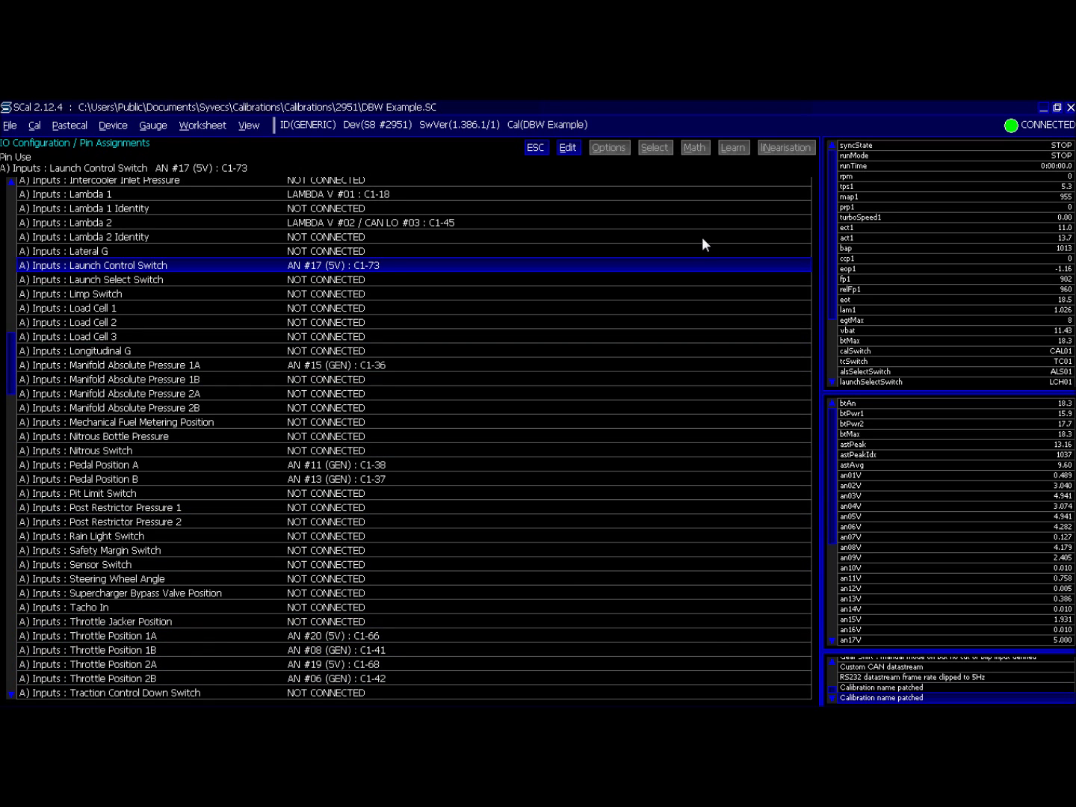
pyautogui.press('Down')
pyautogui.press('Down')
pyautogui.press('Down')
pyautogui.press('Down')
pyautogui.press('Down')
pyautogui.press('Down')
pyautogui.press('Down')
pyautogui.press('Down')
pyautogui.press('Down')
pyautogui.press('Down')
pyautogui.press('Down')
pyautogui.press('Down')
pyautogui.press('Down')
pyautogui.press('Down')
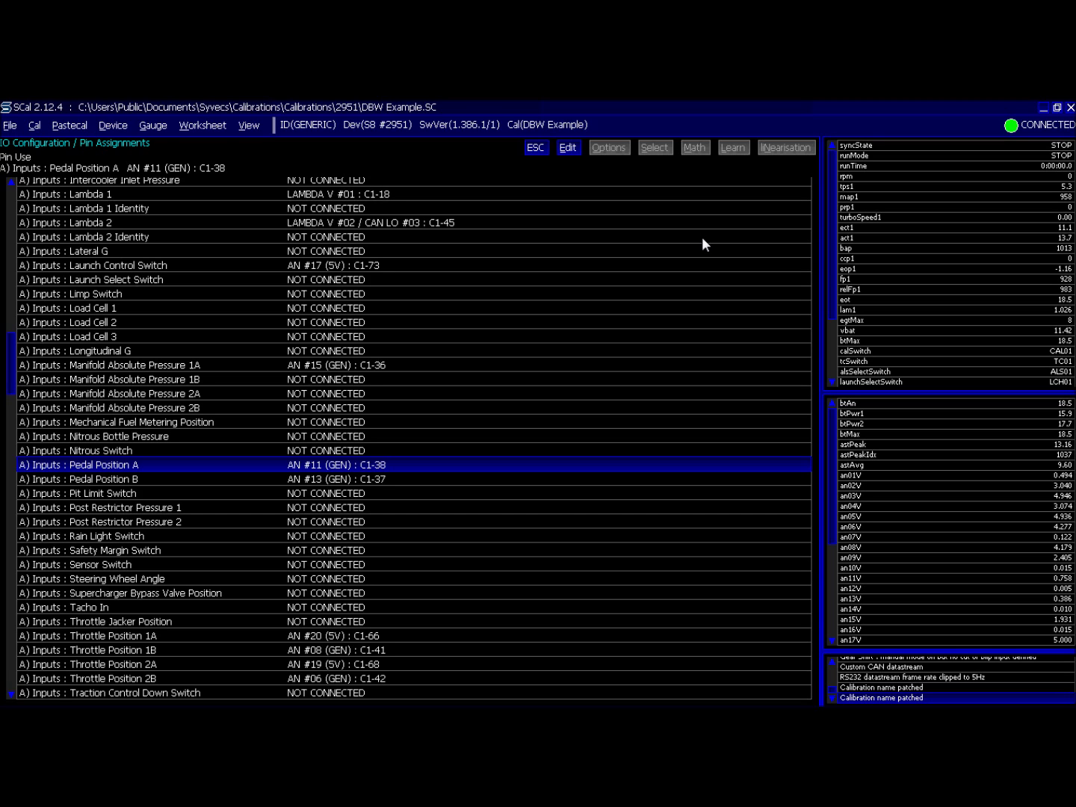
# Examine the list of pins selectable for the Pedal Position B input.
pyautogui.press('Down')
pyautogui.press('Return')
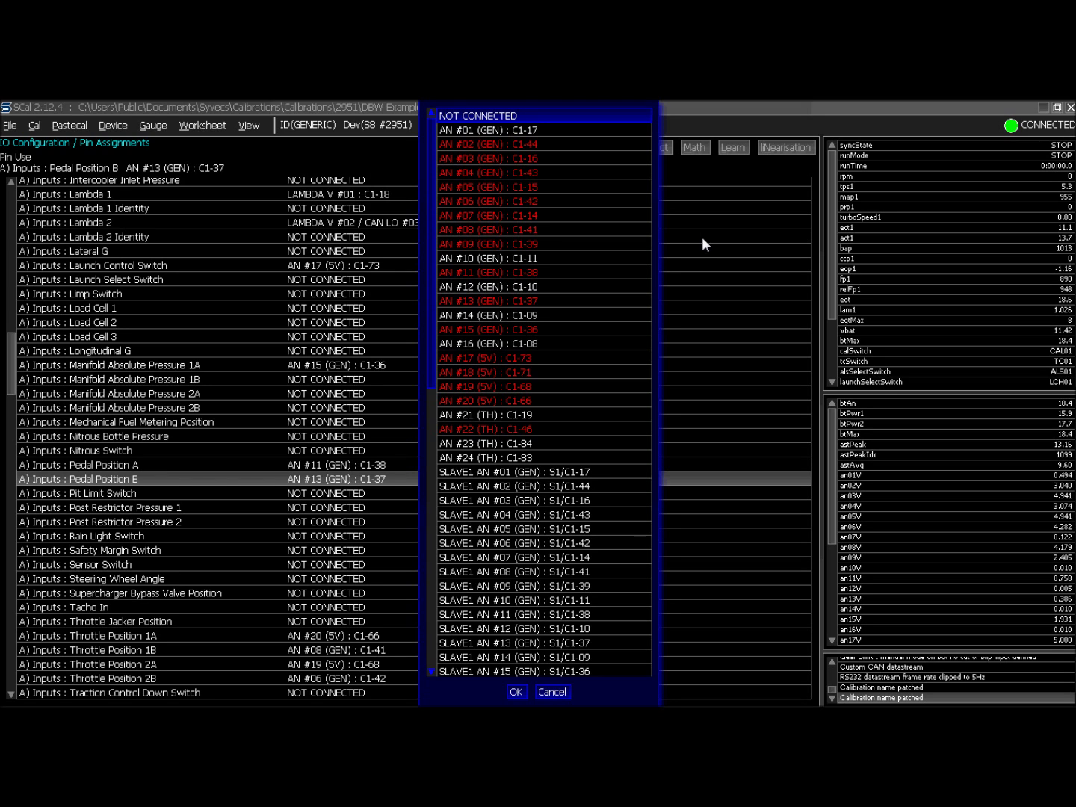
pyautogui.press('Escape')
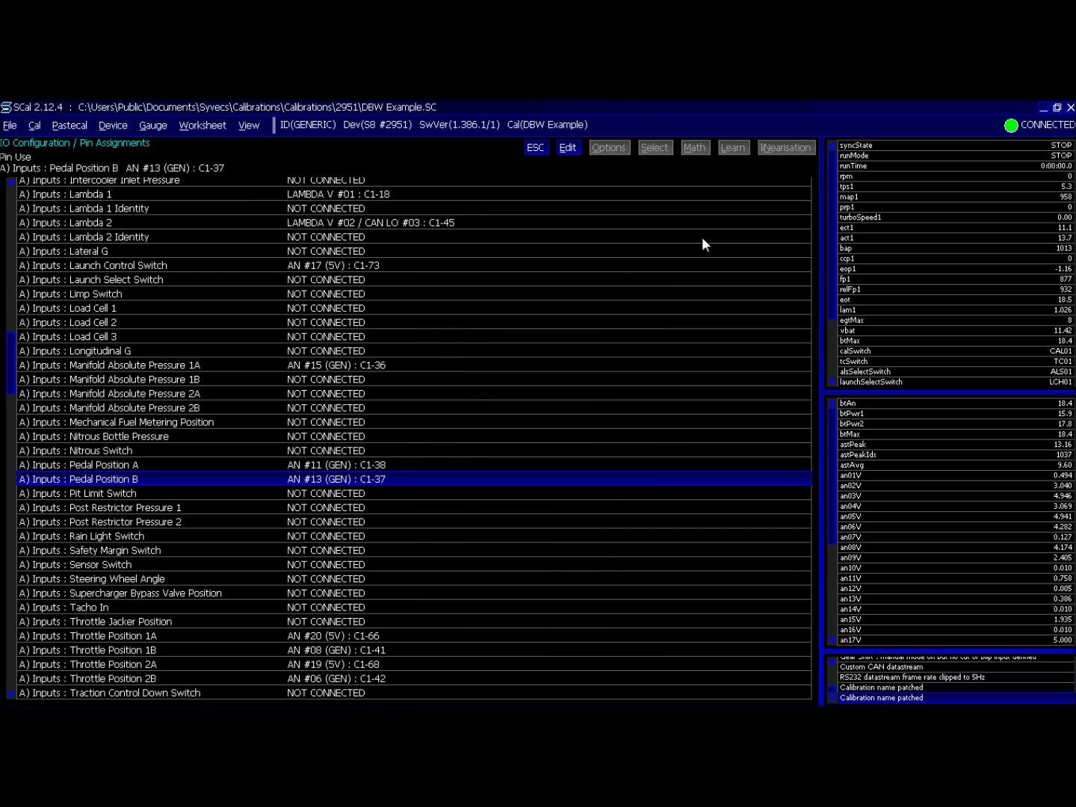
# Program the calibration into the connected ECU's flash memory and dismiss the completion message.
pyautogui.hotkey('alt', 'd')
pyautogui.press('Down')
pyautogui.press('Escape')
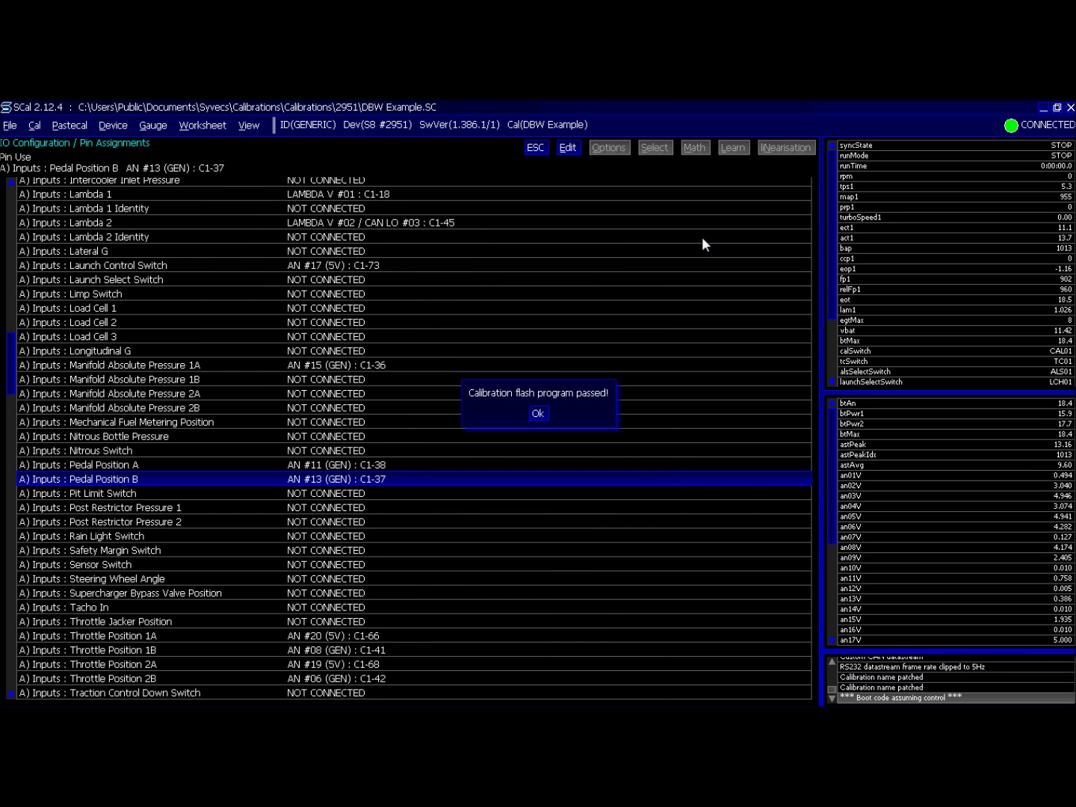
pyautogui.press('Return')
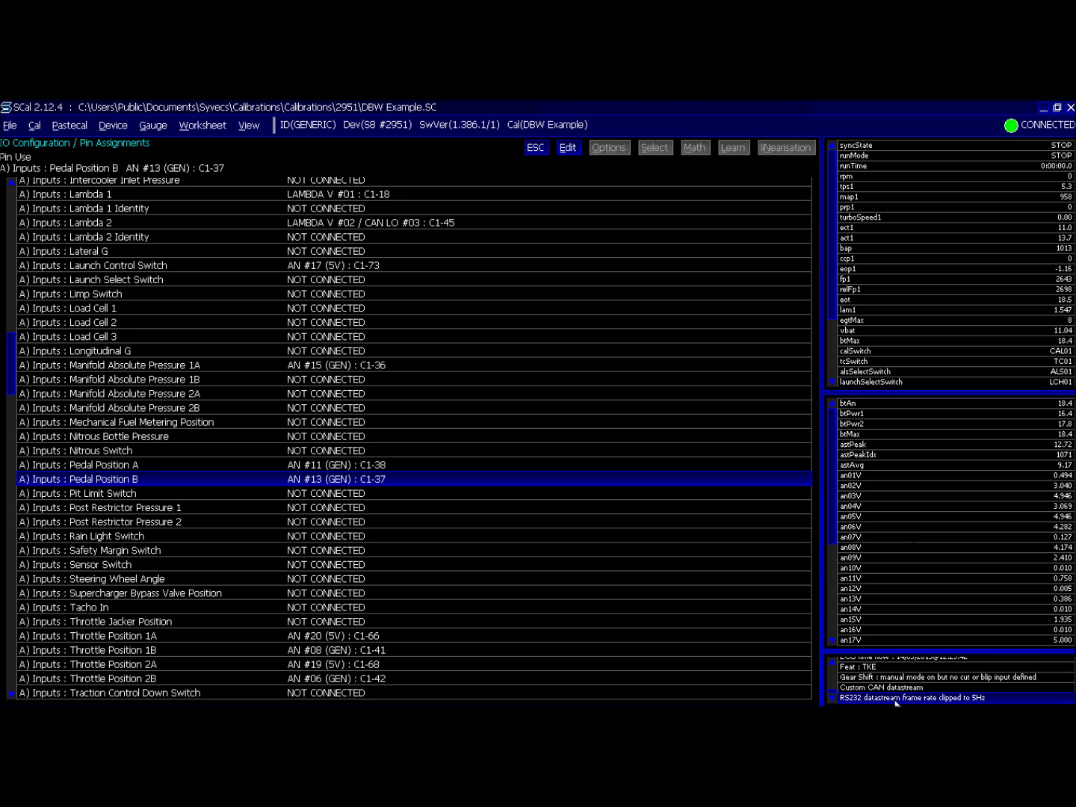
# Leave the pin assignments, collapse IO Configuration and expand the Sensors section of the calibration tree.
pyautogui.press('Escape')
pyautogui.press('Left')
pyautogui.press('Left')
pyautogui.press('Up')
pyautogui.press('Up')
pyautogui.press('Right')
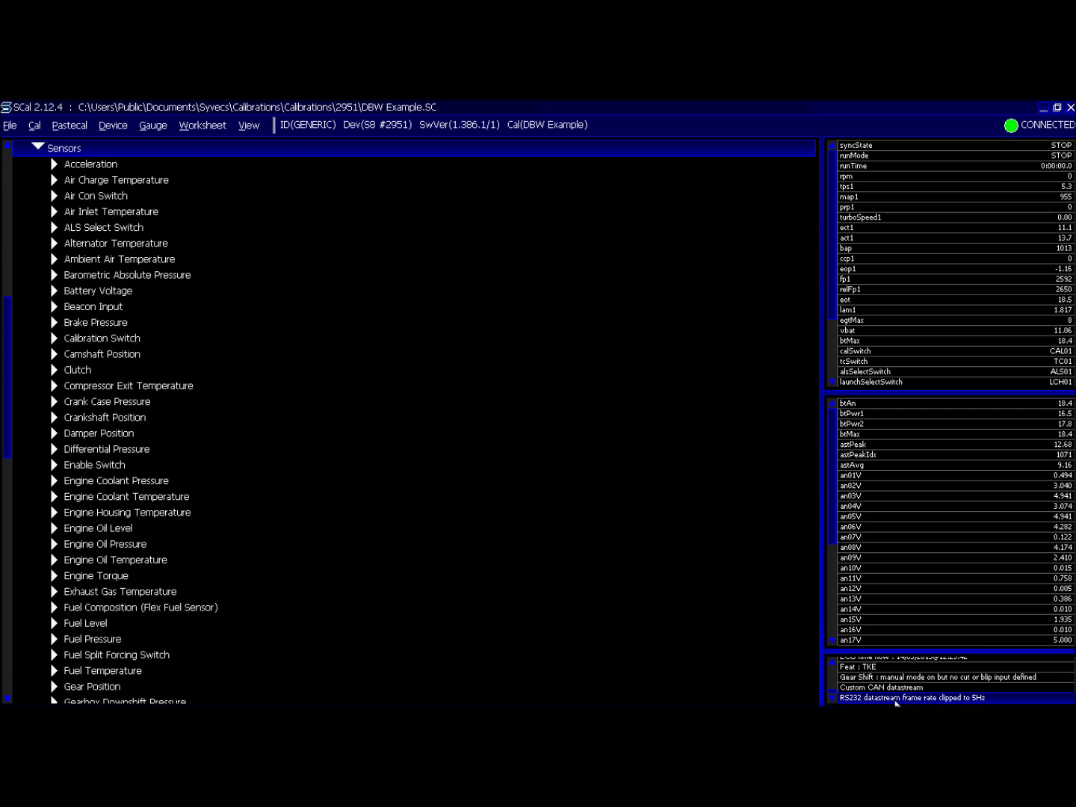
# Collapse the expanded Throttle Position group within the Sensors section.
pyautogui.press('pagedown')
pyautogui.press('pagedown')
pyautogui.press('Up')
pyautogui.press('Up')
pyautogui.press('Up')
pyautogui.press('Up')
pyautogui.press('Up')
pyautogui.press('Up')
pyautogui.press('Up')
pyautogui.press('Up')
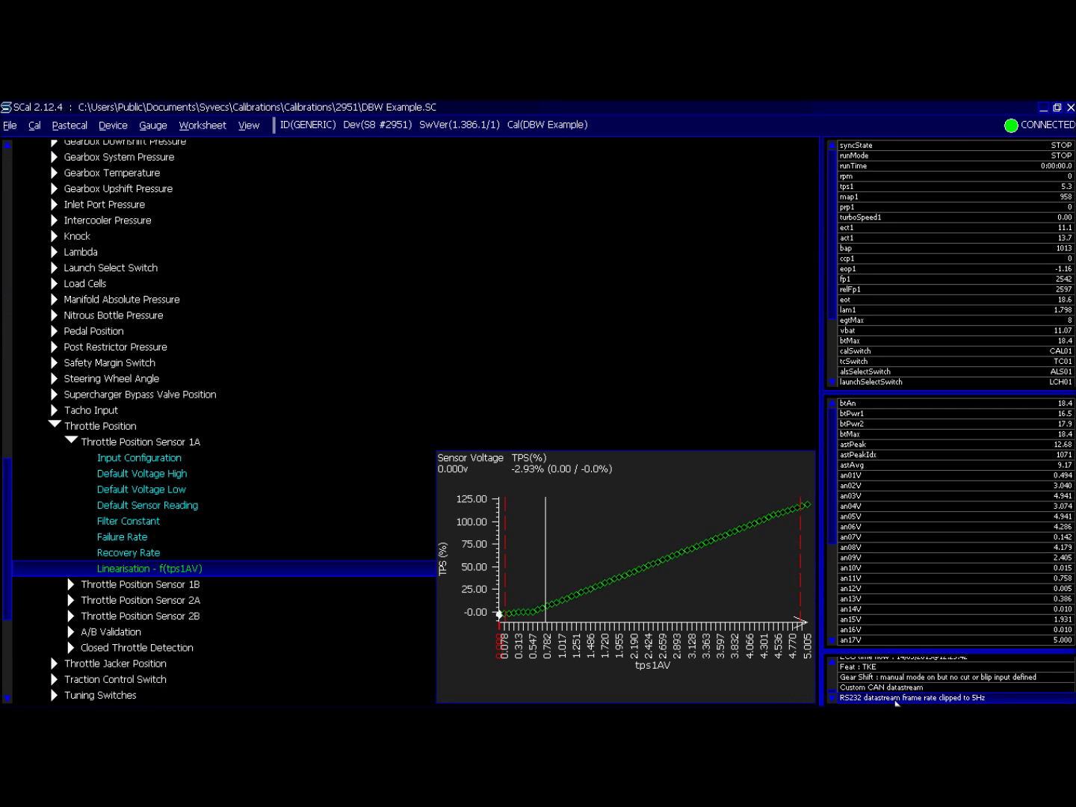
pyautogui.press('Up')
pyautogui.press('Up')
pyautogui.press('Up')
pyautogui.press('Up')
pyautogui.press('Up')
pyautogui.press('Up')
pyautogui.press('Up')
pyautogui.press('Up')
pyautogui.press('Up')
pyautogui.press('Left')
# Expand the Pedal Position group and its Pedal Position Sensor A settings.
pyautogui.press('Up')
pyautogui.press('Up')
pyautogui.press('Up')
pyautogui.press('Up')
pyautogui.press('Up')
pyautogui.press('Up')
pyautogui.press('Right')
pyautogui.press('Down')
pyautogui.press('Right')
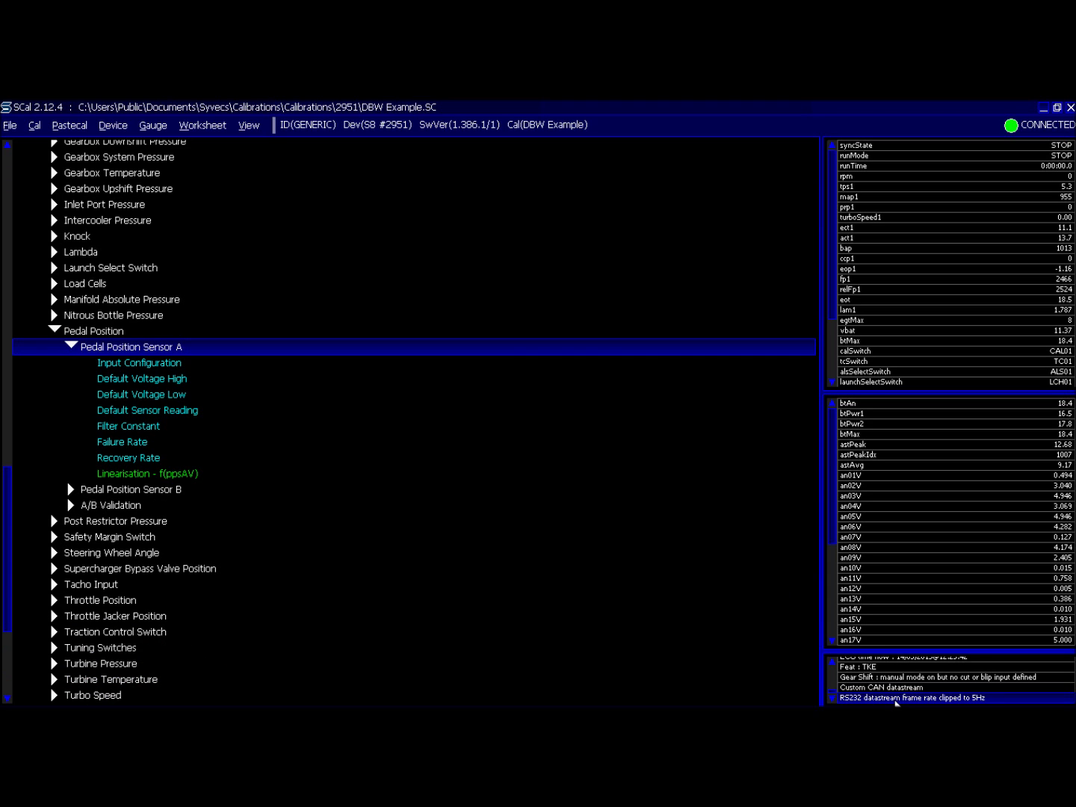
# Examine Pedal Position Sensor A's input configuration, default voltages, default reading, filter constant, failure and recovery rates, and linearisation preview.
pyautogui.press('Down')
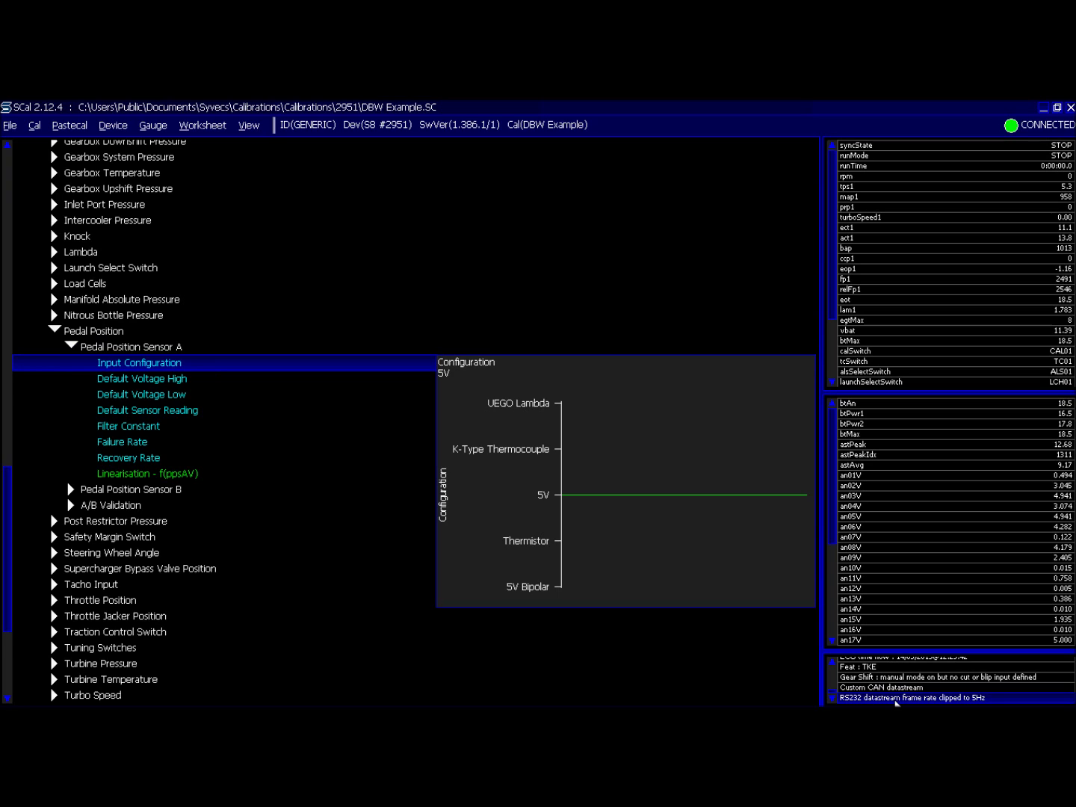
pyautogui.press('Down')
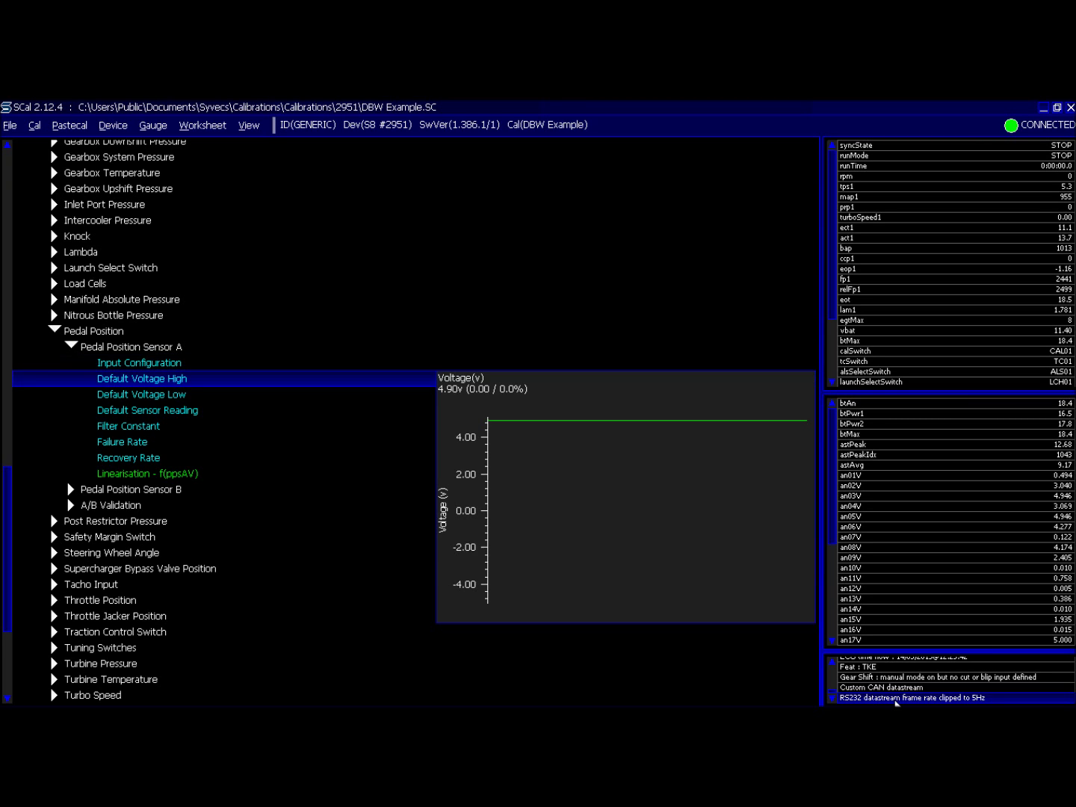
pyautogui.press('Down')
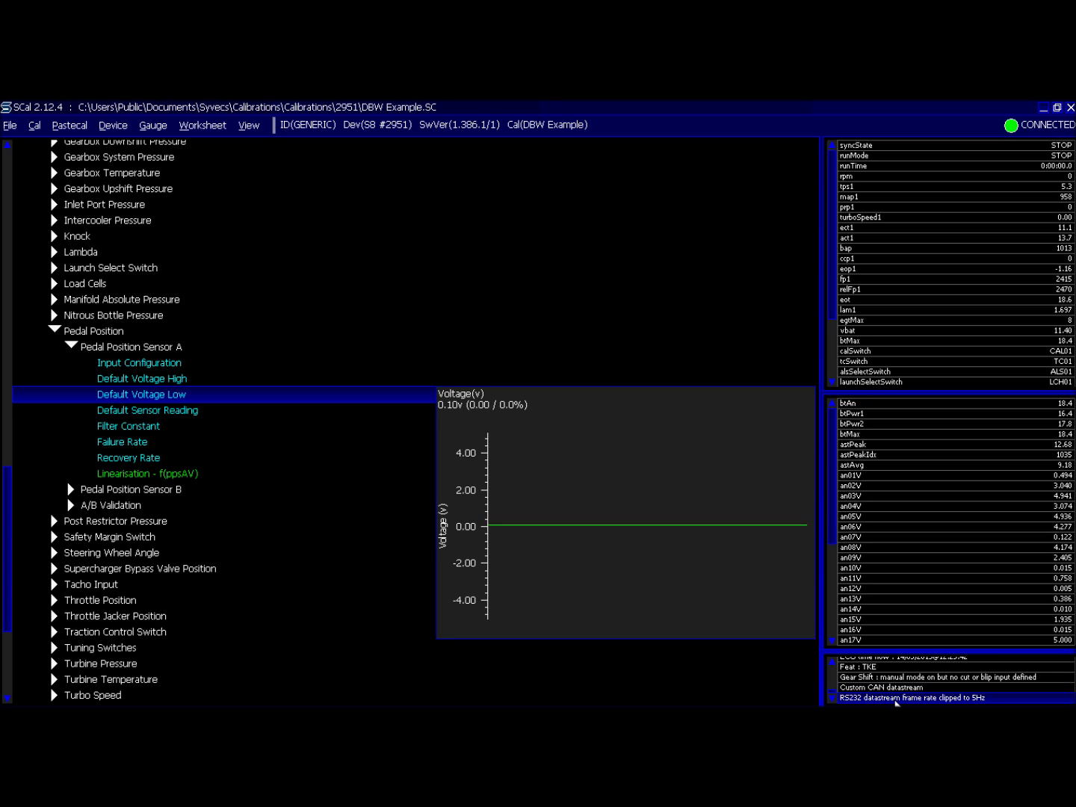
pyautogui.press('Down')
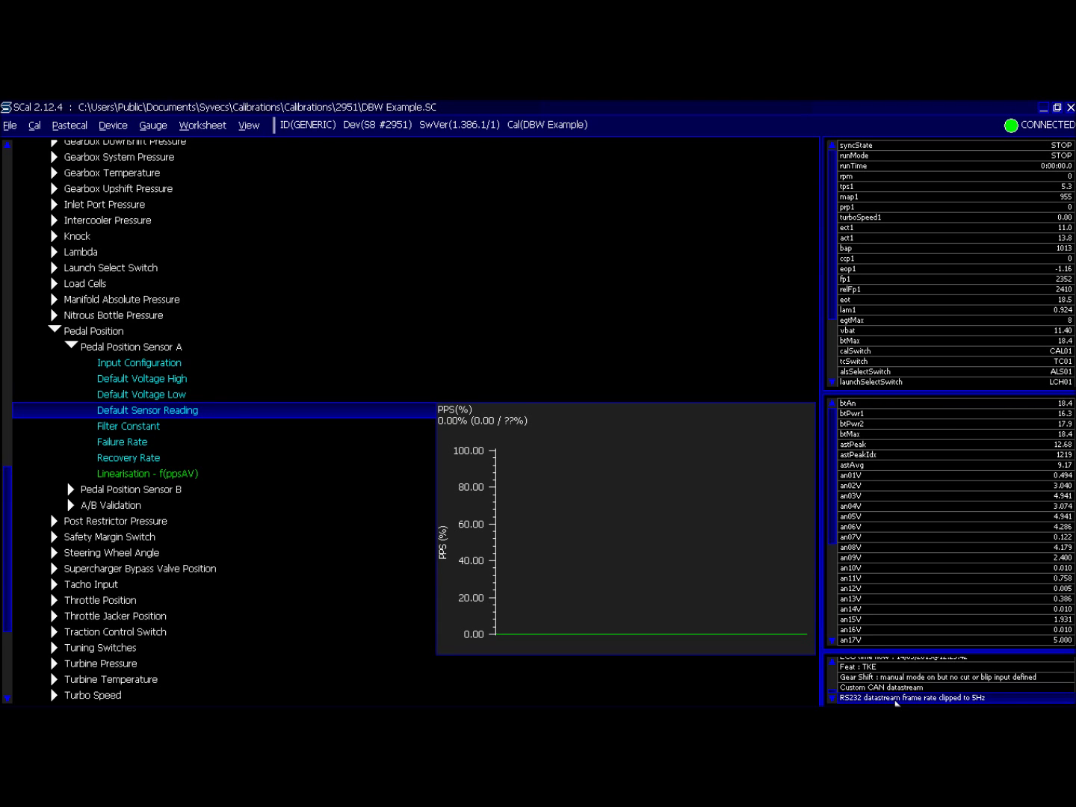
pyautogui.press('Up')
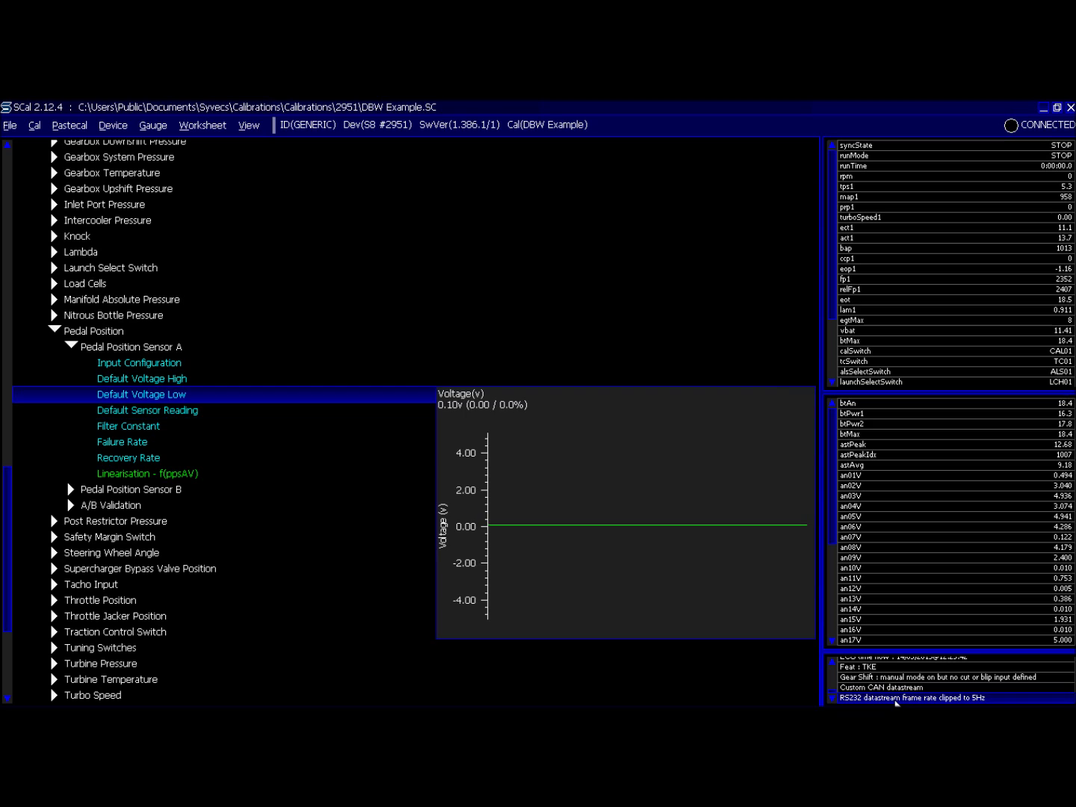
pyautogui.press('Up')
pyautogui.press('Down')
pyautogui.press('Down')
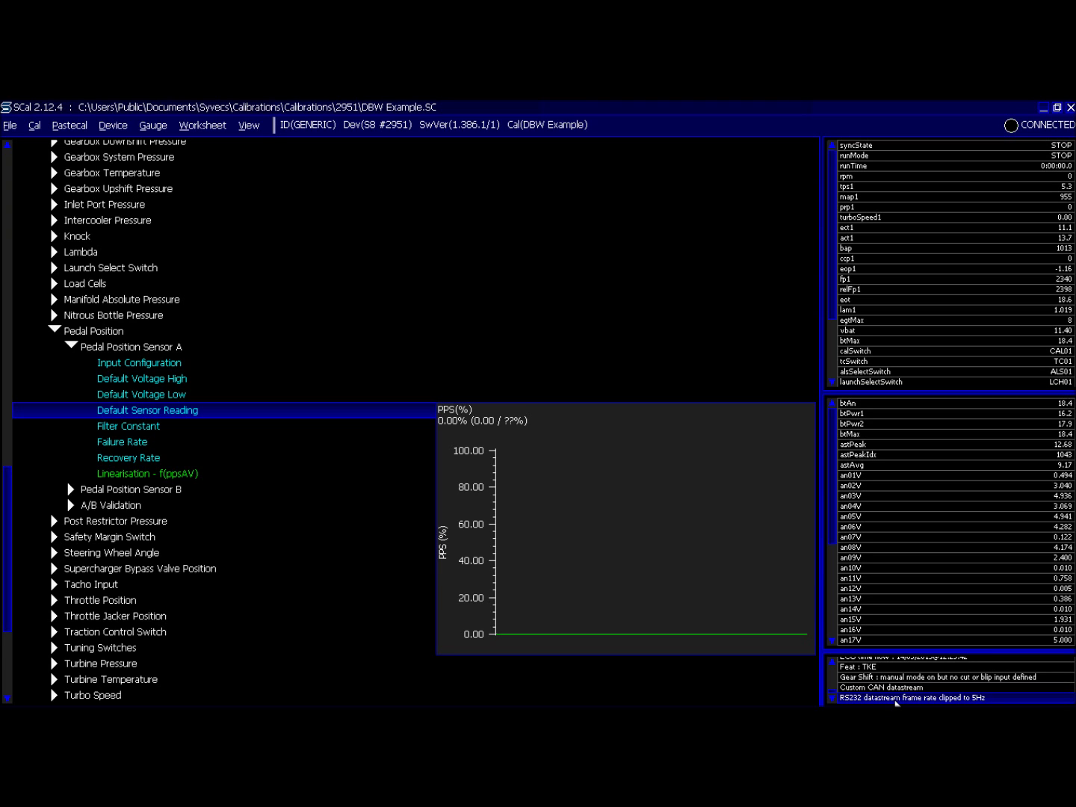
pyautogui.press('Down')
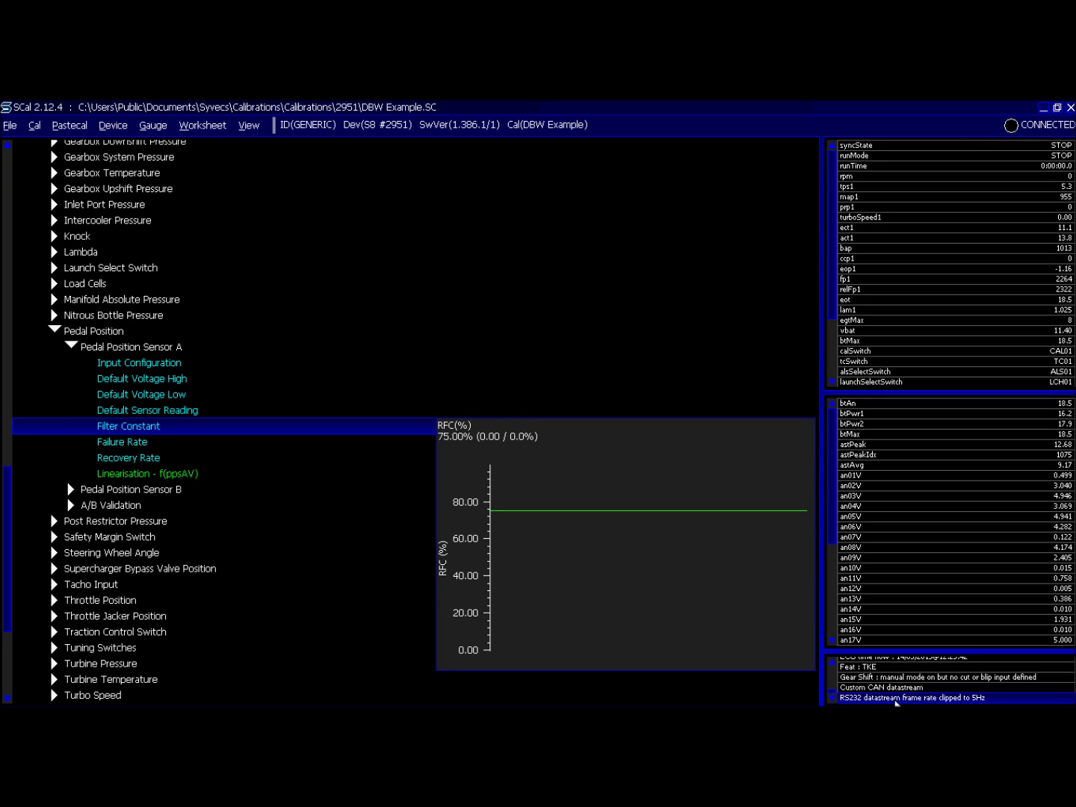
pyautogui.press('Down')
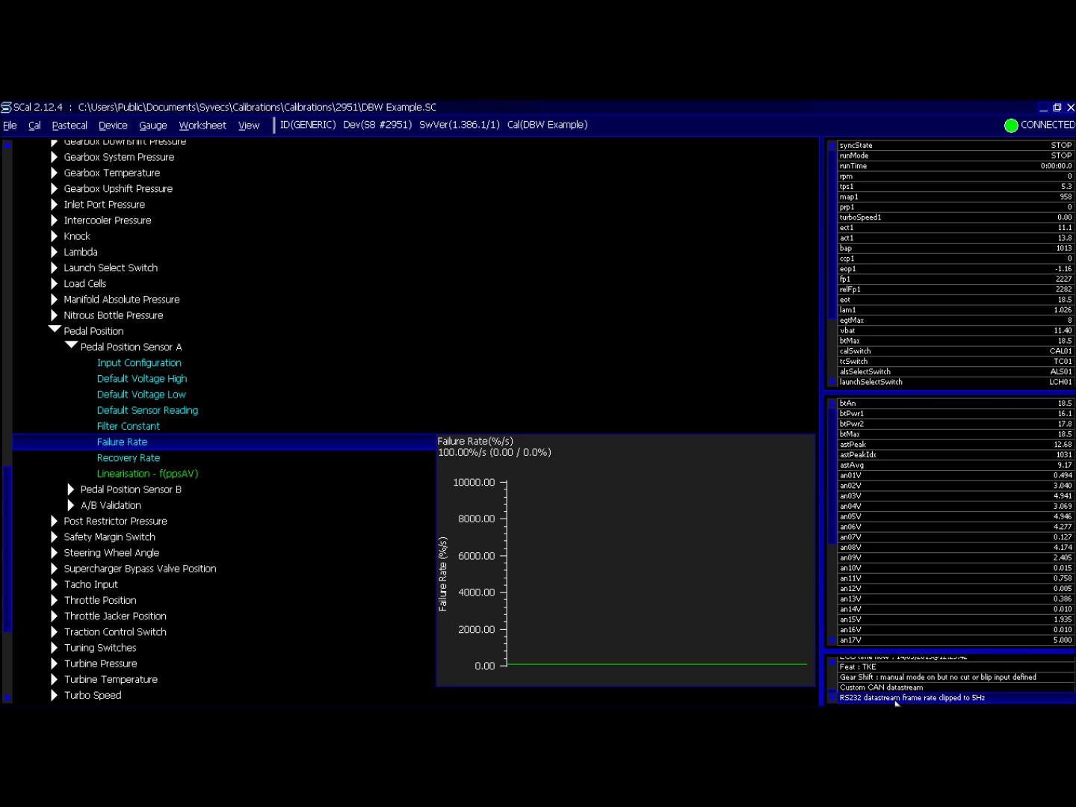
pyautogui.press('Down')
pyautogui.press('Down')
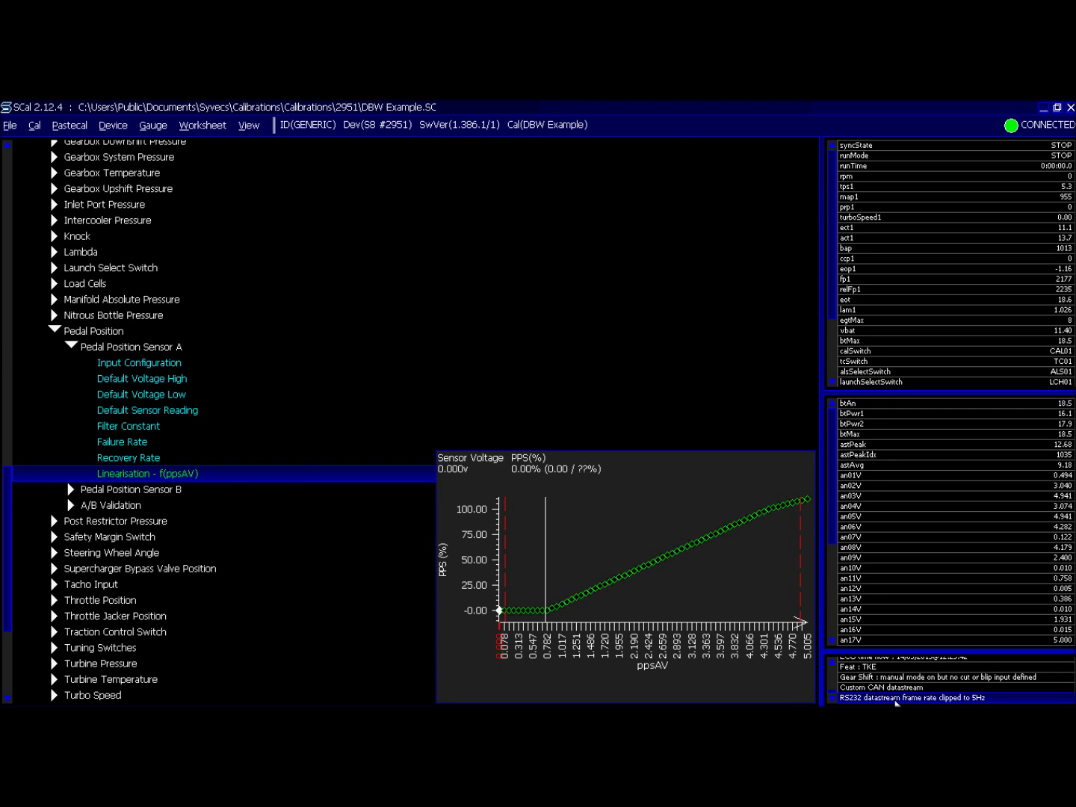
# Open Pedal Position Sensor A's linearisation table and examine its curve from 0 V through the rising section.
pyautogui.press('Return')
pyautogui.press('Right')
pyautogui.press('Right')
pyautogui.press('Right')
pyautogui.press('Right')
pyautogui.press('Right')
pyautogui.press('Right')
pyautogui.press('Right')
pyautogui.press('Right')
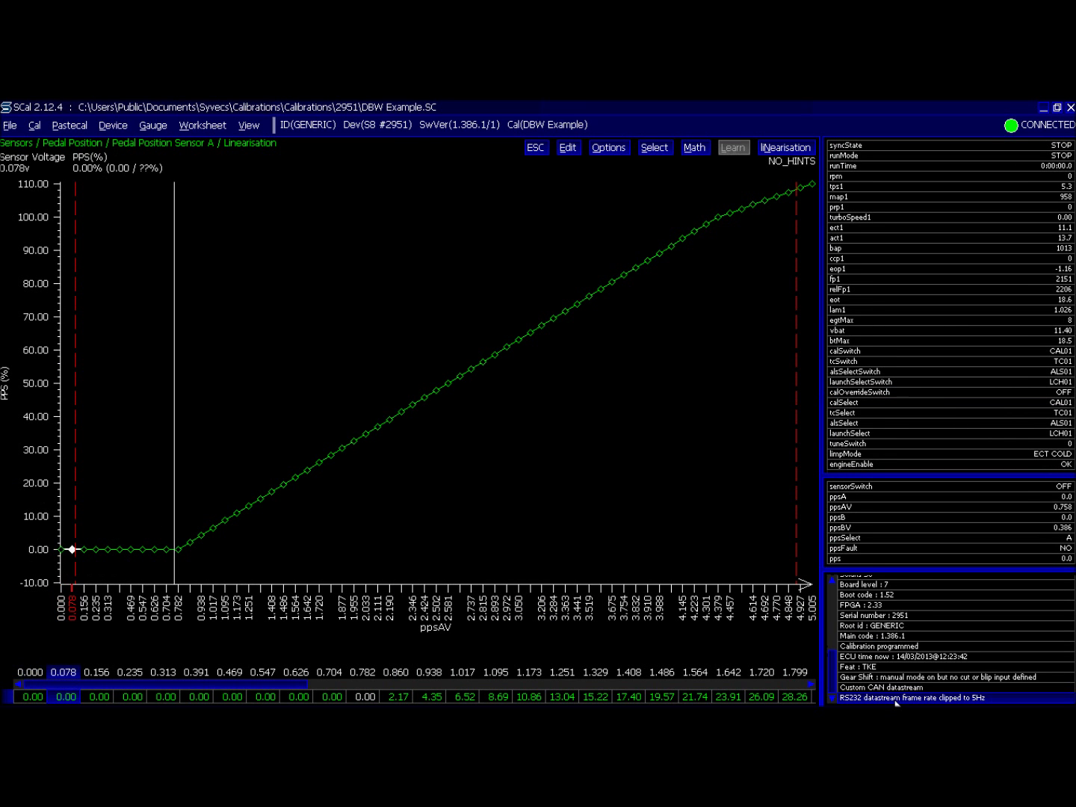
pyautogui.press('Right')
pyautogui.press('Right')
pyautogui.press('Right')
pyautogui.press('Right')
pyautogui.press('Right')
pyautogui.press('Right')
pyautogui.press('Right')
pyautogui.press('Right')
pyautogui.press('Right')
pyautogui.press('Right')
pyautogui.press('Right')
pyautogui.press('Right')
pyautogui.press('Right')
pyautogui.press('Right')
pyautogui.press('Right')
pyautogui.press('Right')
pyautogui.press('Right')
pyautogui.press('Right')
pyautogui.press('Right')
pyautogui.press('Right')
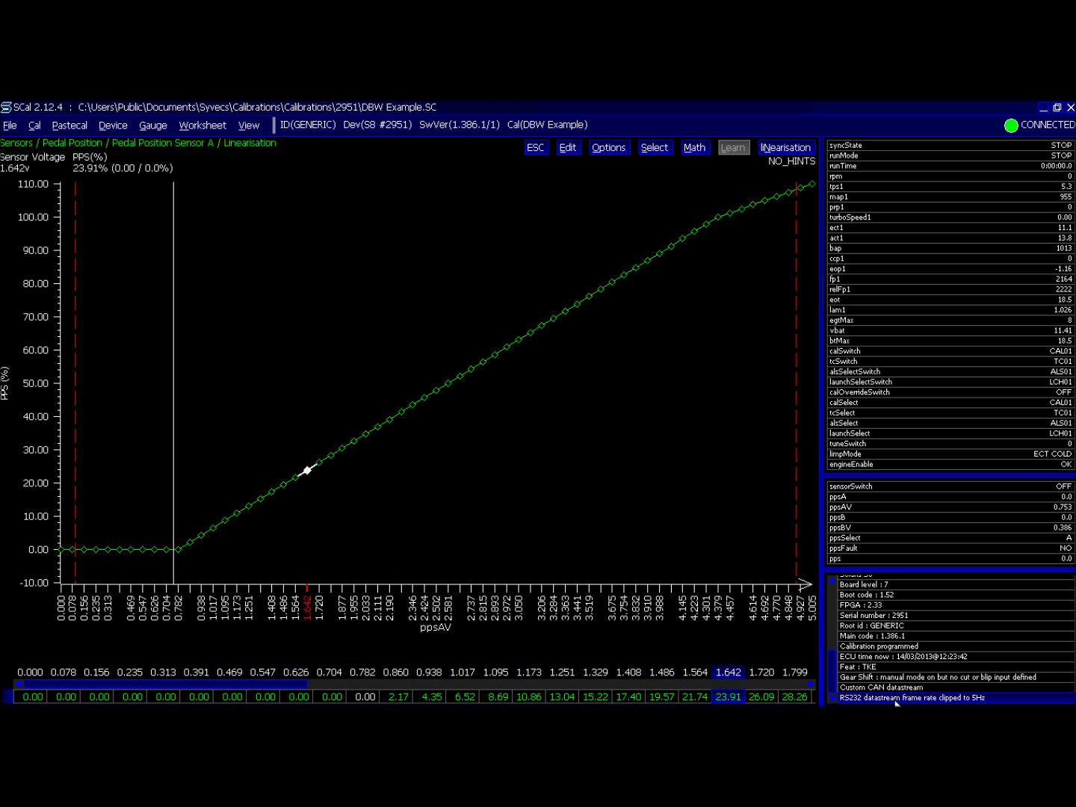
pyautogui.press('Right')
pyautogui.press('Right')
pyautogui.press('Right')
pyautogui.press('Right')
pyautogui.press('Right')
pyautogui.press('Right')
pyautogui.press('Right')
pyautogui.press('Right')
pyautogui.press('Right')
pyautogui.press('Right')
pyautogui.press('Right')
pyautogui.press('Right')
# Return to the low-voltage end of Sensor A's curve and select the 0.704 V and 0.782 V closed-pedal sites.
pyautogui.press('Left')
pyautogui.press('Left')
pyautogui.press('Left')
pyautogui.press('Left')
pyautogui.press('Left')
pyautogui.press('Left')
pyautogui.press('Left')
pyautogui.press('Left')
pyautogui.press('Left')
pyautogui.press('Left')
pyautogui.press('Left')
pyautogui.press('Left')
pyautogui.press('Left')
pyautogui.press('Left')
pyautogui.press('Left')
pyautogui.press('Left')
pyautogui.press('Left')
pyautogui.press('Left')
pyautogui.press('Left')
pyautogui.press('Left')
pyautogui.press('Left')
pyautogui.press('Left')
pyautogui.press('Left')
pyautogui.press('Left')
pyautogui.press('Left')
pyautogui.press('Left')
pyautogui.press('Left')
pyautogui.press('Left')
pyautogui.press('Left')
pyautogui.press('Left')
pyautogui.press('Left')
pyautogui.press('Left')
pyautogui.press('Left')
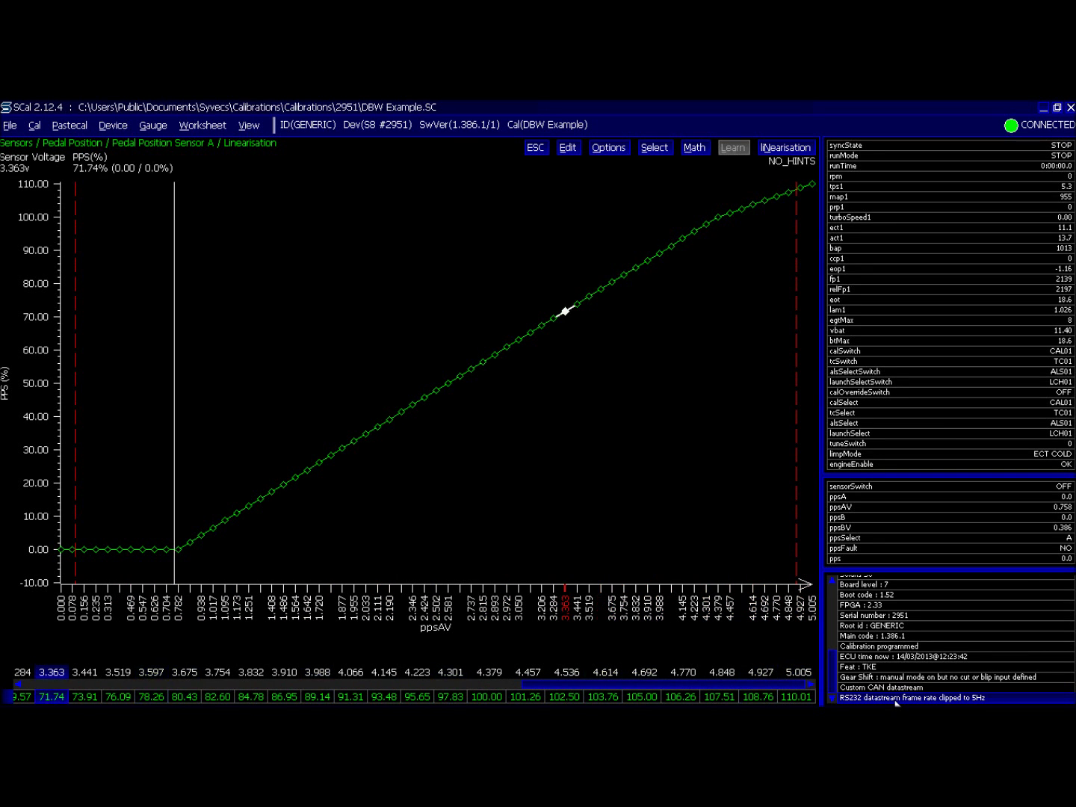
pyautogui.press('Right')
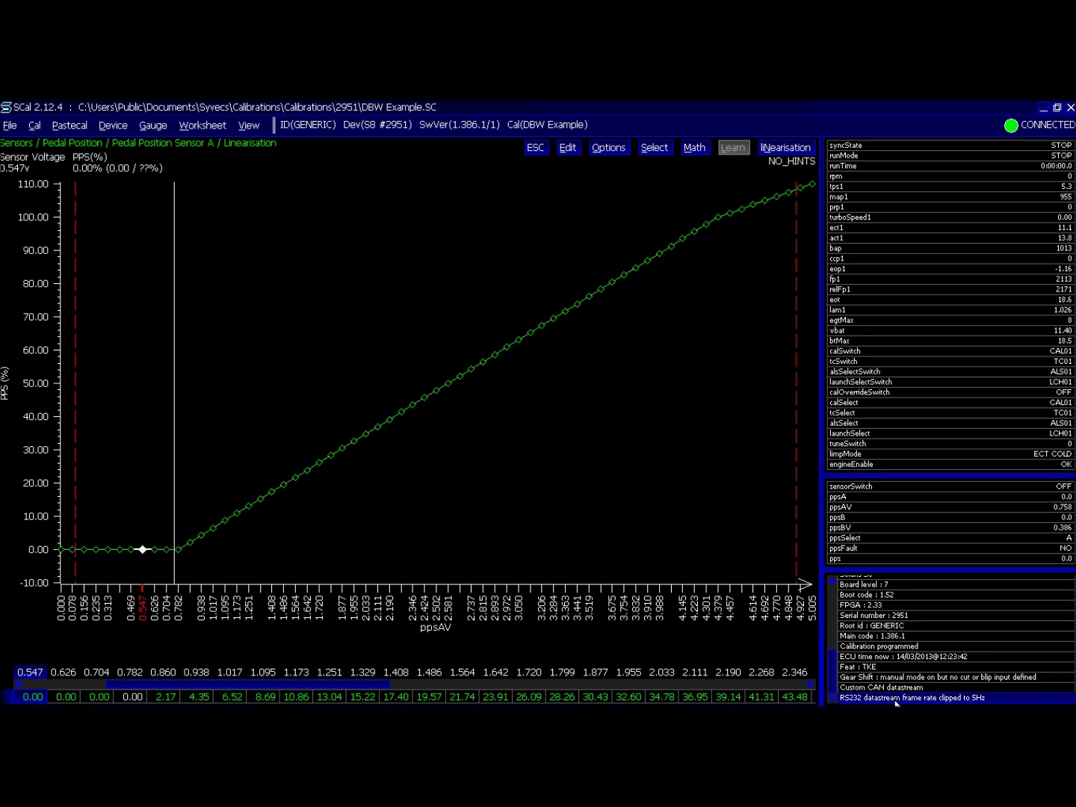
pyautogui.press('Right')
pyautogui.press('Left')
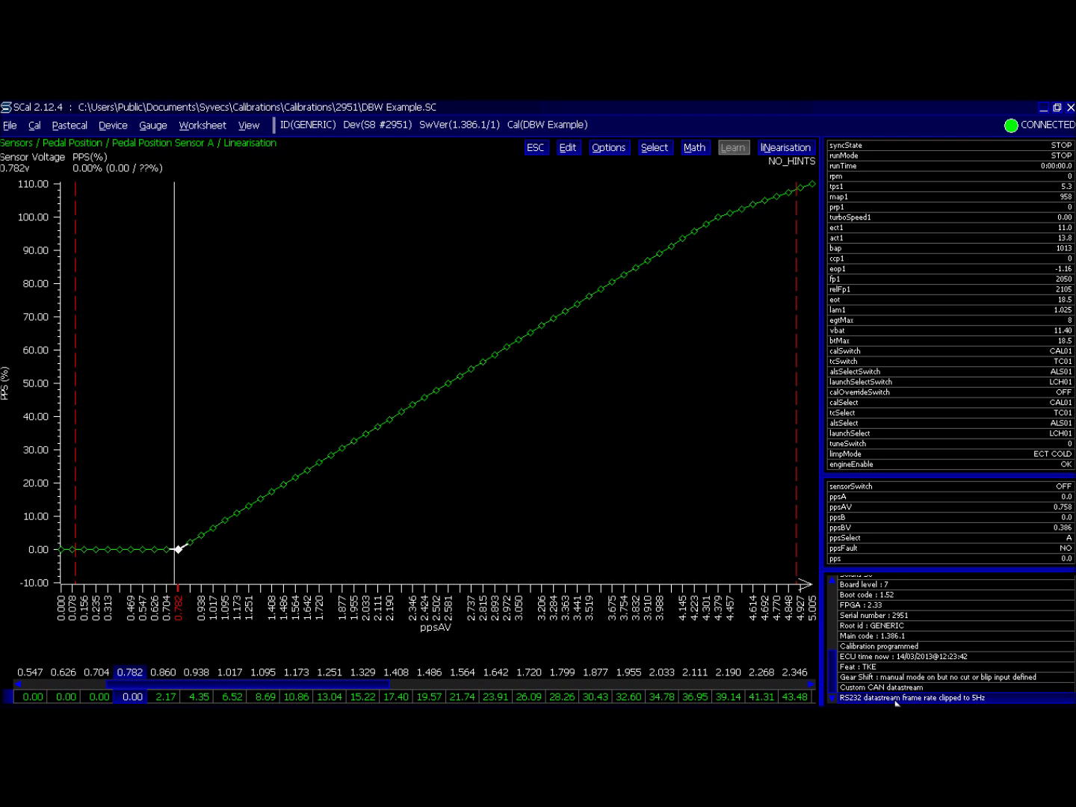
pyautogui.hotkey('shift', 'Left')
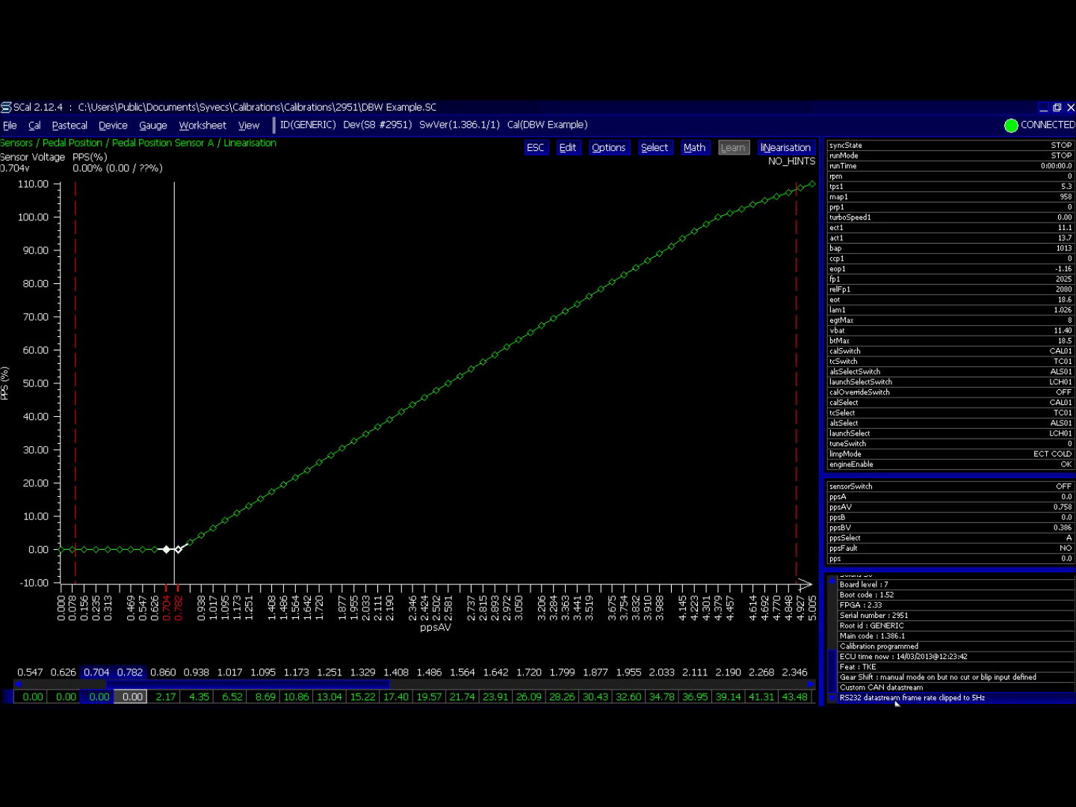
# Follow Sensor A's linearisation curve from the 0.860 V site up to the fully pressed pedal site at 4.457 V.
pyautogui.press('Right')
pyautogui.press('Right')
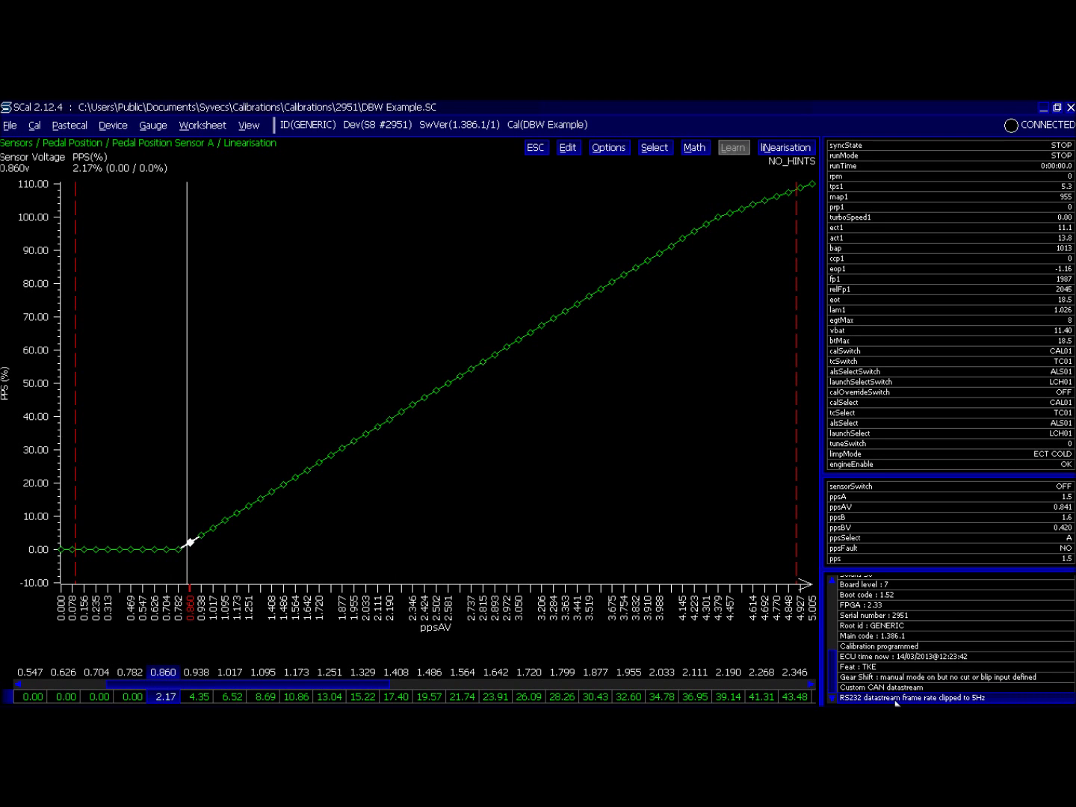
pyautogui.press('Right')
pyautogui.press('Right')
pyautogui.press('Right')
pyautogui.press('Right')
pyautogui.press('Right')
pyautogui.press('Right')
pyautogui.press('Right')
pyautogui.press('Right')
pyautogui.press('Right')
pyautogui.press('Right')
pyautogui.press('Right')
pyautogui.press('Right')
pyautogui.press('Right')
pyautogui.press('Right')
pyautogui.press('Right')
pyautogui.press('Right')
pyautogui.press('Right')
pyautogui.press('Right')
pyautogui.press('Right')
pyautogui.press('Right')
pyautogui.press('Right')
pyautogui.press('Right')
pyautogui.press('Right')
pyautogui.press('Right')
pyautogui.press('Right')
pyautogui.press('Right')
pyautogui.press('Right')
pyautogui.press('Right')
pyautogui.press('Right')
pyautogui.press('Right')
pyautogui.press('Right')
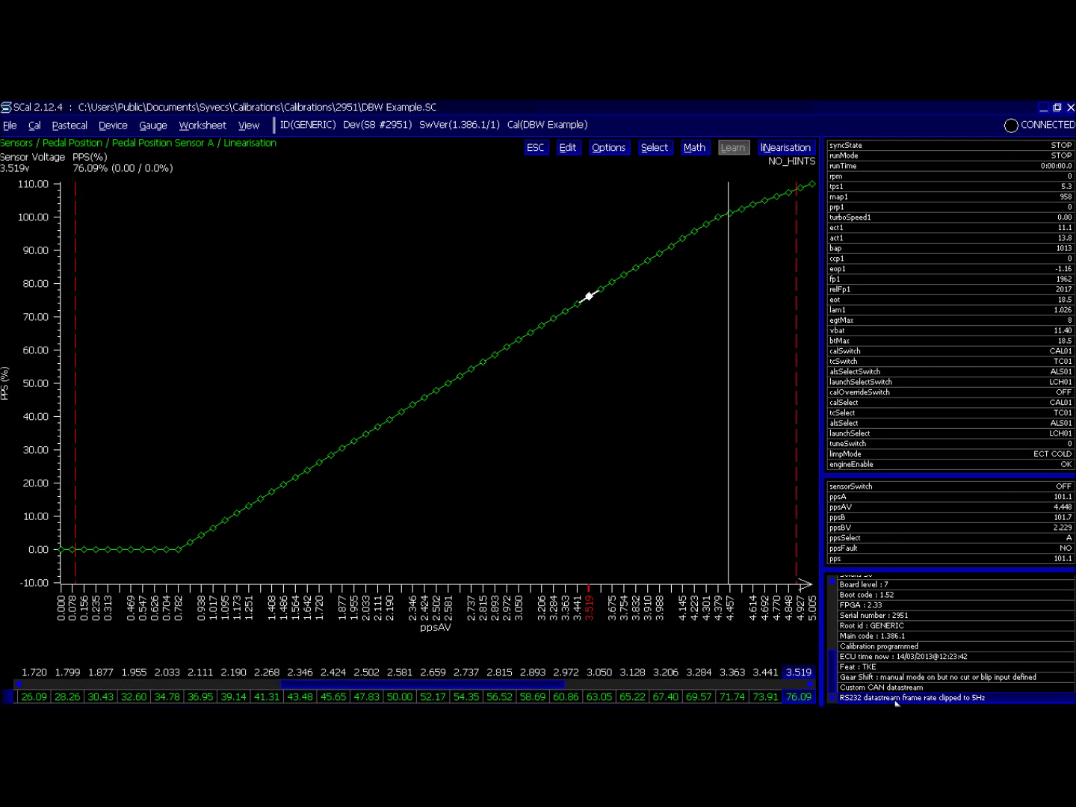
pyautogui.press('Right')
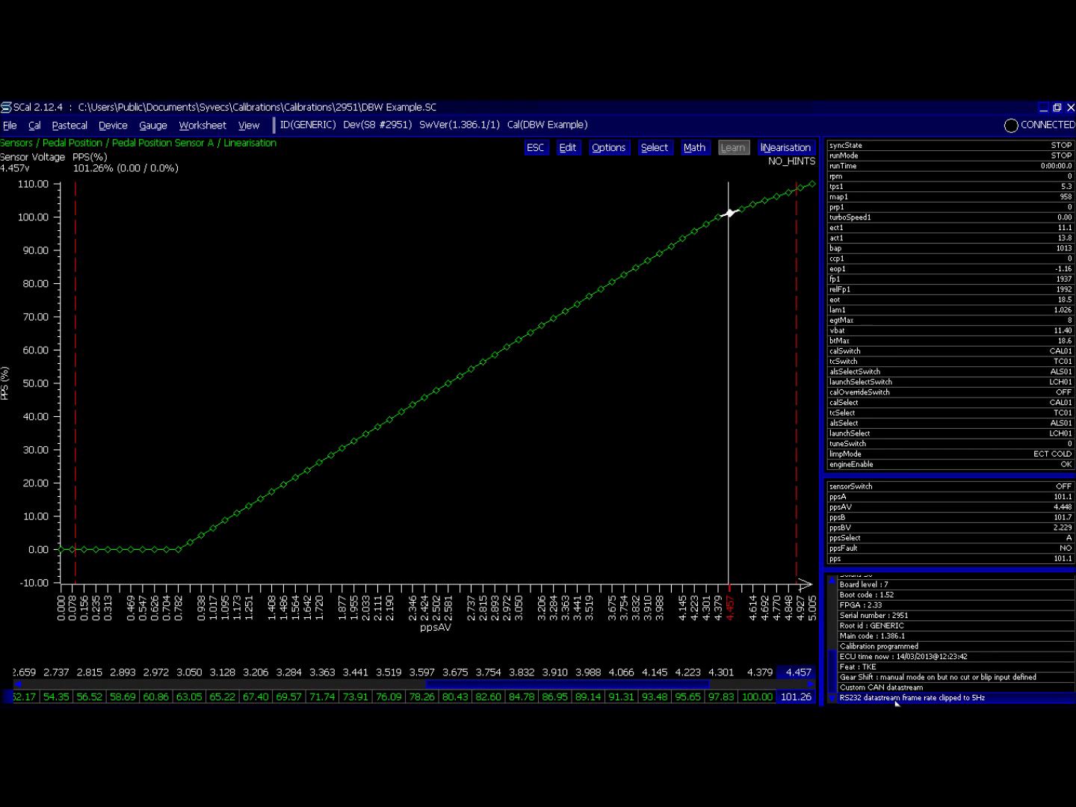
# Examine Sensor A's linearisation sites around 4.457 V and towards the upper end of the voltage range.
pyautogui.press('Right')
pyautogui.press('Right')
pyautogui.press('Left')
pyautogui.press('Left')
pyautogui.press('Right')
pyautogui.press('Left')
pyautogui.press('Left')
pyautogui.press('Right')
pyautogui.press('Right')
pyautogui.press('Right')
pyautogui.press('Right')
pyautogui.press('Right')
pyautogui.press('Right')
pyautogui.press('Right')
pyautogui.press('Right')
pyautogui.press('Left')
pyautogui.press('Left')
pyautogui.press('Left')
pyautogui.press('Left')
pyautogui.press('Left')
pyautogui.press('Left')
pyautogui.press('Left')
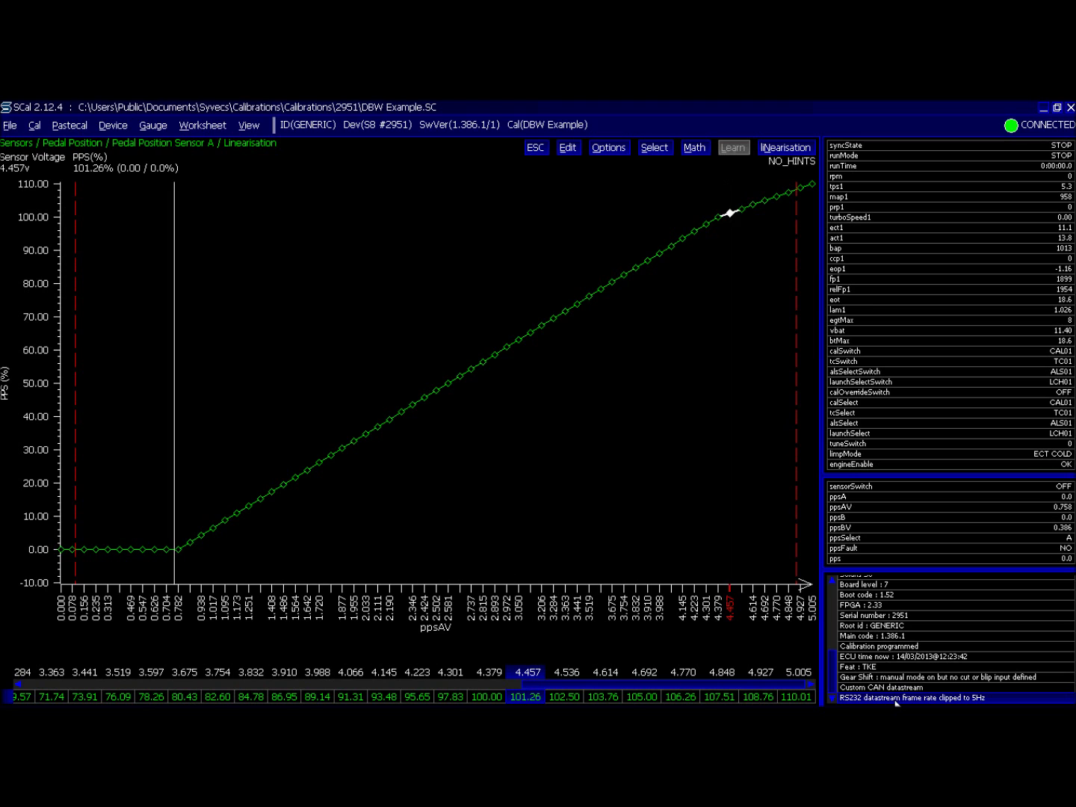
# Leave Sensor A's linearisation, expand Pedal Position Sensor B and open its linearisation table.
pyautogui.press('Escape')
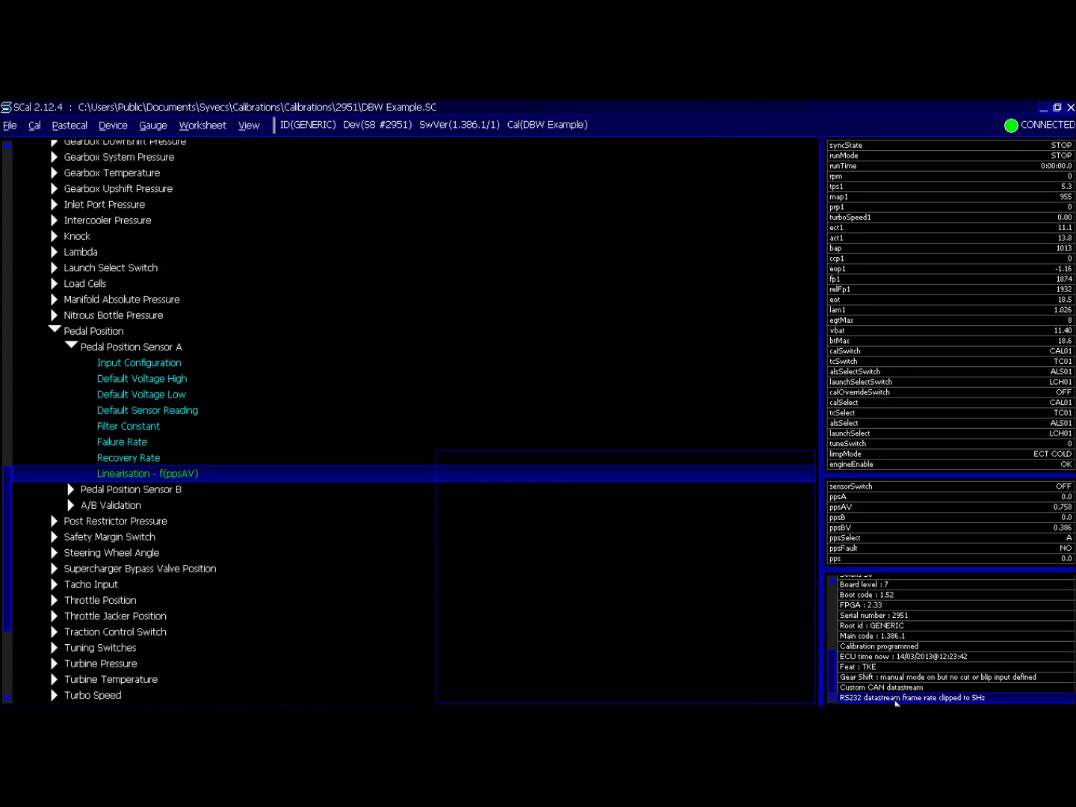
pyautogui.press('Down')
pyautogui.press('Right')
pyautogui.press('Down')
pyautogui.press('Down')
pyautogui.press('Down')
pyautogui.press('Down')
pyautogui.press('Down')
pyautogui.press('Down')
pyautogui.press('Down')
pyautogui.press('Down')
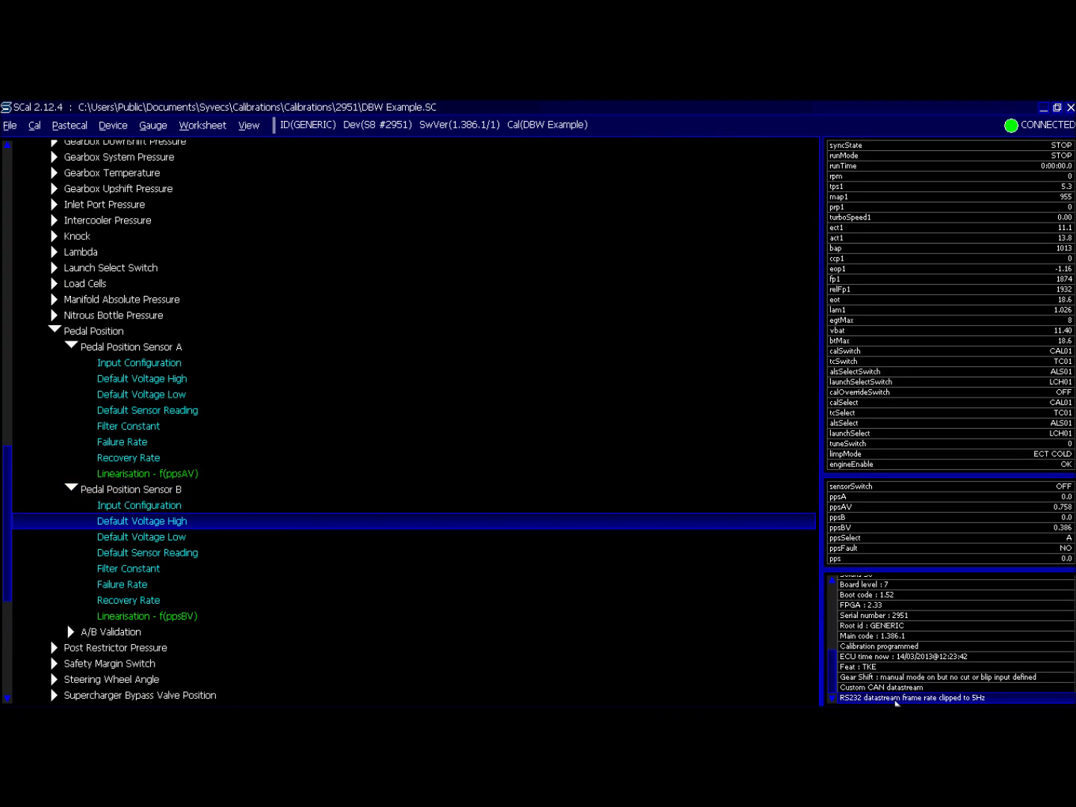
pyautogui.press('Return')
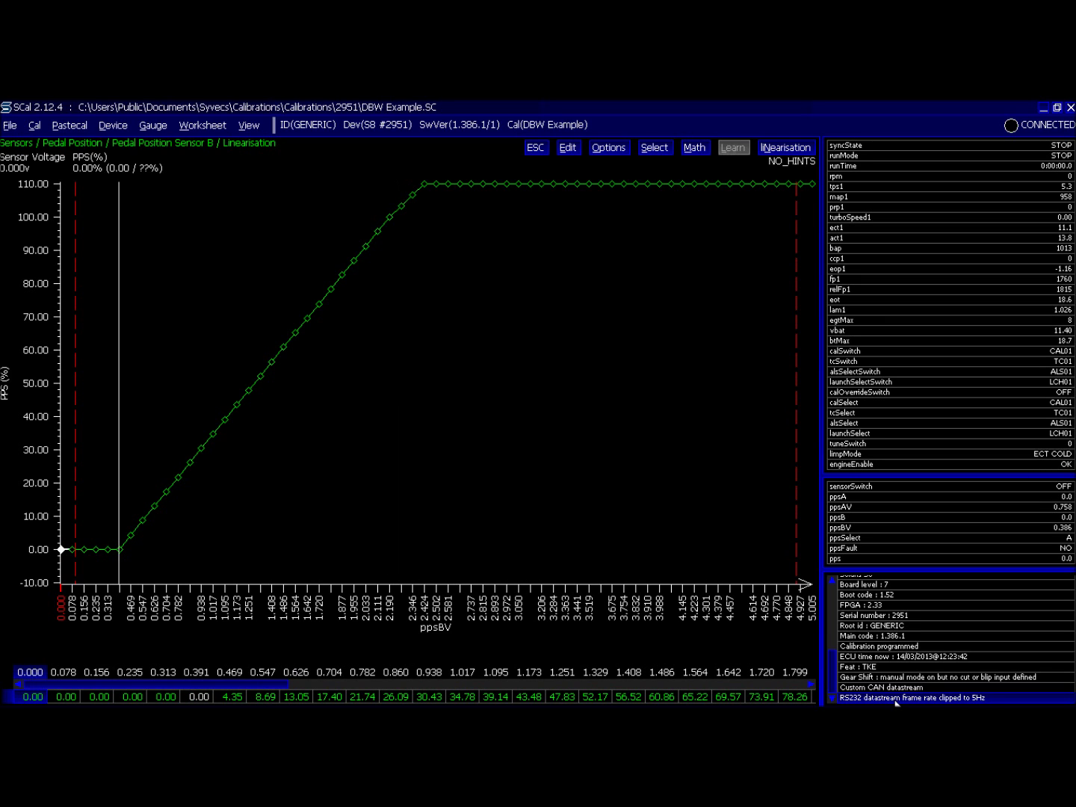
# Select the closed-pedal sites from 0.391 V down to 0.000 V in Sensor B's linearisation.
pyautogui.press('Right')
pyautogui.press('Right')
pyautogui.press('Right')
pyautogui.press('Right')
pyautogui.press('Right')
pyautogui.press('Right')
pyautogui.press('Left')
pyautogui.hotkey('shift', 'Left')
pyautogui.hotkey('shift', 'Left')
pyautogui.hotkey('shift', 'Left')
pyautogui.hotkey('shift', 'Left')
pyautogui.hotkey('shift', 'Left')
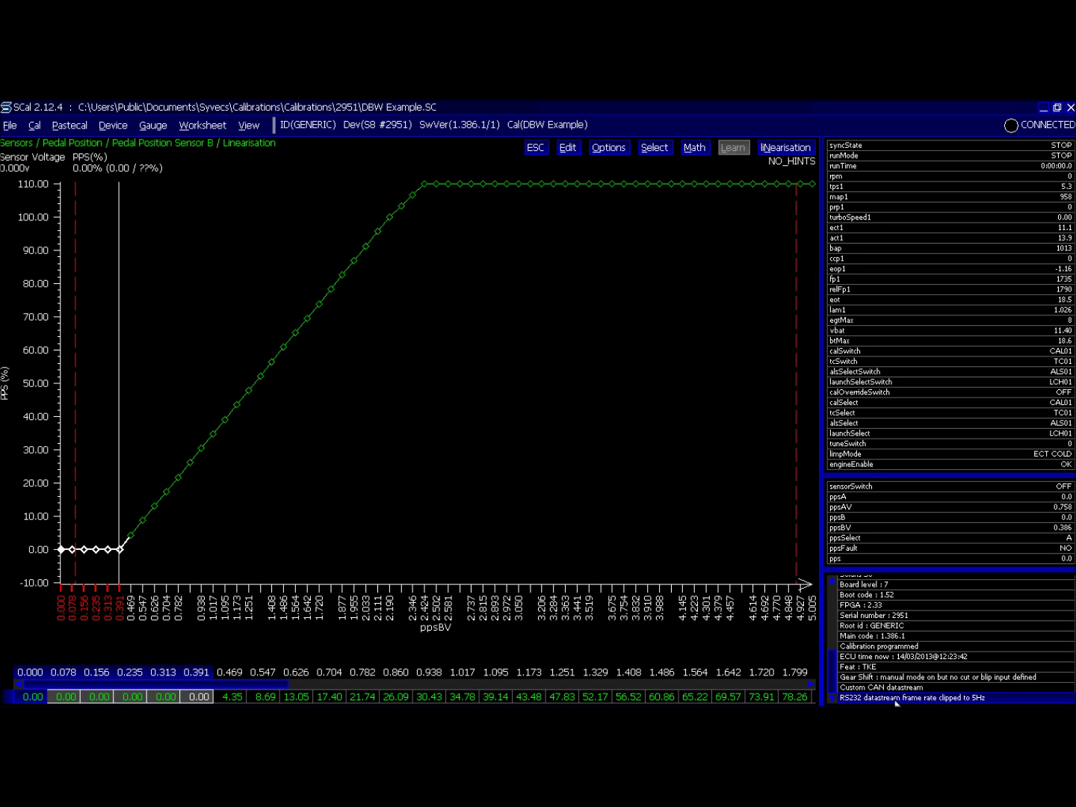
# Set the selected closed-pedal sites from 0.000 V to 0.391 V to 0 in Sensor B's linearisation.
pyautogui.press('Return')
pyautogui.write('0')
pyautogui.press('Return')
# Set the fully pressed pedal site at 2.190 V to 100% in Sensor B's linearisation.
pyautogui.press('Right')
pyautogui.press('Right')
pyautogui.press('Right')
pyautogui.press('Right')
pyautogui.press('Right')
pyautogui.press('Right')
pyautogui.press('Right')
pyautogui.press('Right')
pyautogui.press('Right')
pyautogui.press('Right')
pyautogui.press('Right')
pyautogui.press('Right')
pyautogui.press('Right')
pyautogui.press('Right')
pyautogui.press('Right')
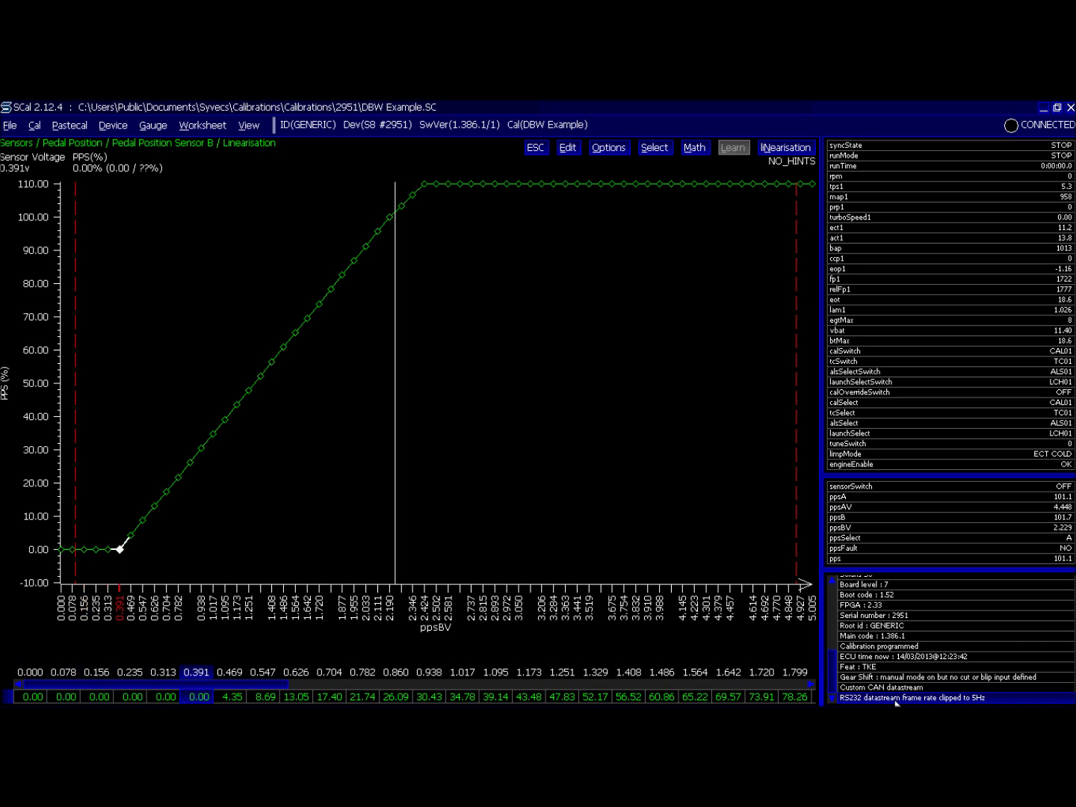
pyautogui.press('Right')
pyautogui.press('Right')
pyautogui.press('Right')
pyautogui.press('Right')
pyautogui.press('Right')
pyautogui.press('Right')
pyautogui.press('Right')
pyautogui.press('Right')
pyautogui.press('Right')
pyautogui.press('Right')
pyautogui.press('Right')
pyautogui.press('Right')
pyautogui.press('Right')
pyautogui.press('Right')
pyautogui.press('Left')
pyautogui.press('Return')
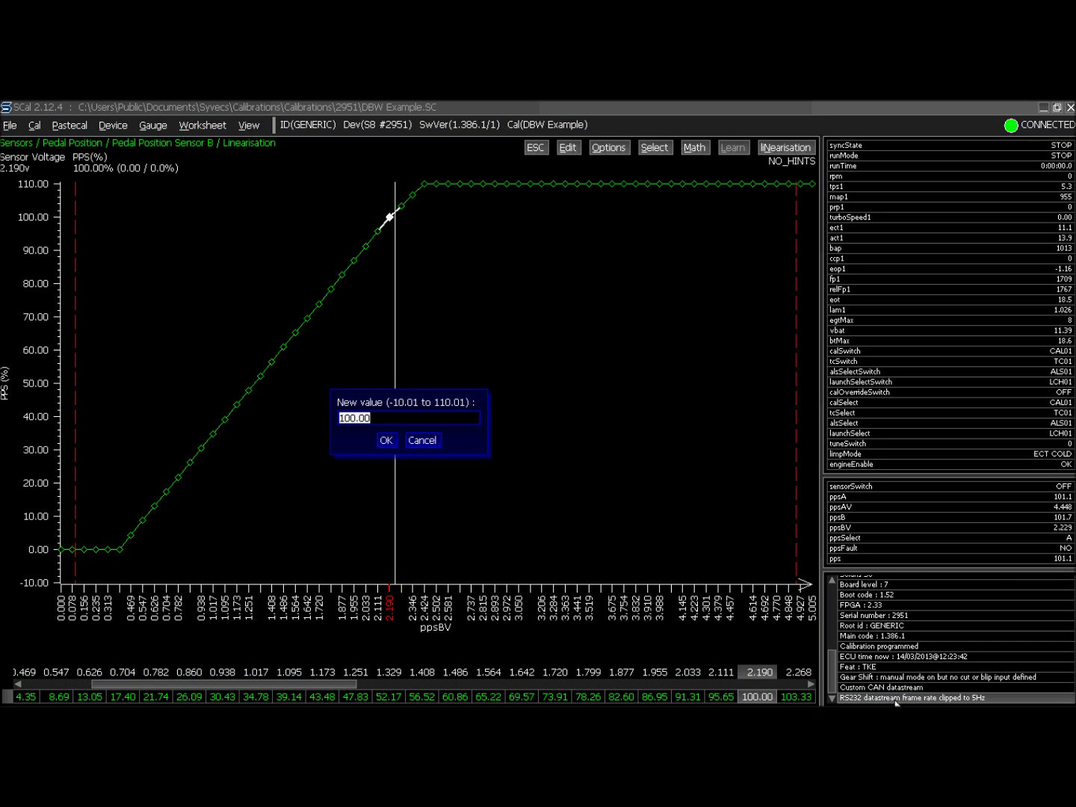
pyautogui.press('Return')
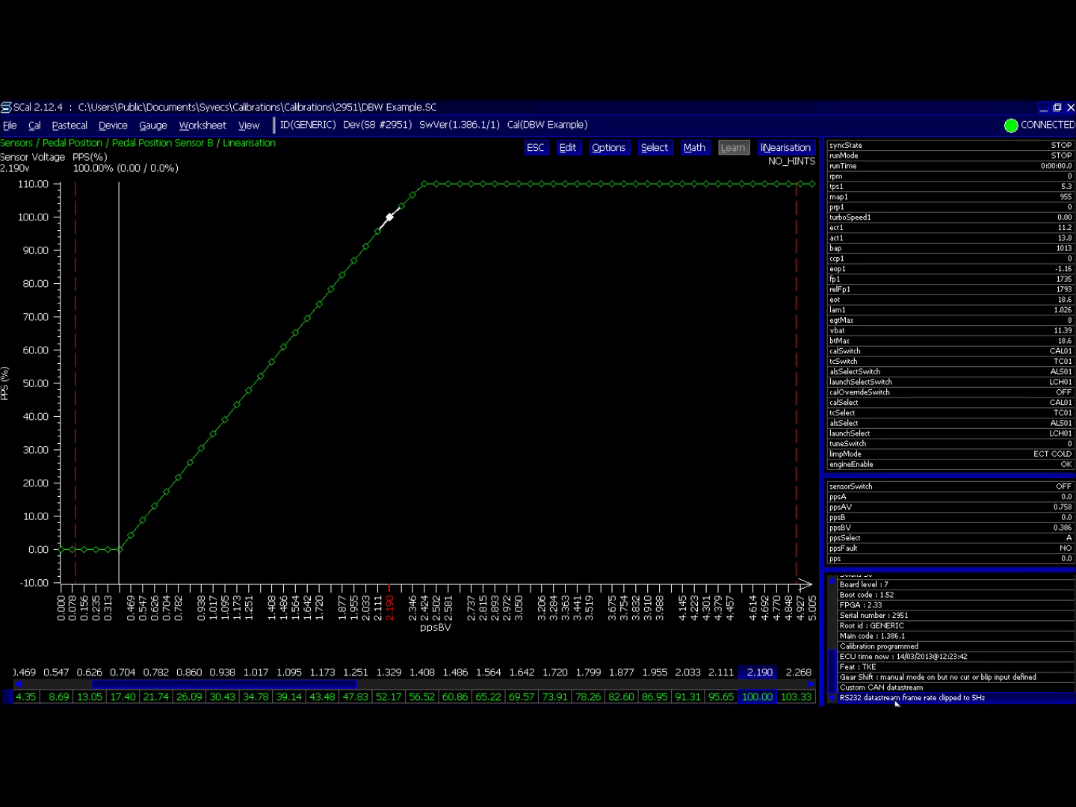
# Set the 1.408 V site of Sensor B's linearisation to 5%.
pyautogui.hotkey('shift', 'Left')
pyautogui.hotkey('shift', 'Left')
pyautogui.hotkey('shift', 'Left')
pyautogui.hotkey('shift', 'Left')
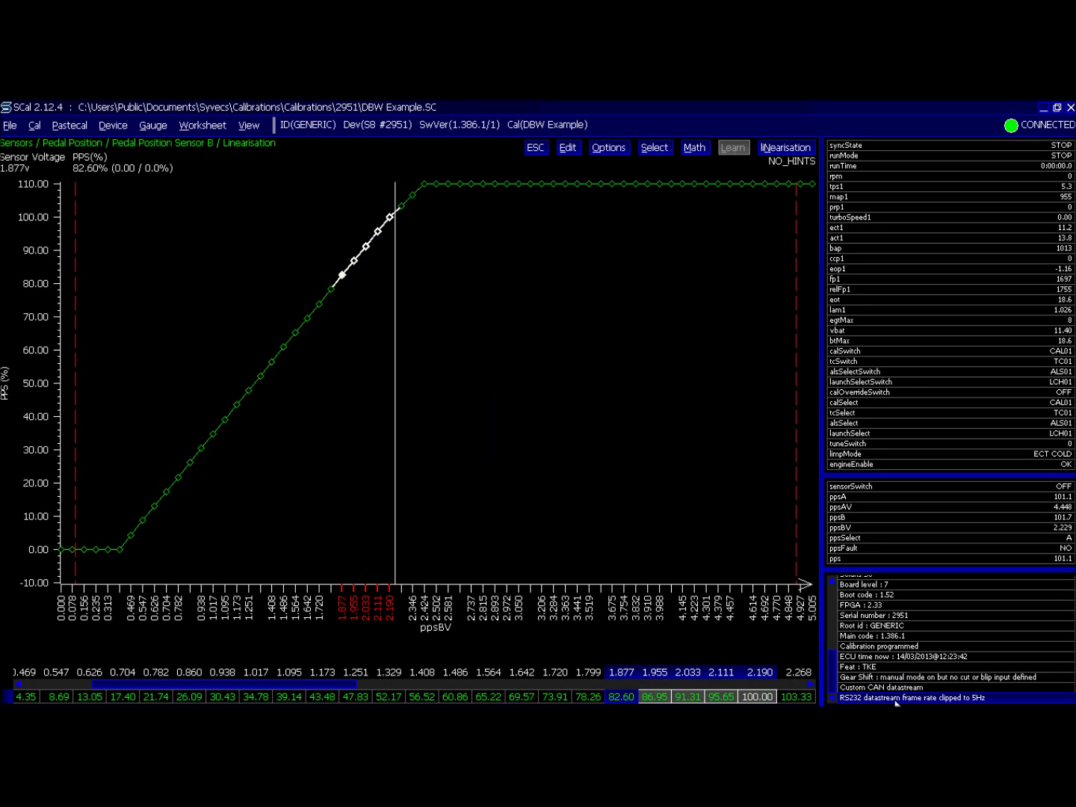
pyautogui.press('Left')
pyautogui.press('Left')
pyautogui.press('Left')
pyautogui.press('Left')
pyautogui.press('Left')
pyautogui.press('Left')
pyautogui.press('Return')
pyautogui.write('5')
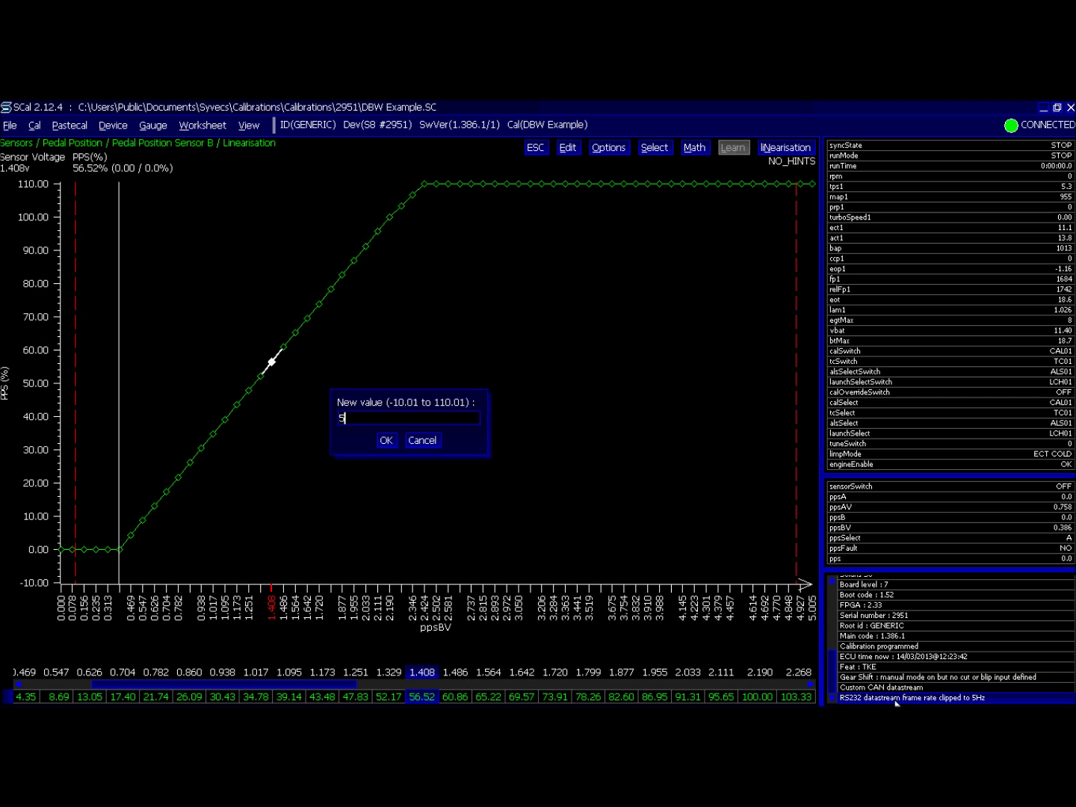
pyautogui.press('Return')
# Set the 1.095 V site of Sensor B's linearisation to 4%.
pyautogui.press('Left')
pyautogui.press('Return')
pyautogui.write('3')
pyautogui.press('Escape')
pyautogui.press('Left')
pyautogui.press('Left')
pyautogui.press('Left')
pyautogui.press('Return')
pyautogui.write('4')
pyautogui.press('Return')
# Interpolate Sensor B's linearisation along the voltage axis between the 0.391 V and 2.190 V sites and leave the table.
pyautogui.press('Left')
pyautogui.press('Left')
pyautogui.press('Left')
pyautogui.press('Left')
pyautogui.press('Left')
pyautogui.press('Left')
pyautogui.press('Left')
pyautogui.press('Left')
pyautogui.press('Left')
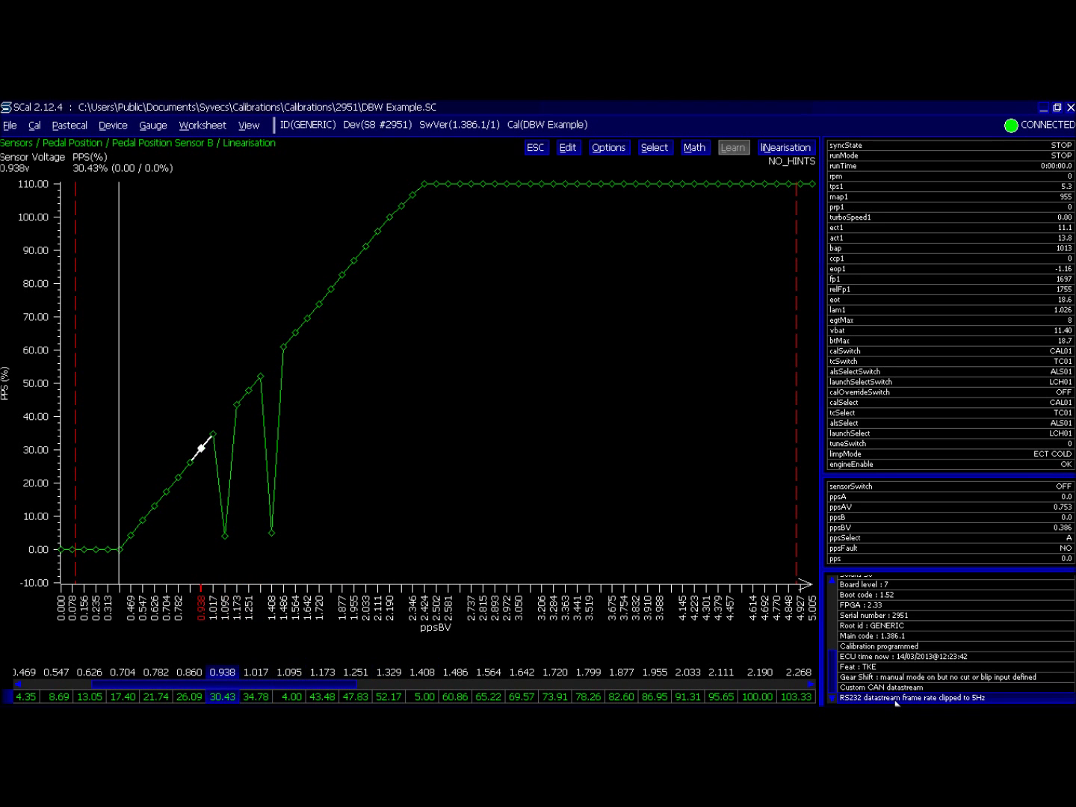
pyautogui.hotkey('shift', 'Right')
pyautogui.hotkey('shift', 'Right')
pyautogui.hotkey('shift', 'Right')
pyautogui.hotkey('shift', 'Right')
pyautogui.hotkey('shift', 'Right')
pyautogui.hotkey('shift', 'Right')
pyautogui.hotkey('shift', 'Right')
pyautogui.hotkey('shift', 'Right')
pyautogui.hotkey('shift', 'Right')
pyautogui.hotkey('shift', 'Right')
pyautogui.hotkey('shift', 'Right')
pyautogui.hotkey('shift', 'Right')
pyautogui.hotkey('shift', 'Right')
pyautogui.hotkey('shift', 'Right')
pyautogui.hotkey('shift', 'Right')
pyautogui.hotkey('shift', 'Right')
pyautogui.hotkey('shift', 'Right')
pyautogui.hotkey('shift', 'Right')
pyautogui.hotkey('shift', 'Right')
pyautogui.hotkey('shift', 'Right')
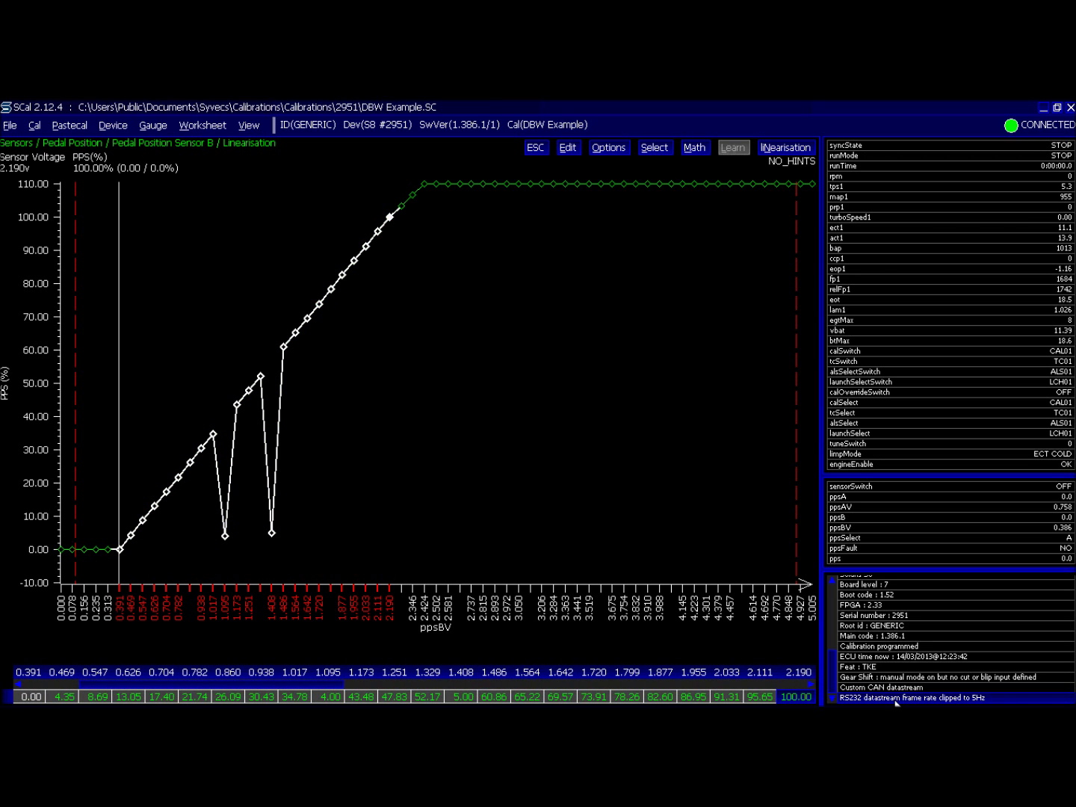
pyautogui.press('m')
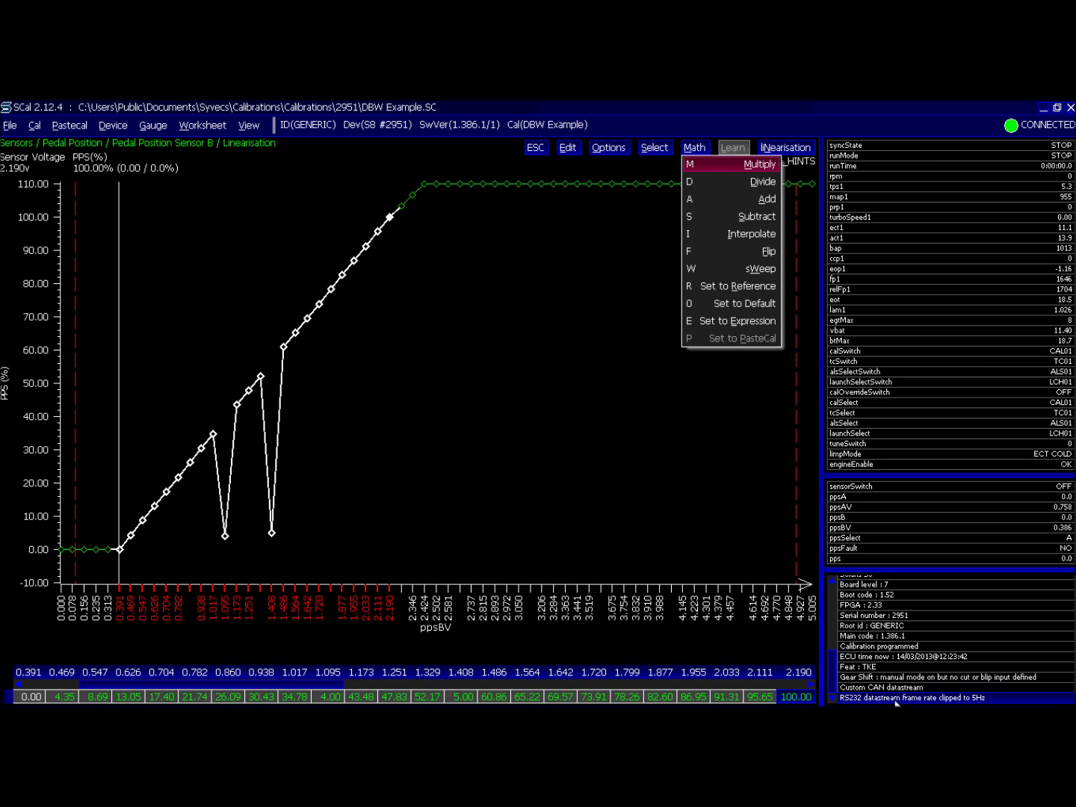
pyautogui.press('i')
pyautogui.press('x')
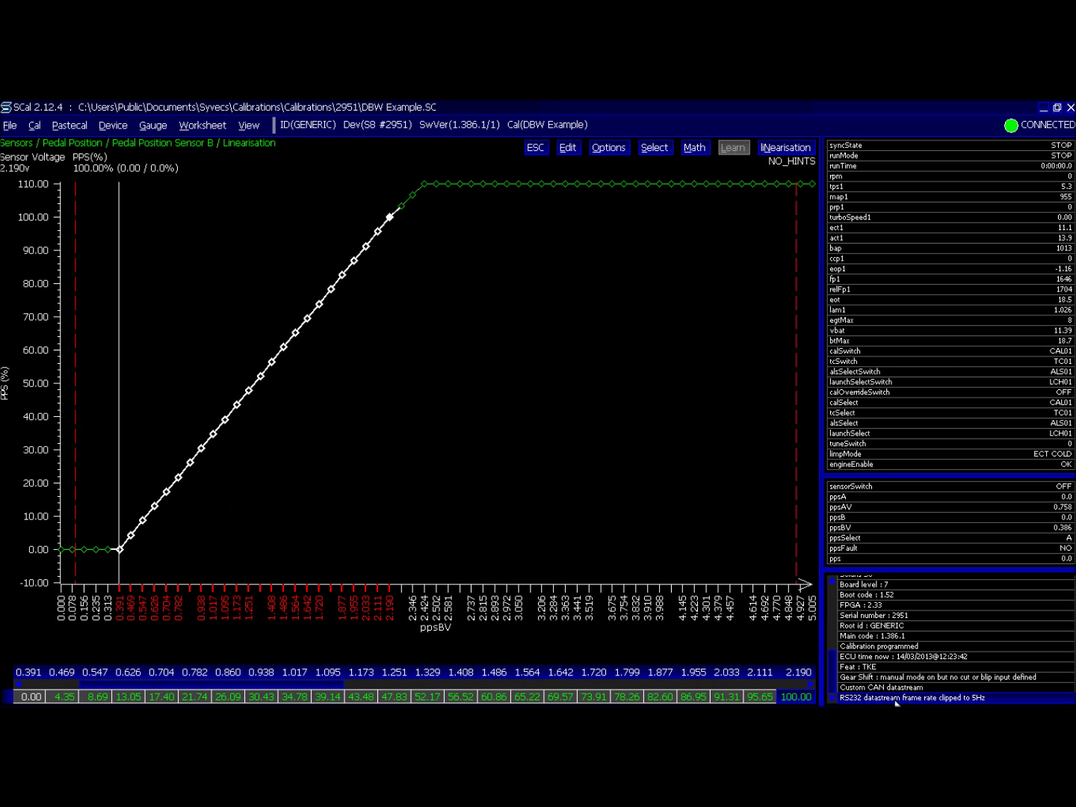
pyautogui.press('Escape')
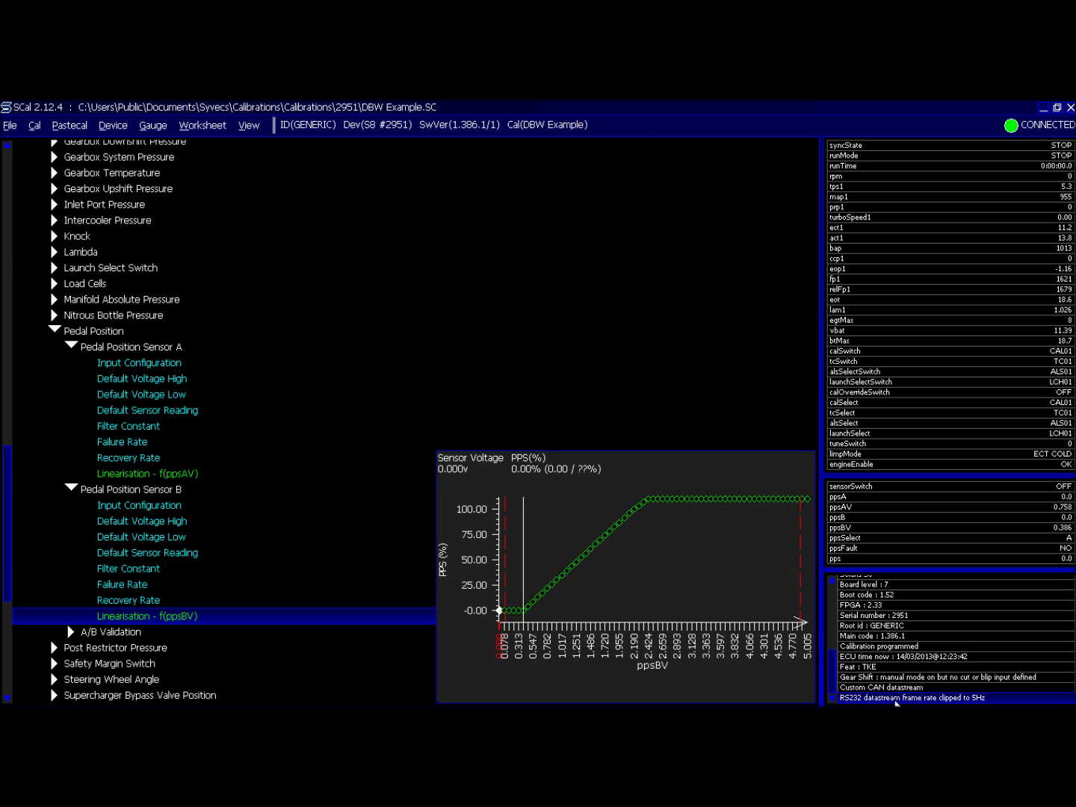
# Expand A/B Validation under Pedal Position and check the Enable A/B Validation setting.
pyautogui.press('Down')
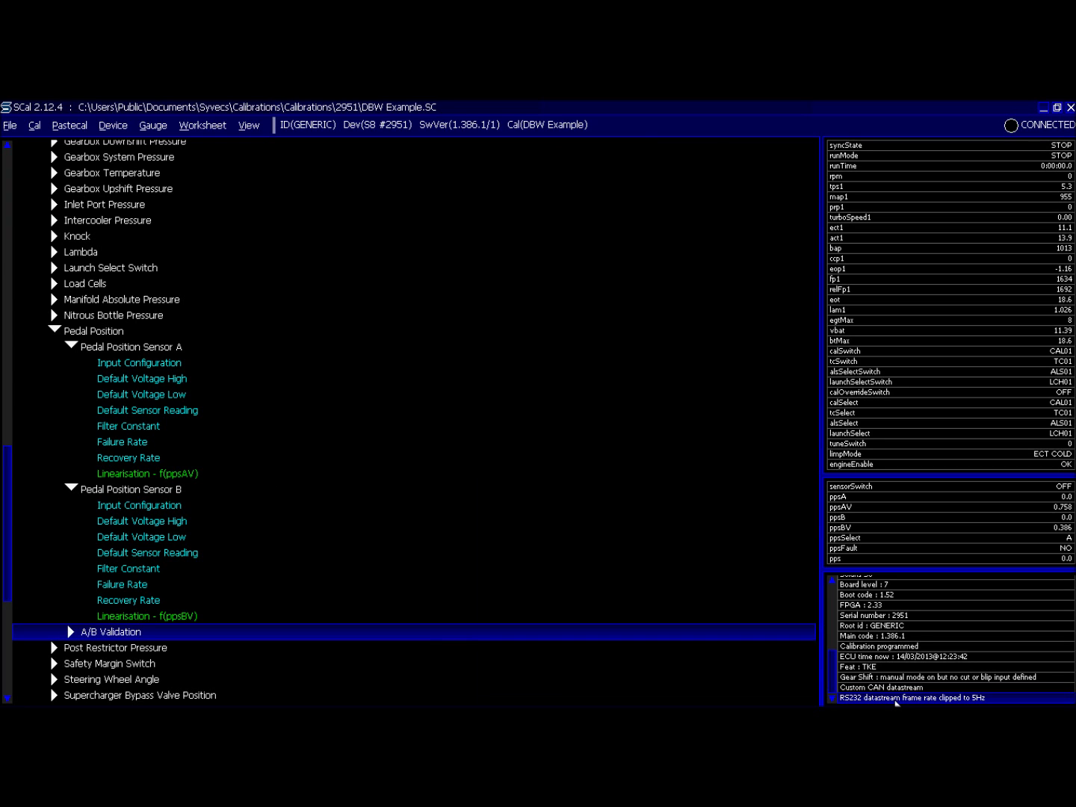
pyautogui.press('Right')
pyautogui.press('Down')
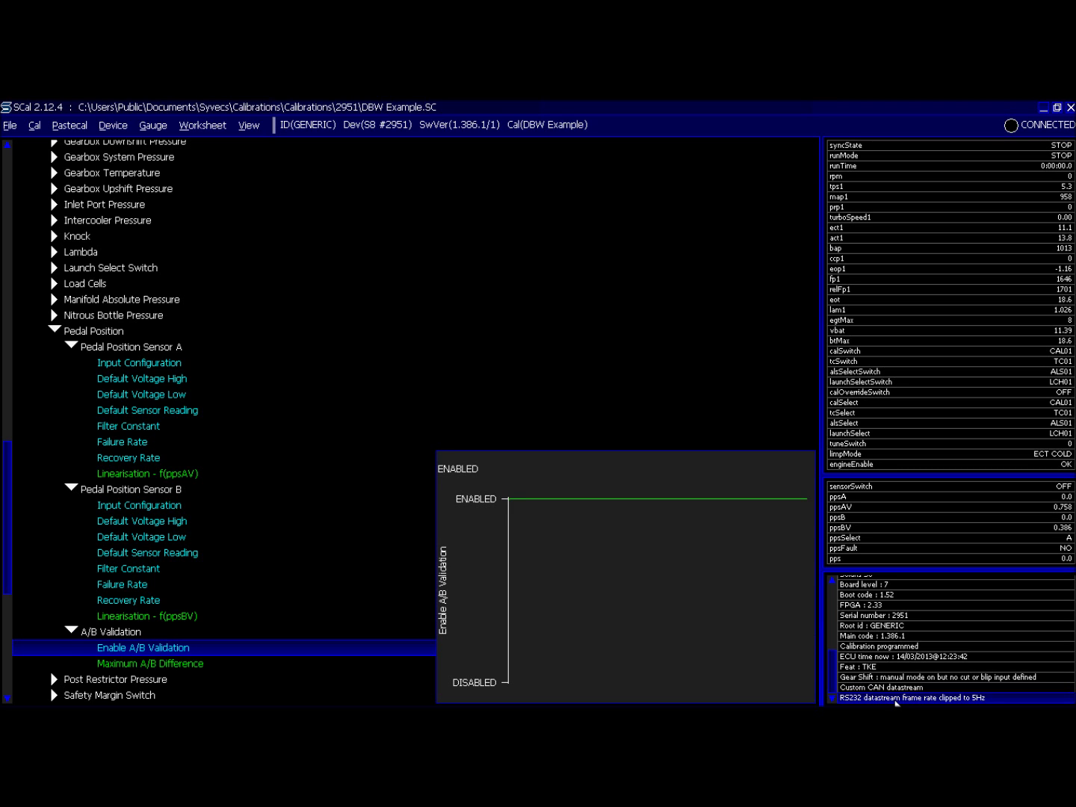
pyautogui.press('Return')
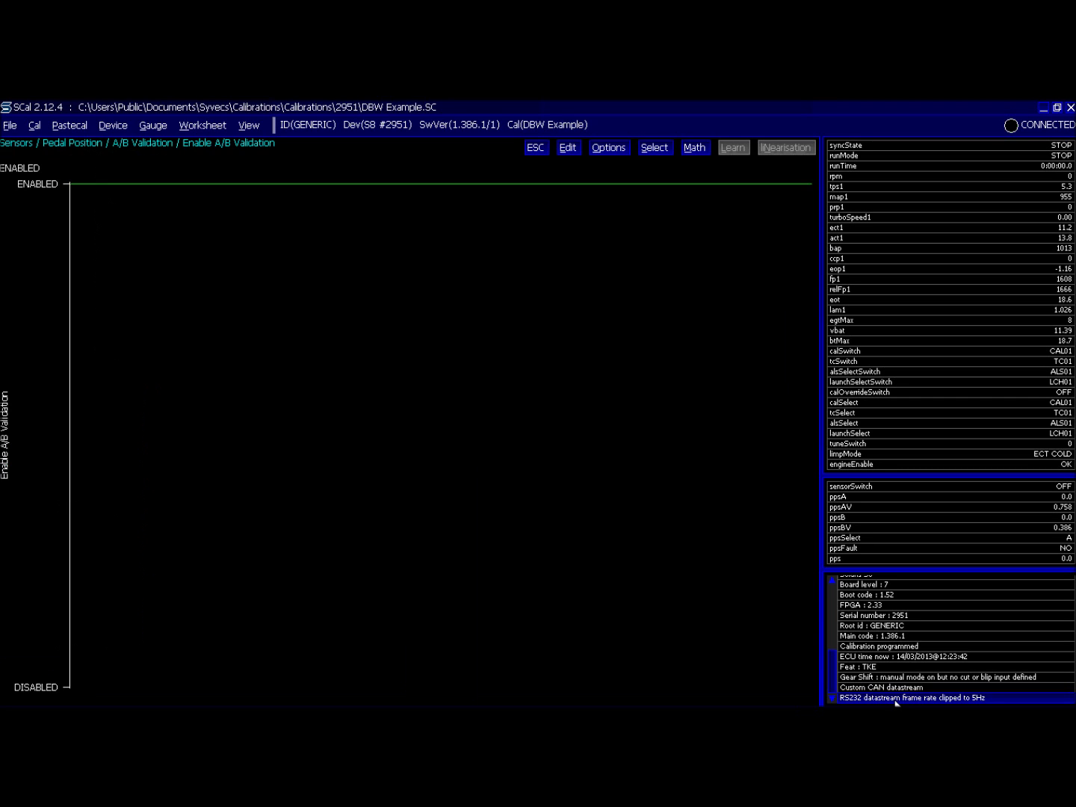
pyautogui.press('Escape')
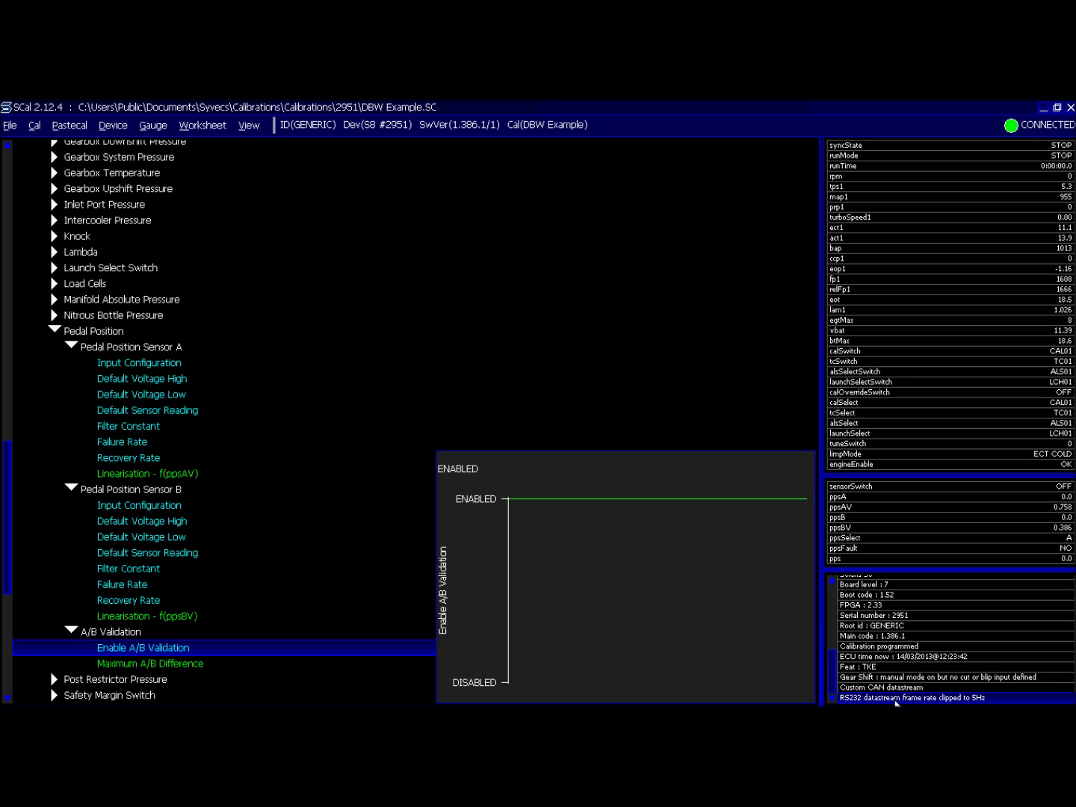
# Review the Maximum A/B Difference setting of the pedal position validation and return to the parameter tree.
pyautogui.hotkey('alt', 'd')
pyautogui.press('Down')
pyautogui.press('Down')
pyautogui.press('Return')
pyautogui.press('Down')
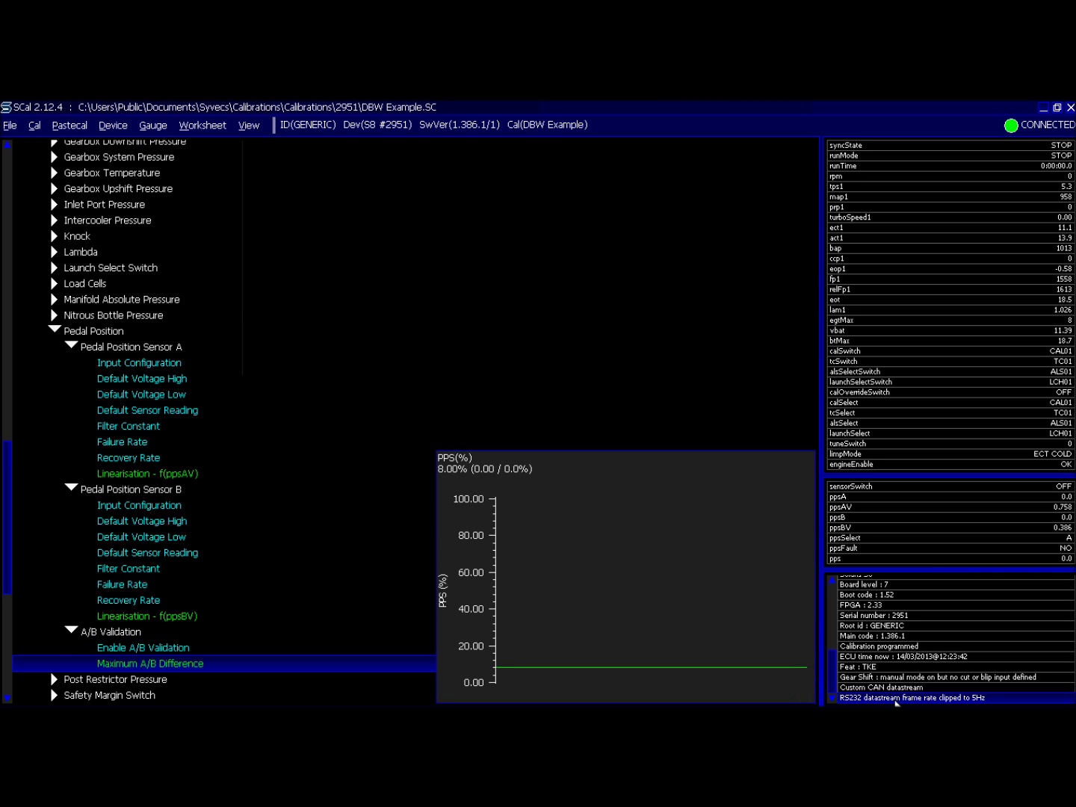
pyautogui.press('Return')
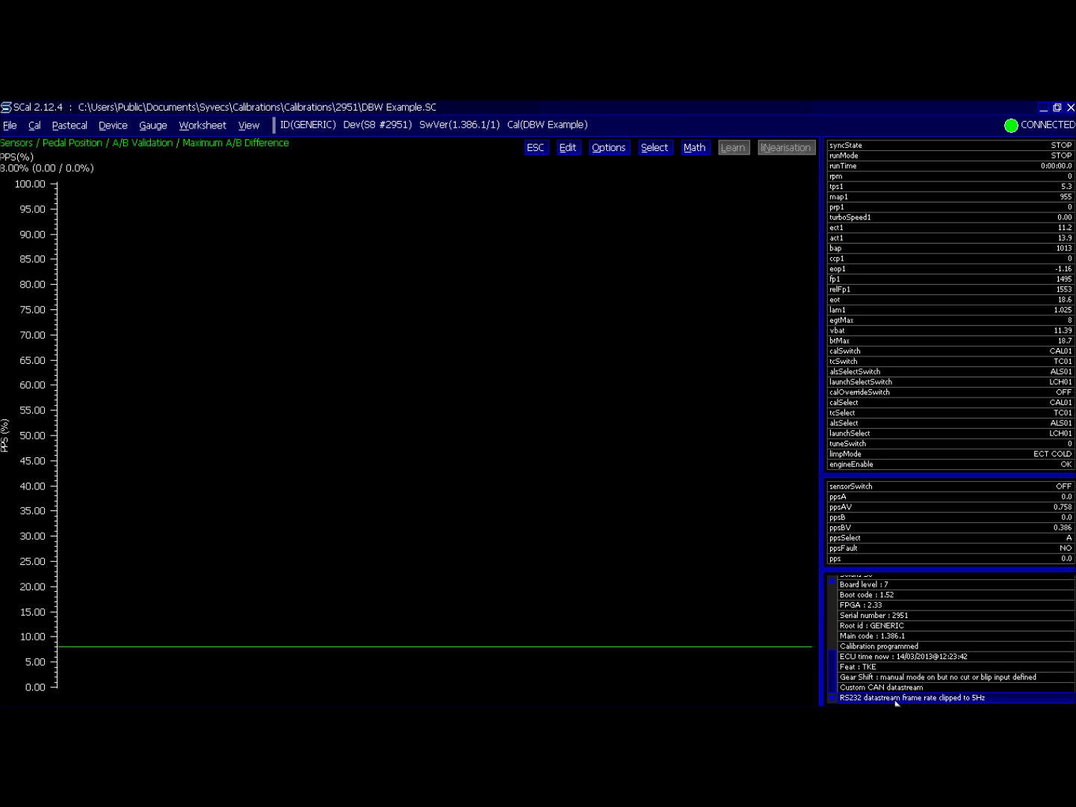
pyautogui.press('Escape')
# Collapse A/B Validation and the whole Pedal Position group in the sensor tree.
pyautogui.press('Left')
pyautogui.press('Left')
pyautogui.press('pageup')
pyautogui.press('Down')
pyautogui.press('Down')
pyautogui.press('Down')
pyautogui.press('Down')
pyautogui.press('Down')
pyautogui.press('Down')
pyautogui.press('Down')
pyautogui.press('Down')
pyautogui.press('Down')
pyautogui.press('Down')
pyautogui.press('Down')
pyautogui.press('Down')
pyautogui.press('Down')
pyautogui.press('Down')
pyautogui.press('Down')
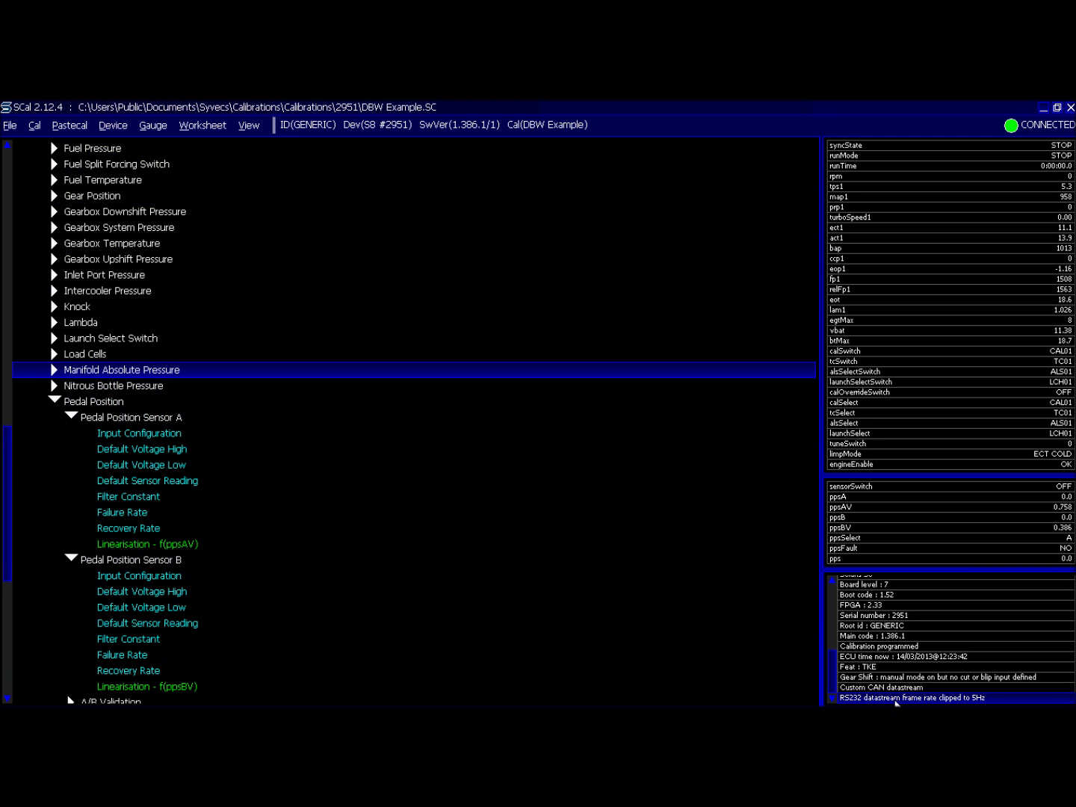
pyautogui.press('Left')
# Expand the Throttle Position group and its Throttle Position Sensor 1A parameters.
pyautogui.press('Down')
pyautogui.press('Down')
pyautogui.press('Down')
pyautogui.press('Down')
pyautogui.press('Down')
pyautogui.press('Down')
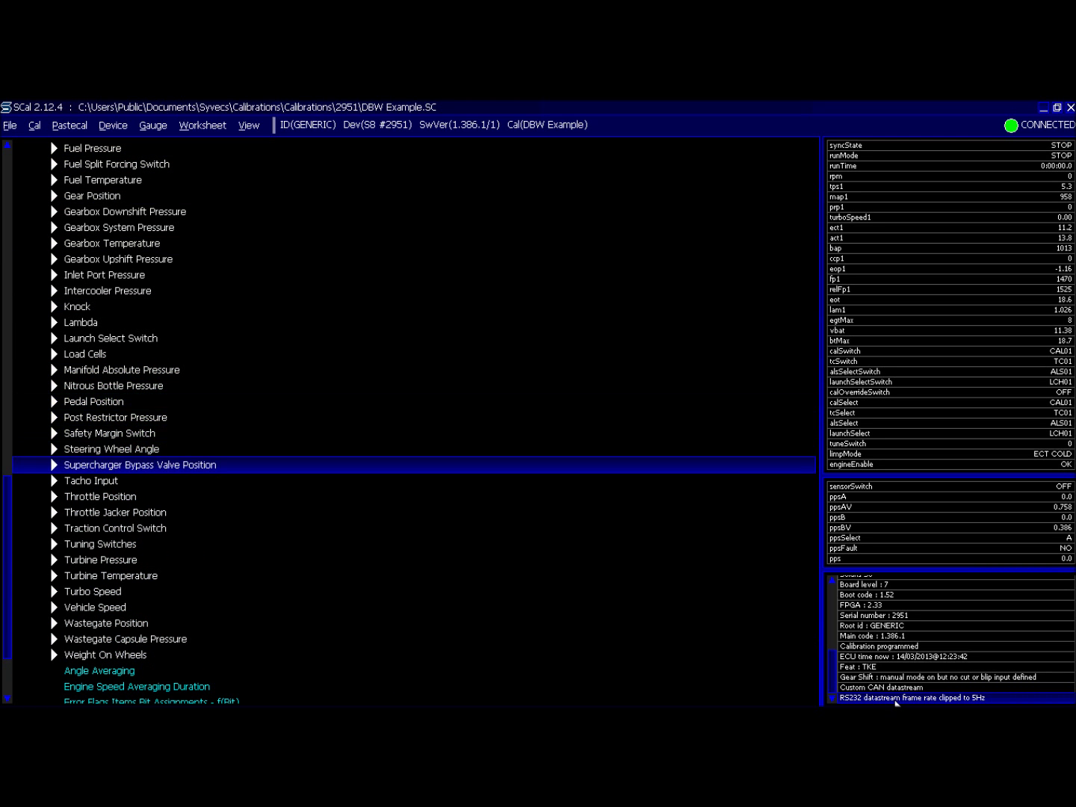
pyautogui.press('Right')
pyautogui.press('Down')
pyautogui.press('Down')
pyautogui.press('Down')
pyautogui.press('Down')
pyautogui.press('Down')
pyautogui.press('Down')
pyautogui.press('Down')
pyautogui.press('Down')
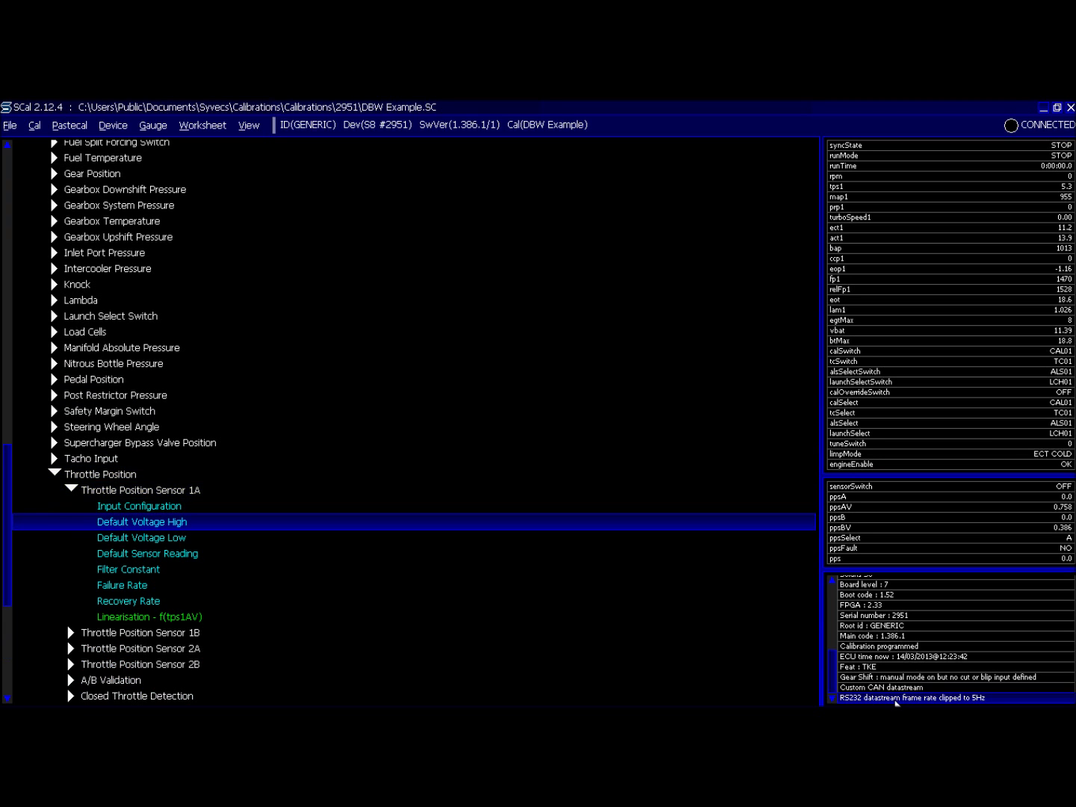
# Open Throttle Position Sensor 1A's linearisation, examine its sites from 0.000 V up to 0.547 V and leave the table.
pyautogui.press('Return')
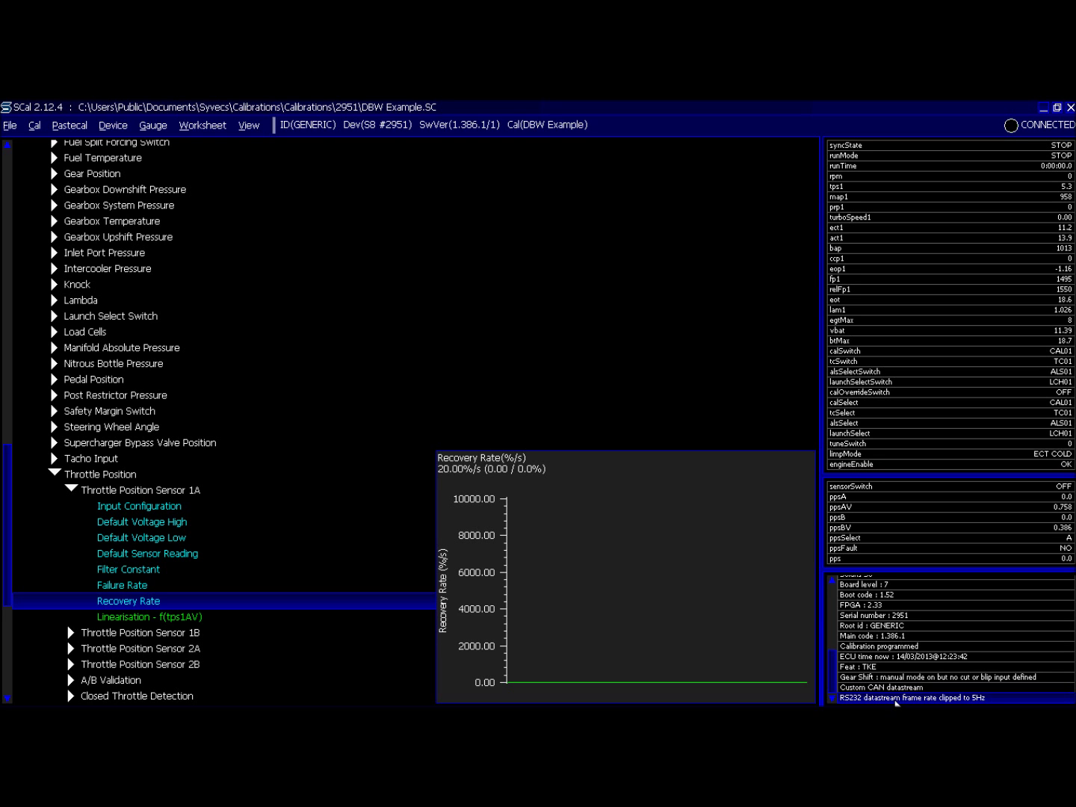
pyautogui.press('Down')
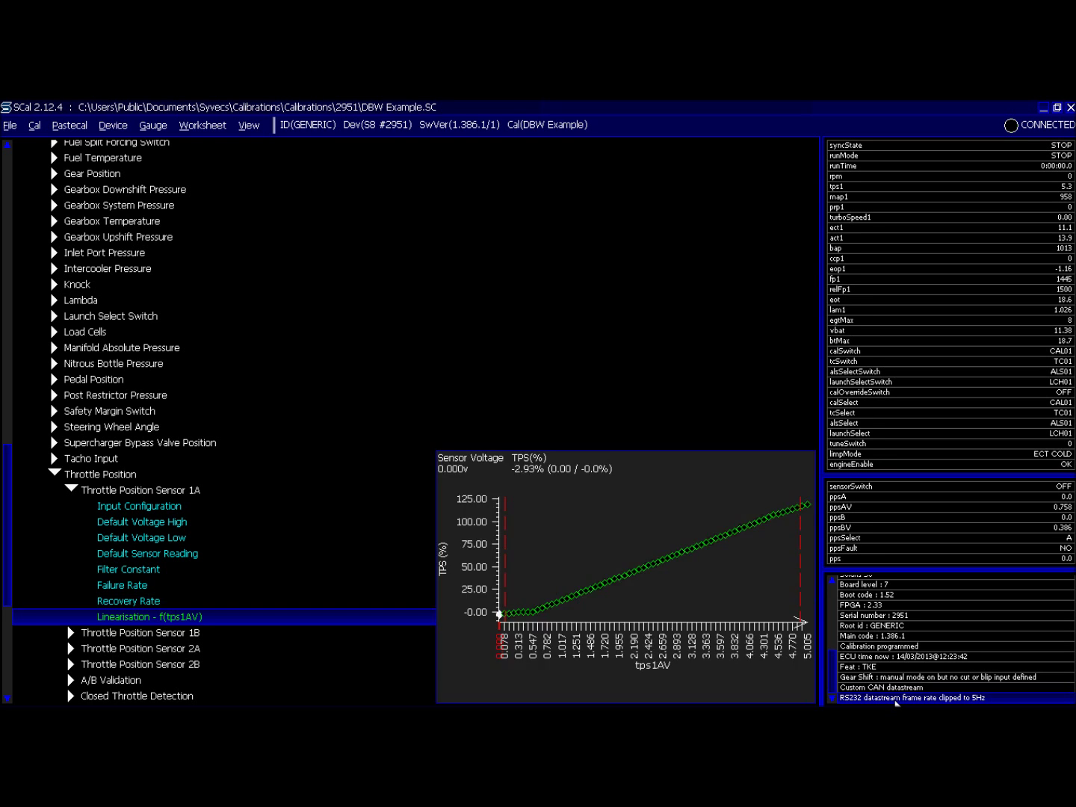
pyautogui.press('Return')
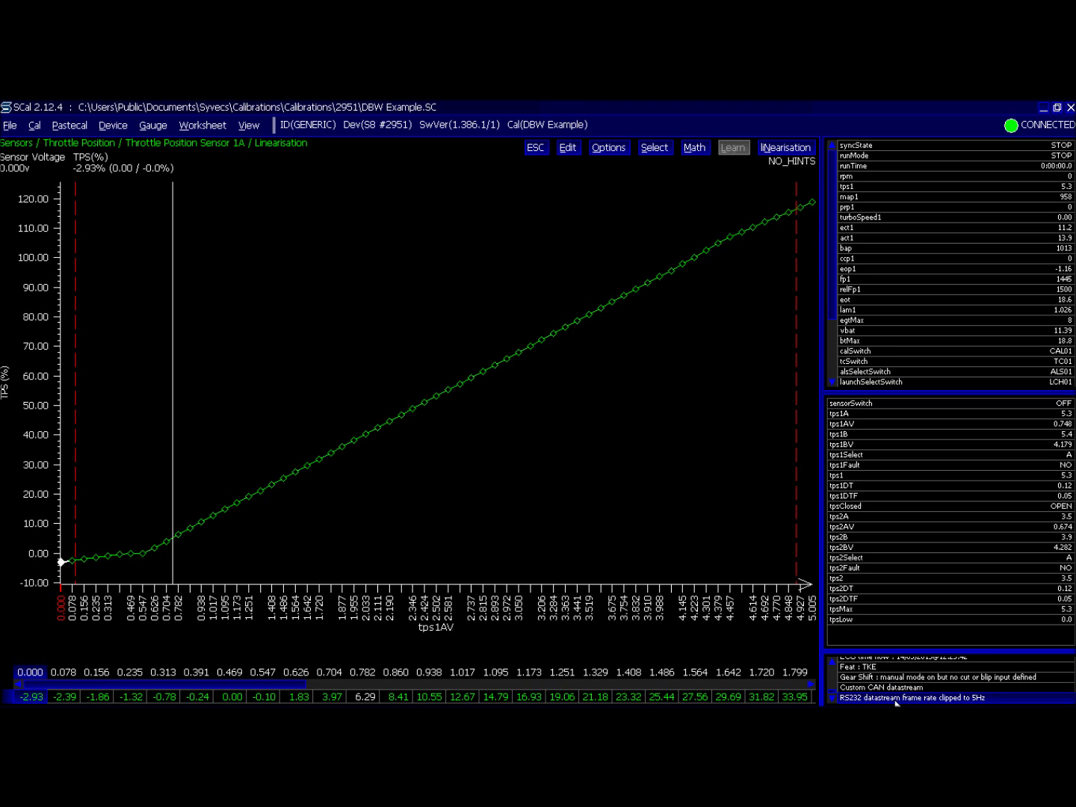
pyautogui.press('Right')
pyautogui.press('Right')
pyautogui.press('Right')
pyautogui.press('Right')
pyautogui.press('Right')
pyautogui.press('Right')
pyautogui.press('Right')
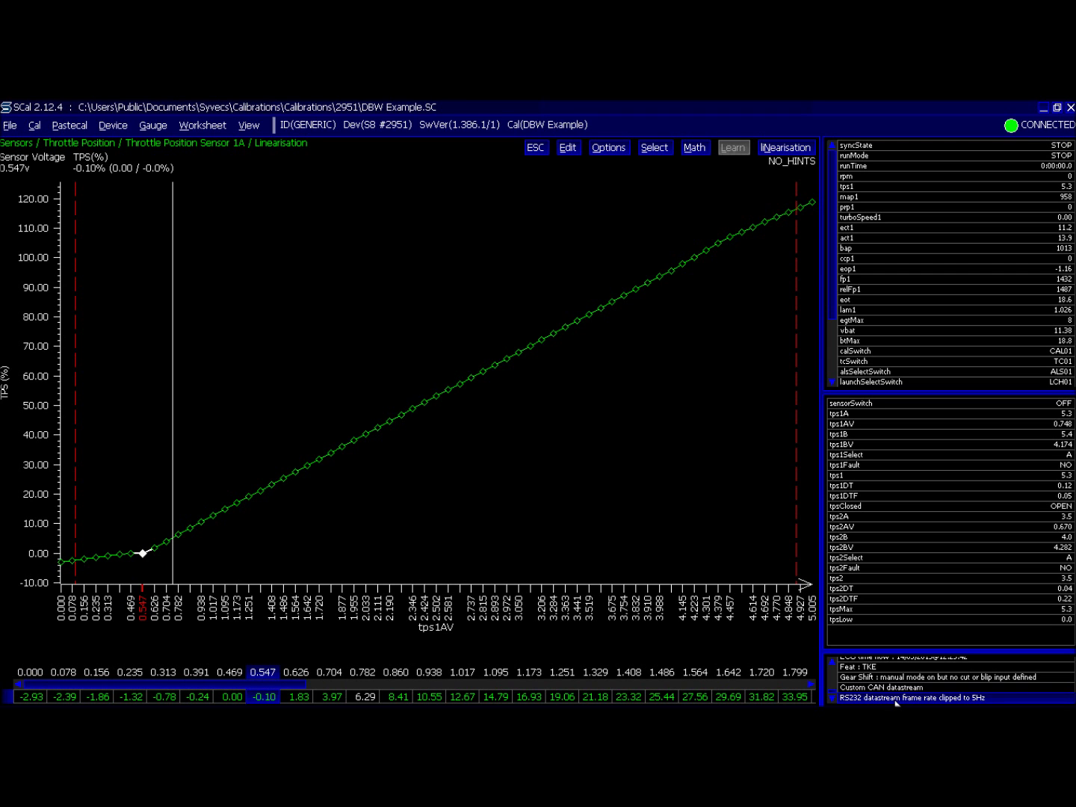
pyautogui.press('Escape')
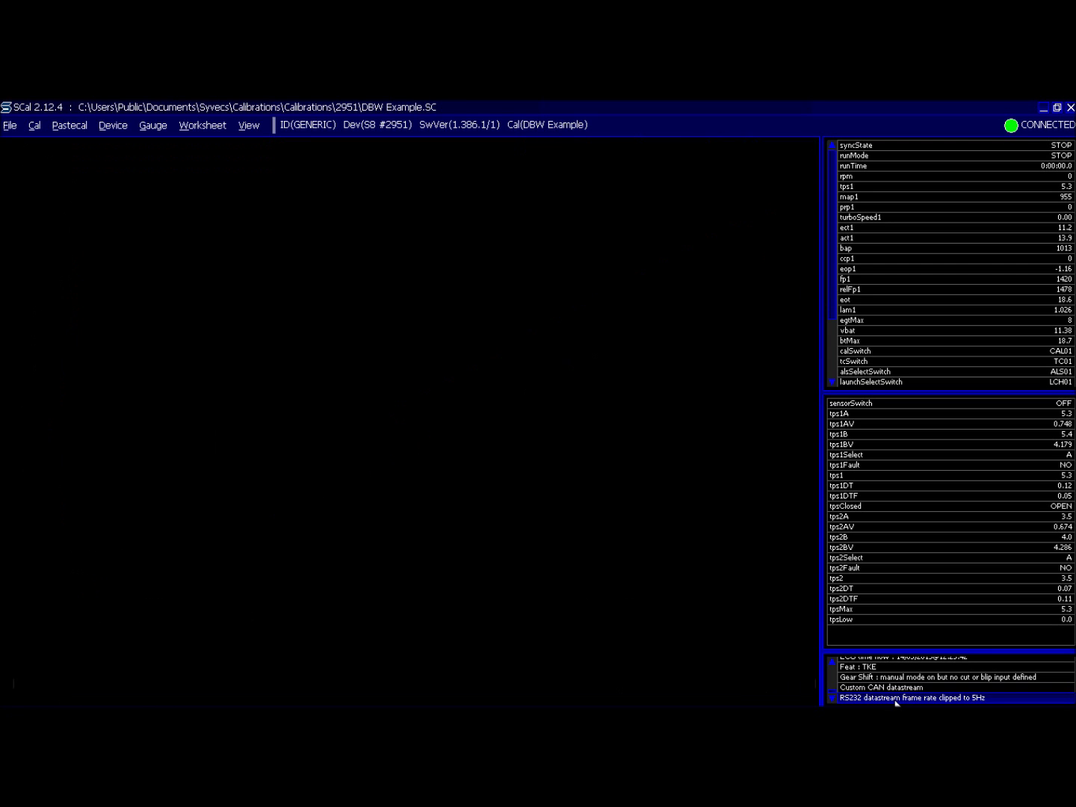
# Set Enabled When Engine Stopped to ENABLED in Drive By Wire's Position Control, return to the tree and collapse Drive By Wire.
pyautogui.press('Down')
pyautogui.press('Down')
pyautogui.press('Down')
pyautogui.press('Down')
pyautogui.press('Down')
pyautogui.press('Down')
pyautogui.press('Down')
pyautogui.press('Down')
pyautogui.press('Down')
pyautogui.press('Down')
pyautogui.press('Down')
pyautogui.press('Down')
pyautogui.press('Down')
pyautogui.press('Down')
pyautogui.press('Down')
pyautogui.press('Down')
pyautogui.press('Down')
pyautogui.press('Down')
pyautogui.press('Down')
pyautogui.press('Down')
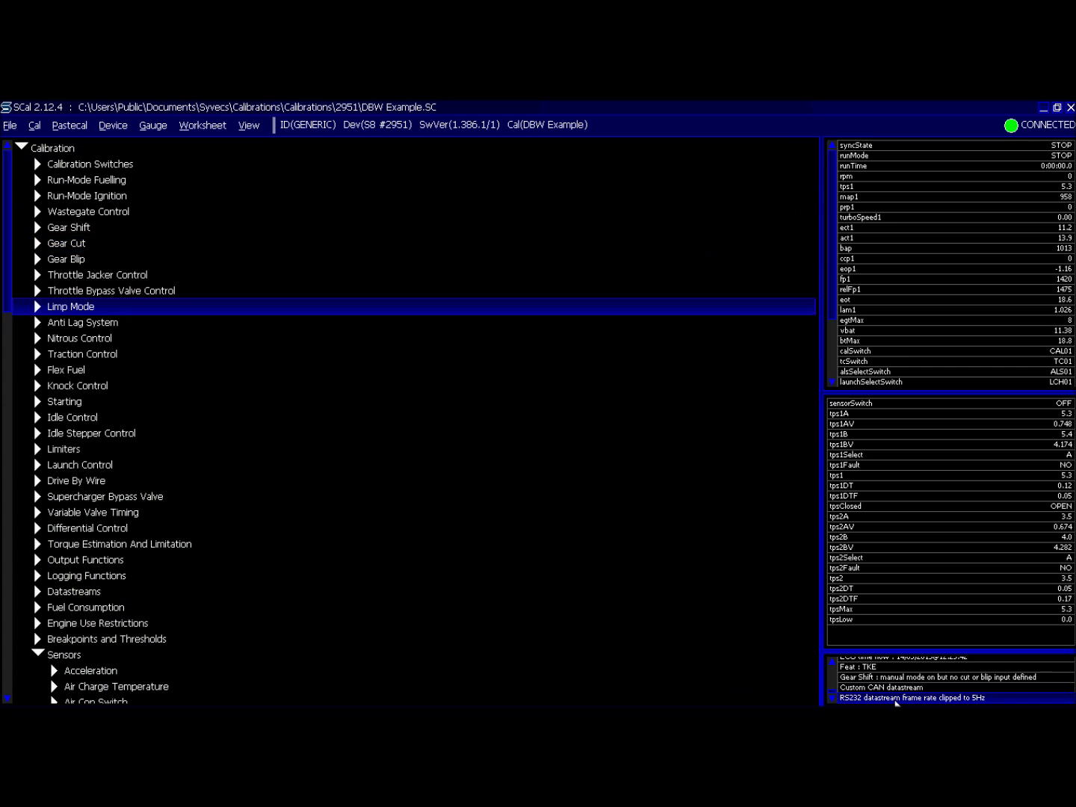
pyautogui.press('Return')
pyautogui.press('Down')
pyautogui.press('Down')
pyautogui.press('Return')
pyautogui.press('Return')
pyautogui.press('Down')
pyautogui.press('Return')
pyautogui.press('Escape')
pyautogui.press('Up')
pyautogui.press('Up')
pyautogui.press('Left')
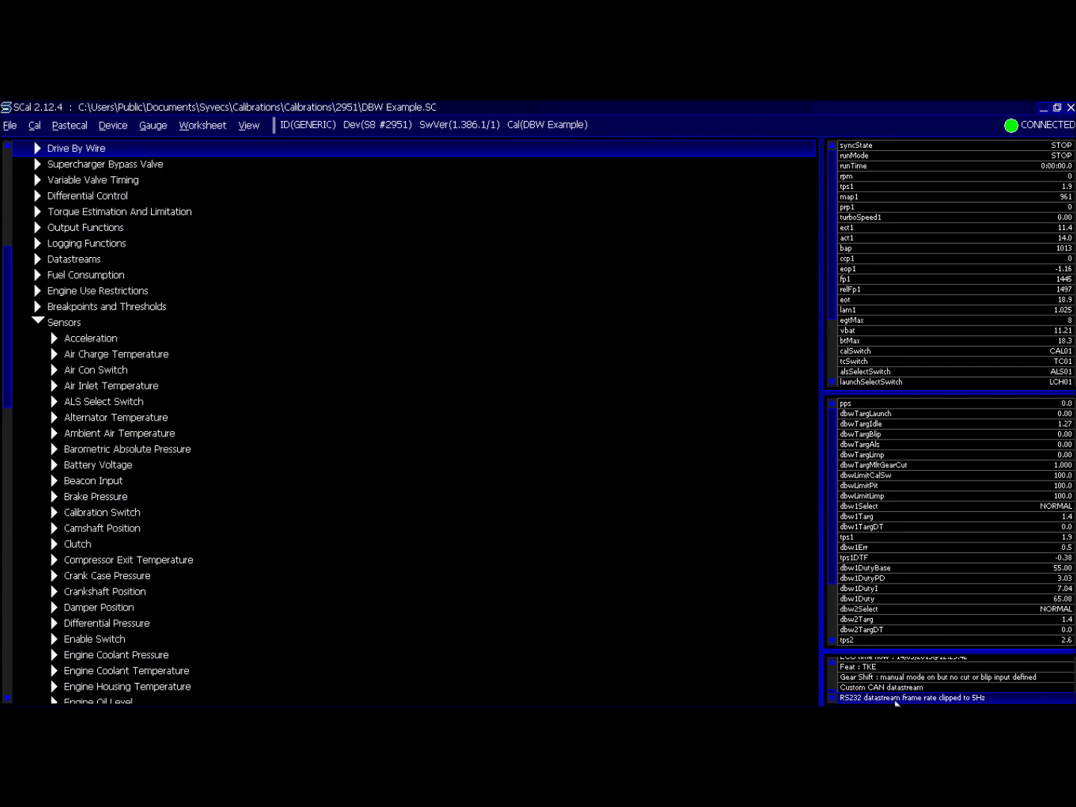
# Go back to Throttle Position Sensor 1A in the sensor tree and review its linearisation against the live throttle voltage.
pyautogui.press('End')
pyautogui.press('Up')
pyautogui.press('Up')
pyautogui.press('Up')
pyautogui.press('Up')
pyautogui.press('Up')
pyautogui.press('Up')
pyautogui.press('Up')
pyautogui.press('Up')
pyautogui.press('Up')
pyautogui.press('Up')
pyautogui.press('Up')
pyautogui.press('Up')
pyautogui.press('Up')
pyautogui.press('Up')
pyautogui.press('Up')
pyautogui.press('Up')
pyautogui.press('Up')
pyautogui.press('Up')
pyautogui.press('Up')
pyautogui.press('Up')
pyautogui.press('Up')
pyautogui.press('Up')
pyautogui.press('Up')
pyautogui.press('Up')
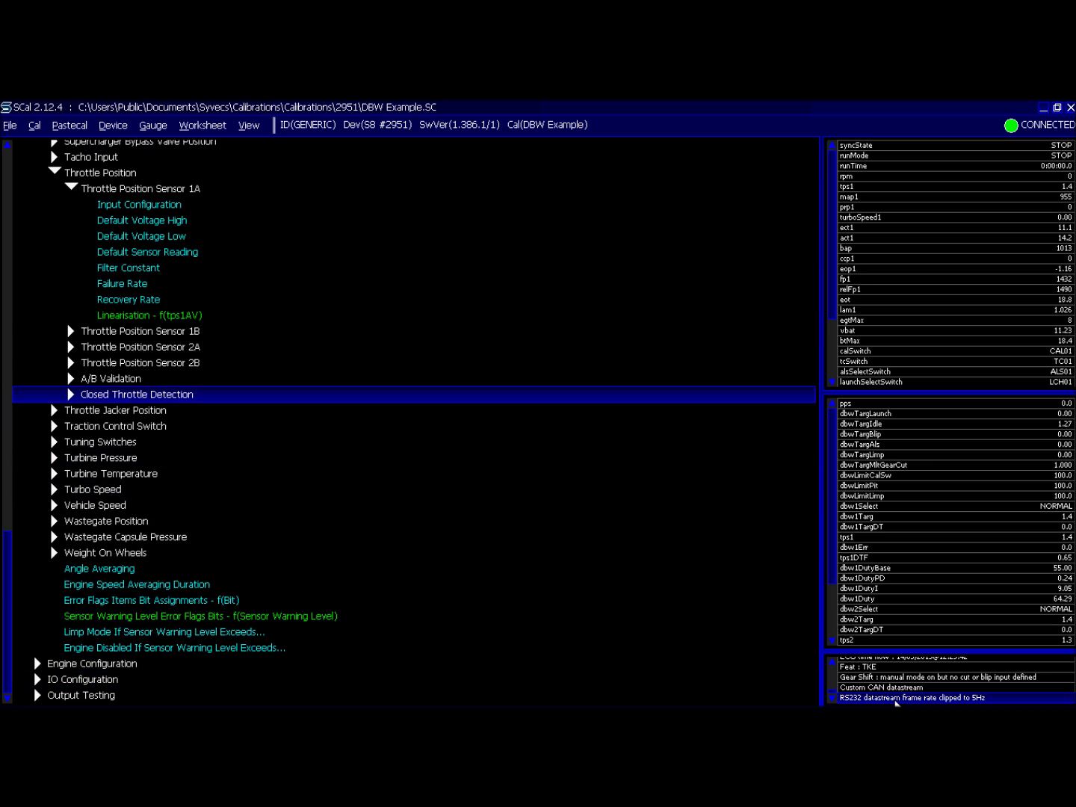
pyautogui.press('Return')
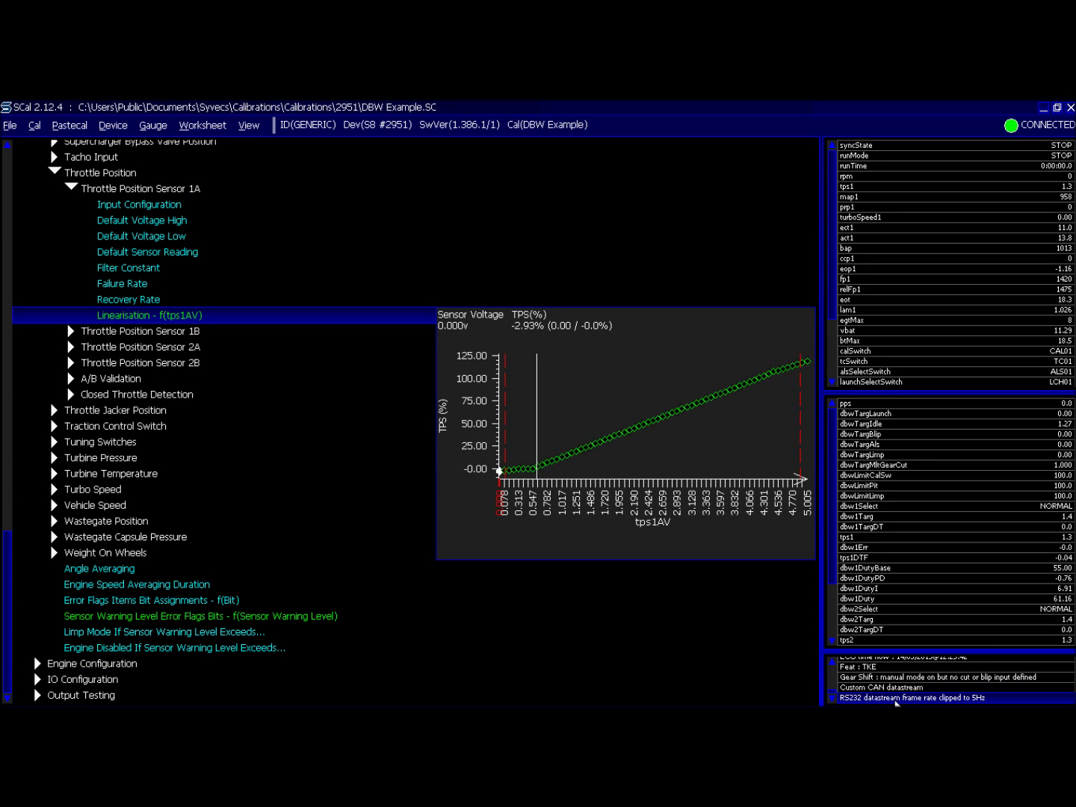
pyautogui.press('Escape')
# Reopen Position Control under Drive By Wire and set Enabled When Engine Stopped to DISABLED.
pyautogui.press('pageup')
pyautogui.press('pageup')
pyautogui.press('Down')
pyautogui.press('pageup')
pyautogui.press('Down')
pyautogui.press('Down')
pyautogui.press('Down')
pyautogui.press('Down')
pyautogui.press('Down')
pyautogui.press('Down')
pyautogui.press('Down')
pyautogui.press('Down')
pyautogui.press('Down')
pyautogui.press('Down')
pyautogui.press('Down')
pyautogui.press('Down')
pyautogui.press('Down')
pyautogui.press('Down')
pyautogui.press('Down')
pyautogui.press('Down')
pyautogui.press('Down')
pyautogui.press('Down')
pyautogui.press('Down')
pyautogui.press('Down')
pyautogui.press('Right')
pyautogui.press('Right')
pyautogui.press('Down')
pyautogui.press('Return')
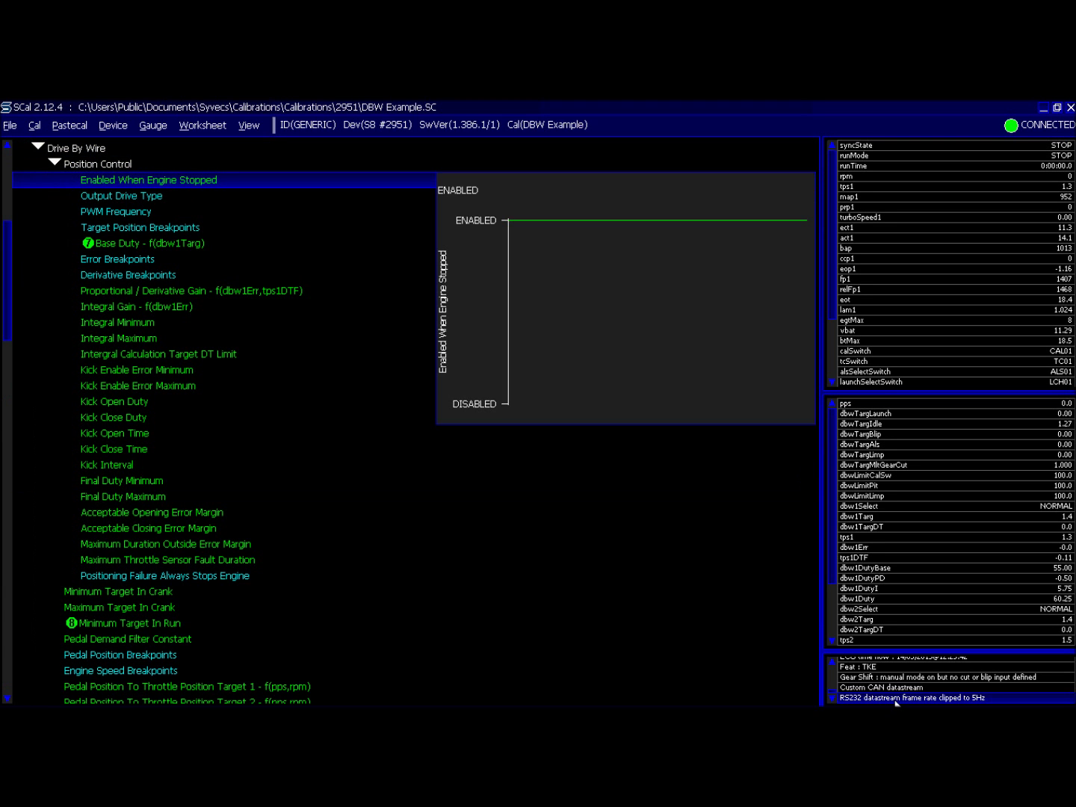
pyautogui.press('Return')
pyautogui.press('Return')
pyautogui.press('Up')
pyautogui.press('Return')
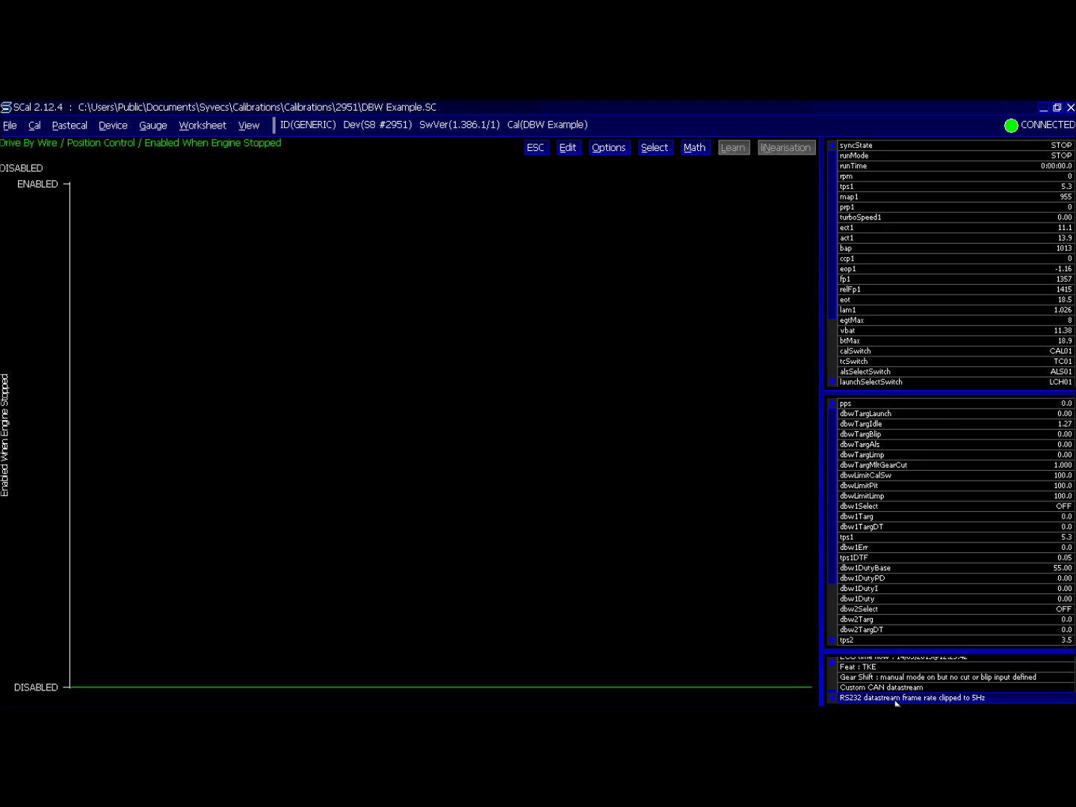
# Set Enabled When Engine Stopped back to ENABLED and leave the setting.
pyautogui.press('Return')
pyautogui.press('Down')
pyautogui.press('Return')
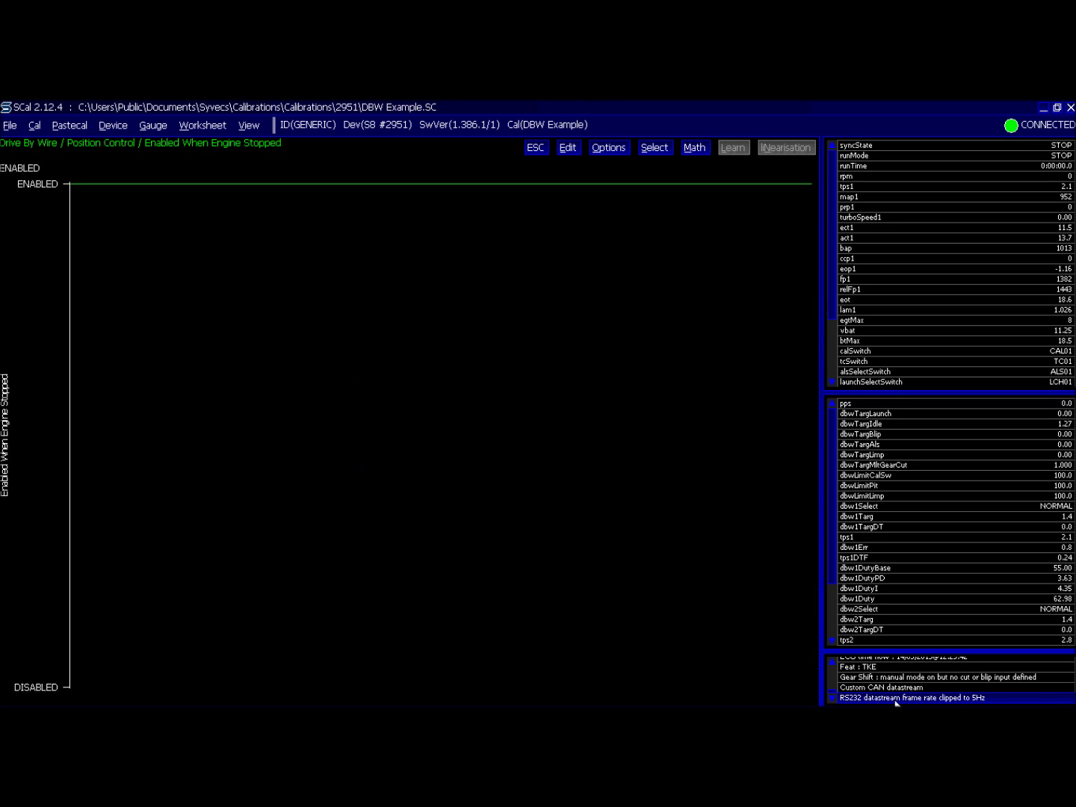
pyautogui.press('Escape')
pyautogui.press('Escape')
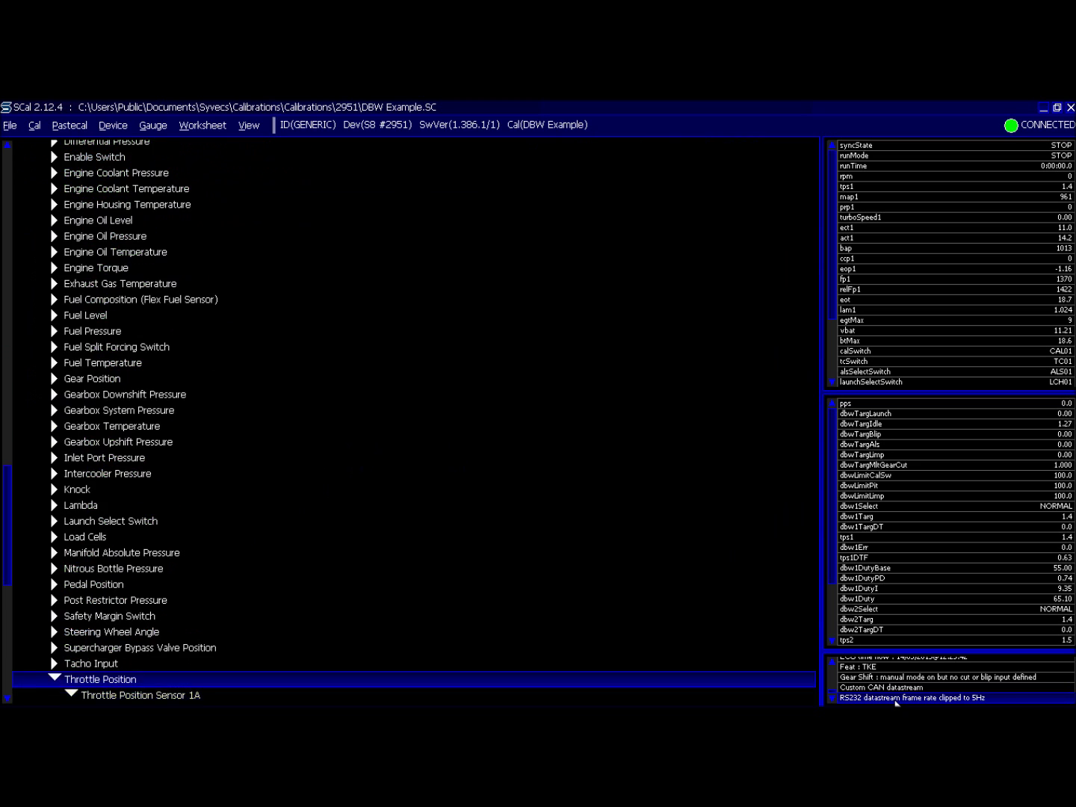
# Open Throttle Position Sensor 1A's linearisation again and move through its sites from 0.000 V to 0.547 V.
pyautogui.press('pagedown')
pyautogui.press('Up')
pyautogui.press('Up')
pyautogui.press('Up')
pyautogui.press('Up')
pyautogui.press('Up')
pyautogui.press('Up')
pyautogui.press('Up')
pyautogui.press('Up')
pyautogui.press('Up')
pyautogui.press('Up')
pyautogui.press('Up')
pyautogui.press('Up')
pyautogui.press('Up')
pyautogui.press('Up')
pyautogui.press('Up')
pyautogui.press('Up')
pyautogui.press('Up')
pyautogui.press('Up')
pyautogui.press('Up')
pyautogui.press('Up')
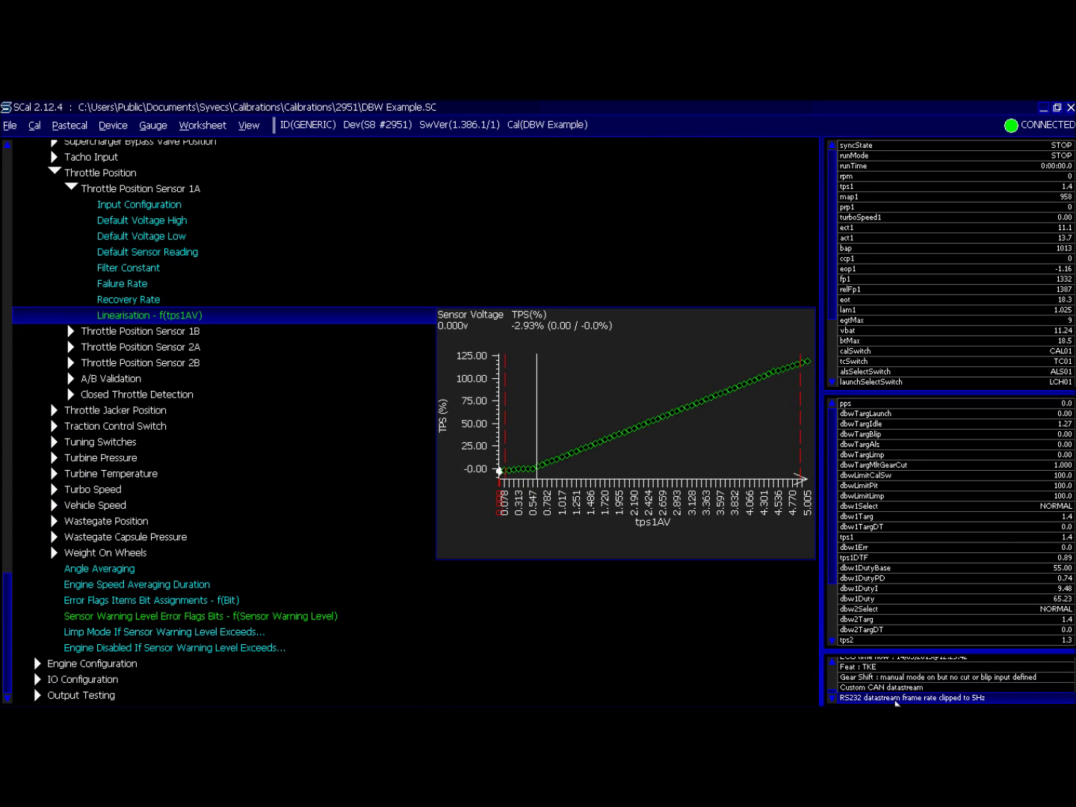
pyautogui.press('Return')
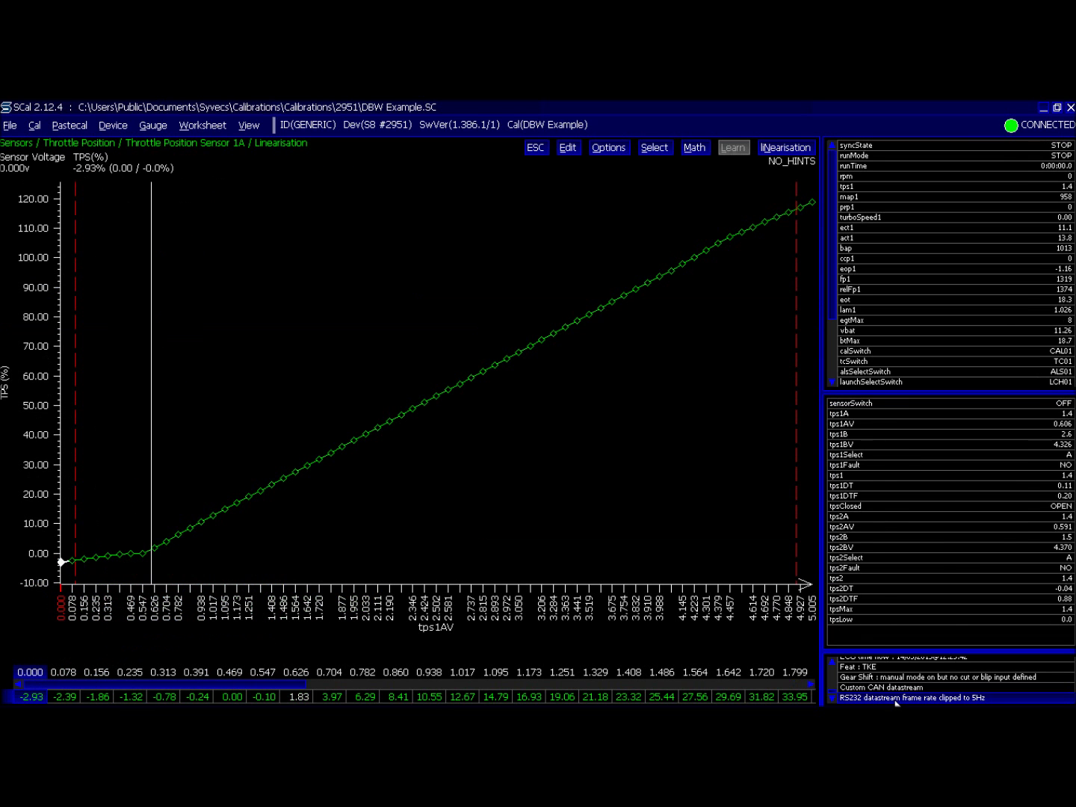
pyautogui.press('Right')
pyautogui.press('Right')
pyautogui.press('Right')
pyautogui.press('Right')
pyautogui.press('Right')
pyautogui.press('Right')
pyautogui.press('Right')
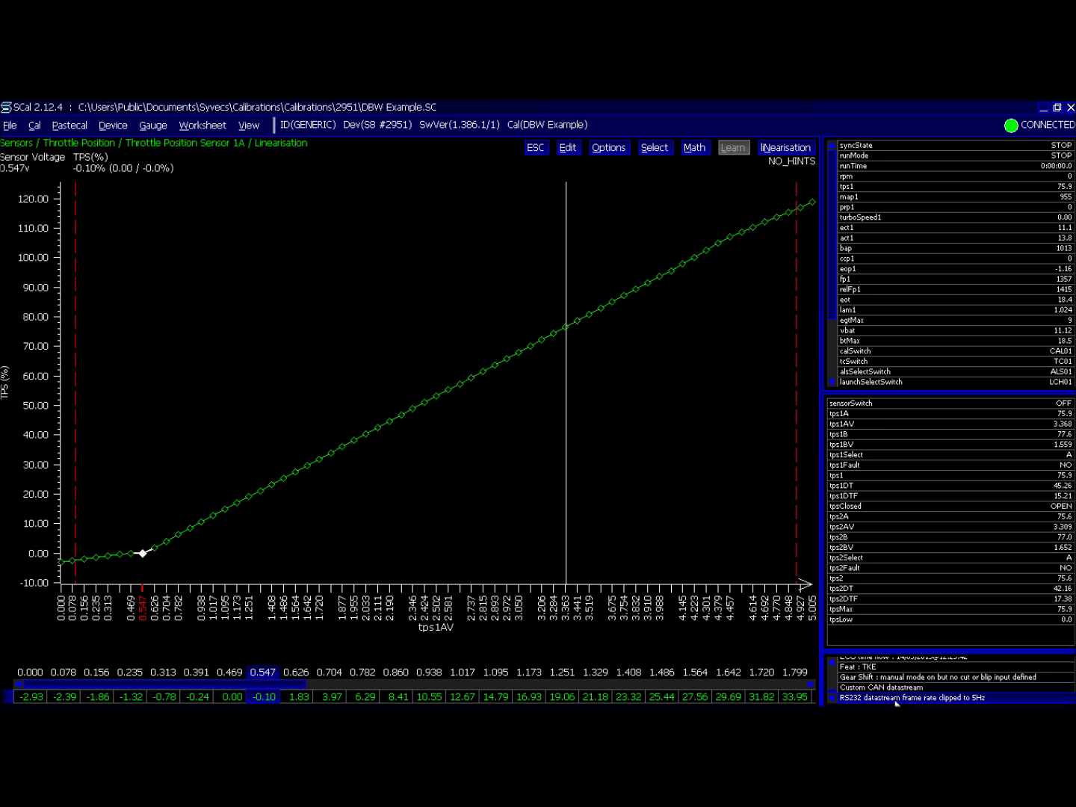
# Move through the Throttle Position Sensor 1A linearisation sites from 0.547 V up to 4.145 V, comparing them with the live throttle voltage.
pyautogui.press('Right')
pyautogui.press('Right')
pyautogui.press('Right')
pyautogui.press('Right')
pyautogui.press('Right')
pyautogui.press('Right')
pyautogui.press('Right')
pyautogui.press('Right')
pyautogui.press('Right')
pyautogui.press('Right')
pyautogui.press('Right')
pyautogui.press('Right')
pyautogui.press('Right')
pyautogui.press('Right')
pyautogui.press('Right')
pyautogui.press('Right')
pyautogui.press('Right')
pyautogui.press('Right')
pyautogui.press('Right')
pyautogui.press('Right')
pyautogui.press('Right')
pyautogui.press('Right')
pyautogui.press('Right')
pyautogui.press('Right')
pyautogui.press('Right')
pyautogui.press('Right')
pyautogui.press('Right')
pyautogui.press('Right')
pyautogui.press('Right')
pyautogui.press('Right')
pyautogui.press('Right')
pyautogui.press('Right')
pyautogui.press('Right')
pyautogui.press('Right')
pyautogui.press('Right')
pyautogui.press('Right')
pyautogui.press('Right')
pyautogui.press('Right')
pyautogui.press('Right')
pyautogui.press('Right')
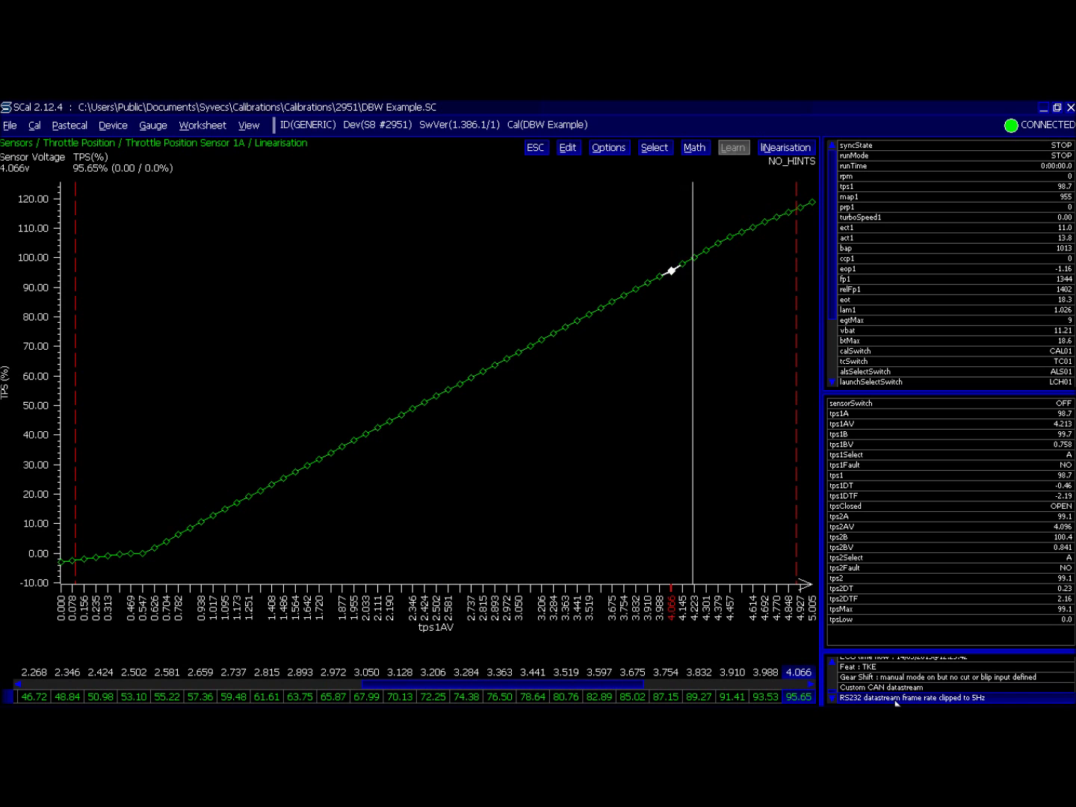
pyautogui.press('Right')
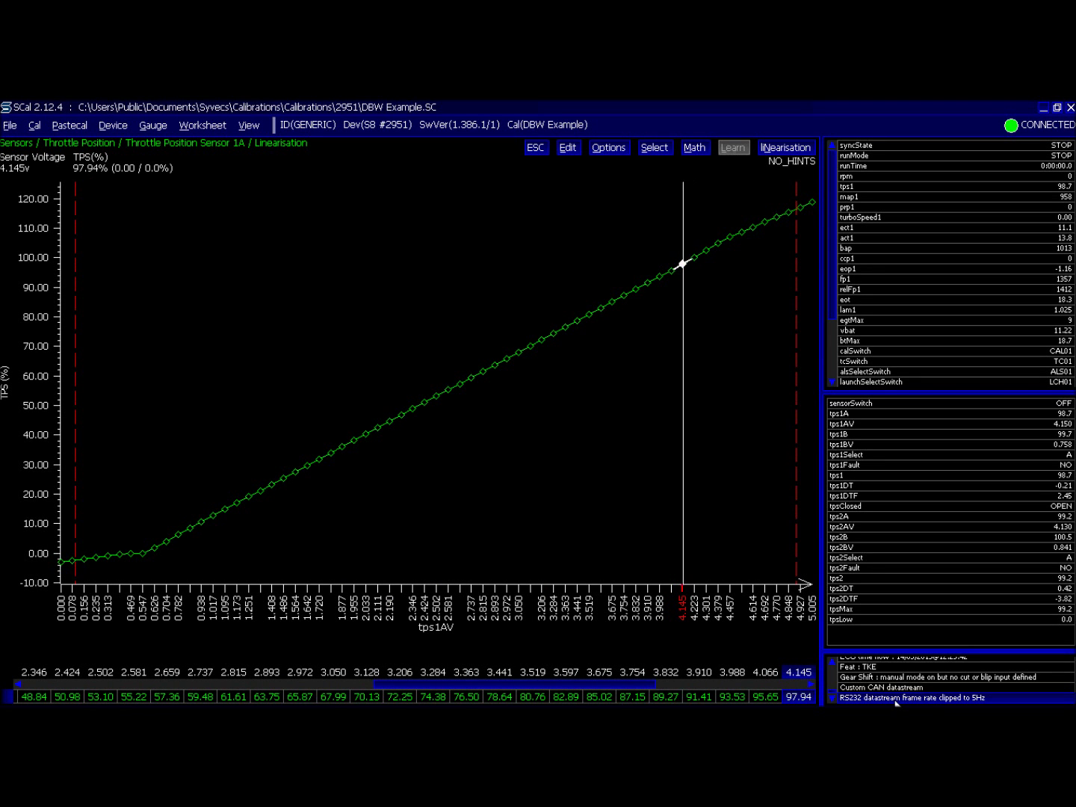
# Highlight the linear range of sites downward from 4.145 V, continuing along the curve to the 0.938 V site.
pyautogui.hotkey('shift', 'Left')
pyautogui.hotkey('shift', 'Left')
pyautogui.hotkey('shift', 'Left')
pyautogui.hotkey('shift', 'Left')
pyautogui.hotkey('shift', 'Left')
pyautogui.hotkey('shift', 'Left')
pyautogui.hotkey('shift', 'Left')
pyautogui.hotkey('shift', 'Left')
pyautogui.hotkey('shift', 'Left')
pyautogui.hotkey('shift', 'Left')
pyautogui.hotkey('shift', 'Left')
pyautogui.hotkey('shift', 'Left')
pyautogui.hotkey('shift', 'Left')
pyautogui.hotkey('shift', 'Left')
pyautogui.hotkey('shift', 'Left')
pyautogui.hotkey('shift', 'Left')
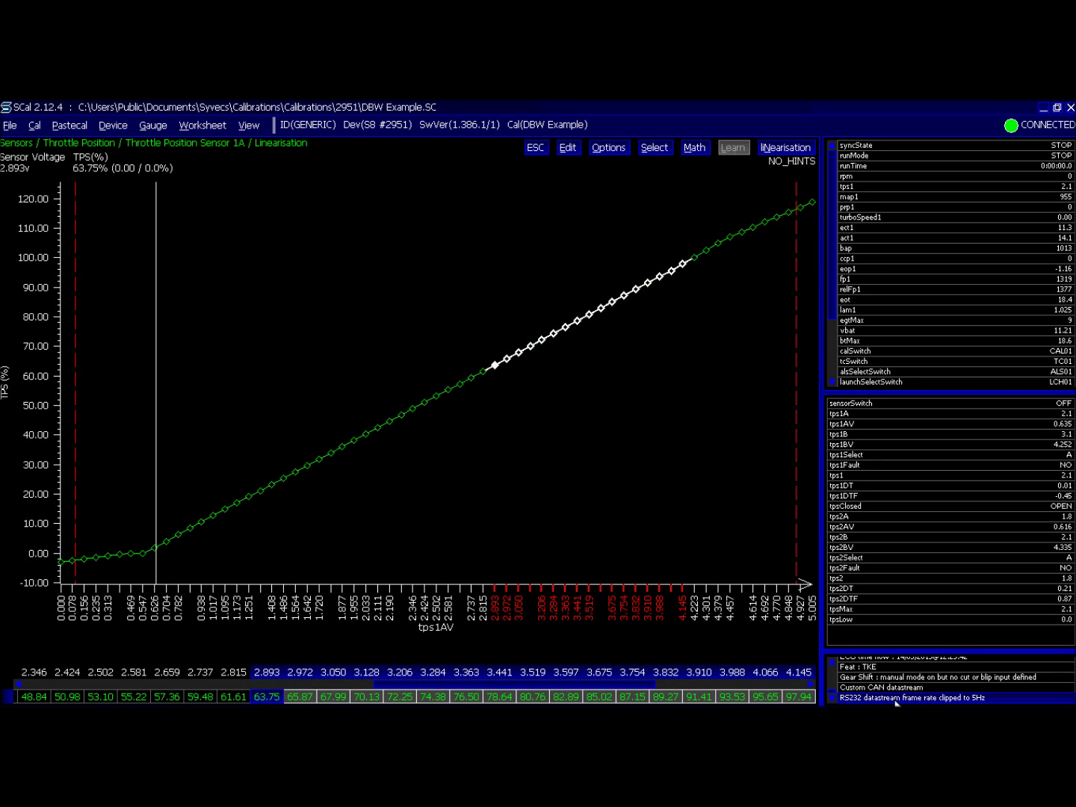
pyautogui.hotkey('shift', 'Left')
pyautogui.hotkey('shift', 'Left')
pyautogui.hotkey('shift', 'Left')
pyautogui.hotkey('shift', 'Left')
pyautogui.hotkey('shift', 'Left')
pyautogui.hotkey('shift', 'Left')
pyautogui.hotkey('shift', 'Left')
pyautogui.hotkey('shift', 'Left')
pyautogui.hotkey('shift', 'Left')
pyautogui.hotkey('shift', 'Left')
pyautogui.hotkey('shift', 'Left')
pyautogui.hotkey('shift', 'Left')
pyautogui.hotkey('shift', 'Left')
pyautogui.hotkey('shift', 'Left')
pyautogui.hotkey('shift', 'Left')
pyautogui.hotkey('shift', 'Left')
pyautogui.hotkey('shift', 'Left')
pyautogui.hotkey('shift', 'Left')
pyautogui.hotkey('shift', 'Left')
pyautogui.hotkey('shift', 'Left')
pyautogui.press('Left')
pyautogui.press('Left')
pyautogui.press('Left')
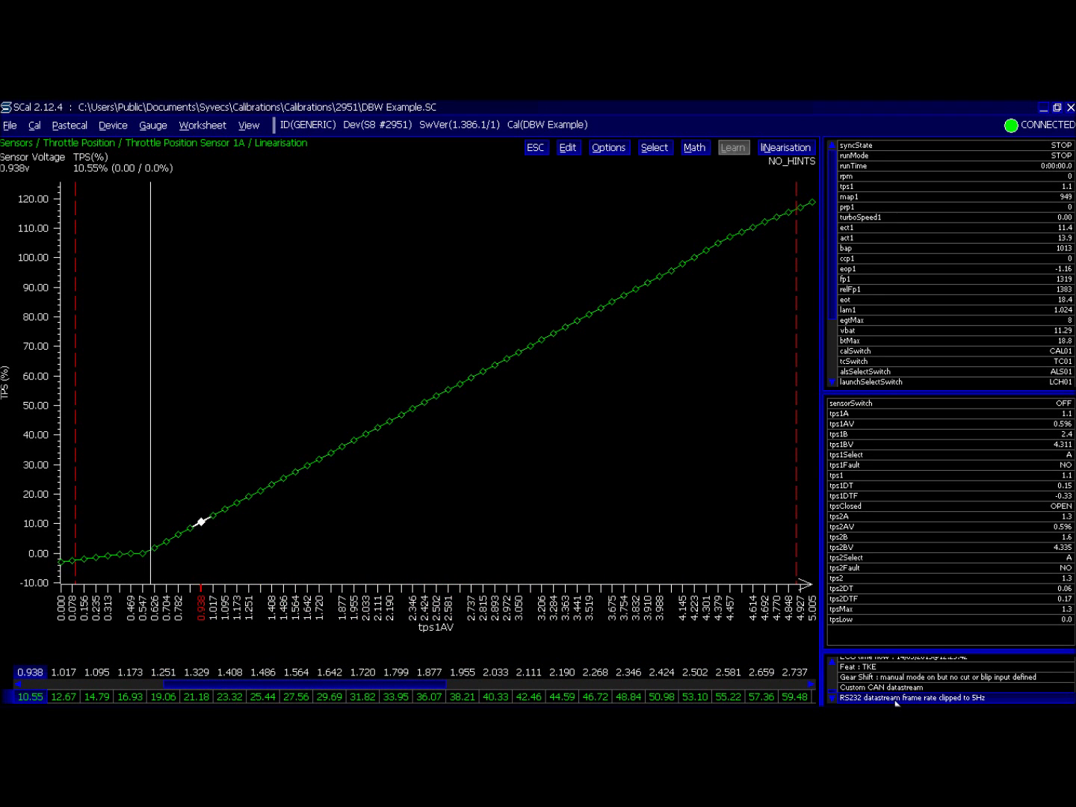
# Trace the linearisation curve upward again from the 0.938 V site to the 3.988 V site.
pyautogui.press('Right')
pyautogui.press('Right')
pyautogui.press('Right')
pyautogui.press('Right')
pyautogui.press('Right')
pyautogui.press('Right')
pyautogui.press('Right')
pyautogui.press('Right')
pyautogui.press('Right')
pyautogui.press('Right')
pyautogui.press('Right')
pyautogui.press('Right')
pyautogui.press('Right')
pyautogui.press('Right')
pyautogui.press('Right')
pyautogui.press('Right')
pyautogui.press('Right')
pyautogui.press('Right')
pyautogui.press('Right')
pyautogui.press('Right')
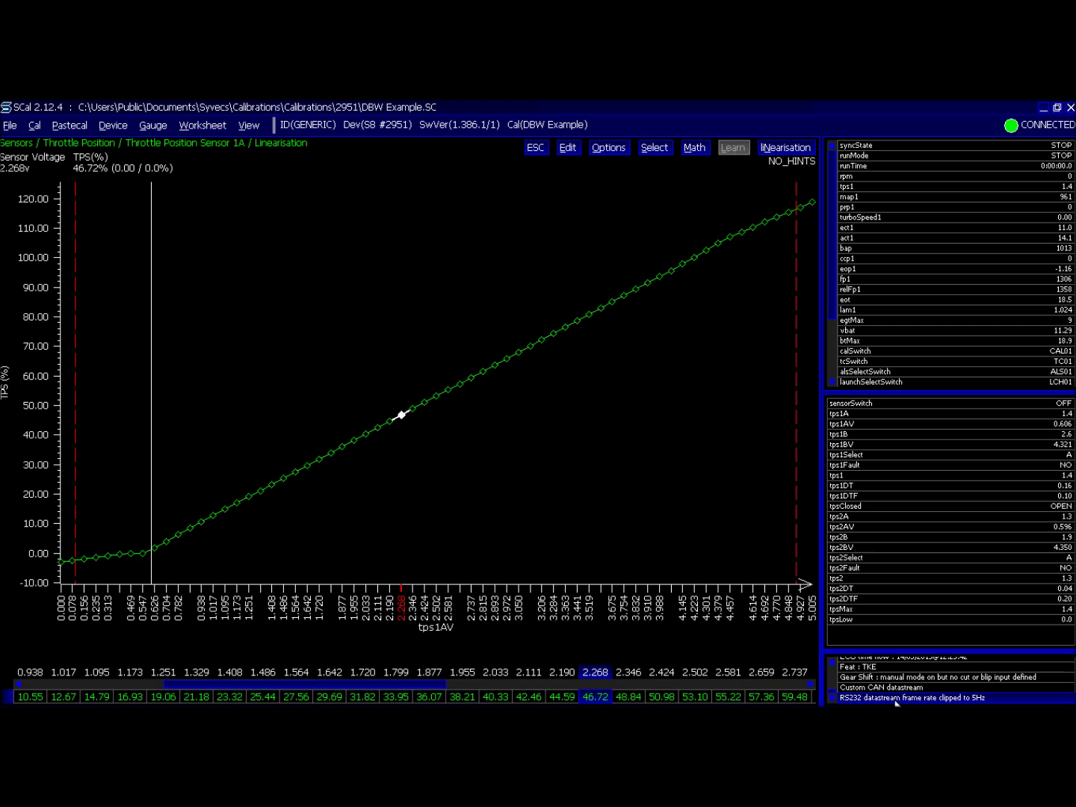
pyautogui.press('Right')
pyautogui.press('Right')
pyautogui.press('Right')
pyautogui.press('Right')
pyautogui.press('Right')
pyautogui.press('Right')
pyautogui.press('Right')
pyautogui.press('Right')
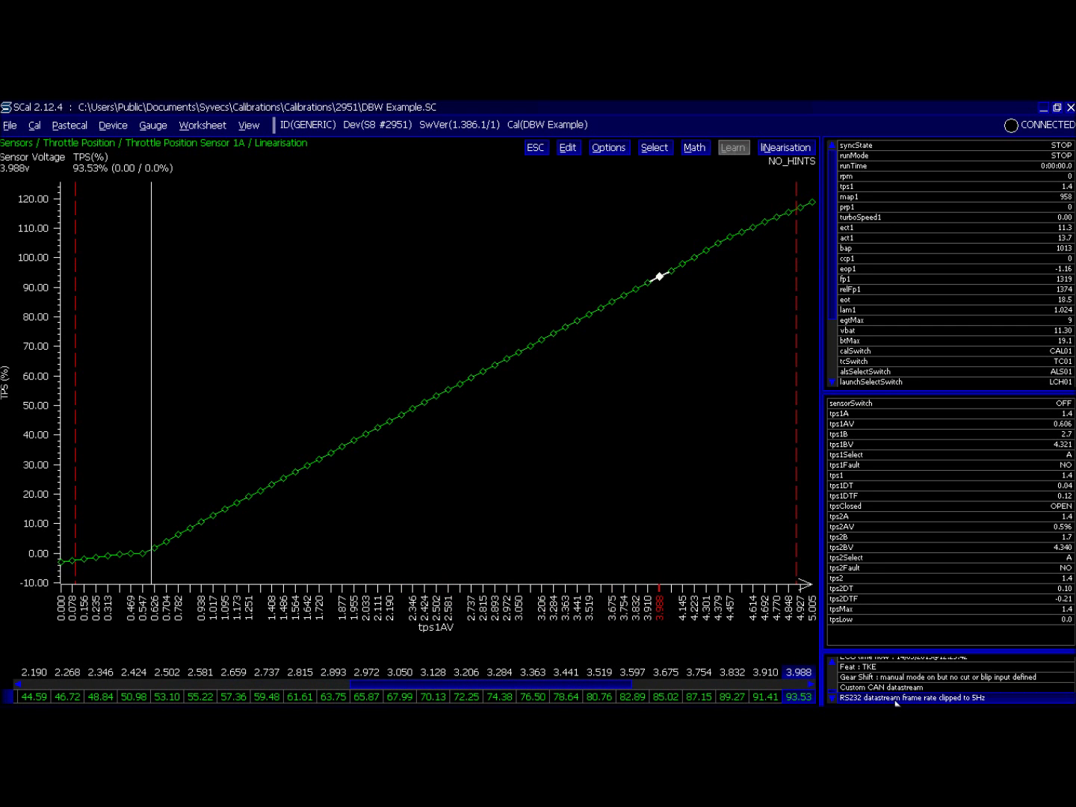
# Step back down the linearisation curve from the 3.988 V site to the 2.033 V site.
pyautogui.press('Left')
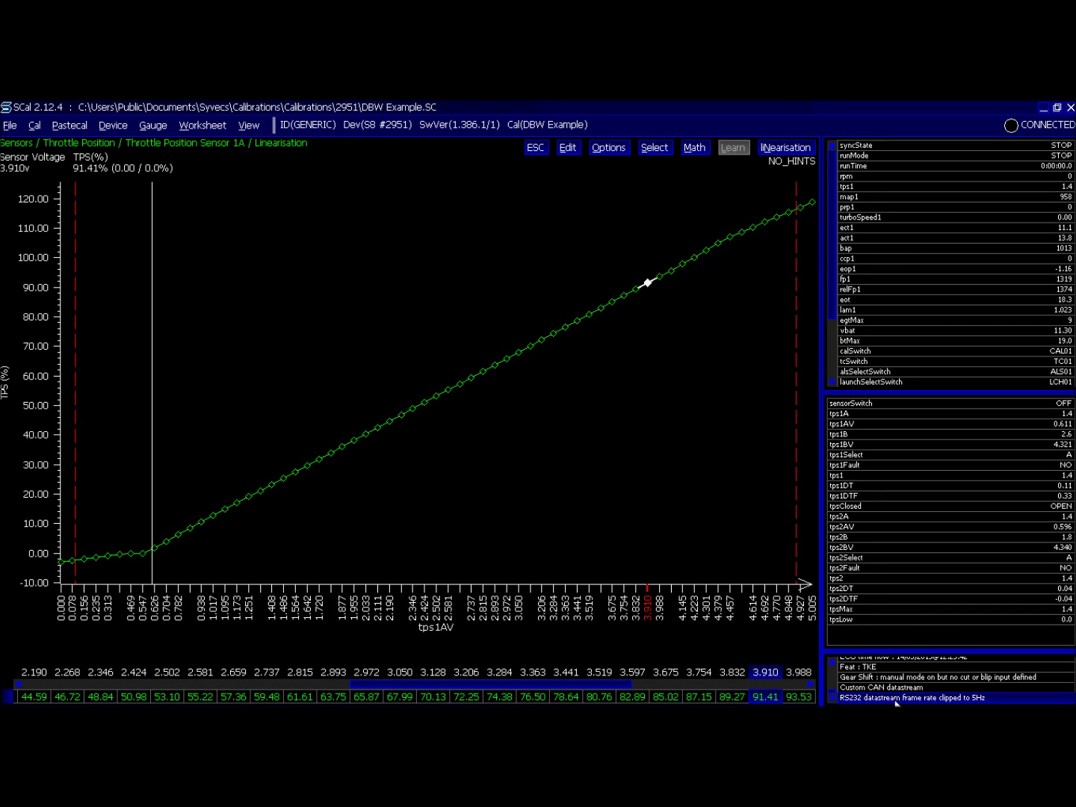
pyautogui.press('Left')
pyautogui.press('Left')
pyautogui.press('Left')
pyautogui.press('Left')
pyautogui.press('Left')
pyautogui.press('Left')
pyautogui.press('Left')
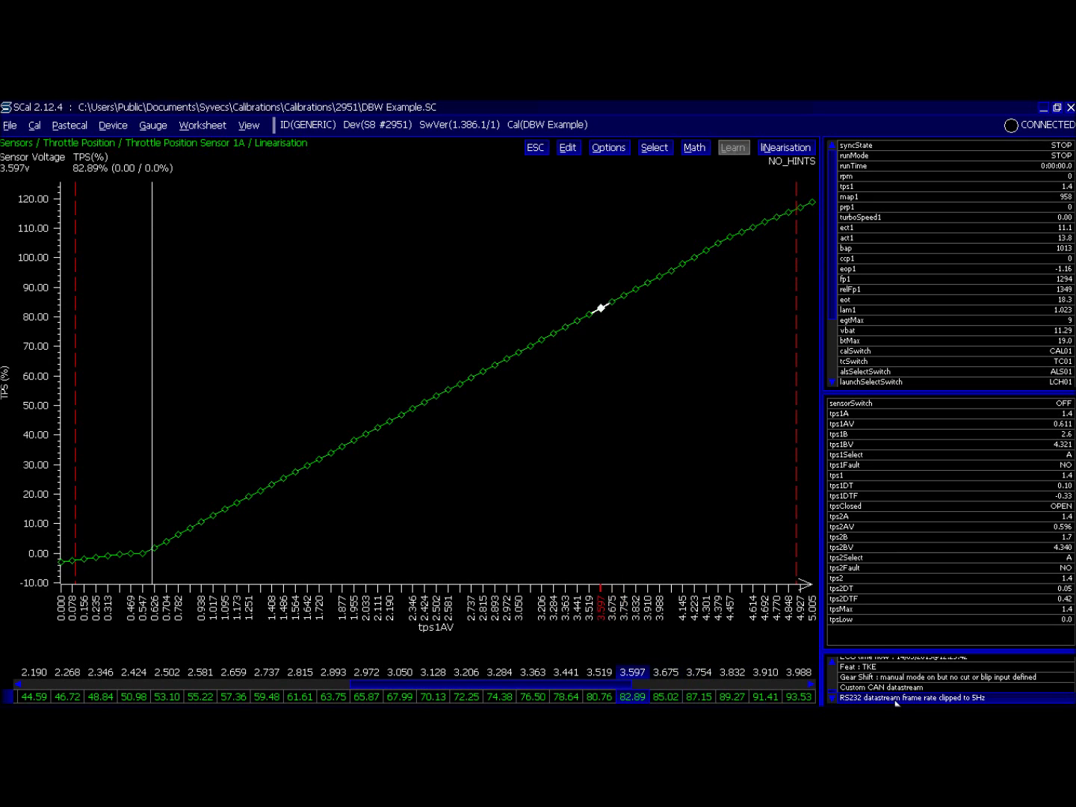
pyautogui.press('Left')
pyautogui.press('Left')
pyautogui.press('Left')
pyautogui.press('Left')
pyautogui.press('Left')
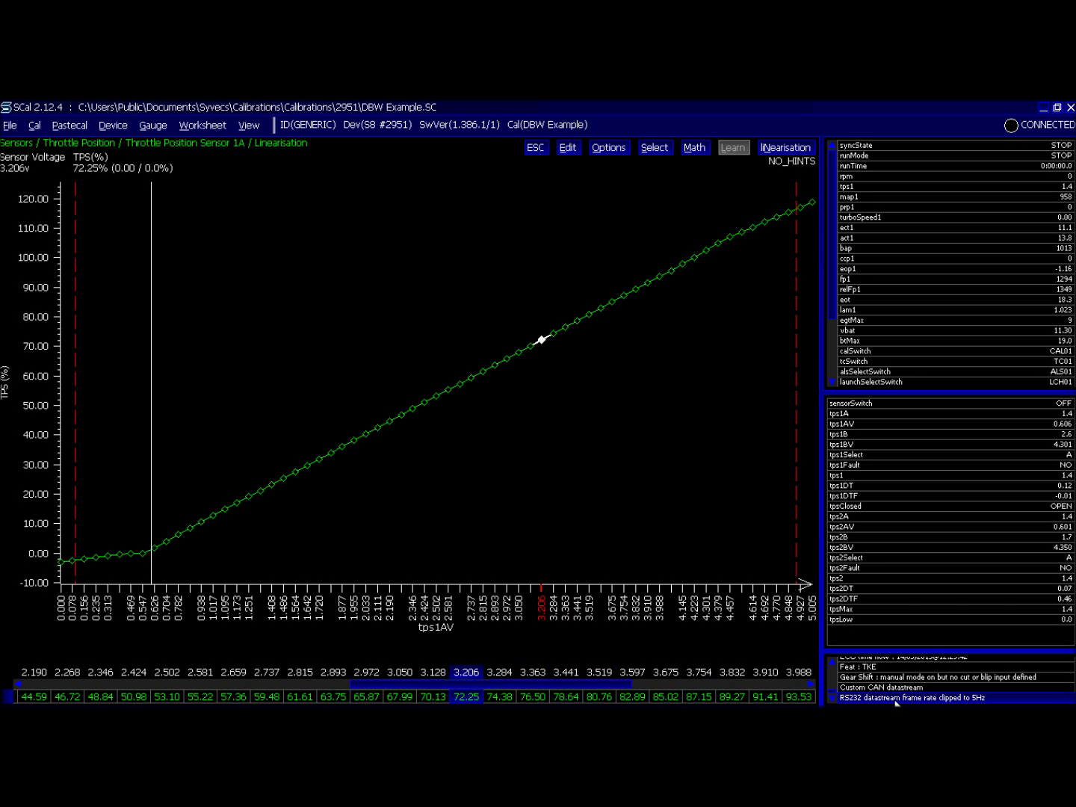
pyautogui.press('Left')
pyautogui.press('Left')
pyautogui.press('Left')
pyautogui.press('Left')
pyautogui.press('Left')
pyautogui.press('Left')
pyautogui.press('Left')
pyautogui.press('Left')
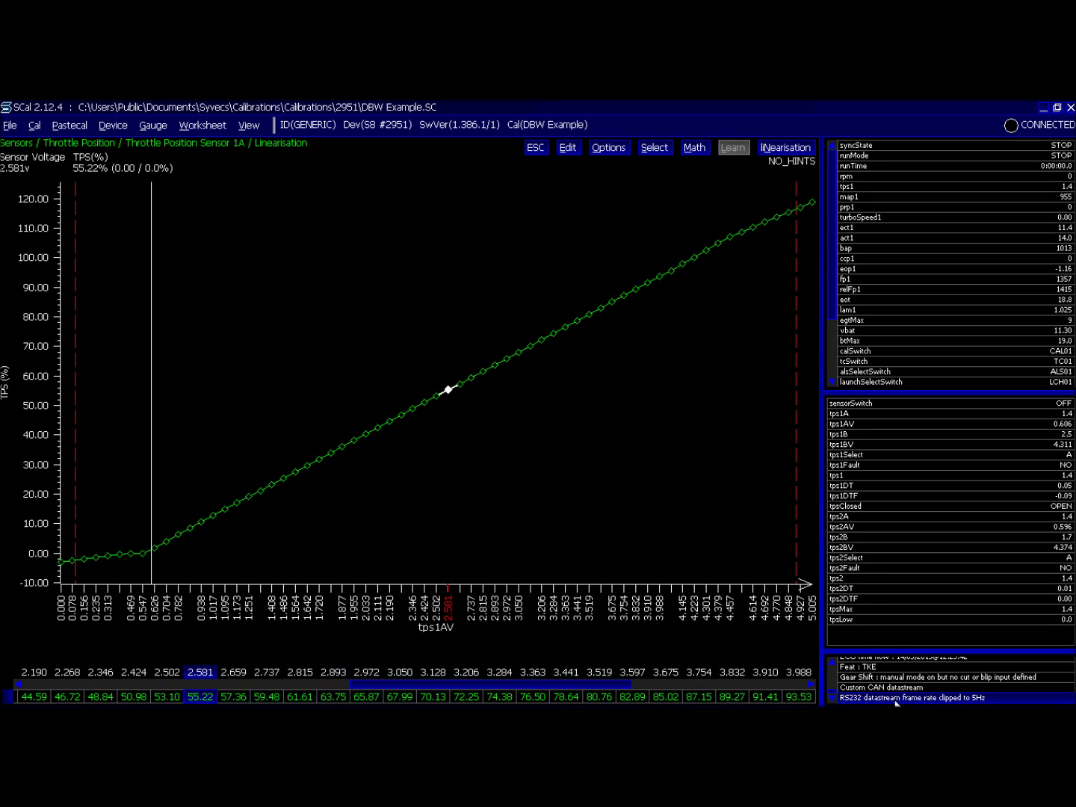
pyautogui.press('Left')
pyautogui.press('Left')
pyautogui.press('Left')
pyautogui.press('Left')
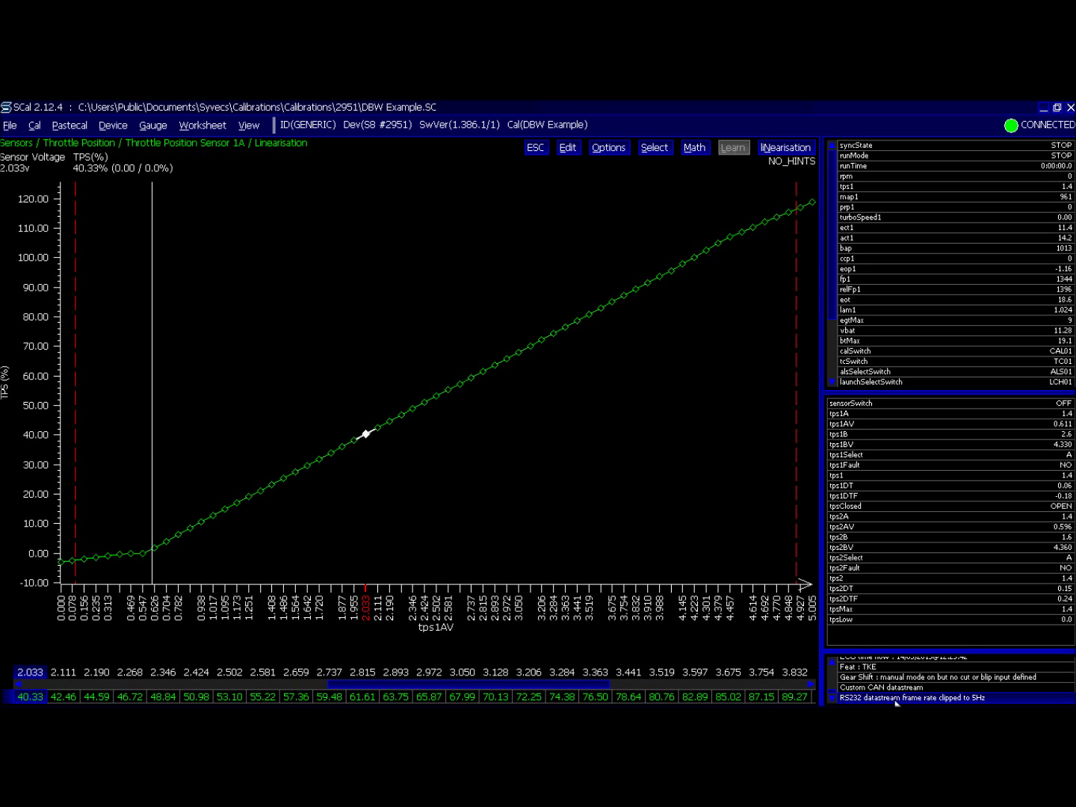
# Leave the linearisation, collapse Throttle Position Sensor 1A and expand A/B Validation under Throttle Position.
pyautogui.press('Escape')
pyautogui.press('Up')
pyautogui.press('Up')
pyautogui.press('Up')
pyautogui.press('Up')
pyautogui.press('Up')
pyautogui.press('Up')
pyautogui.press('Up')
pyautogui.press('Up')
pyautogui.press('Left')
pyautogui.press('Up')
pyautogui.press('Down')
pyautogui.press('Down')
pyautogui.press('Down')
pyautogui.press('Down')
pyautogui.press('Right')
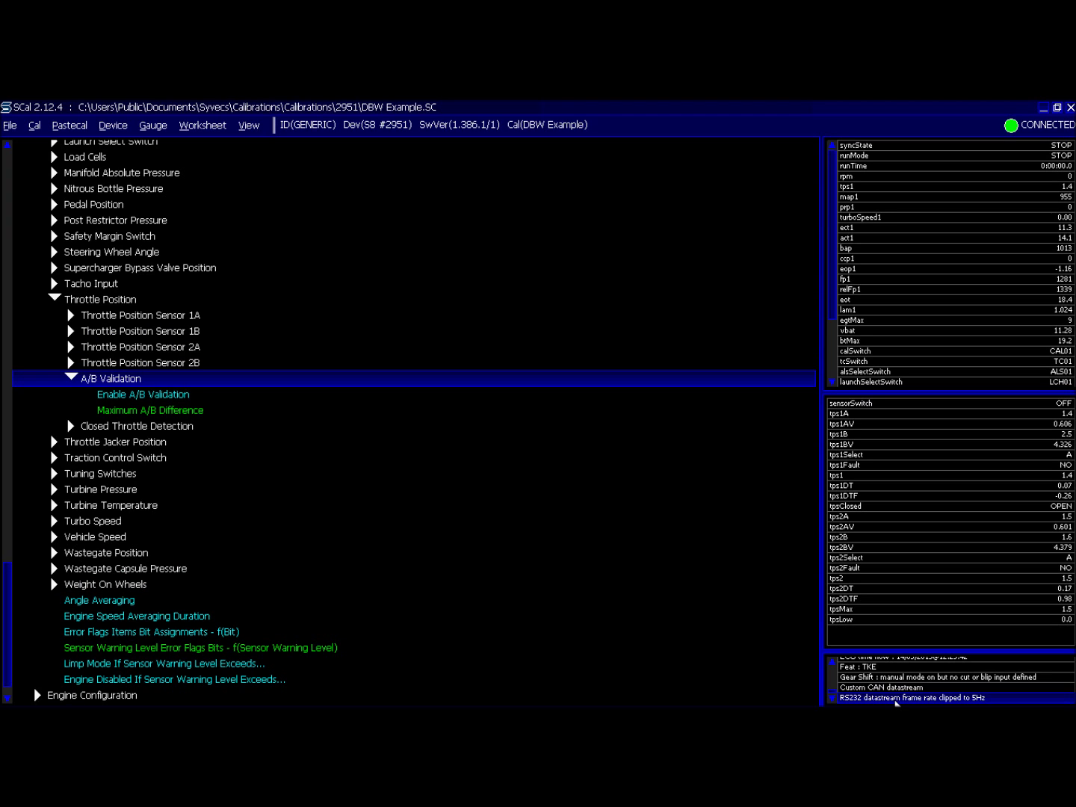
# Review the Enable A/B Validation and Maximum A/B Difference settings, and return to the Enable A/B Validation entry.
pyautogui.press('Down')
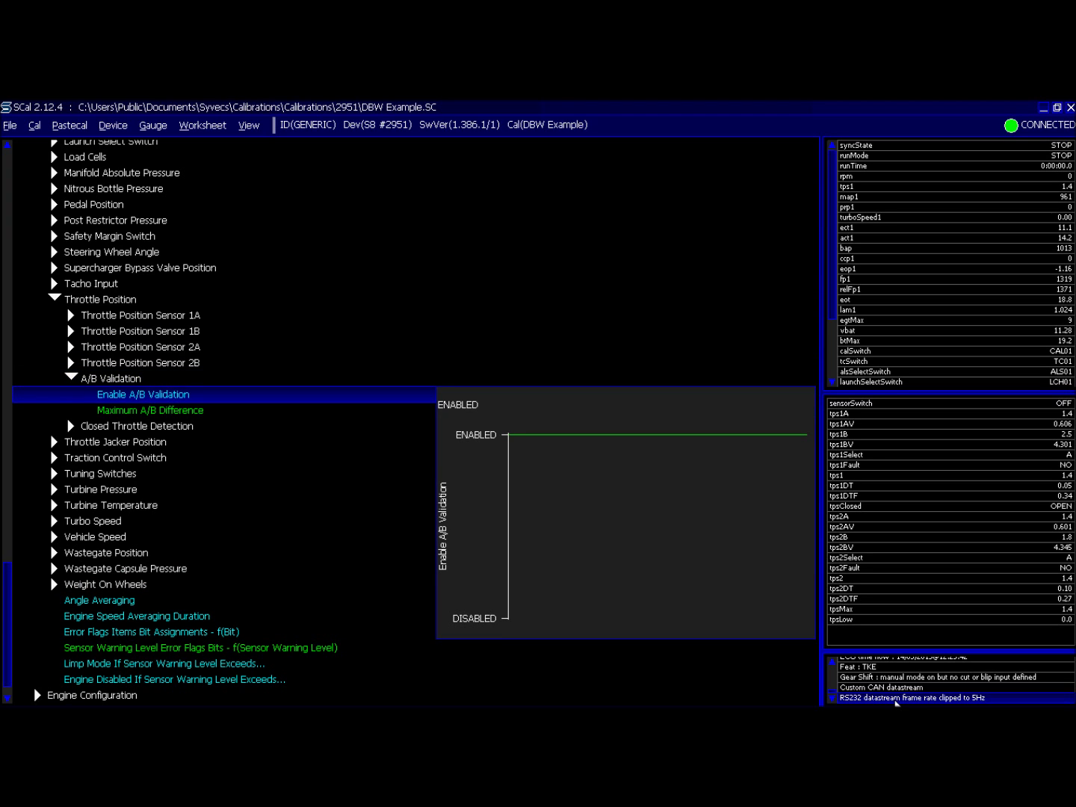
pyautogui.press('Return')
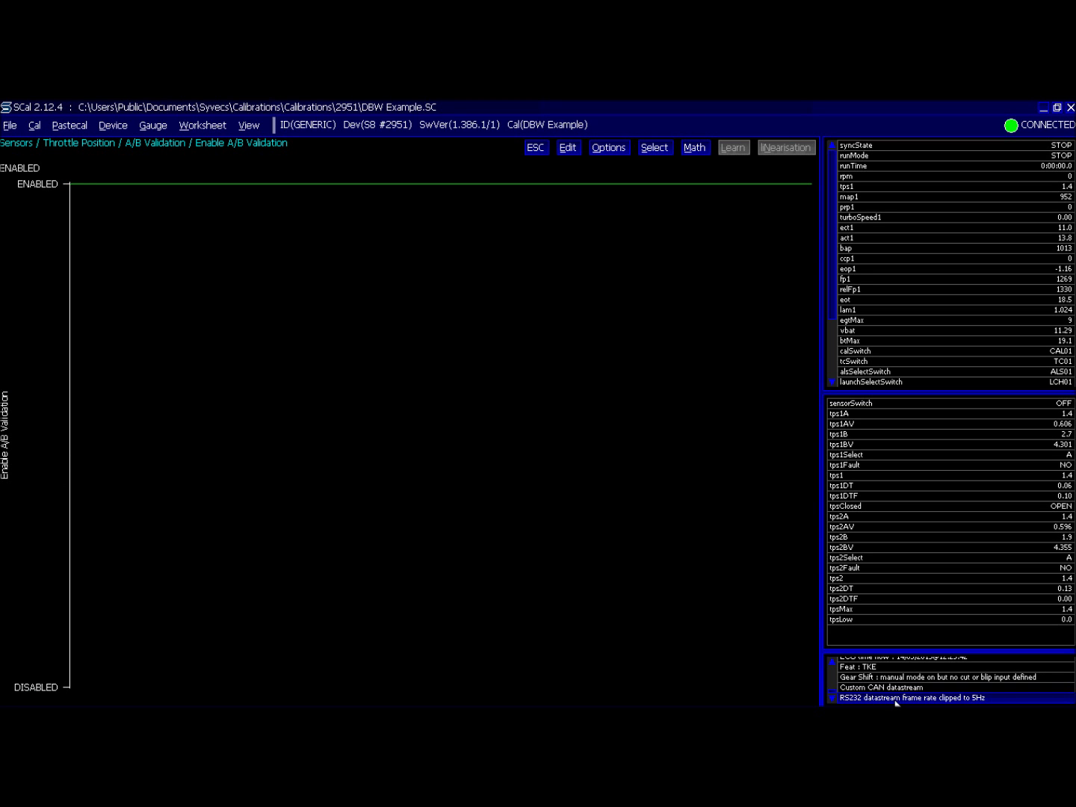
pyautogui.press('Escape')
pyautogui.press('Down')
pyautogui.press('Return')
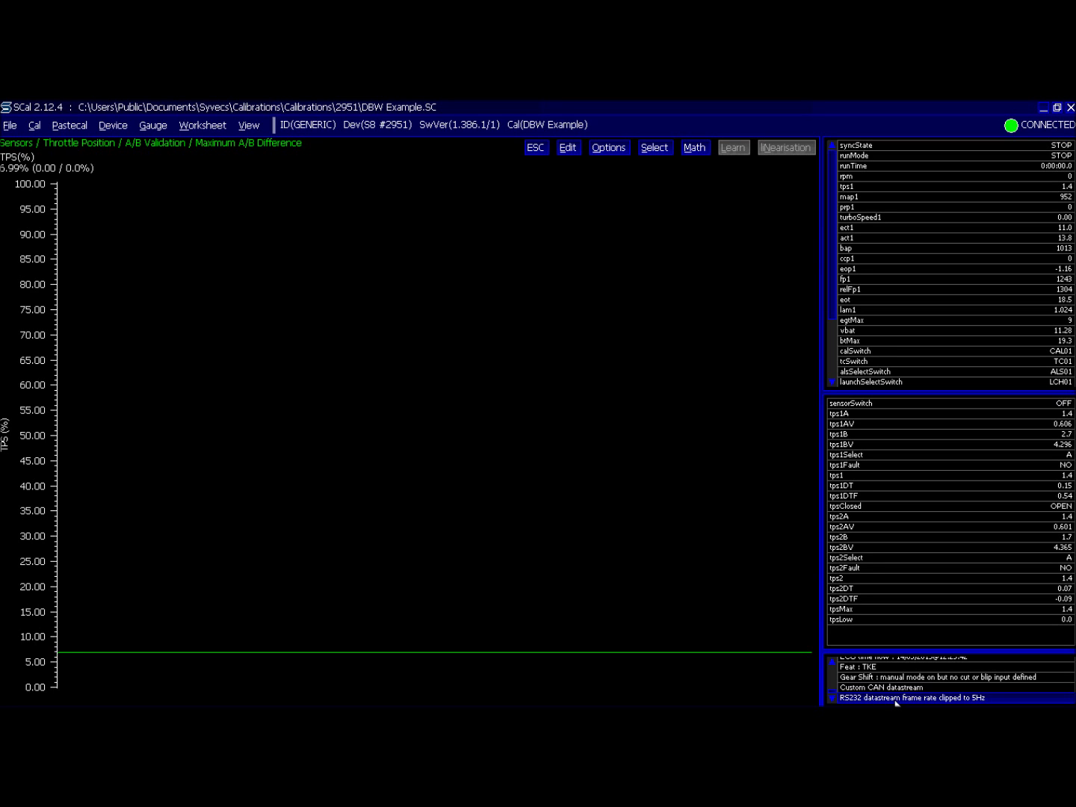
pyautogui.press('Escape')
pyautogui.press('Up')
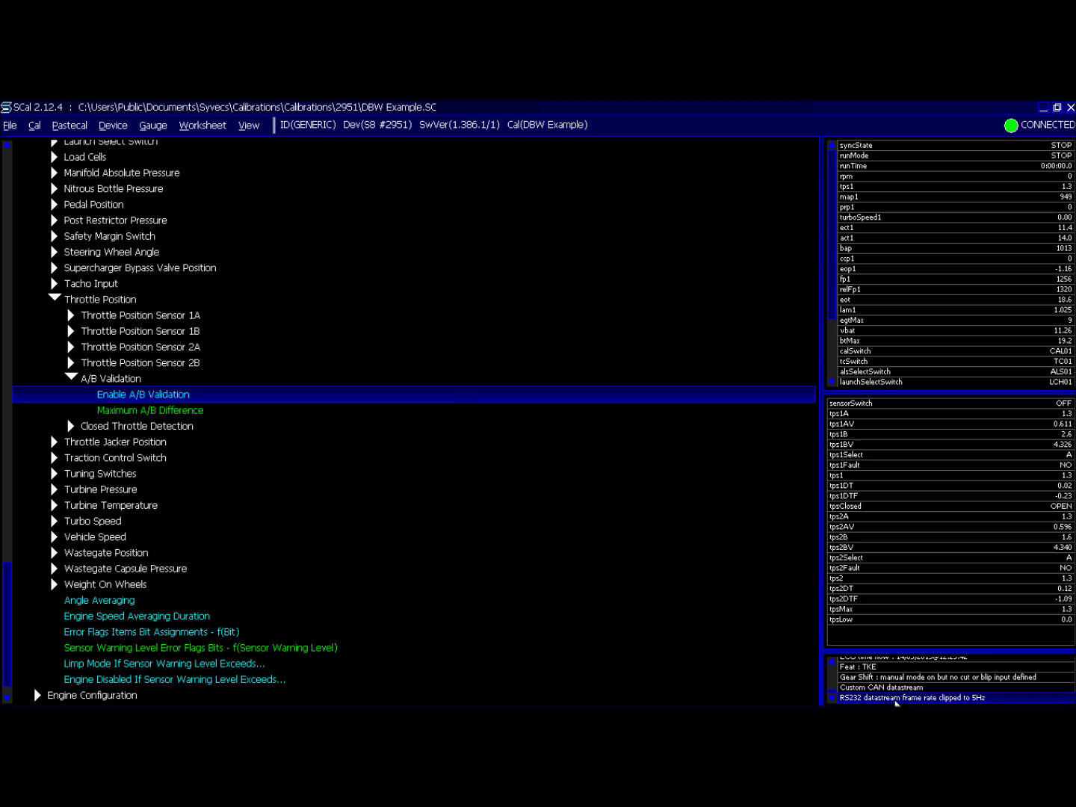
# Collapse the A/B Validation and Throttle Position groups and go to IO Configuration.
pyautogui.press('Left')
pyautogui.press('Left')
pyautogui.press('Up')
pyautogui.press('Up')
pyautogui.press('Up')
pyautogui.press('Up')
pyautogui.press('Up')
pyautogui.press('Left')
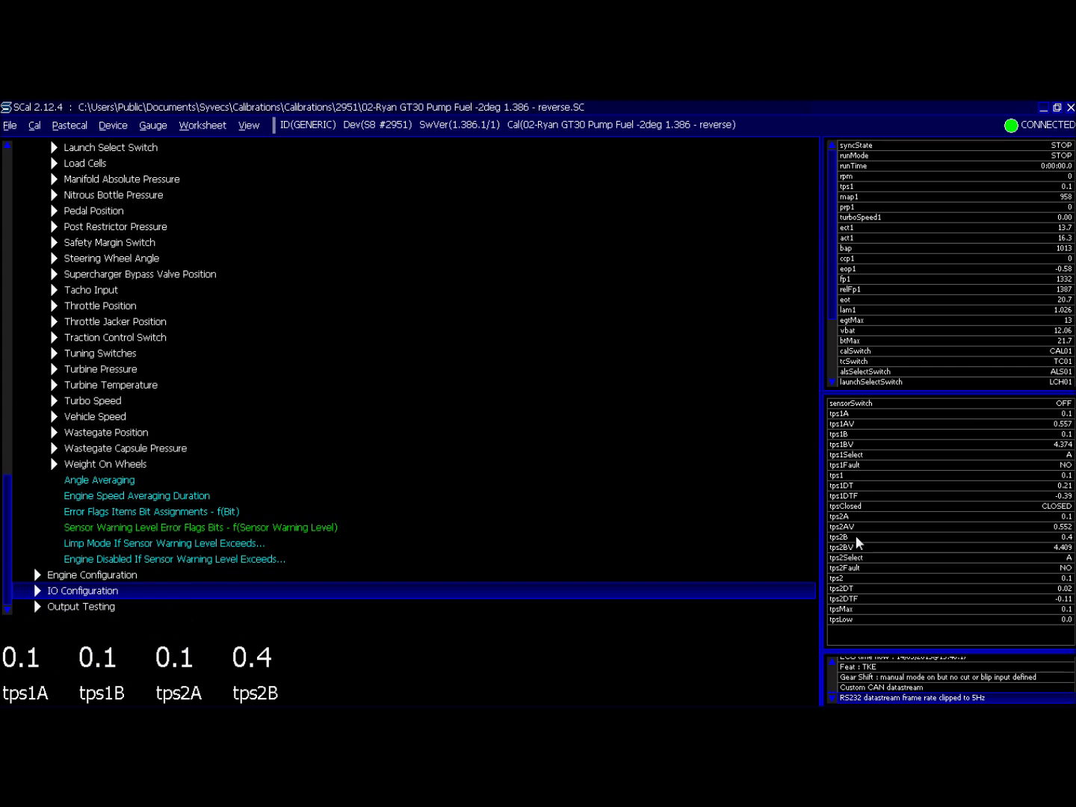
# Open the Pin Assignments table under IO Configuration and find the Drive By Wire 1 output.
pyautogui.press('Right')
pyautogui.press('Down')
pyautogui.press('Return')
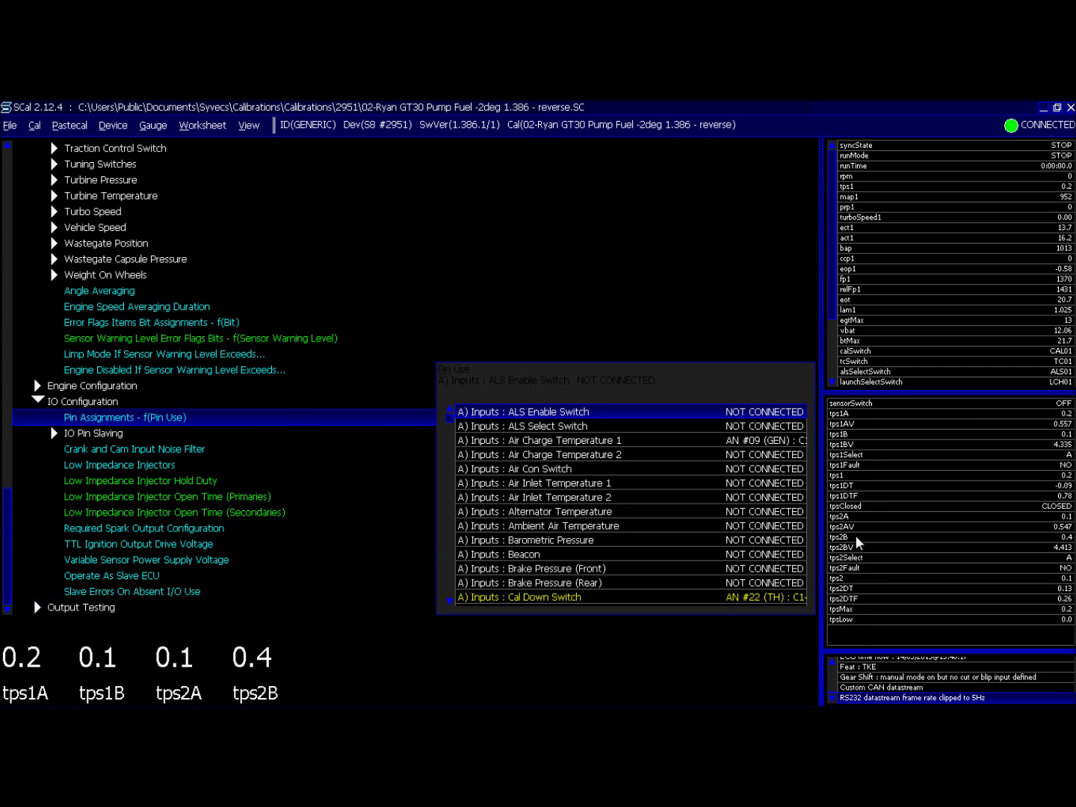
pyautogui.press('pagedown')
pyautogui.press('pagedown')
pyautogui.press('pagedown')
pyautogui.press('pagedown')
pyautogui.press('pagedown')
pyautogui.press('pagedown')
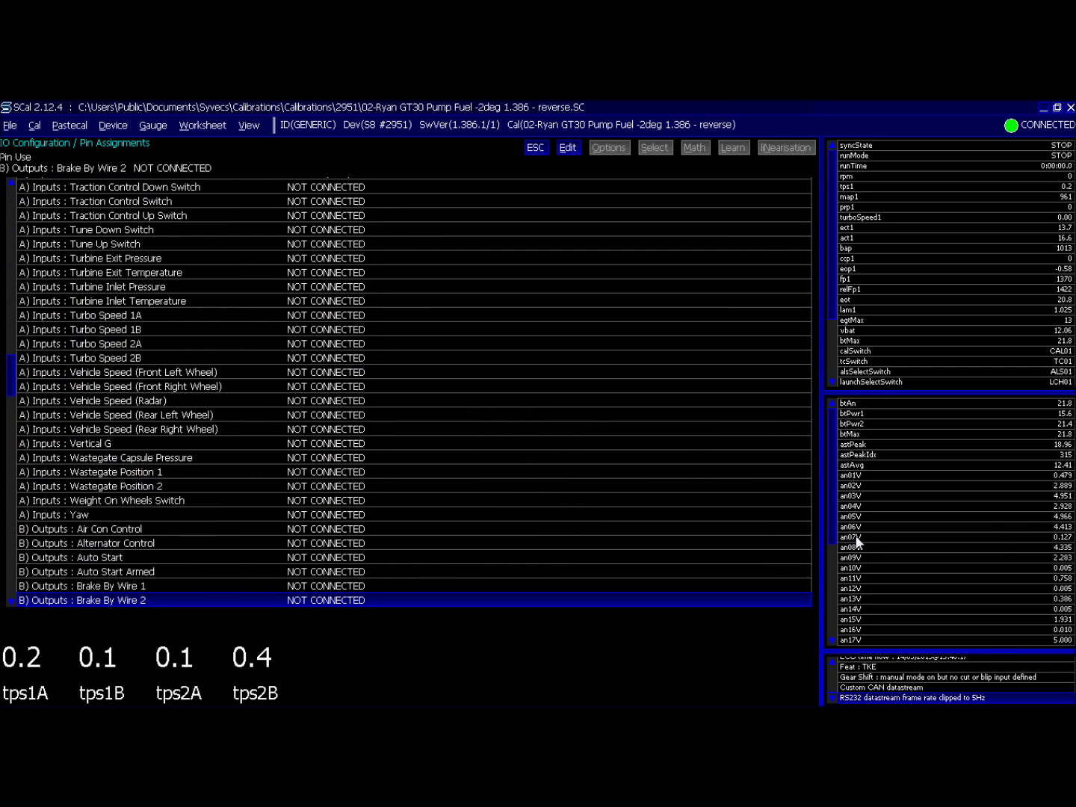
pyautogui.press('pagedown')
pyautogui.press('Up')
pyautogui.press('Up')
pyautogui.press('Up')
pyautogui.press('Up')
pyautogui.press('Up')
pyautogui.press('Up')
pyautogui.press('Up')
pyautogui.press('Up')
pyautogui.press('Up')
pyautogui.press('Up')
pyautogui.press('Up')
pyautogui.press('Up')
pyautogui.press('Up')
pyautogui.press('Up')
pyautogui.press('Up')
pyautogui.press('Up')
pyautogui.press('Up')
pyautogui.press('Up')
pyautogui.press('Up')
pyautogui.press('Up')
pyautogui.press('Up')
pyautogui.press('Up')
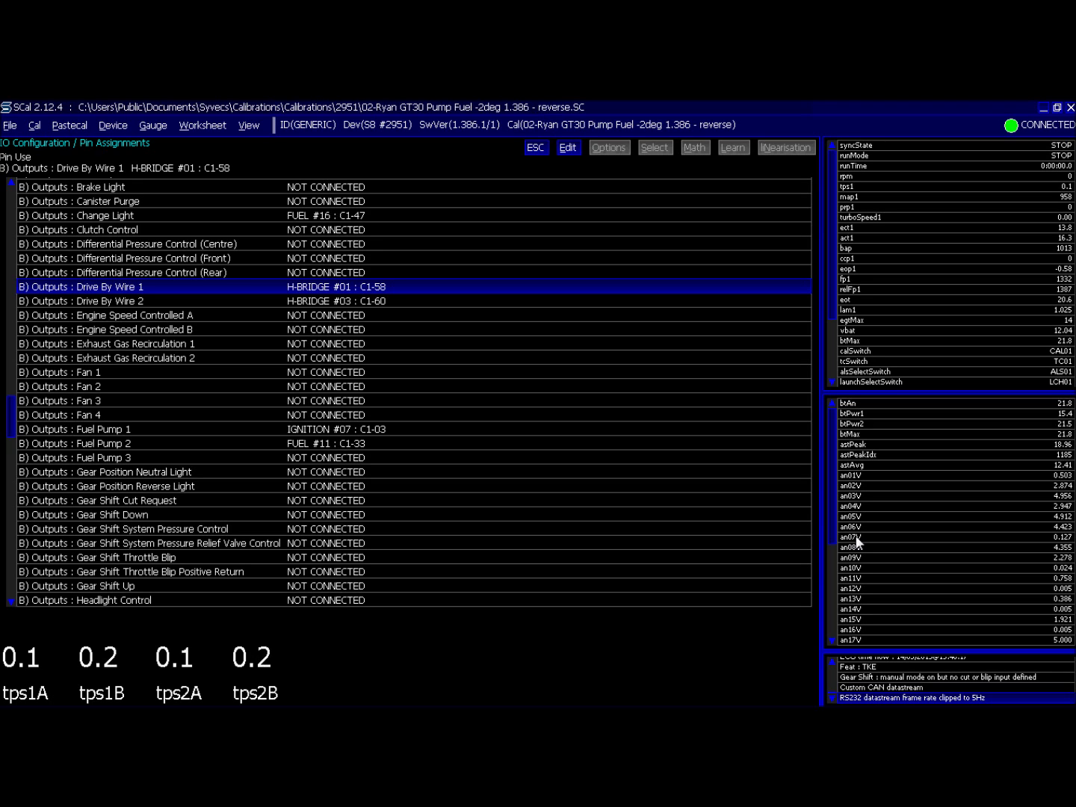
# Check the pins assigned to the Drive By Wire 1 and Drive By Wire 2 outputs, and leave the table.
pyautogui.press('Down')
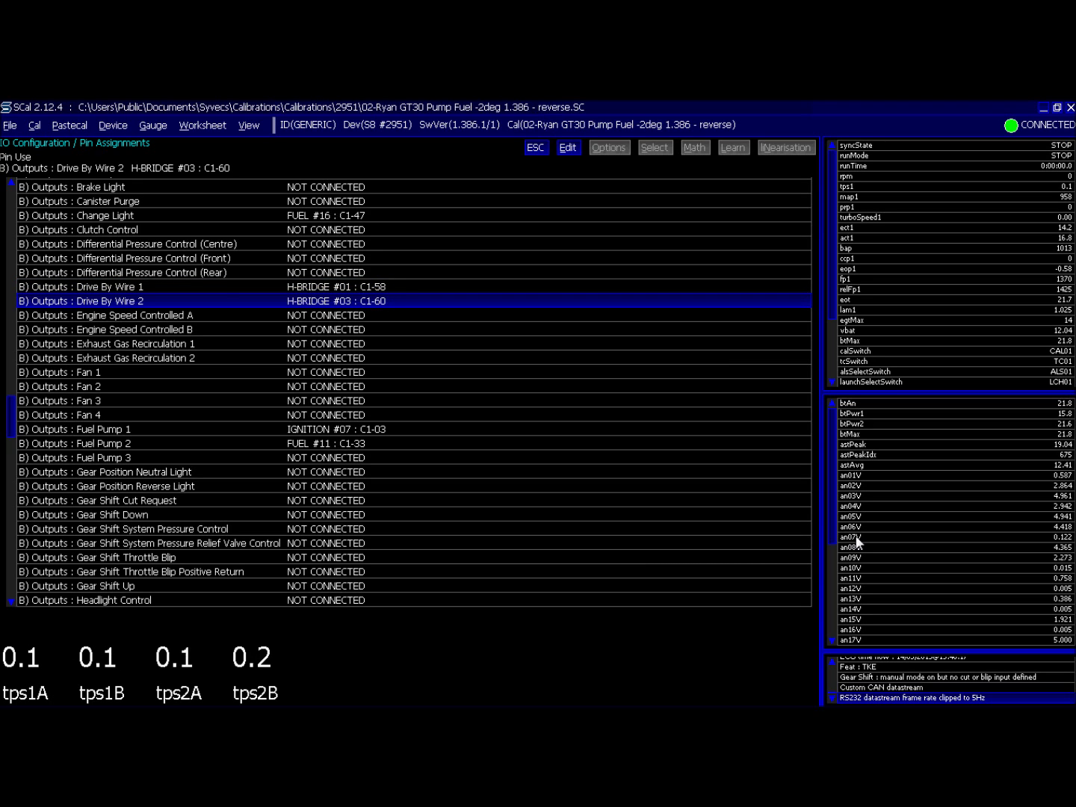
pyautogui.press('Up')
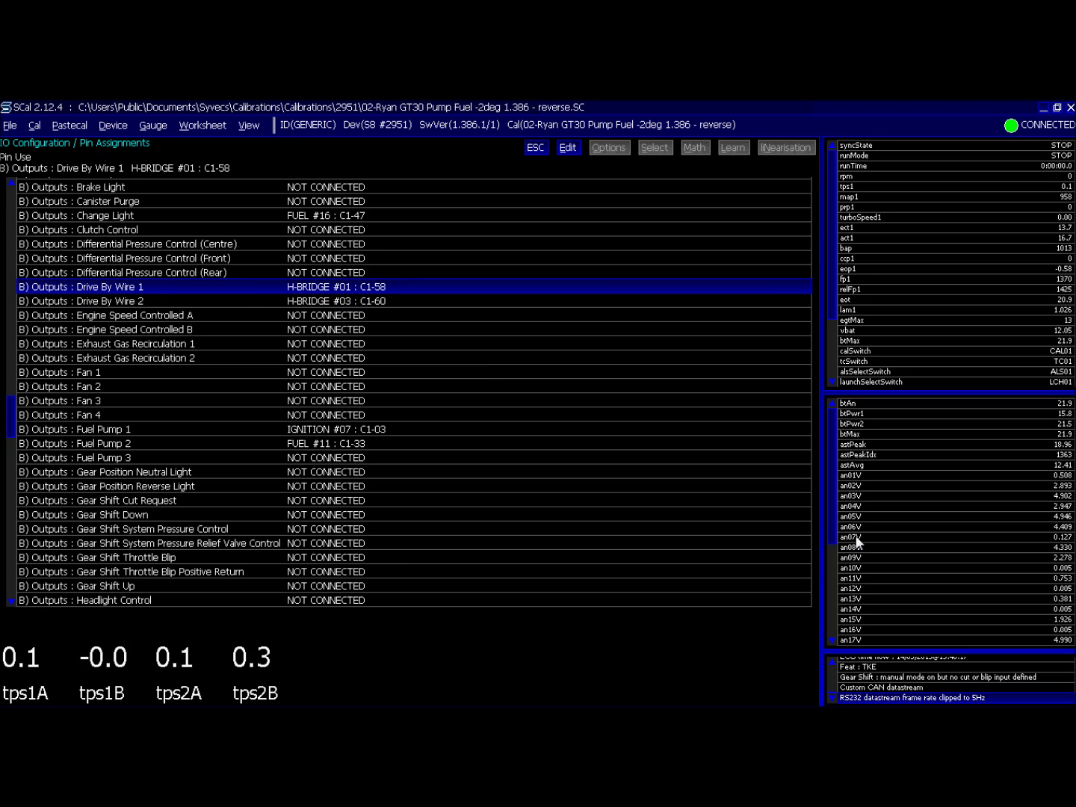
pyautogui.press('Down')
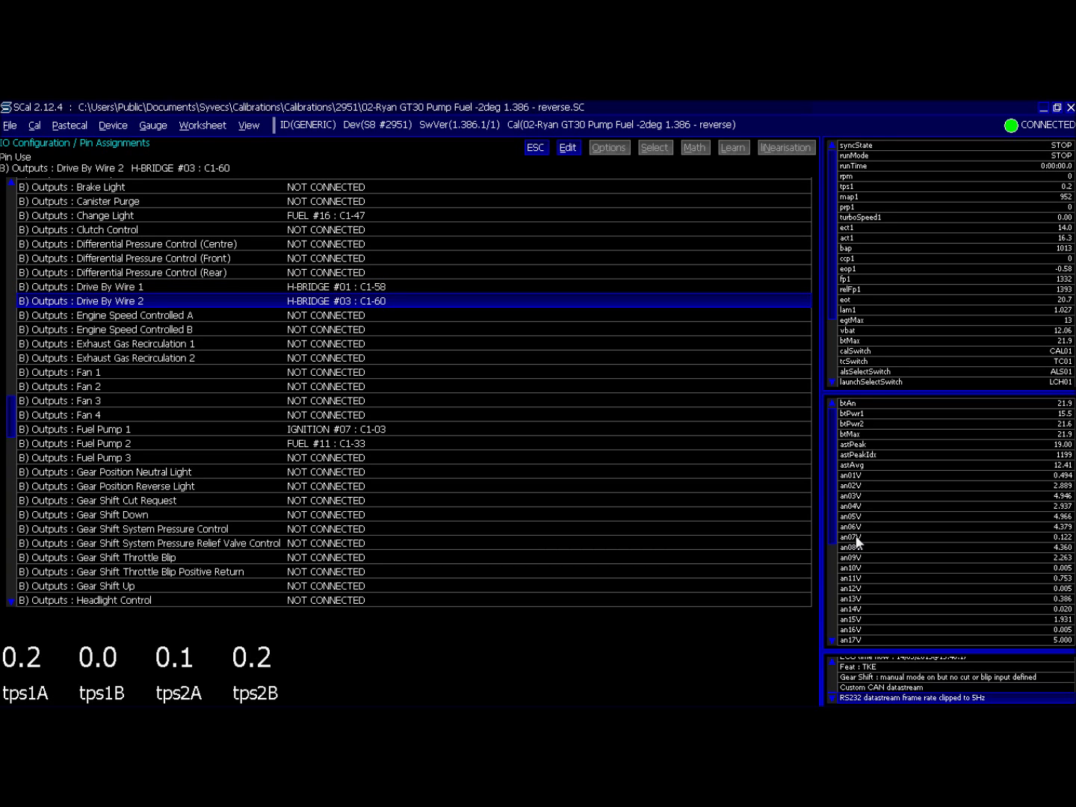
pyautogui.press('Escape')
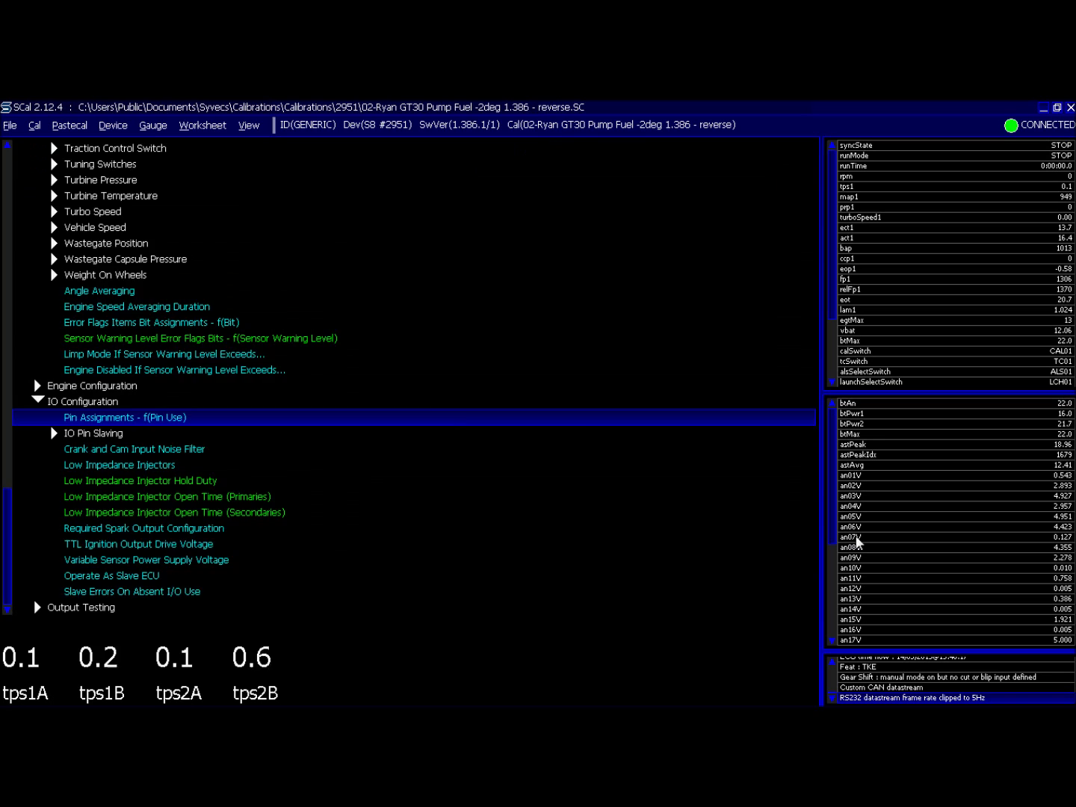
# Expand Drive By Wire and review the Enabled When Engine Stopped setting under Position Control.
pyautogui.press('pageup')
pyautogui.press('pageup')
pyautogui.press('Down')
pyautogui.press('Down')
pyautogui.press('Down')
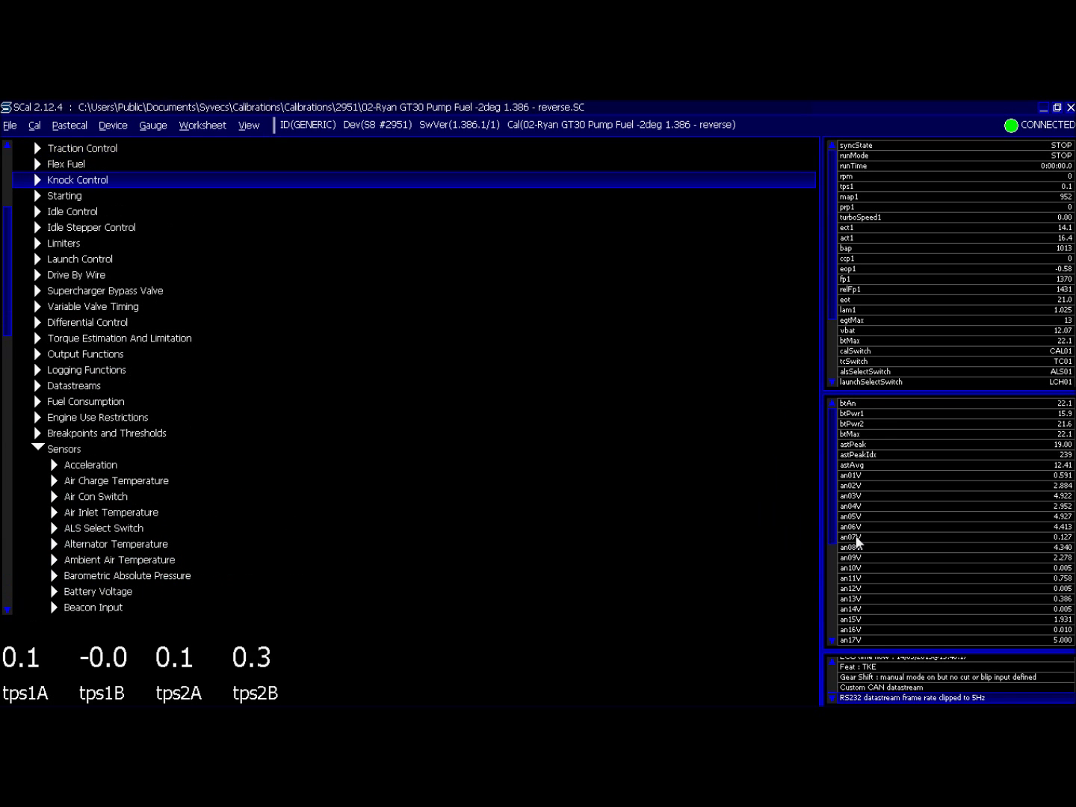
pyautogui.press('Down')
pyautogui.press('Down')
pyautogui.press('Down')
pyautogui.press('Down')
pyautogui.press('Down')
pyautogui.press('Right')
pyautogui.press('Down')
pyautogui.press('Down')
pyautogui.press('Return')
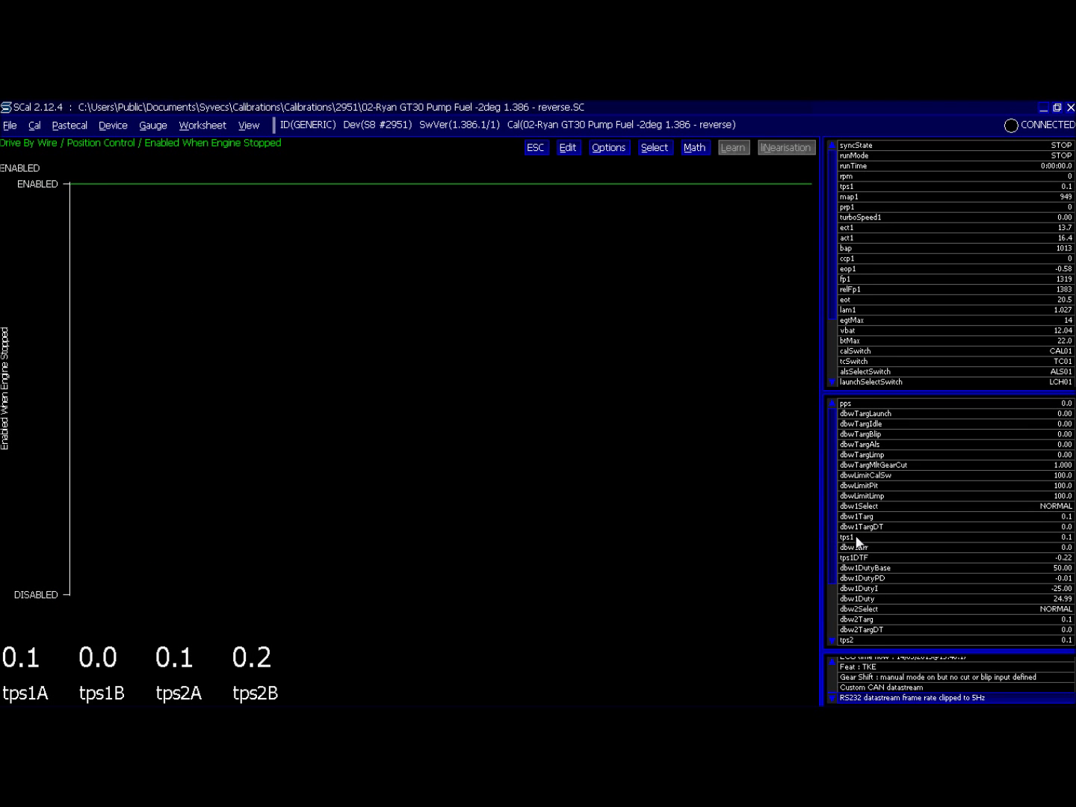
pyautogui.press('Escape')
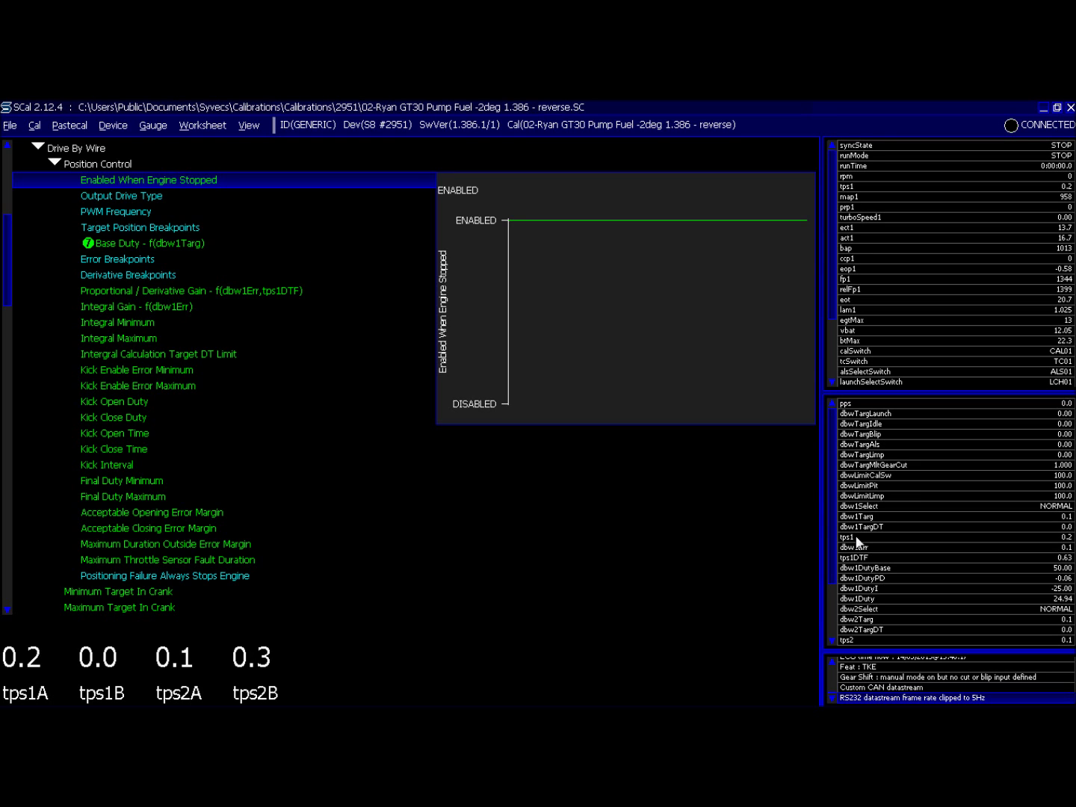
# Review the Base Duty table of the drive-by-wire Position Control and leave it.
pyautogui.press('Down')
pyautogui.press('Down')
pyautogui.press('Down')
pyautogui.press('Down')
pyautogui.press('Return')
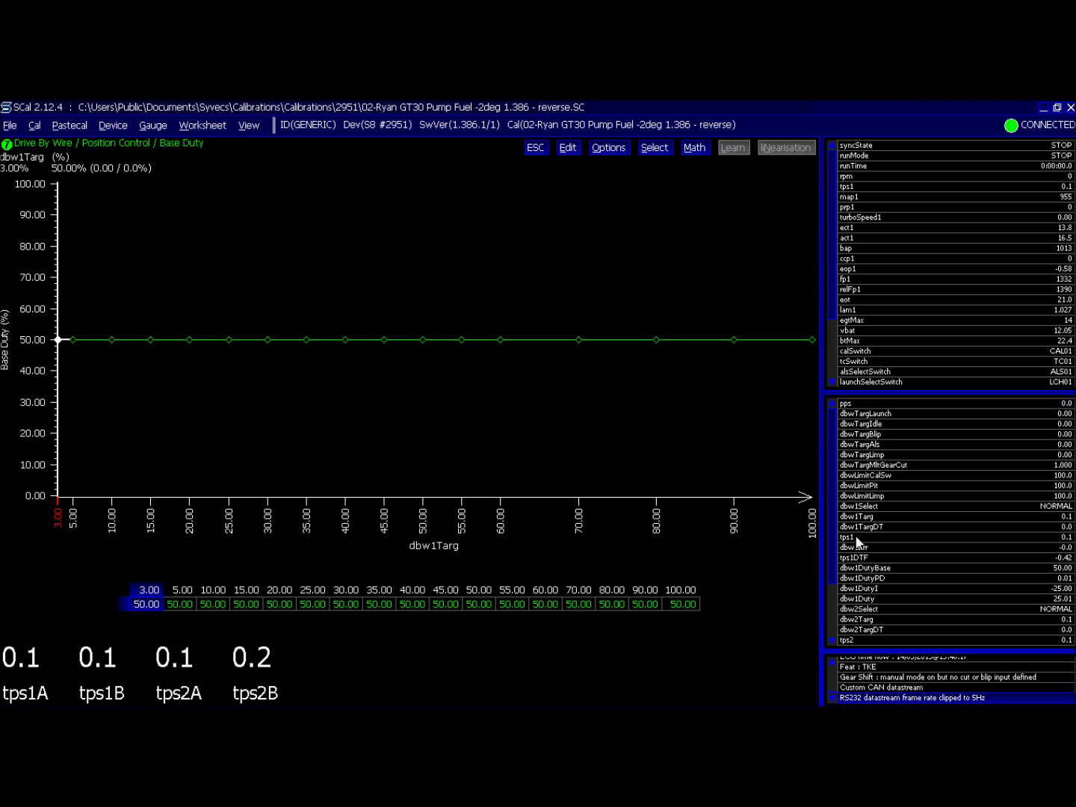
pyautogui.press('Escape')
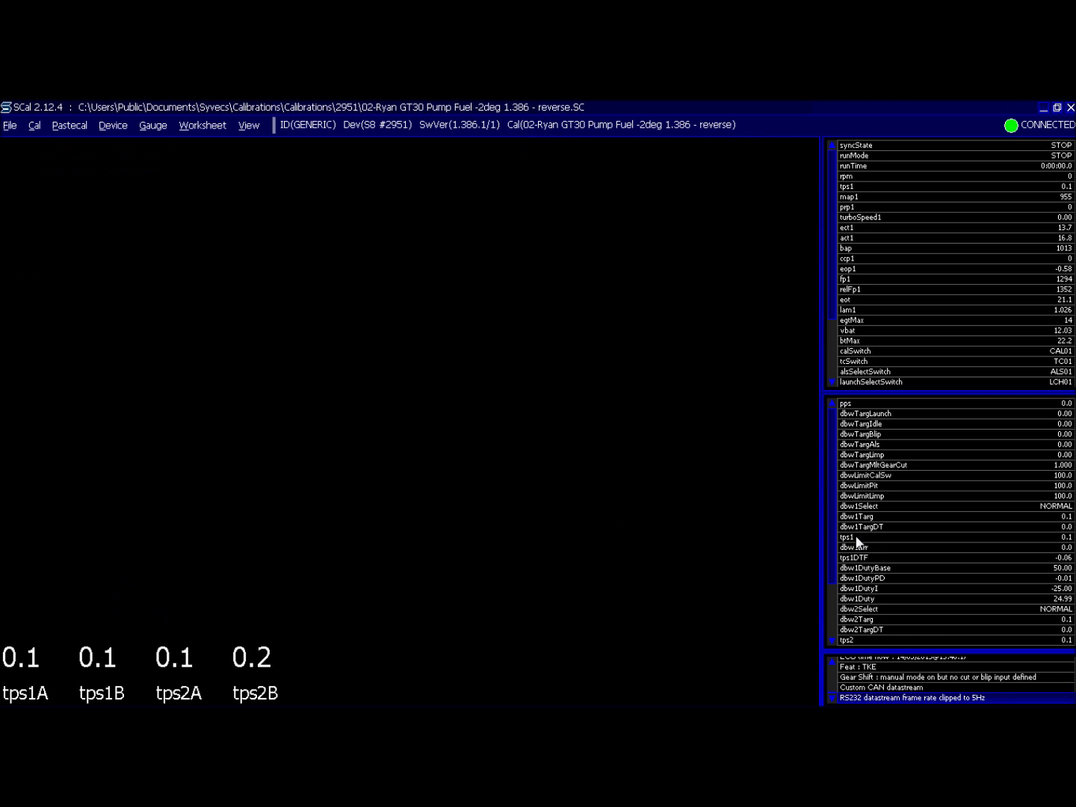
# Go back to the PWM Frequency entry and reset the ECU.
pyautogui.press('Up')
pyautogui.press('Up')
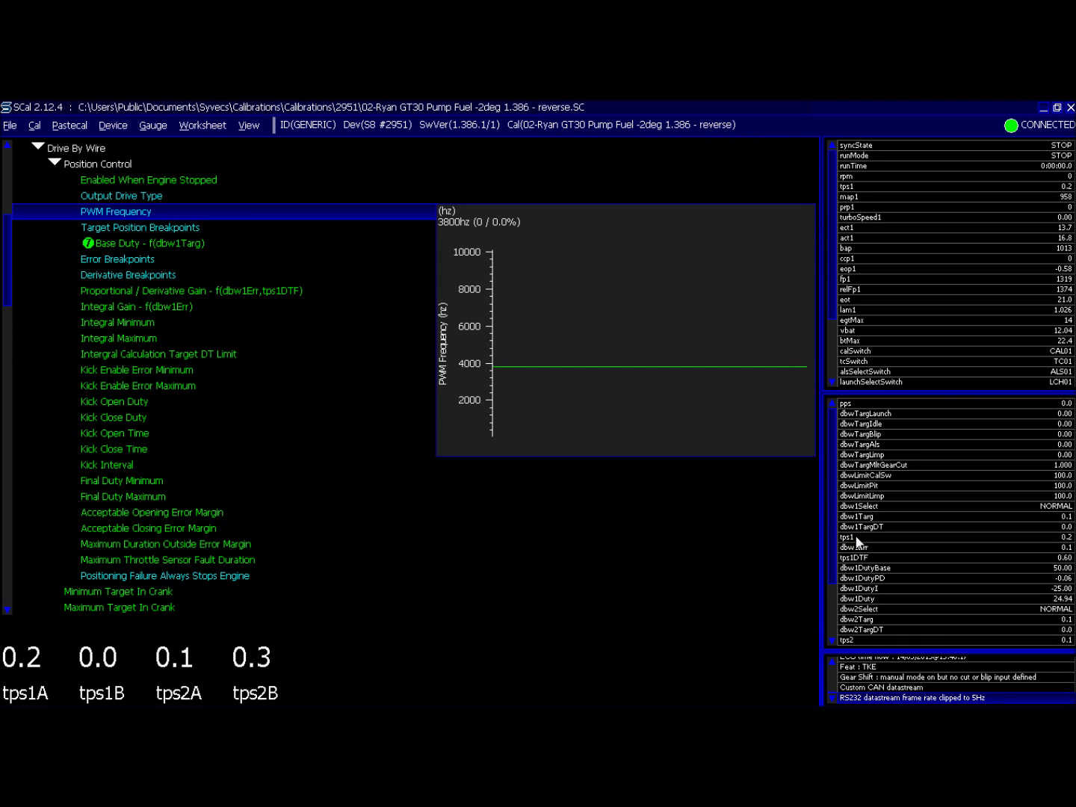
pyautogui.hotkey('alt', 'd')
pyautogui.press('r')
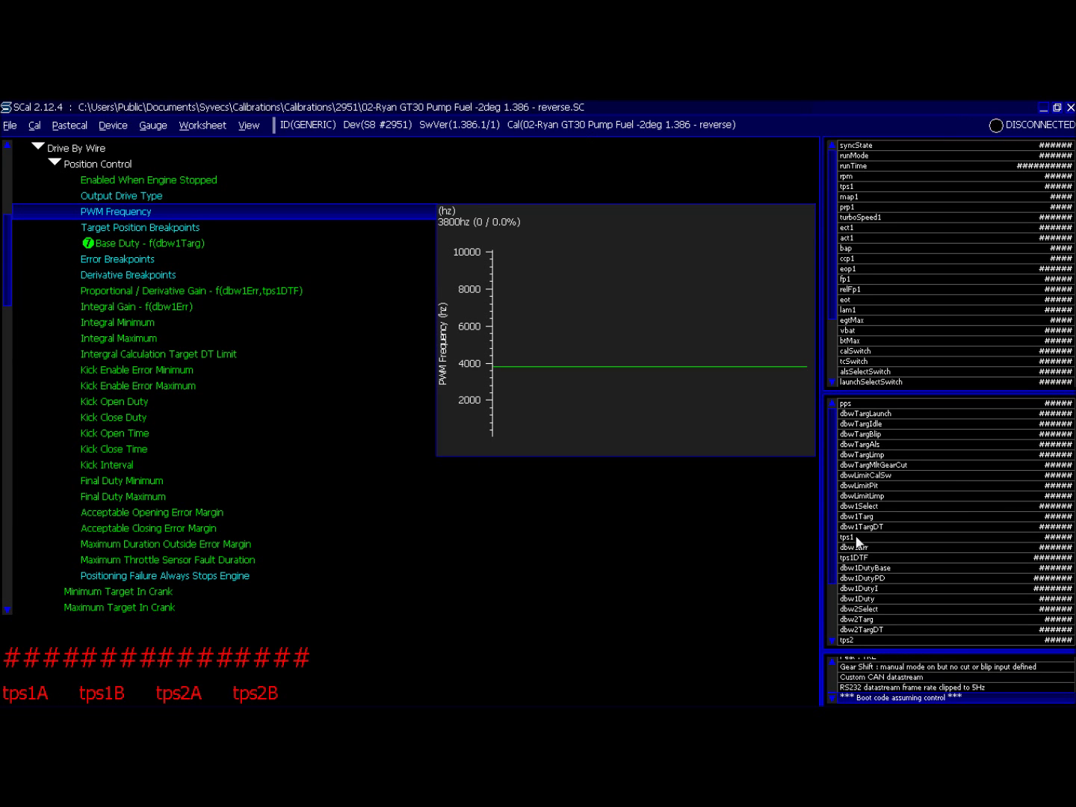
# Review Output Drive Type, PWM Frequency, Target Position Breakpoints and Base Duty under Position Control.
pyautogui.press('Down')
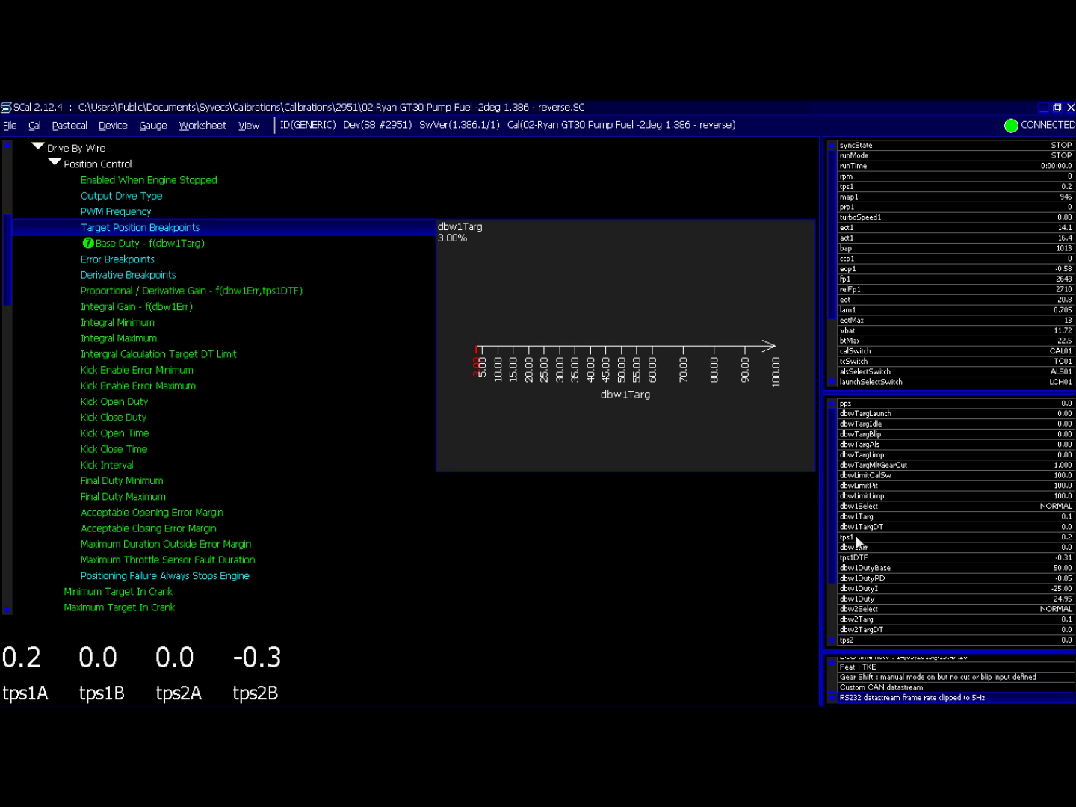
pyautogui.press('Up')
pyautogui.press('Up')
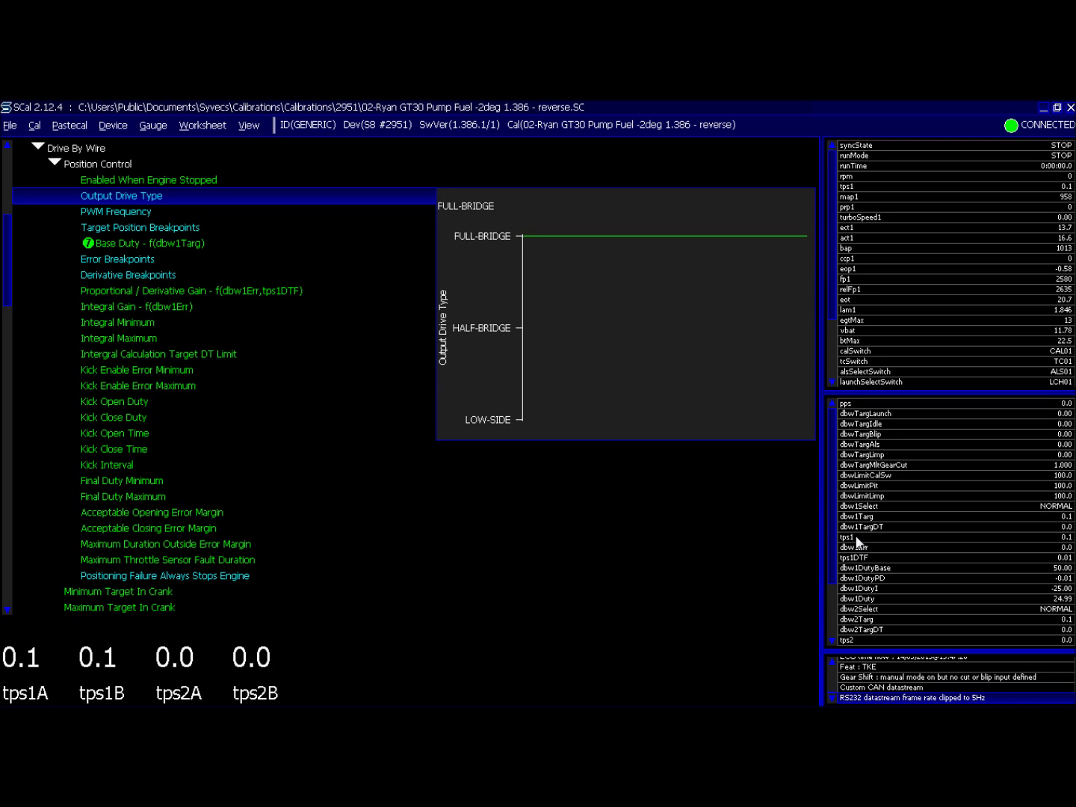
pyautogui.press('Down')
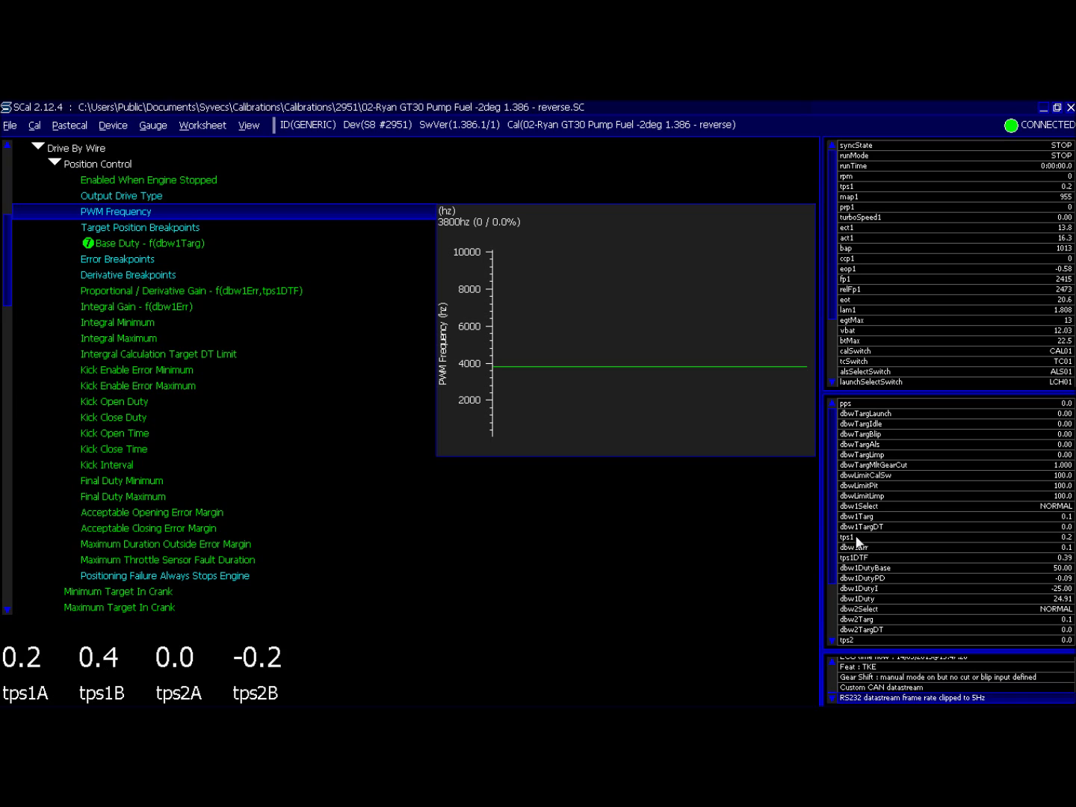
pyautogui.press('Down')
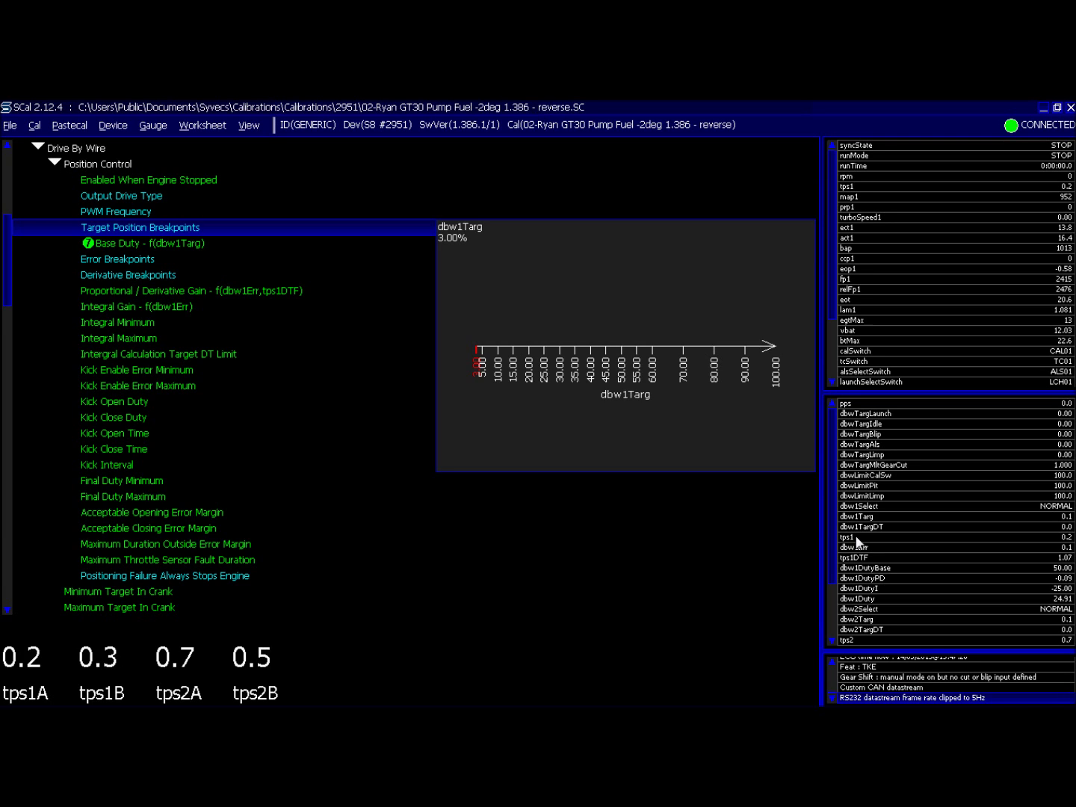
pyautogui.press('Down')
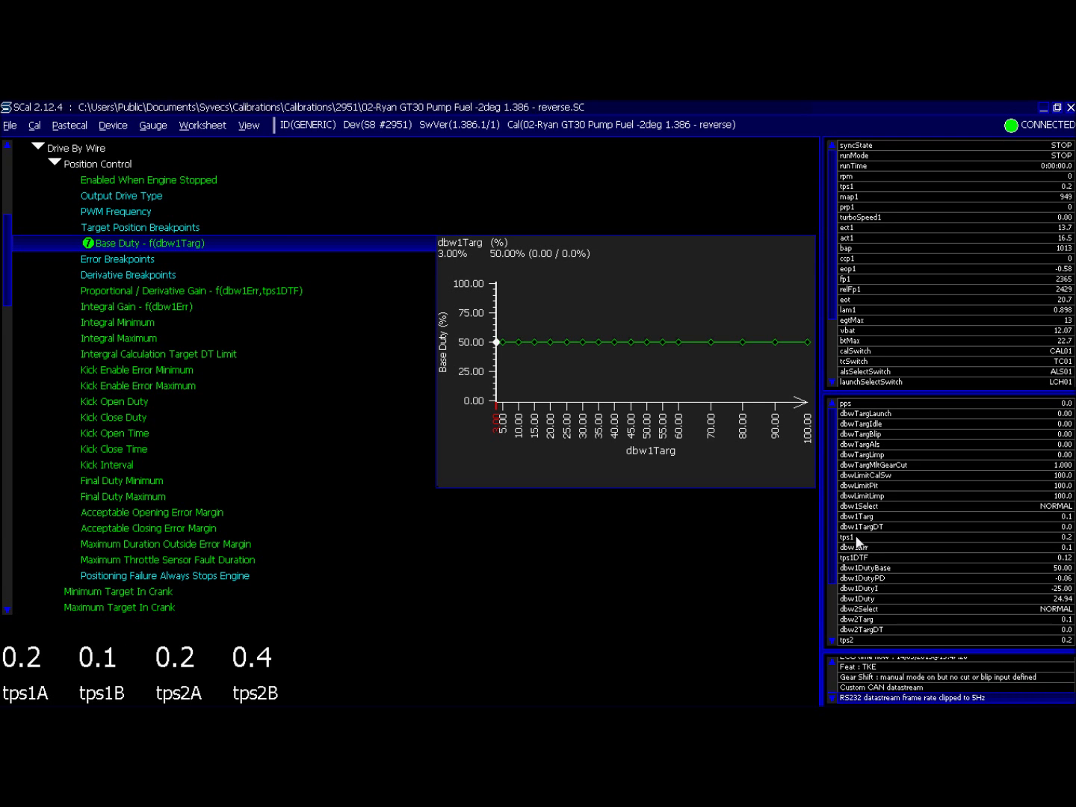
# Set every cell of the Proportional / Derivative Gain table to 0.
pyautogui.press('Down')
pyautogui.press('Down')
pyautogui.press('Down')
pyautogui.press('Return')
pyautogui.write('s')
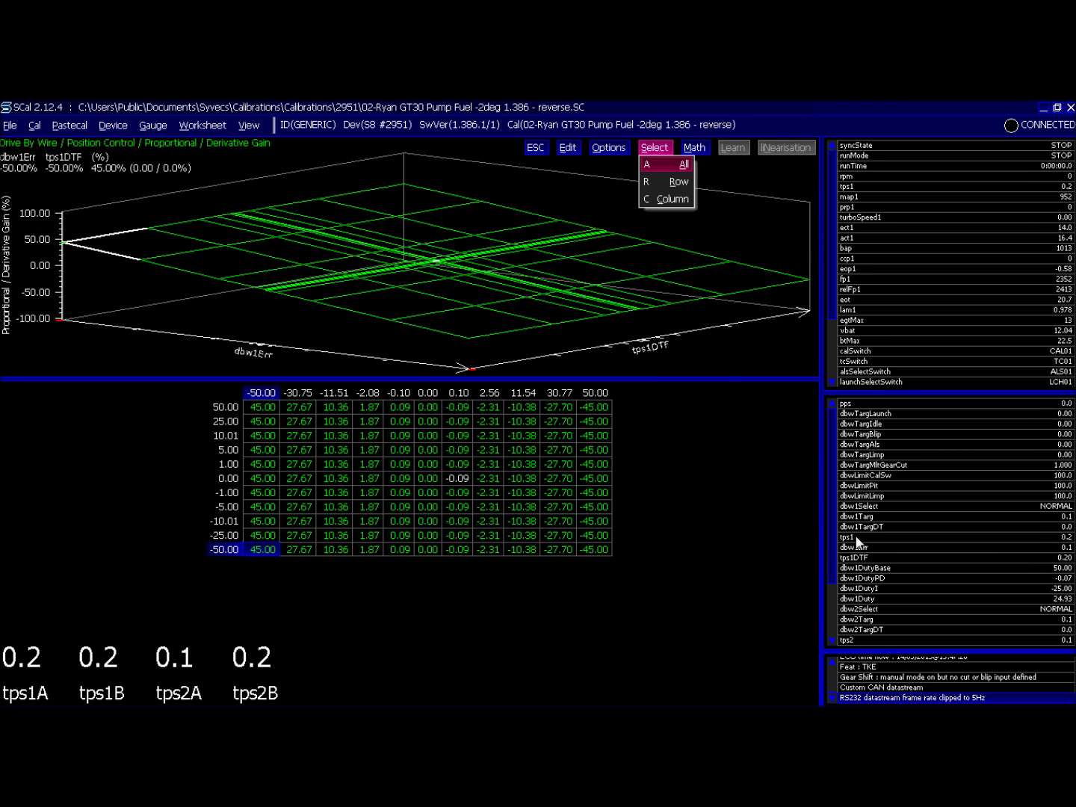
pyautogui.write('a0')
pyautogui.press('Return')
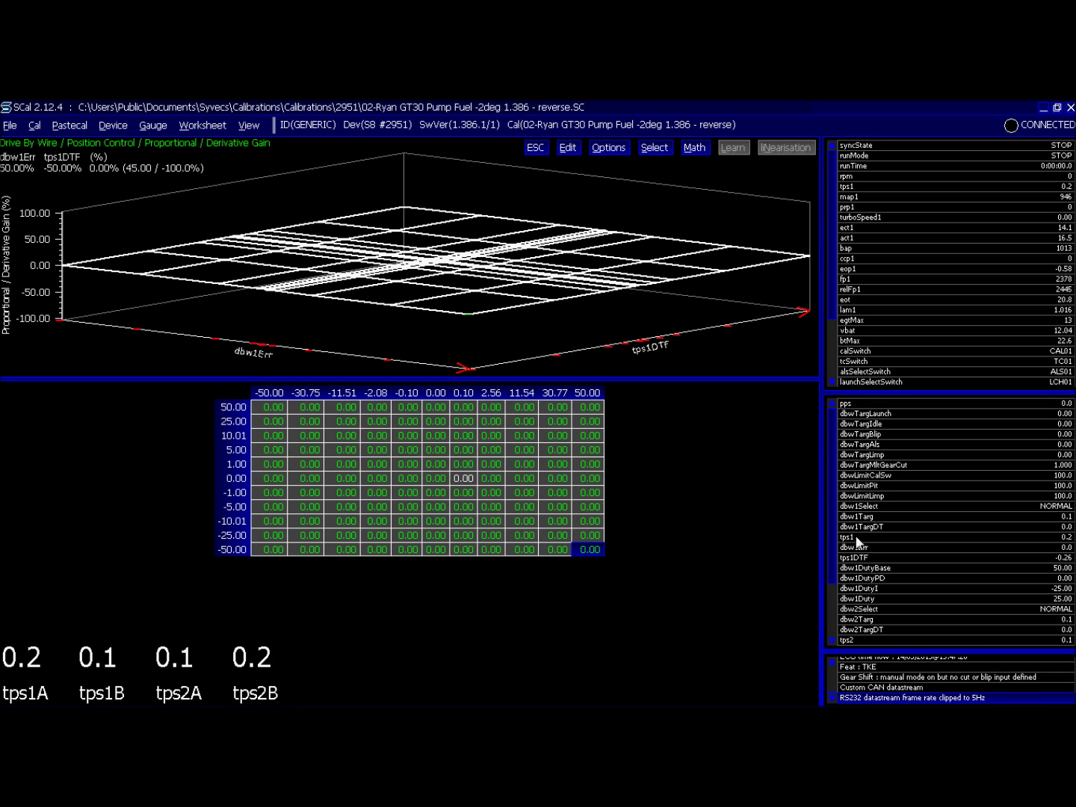
# Set every cell of the Integral Gain table to 0 and leave the table.
pyautogui.press('Escape')
pyautogui.press('Down')
pyautogui.press('Return')
pyautogui.write('sa0')
pyautogui.press('Return')
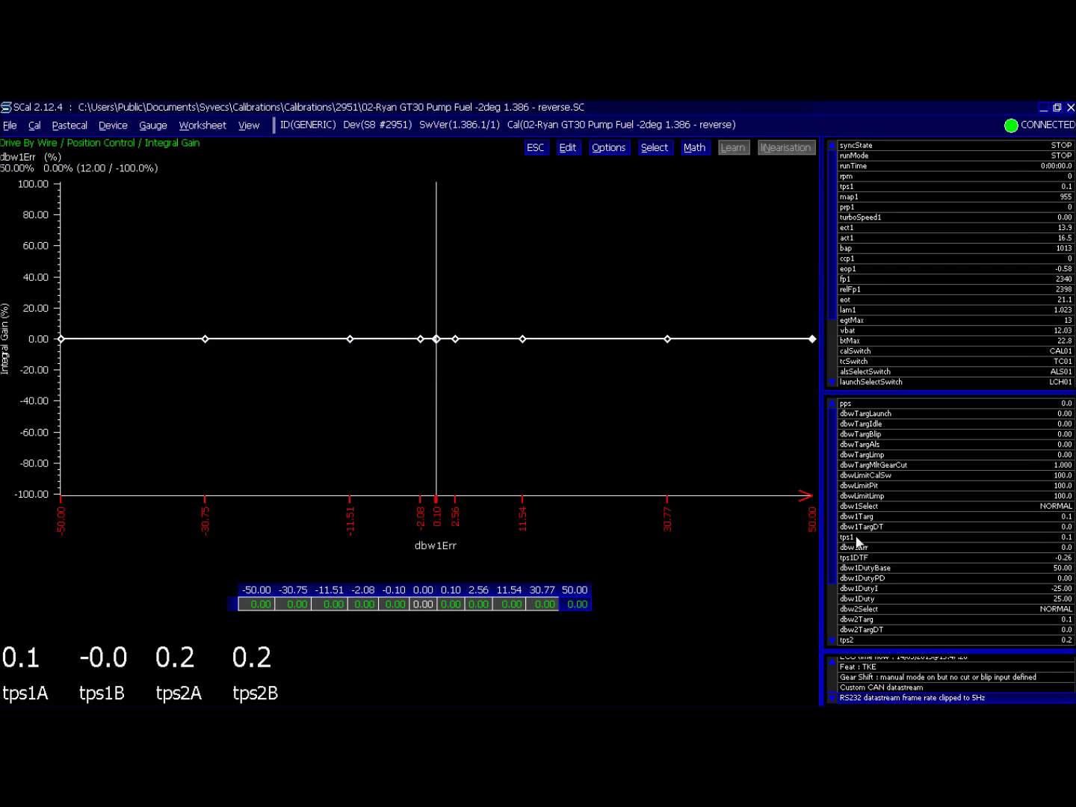
pyautogui.press('Escape')
# Collapse the Drive By Wire group and move to Idle Control.
pyautogui.press('Up')
pyautogui.press('Up')
pyautogui.press('Up')
pyautogui.press('Up')
pyautogui.press('Up')
pyautogui.press('Up')
pyautogui.press('Up')
pyautogui.press('Up')
pyautogui.press('Up')
pyautogui.press('Up')
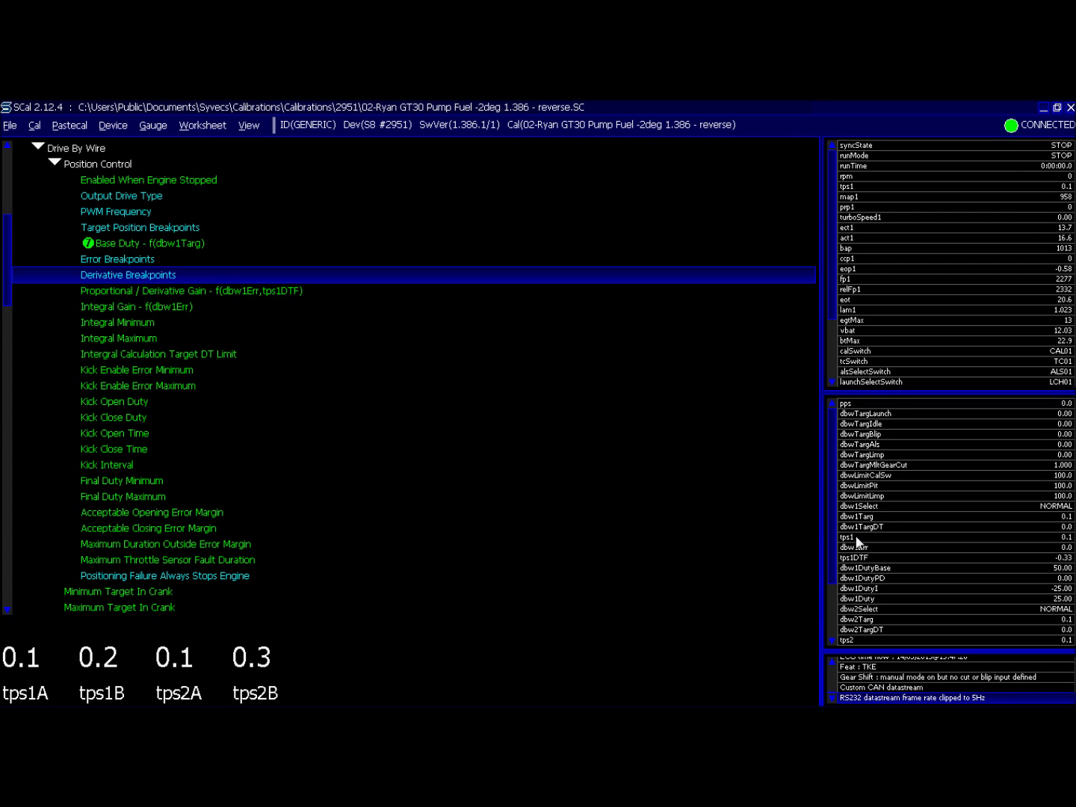
pyautogui.press('Left')
pyautogui.press('Up')
pyautogui.press('Up')
pyautogui.press('Up')
pyautogui.press('Up')
pyautogui.press('Up')
pyautogui.press('Up')
pyautogui.press('Up')
pyautogui.press('Up')
pyautogui.press('Down')
pyautogui.press('Down')
pyautogui.press('Down')
pyautogui.press('Down')
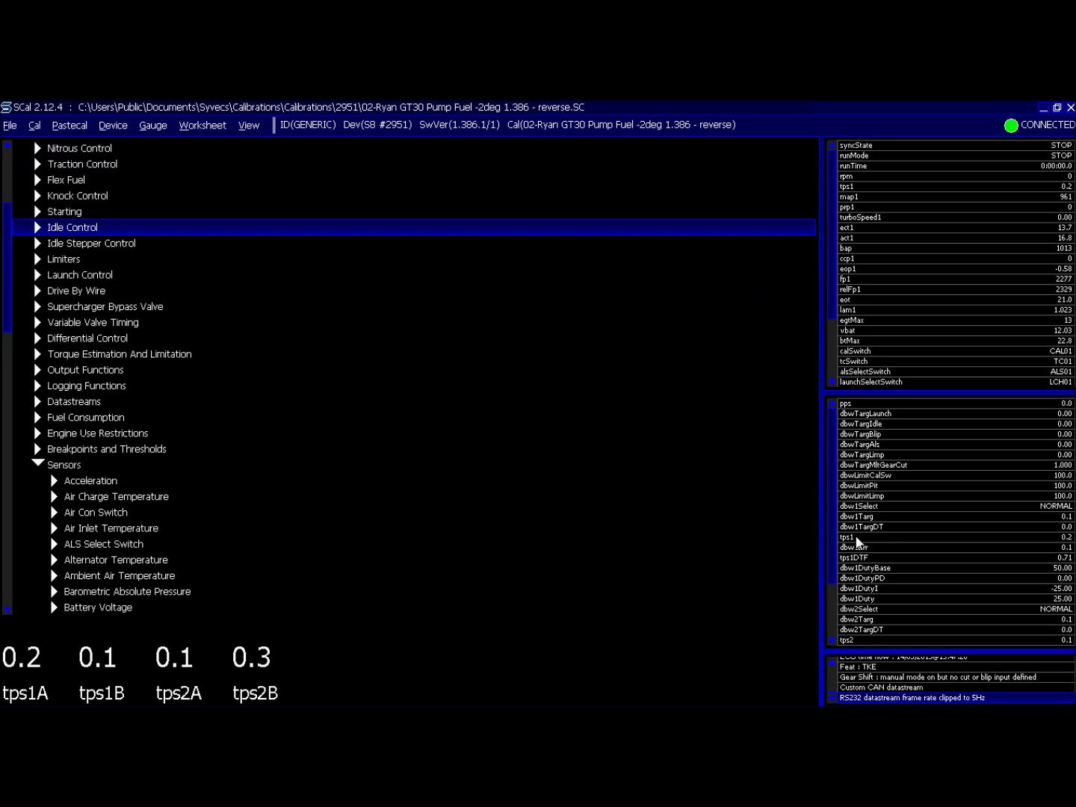
# Set all cells of the Base Bypass Duty 1 table to 5% and collapse Idle Control.
pyautogui.press('Right')
pyautogui.press('Down')
pyautogui.press('Down')
pyautogui.press('Return')
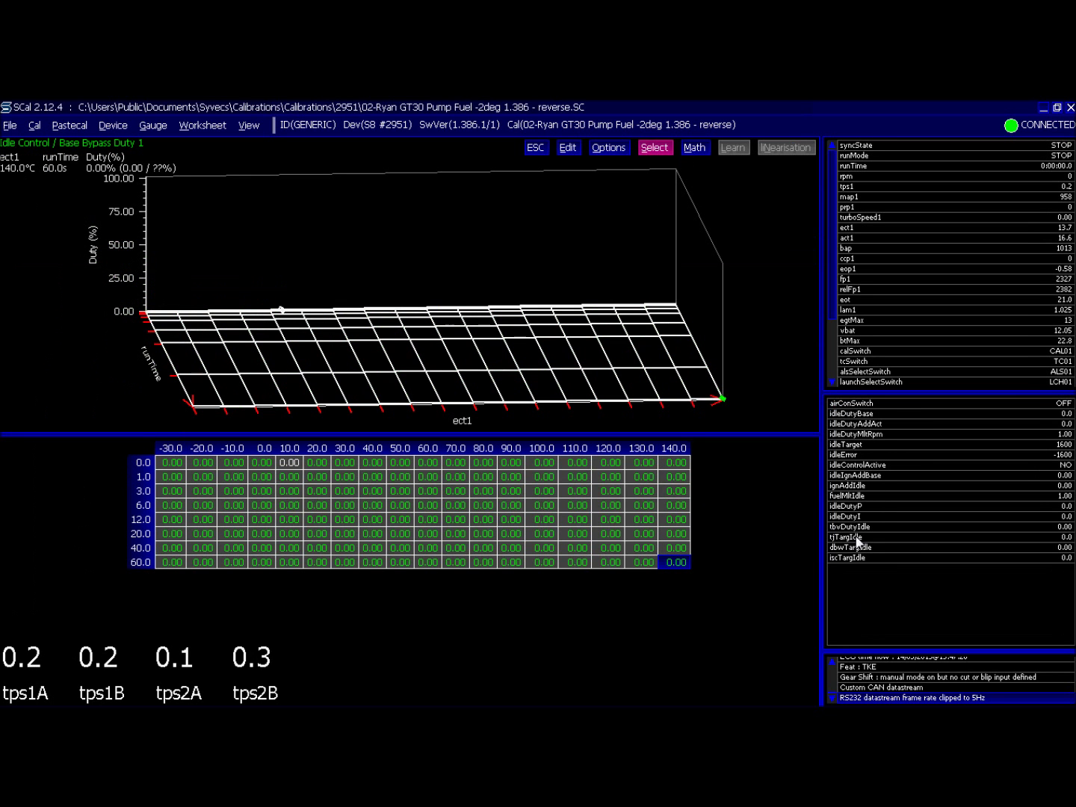
pyautogui.write('5')
pyautogui.press('Return')
pyautogui.press('Escape')
pyautogui.press('Up')
pyautogui.press('Up')
pyautogui.press('Left')
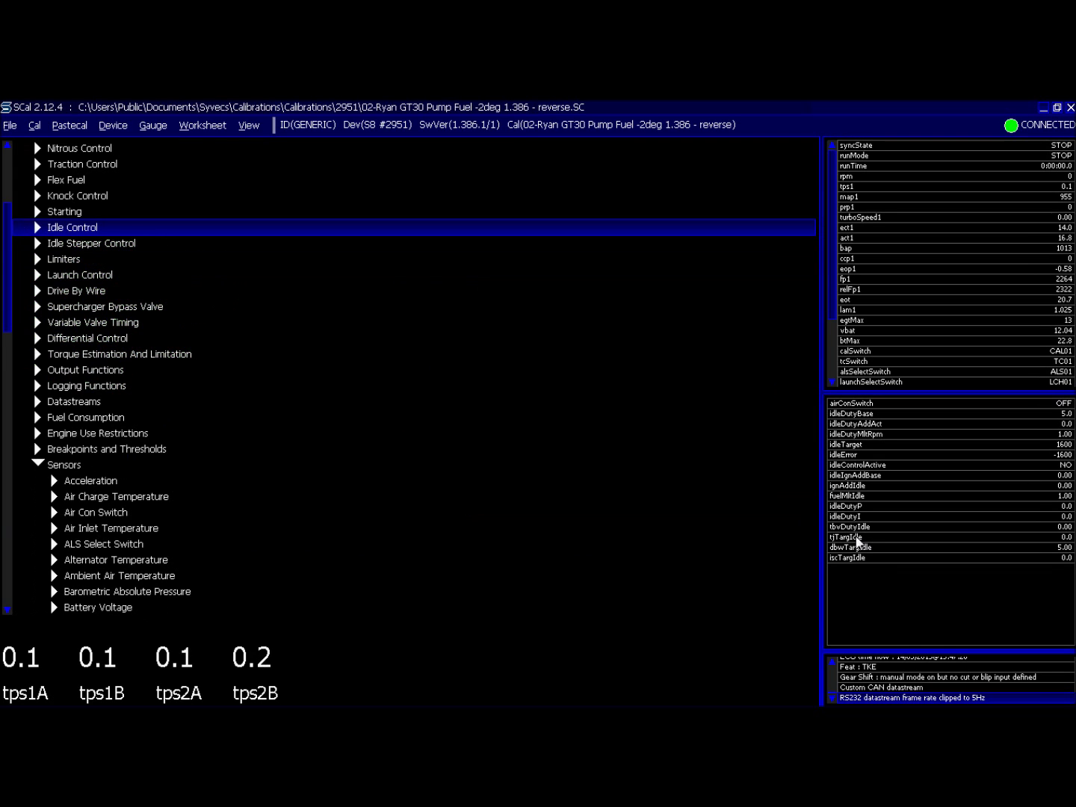
# Expand Drive By Wire again and view the Output Drive Type under Position Control.
pyautogui.press('Down')
pyautogui.press('Down')
pyautogui.press('Down')
pyautogui.press('Down')
pyautogui.press('Right')
pyautogui.press('Down')
pyautogui.press('Down')
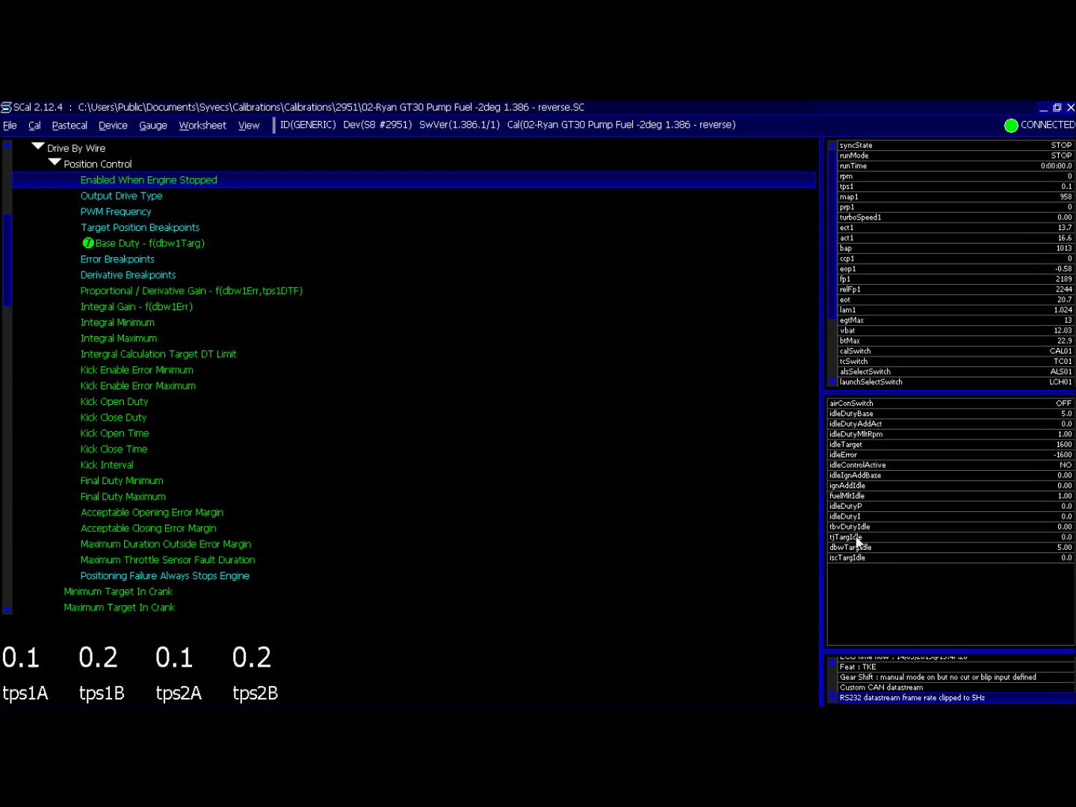
pyautogui.press('Down')
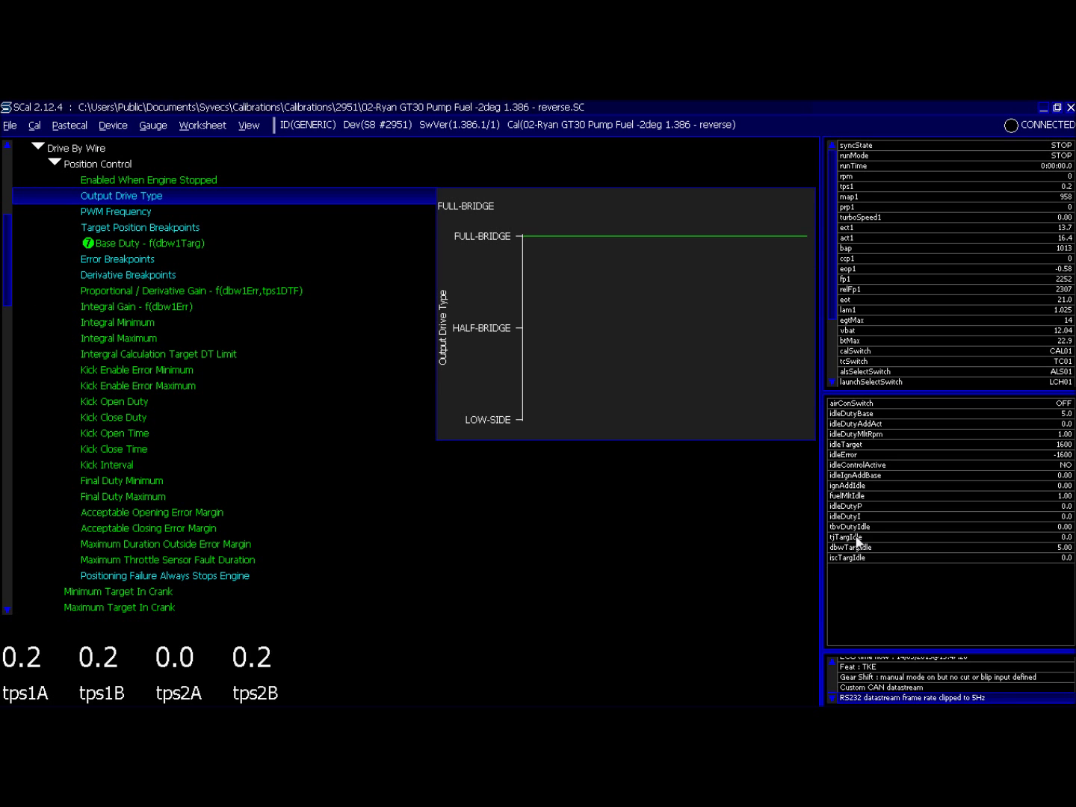
# Review the Maximum Target In Crank setting of Drive By Wire and leave it.
pyautogui.press('pagedown')
pyautogui.press('Up')
pyautogui.press('Up')
pyautogui.press('Up')
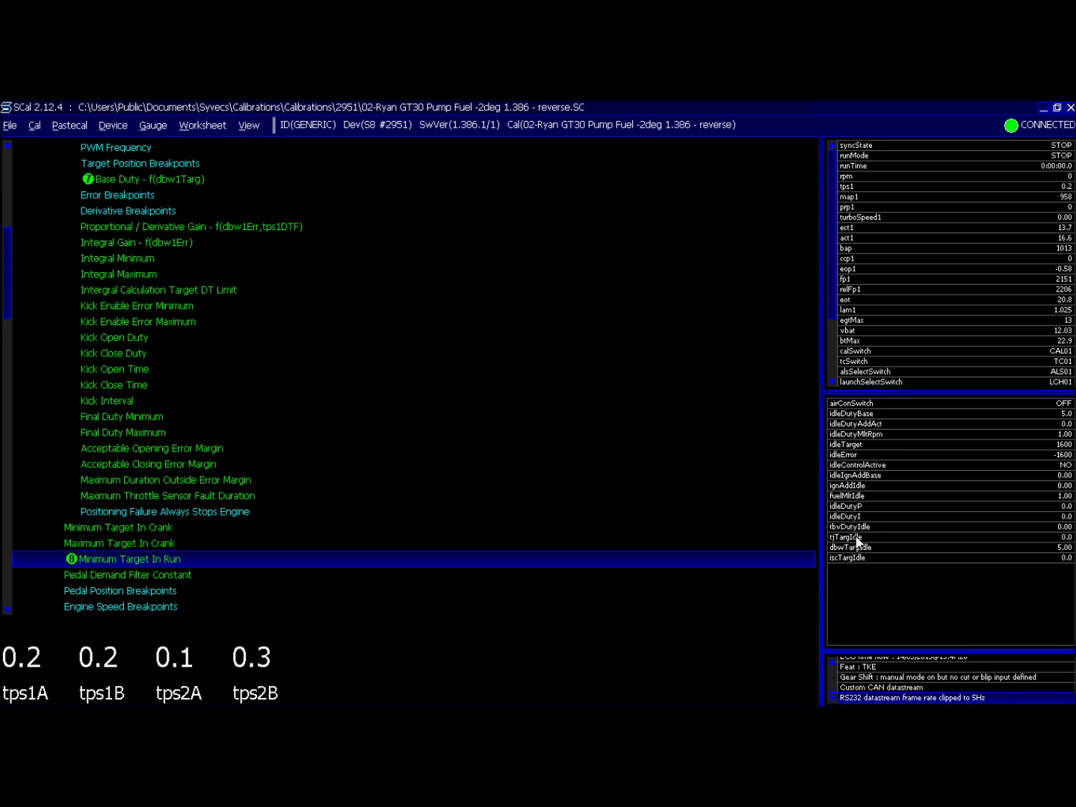
pyautogui.press('Return')
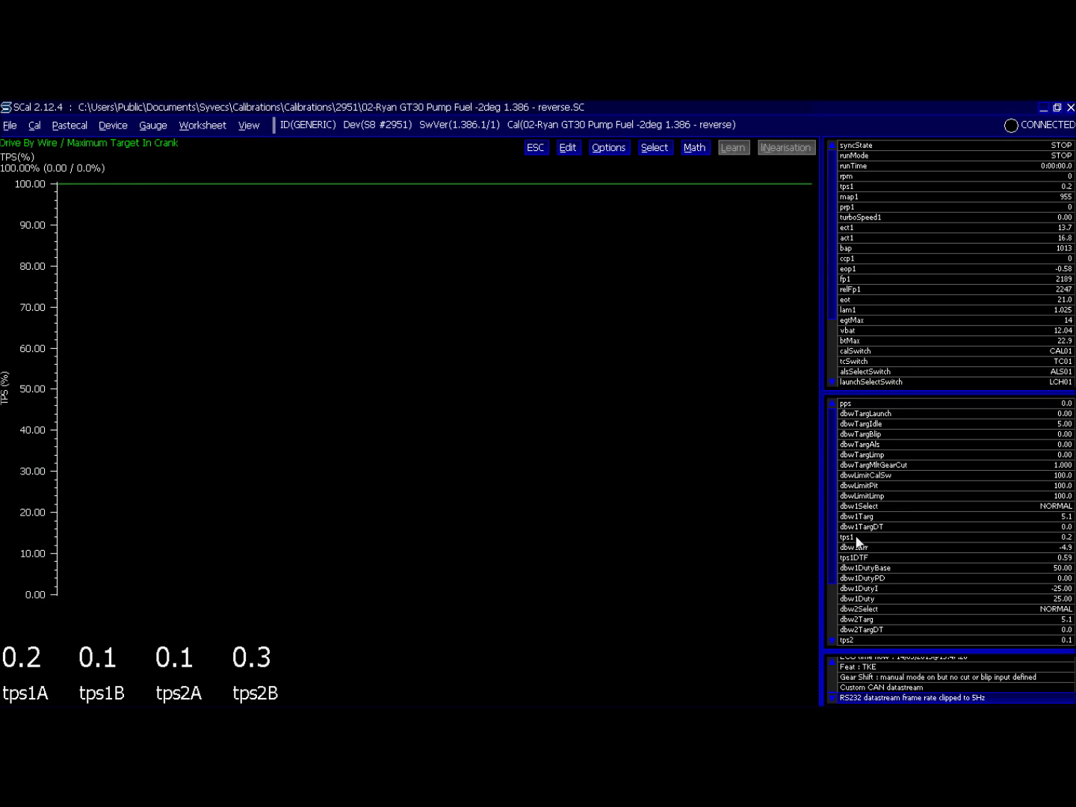
pyautogui.press('Escape')
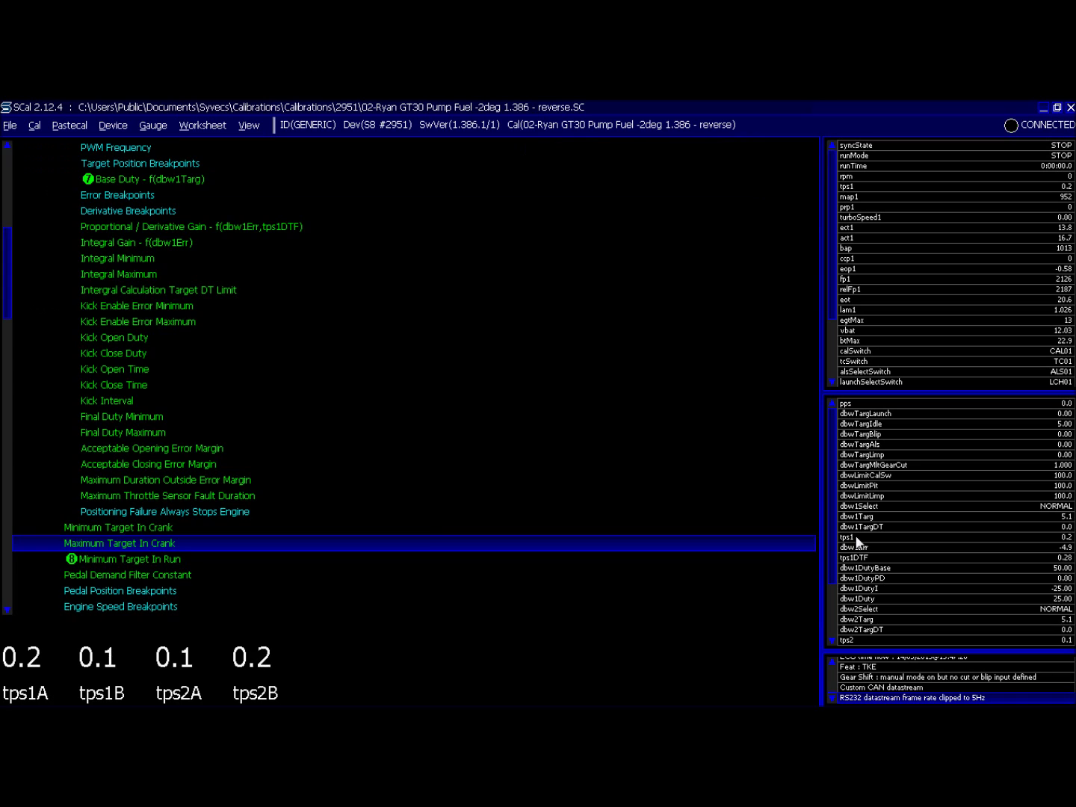
# Look through the Pedal Position To Throttle Position Target entries, including the vehicle-speed multiplier.
pyautogui.press('Down')
pyautogui.press('Down')
pyautogui.press('Down')
pyautogui.press('Down')
pyautogui.press('Down')
pyautogui.press('Down')
pyautogui.press('Down')
pyautogui.press('Down')
pyautogui.press('Down')
pyautogui.press('Down')
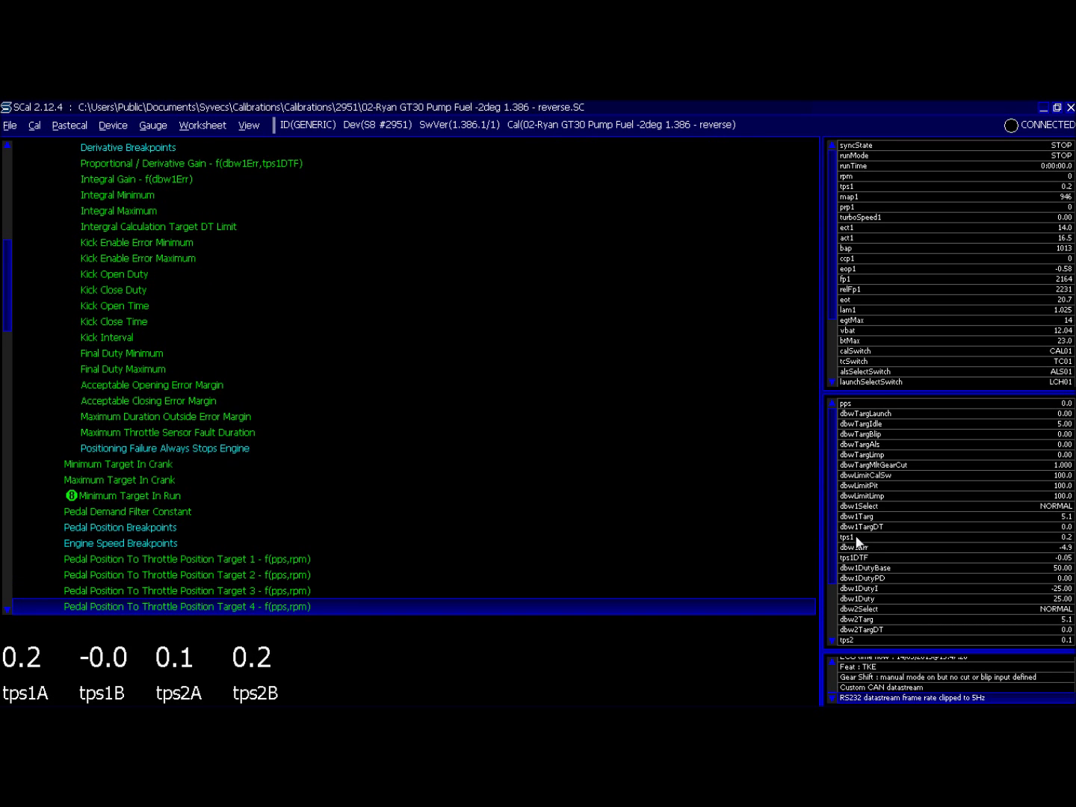
pyautogui.press('Down')
pyautogui.press('Down')
pyautogui.press('Up')
pyautogui.press('Up')
pyautogui.press('Up')
pyautogui.press('Up')
pyautogui.press('Down')
pyautogui.press('Down')
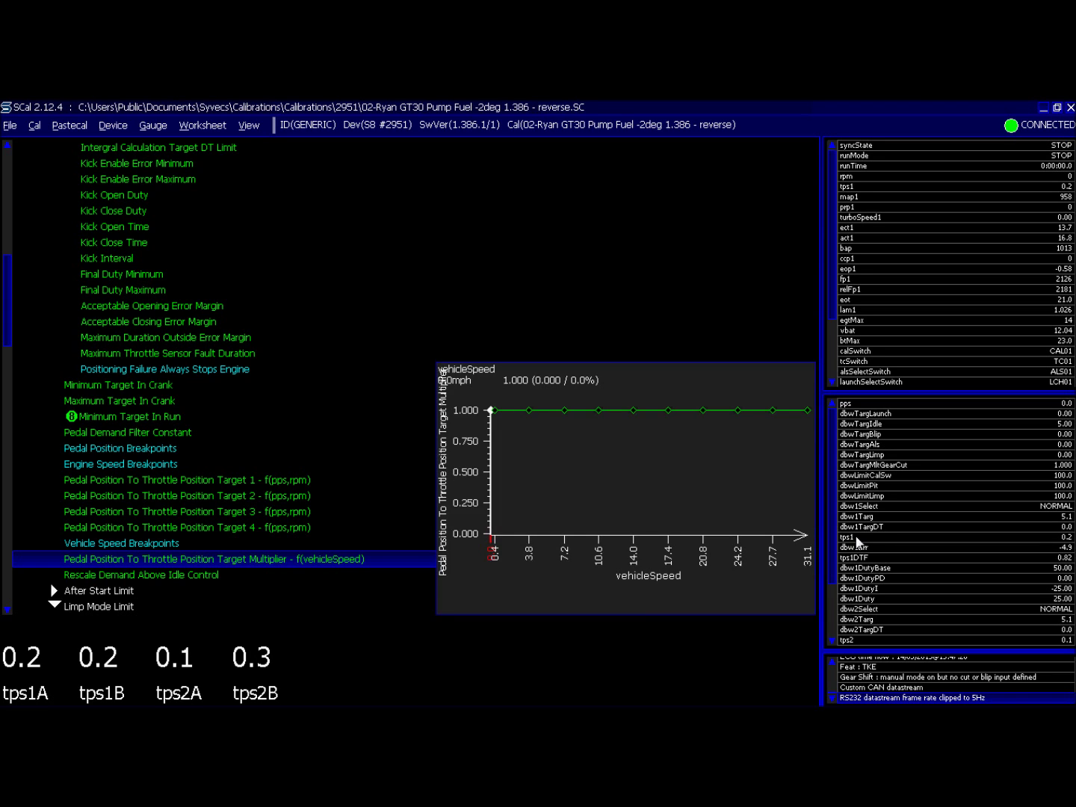
# Review the Pedal Position To Throttle Position Target Multiplier table and move on to the Limp Mode Limit's Maximum Target.
pyautogui.press('Return')
pyautogui.press('Escape')
pyautogui.press('Down')
pyautogui.press('Down')
pyautogui.press('Down')
pyautogui.press('Down')
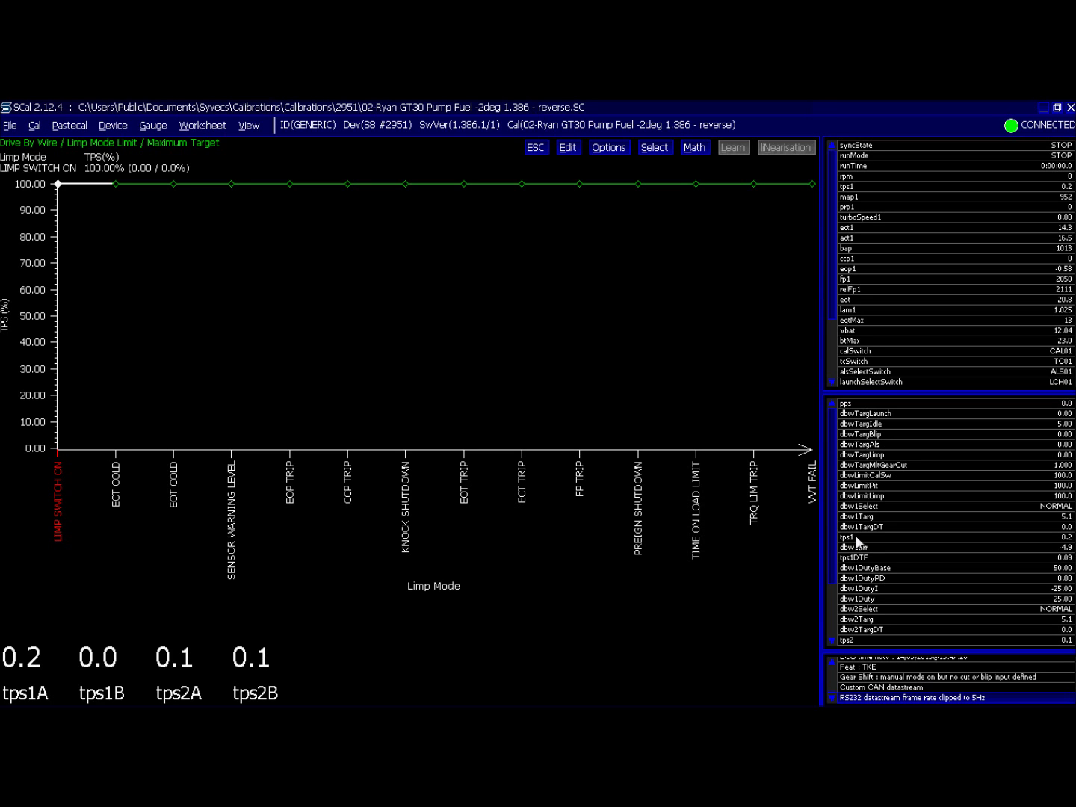
# Leave the Limp Mode Limit target table, collapse that group, and open Kick Open Duty under Position Control.
pyautogui.press('Escape')
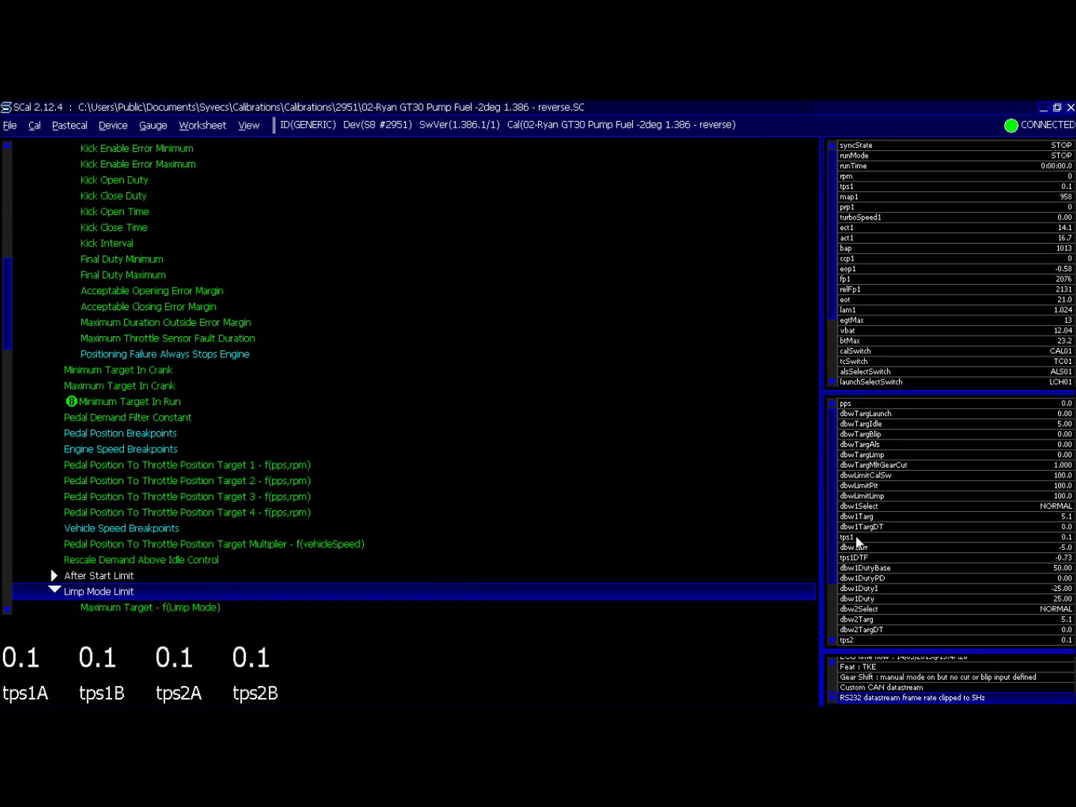
pyautogui.press('Up')
pyautogui.press('Up')
pyautogui.press('Up')
pyautogui.press('Up')
pyautogui.press('Up')
pyautogui.press('Up')
pyautogui.press('Up')
pyautogui.press('Up')
pyautogui.press('Up')
pyautogui.press('Up')
pyautogui.press('Up')
pyautogui.press('Up')
pyautogui.press('Up')
pyautogui.press('Up')
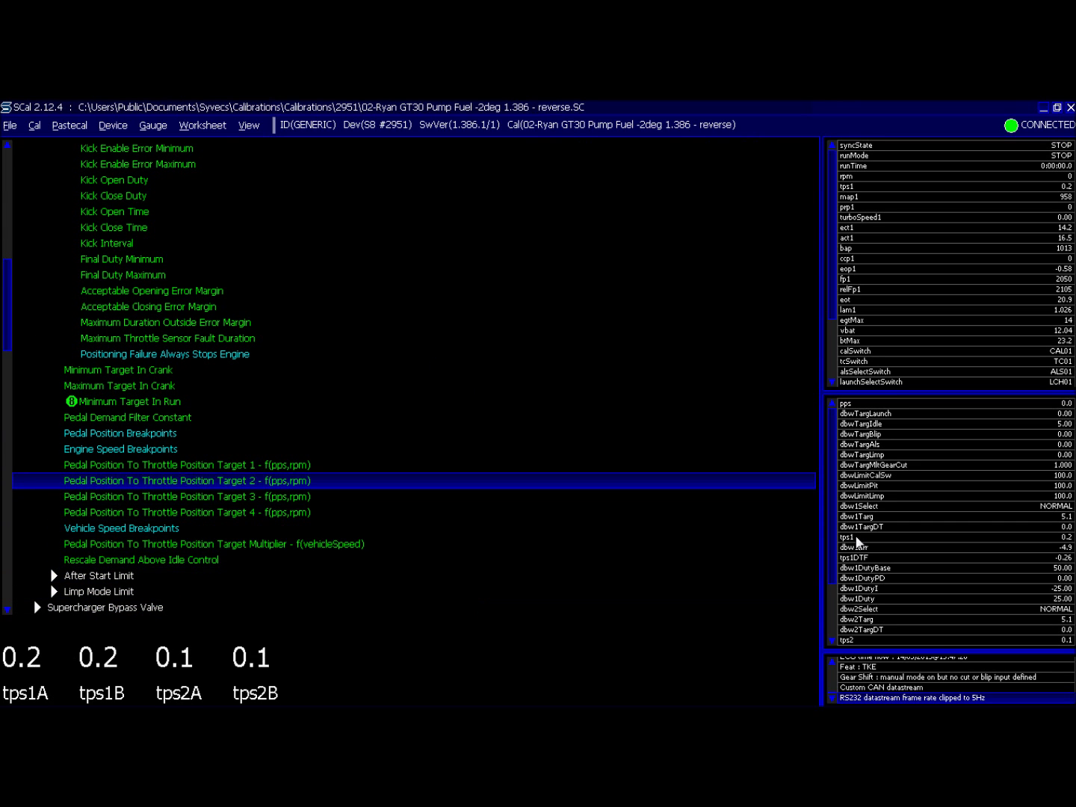
pyautogui.press('Up')
pyautogui.press('Up')
pyautogui.press('Up')
pyautogui.press('Up')
pyautogui.press('Up')
pyautogui.press('Up')
pyautogui.press('Up')
pyautogui.press('Up')
pyautogui.press('Up')
pyautogui.press('Up')
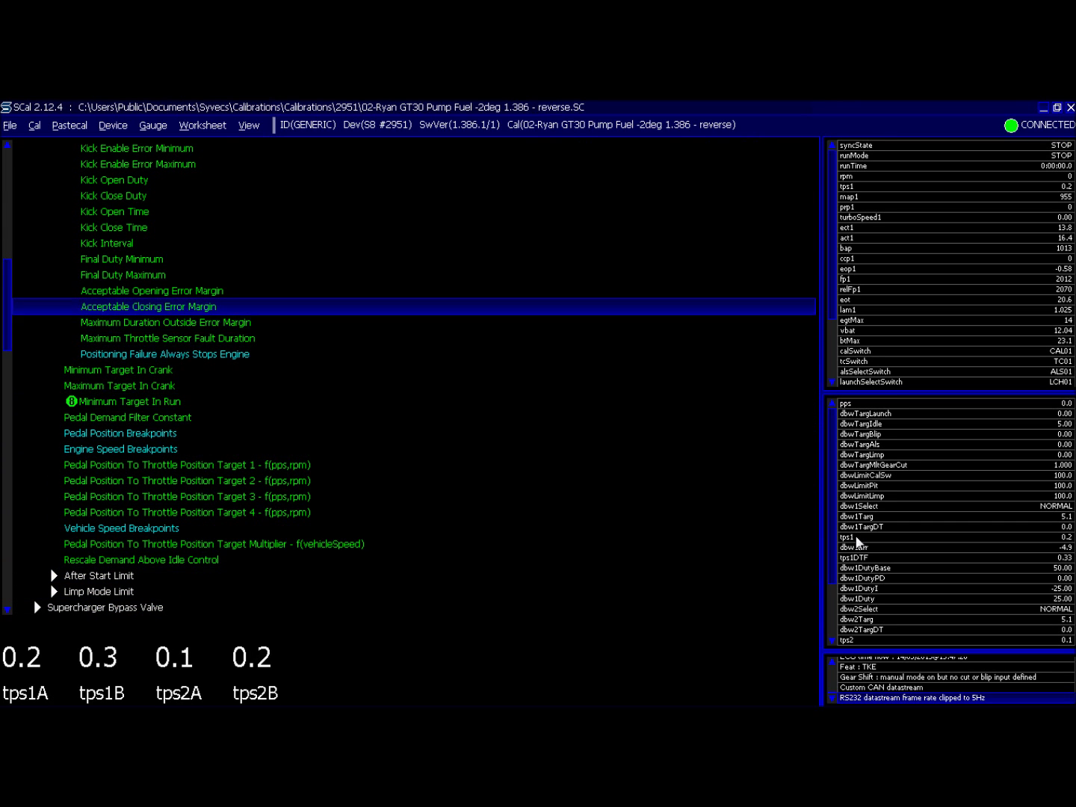
pyautogui.press('Up')
pyautogui.press('Up')
pyautogui.press('Return')
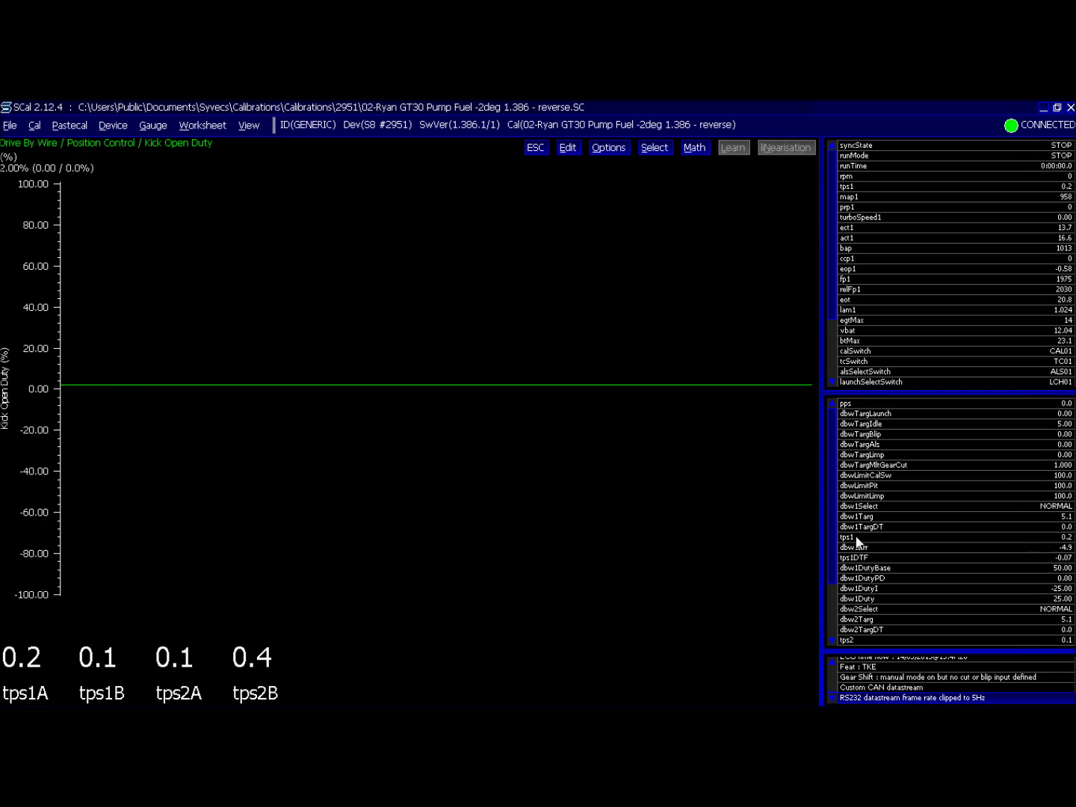
# Close the Kick Open Duty chart and compare the Kick Open Duty and Kick Close Duty previews.
pyautogui.press('Escape')
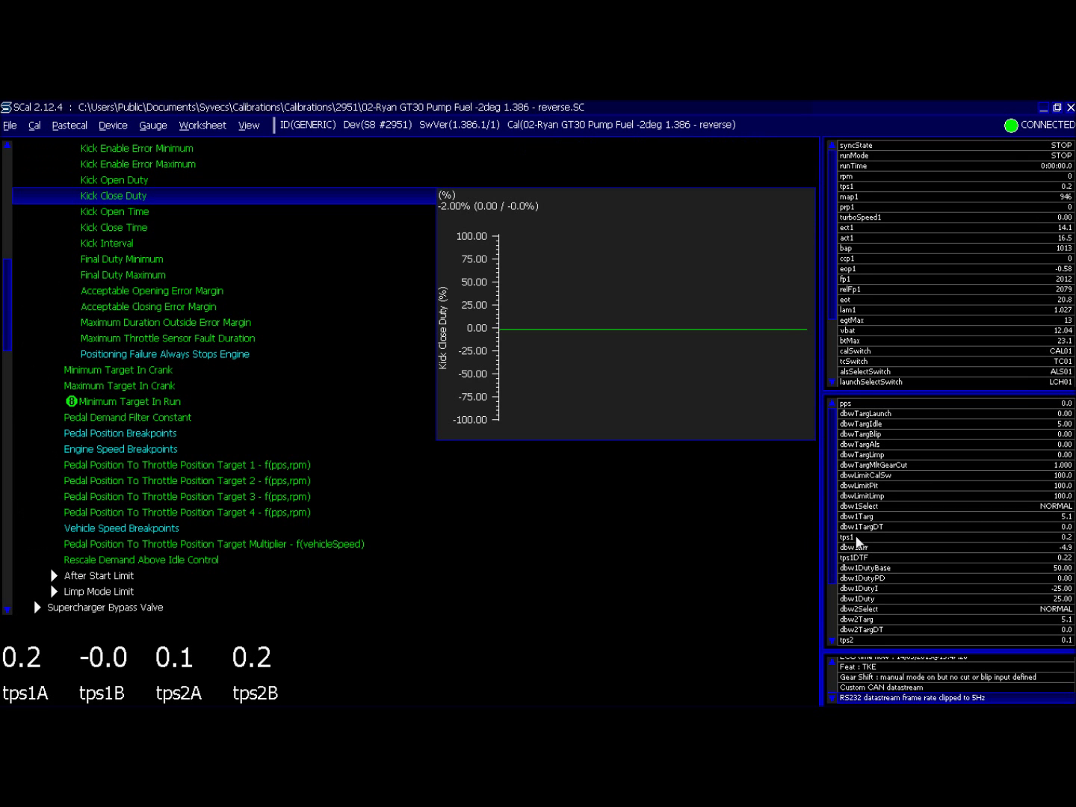
pyautogui.press('Up')
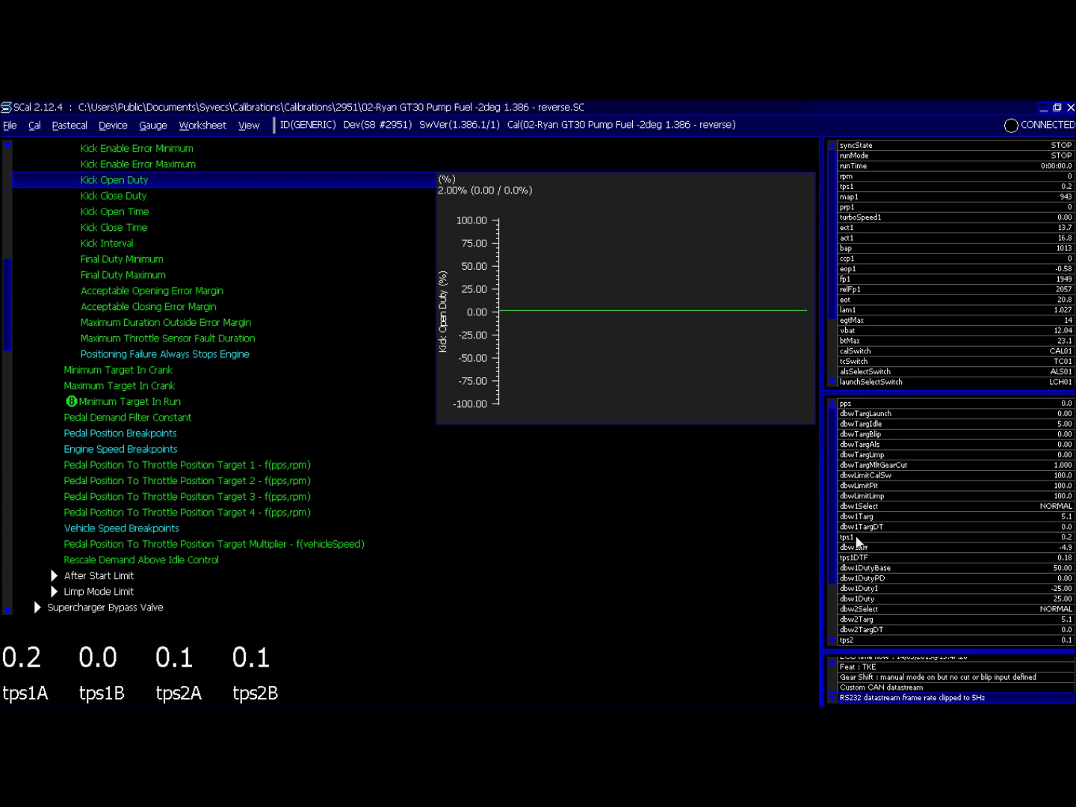
pyautogui.press('Down')
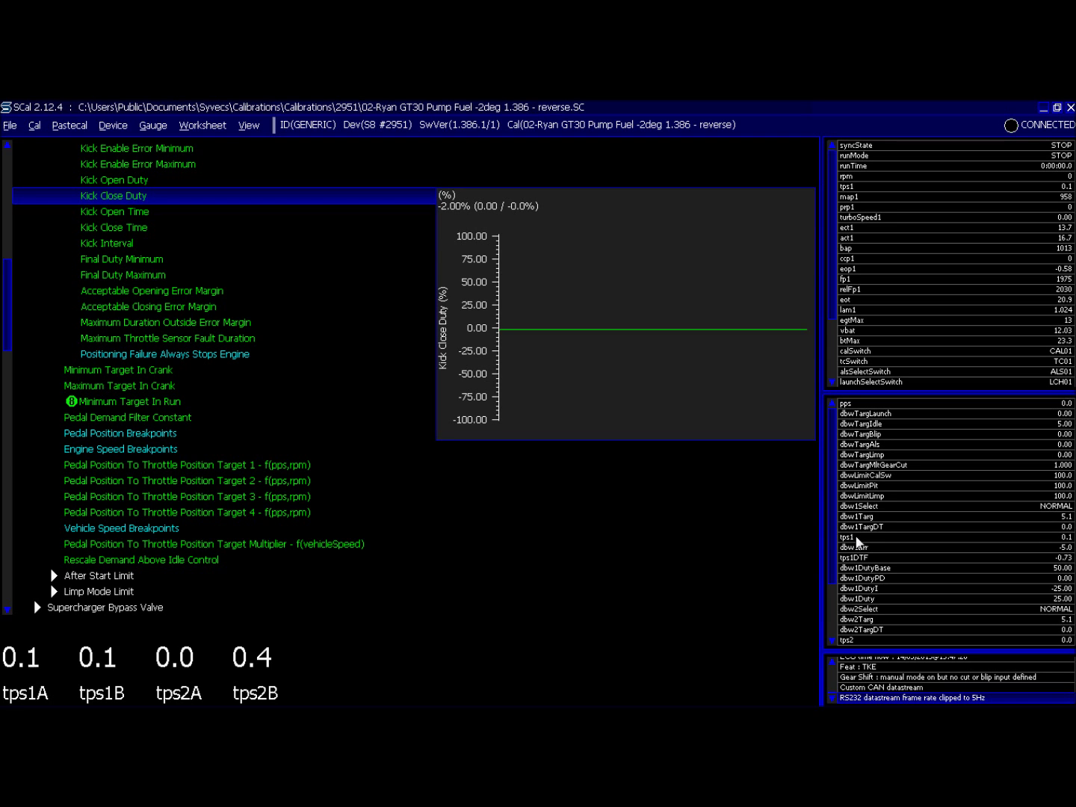
# Go back through the Position Control settings to Proportional / Derivative Gain.
pyautogui.press('Up')
pyautogui.press('Up')
pyautogui.press('Up')
pyautogui.press('Up')
pyautogui.press('Up')
pyautogui.press('Up')
pyautogui.press('Up')
pyautogui.press('Up')
pyautogui.press('Up')
pyautogui.press('Up')
pyautogui.press('Up')
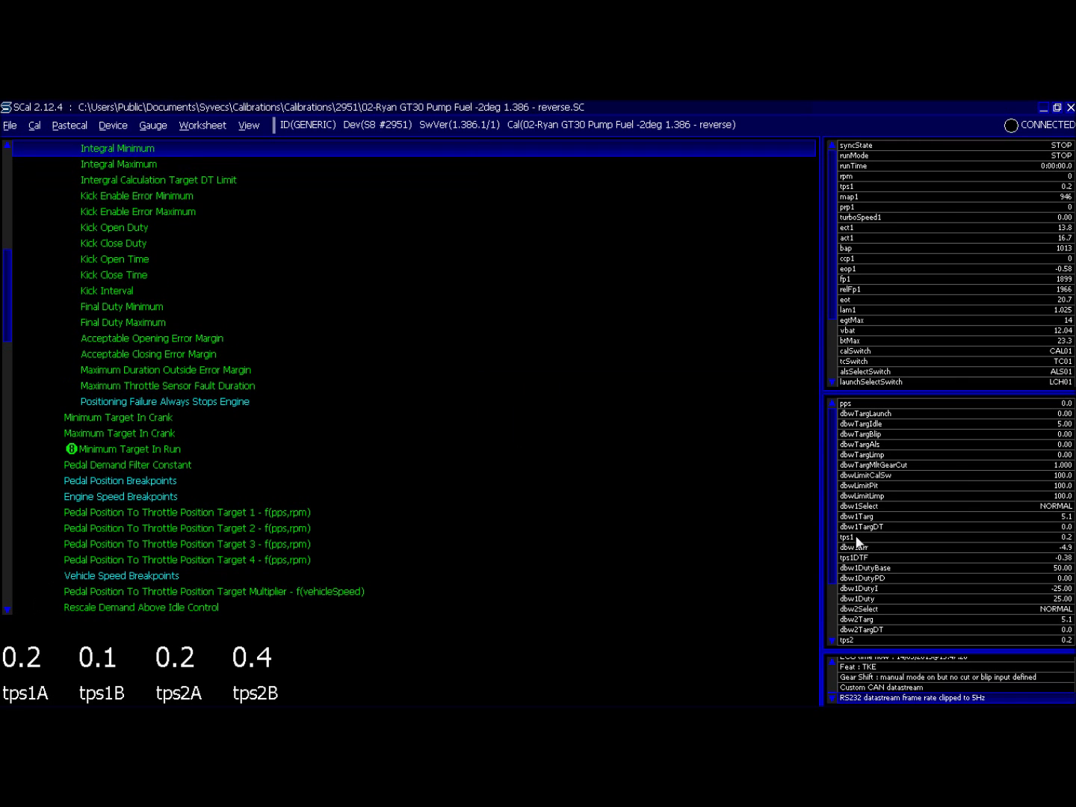
pyautogui.press('Up')
pyautogui.press('Up')
pyautogui.press('Down')
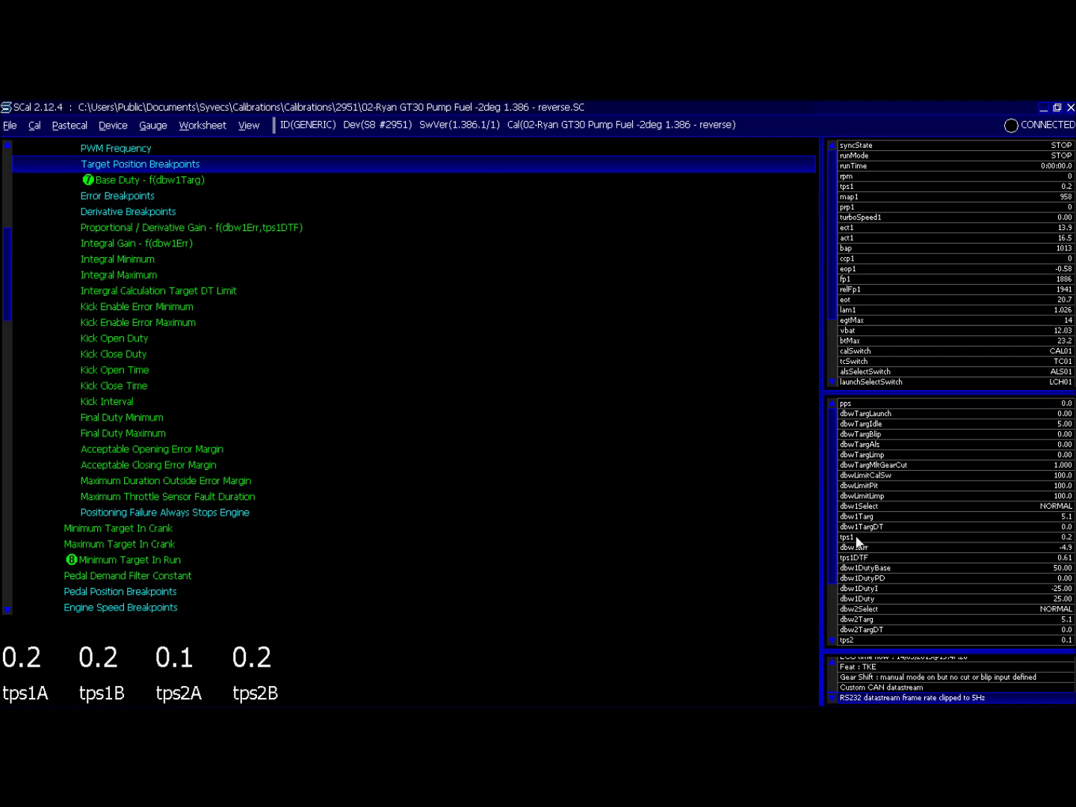
pyautogui.press('Down')
pyautogui.press('Down')
pyautogui.press('Down')
pyautogui.press('Down')
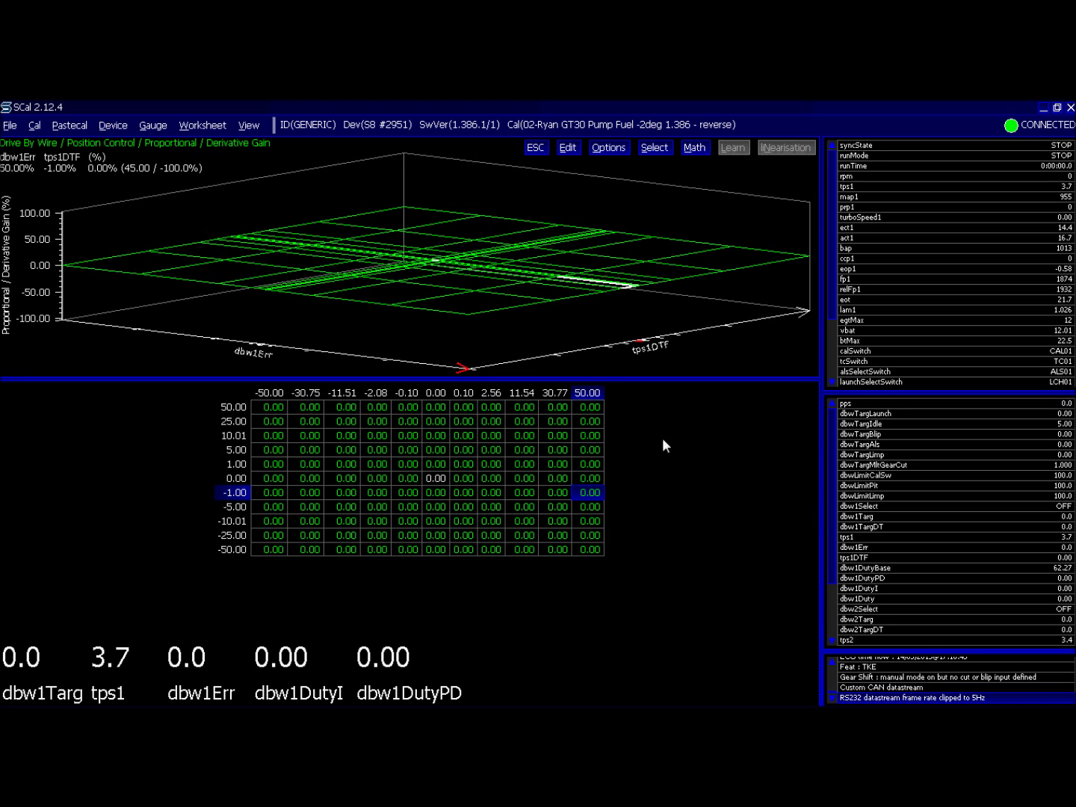
# Examine the zero-error column of the Proportional / Derivative Gain table up to the 50.00 tps1DTF row.
pyautogui.press('Left')
pyautogui.press('Left')
pyautogui.press('Left')
pyautogui.press('Left')
pyautogui.press('Left')
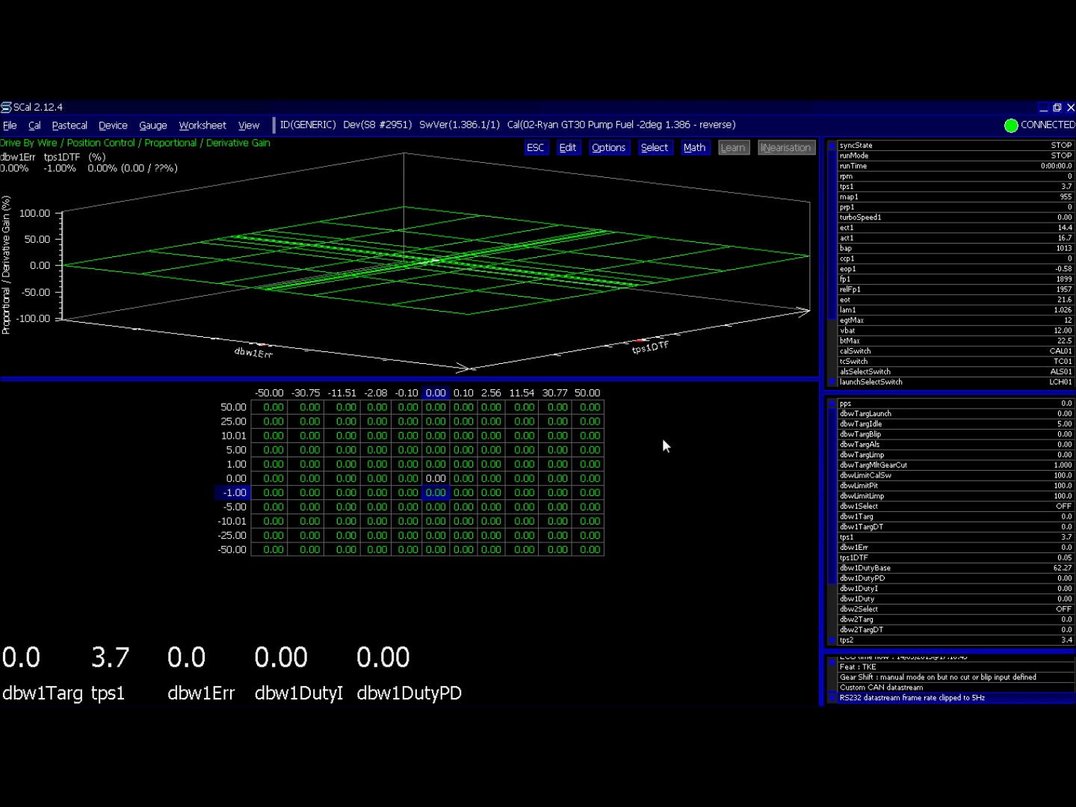
pyautogui.press('Up')
pyautogui.press('Up')
pyautogui.press('Up')
pyautogui.press('Up')
pyautogui.press('Up')
pyautogui.press('Up')
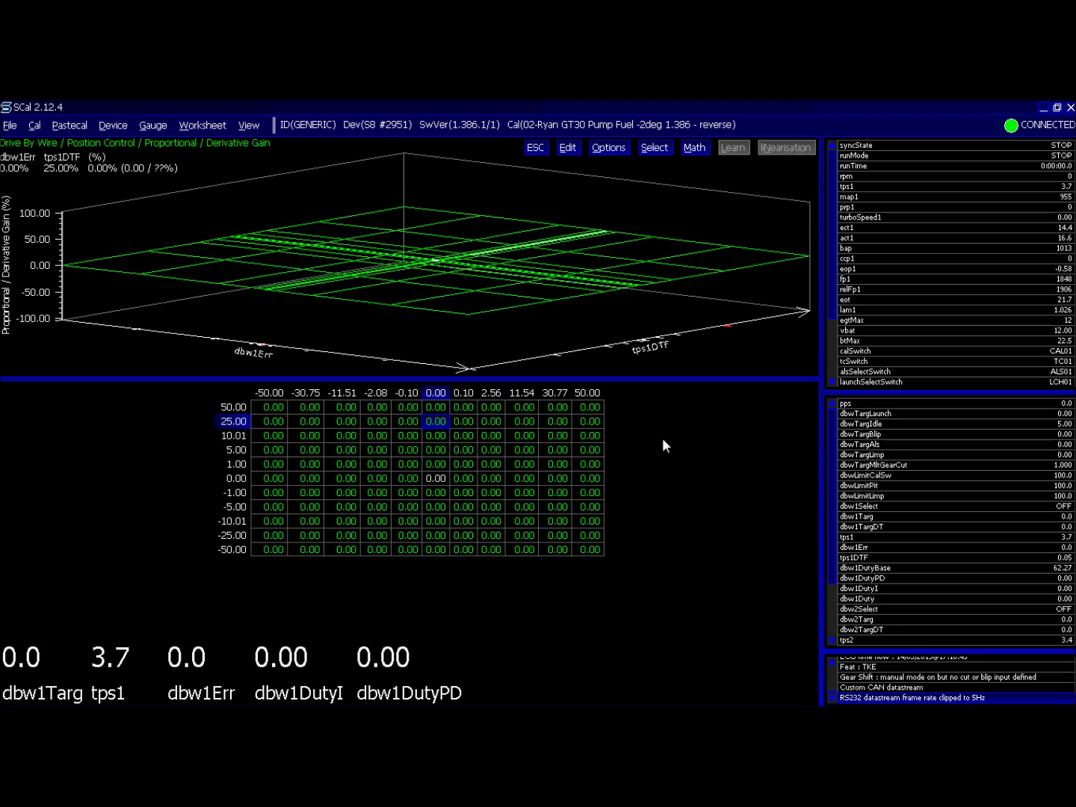
pyautogui.press('Down')
pyautogui.press('Up')
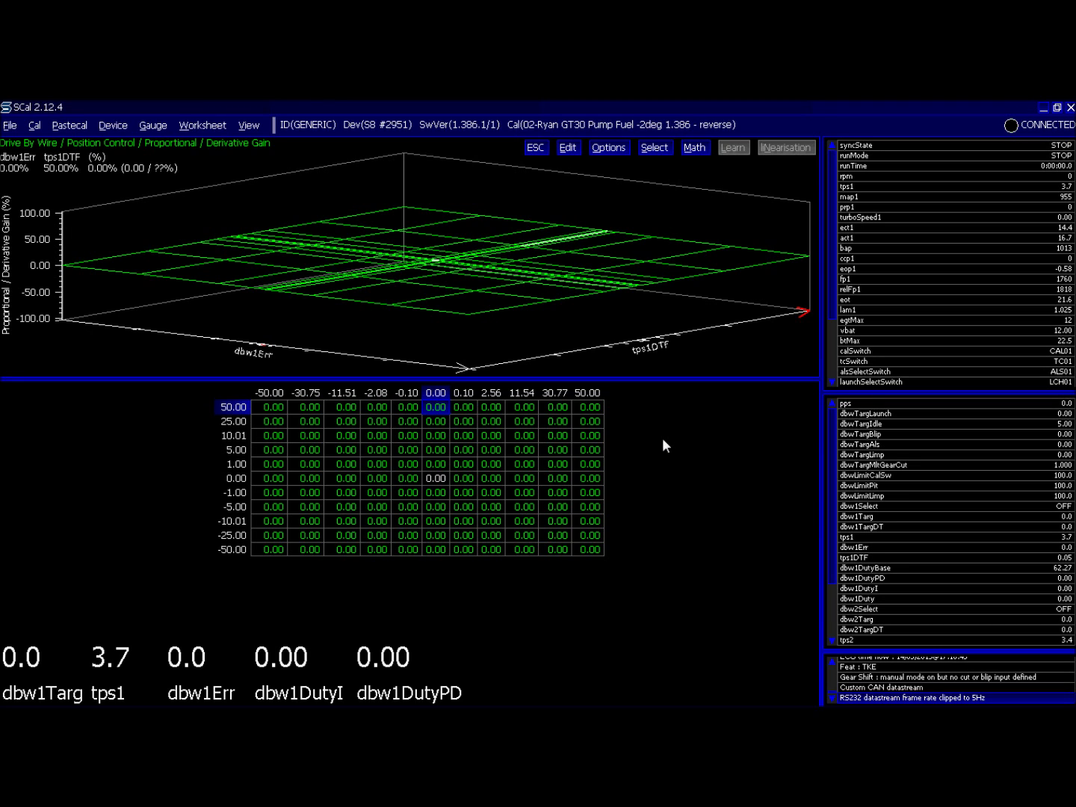
# Set the whole -50.00 error column of the Proportional / Derivative Gain table to 45.
pyautogui.press('Left')
pyautogui.press('Left')
pyautogui.press('Left')
pyautogui.press('Left')
pyautogui.press('Left')
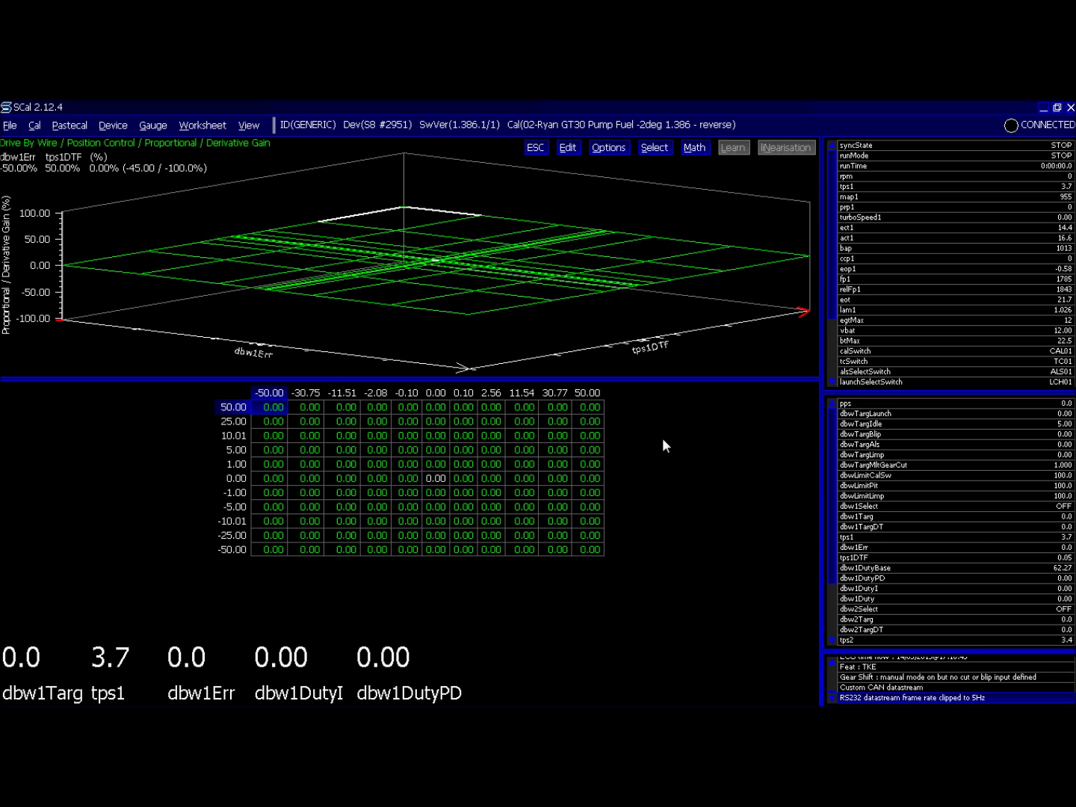
pyautogui.hotkey('shift', 'Down')
pyautogui.hotkey('shift', 'Down')
pyautogui.hotkey('shift', 'Down')
pyautogui.hotkey('shift', 'Down')
pyautogui.hotkey('shift', 'Down')
pyautogui.hotkey('shift', 'Down')
pyautogui.hotkey('shift', 'Down')
pyautogui.hotkey('shift', 'Down')
pyautogui.hotkey('shift', 'Down')
pyautogui.hotkey('shift', 'Down')
pyautogui.write('45')
pyautogui.press('Return')
# Set the whole 50.00 error column of the Proportional / Derivative Gain table to -45.
pyautogui.press('Right')
pyautogui.press('Right')
pyautogui.press('Right')
pyautogui.press('Right')
pyautogui.press('Right')
pyautogui.press('Right')
pyautogui.press('Right')
pyautogui.press('Right')
pyautogui.press('Right')
pyautogui.press('Right')
pyautogui.hotkey('shift', 'Up')
pyautogui.hotkey('shift', 'Up')
pyautogui.hotkey('shift', 'Up')
pyautogui.hotkey('shift', 'Up')
pyautogui.hotkey('shift', 'Up')
pyautogui.hotkey('shift', 'Up')
pyautogui.hotkey('shift', 'Up')
pyautogui.hotkey('shift', 'Up')
pyautogui.hotkey('shift', 'Up')
pyautogui.hotkey('shift', 'Up')
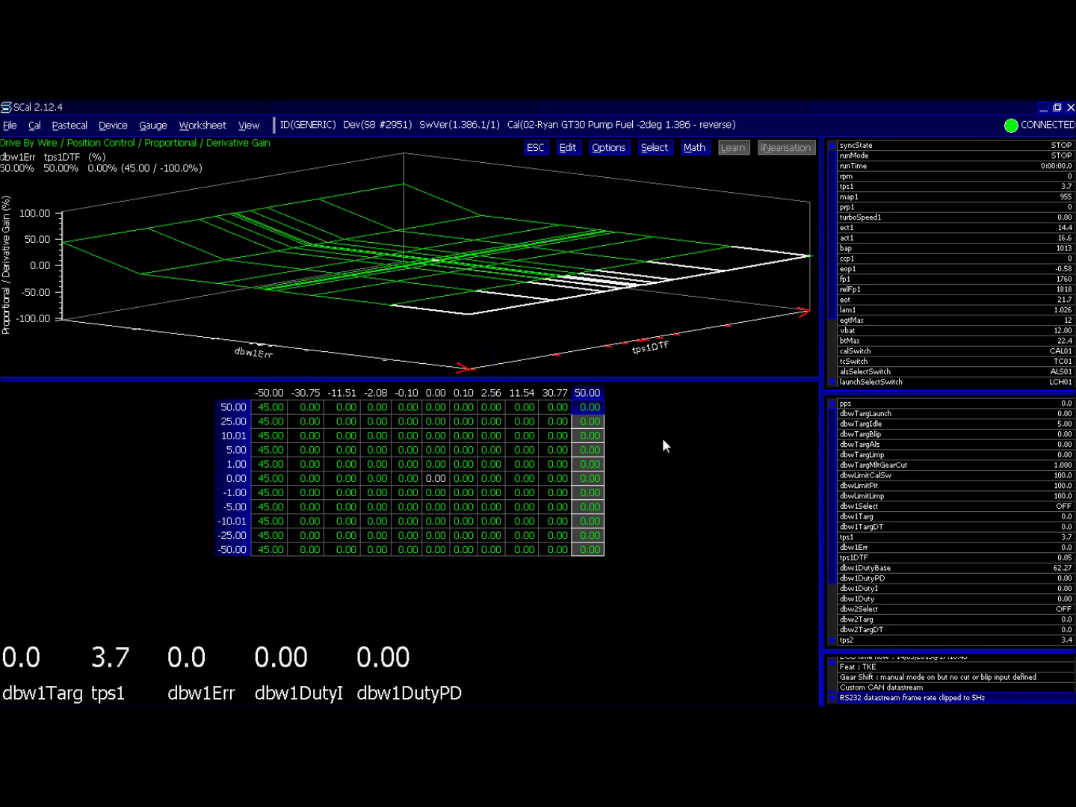
pyautogui.write('-45')
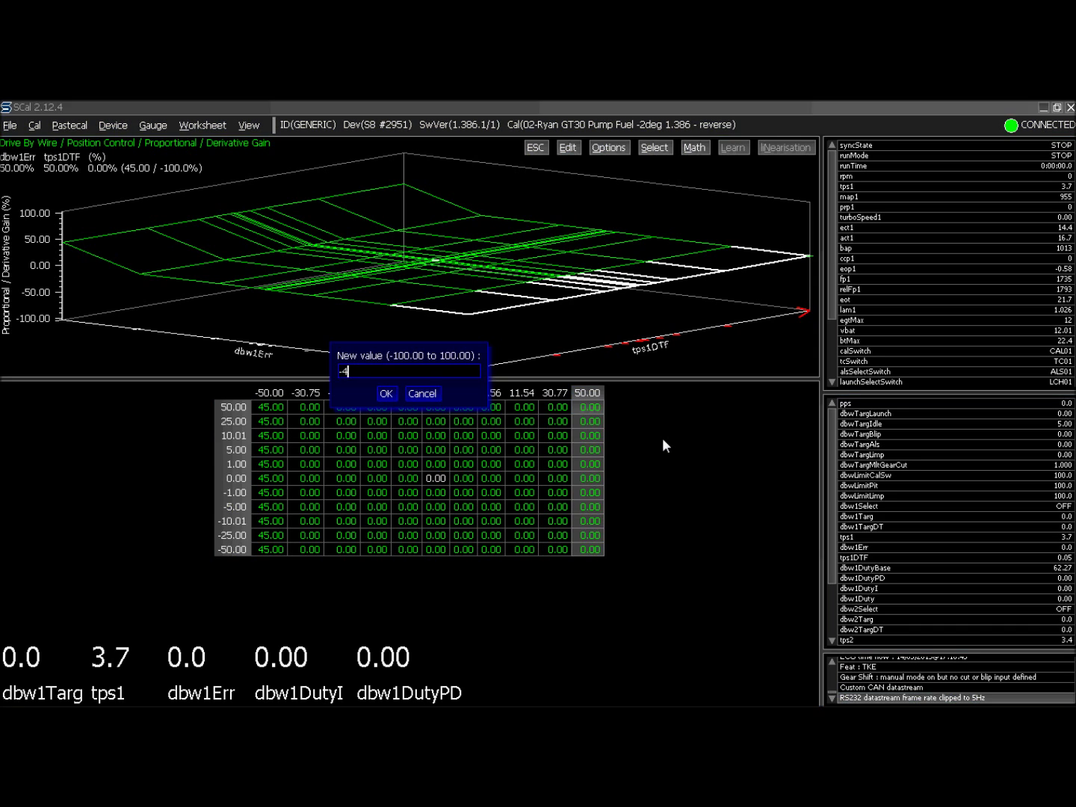
pyautogui.press('Return')
# Set the whole 2.56 error column of the Proportional / Derivative Gain table to -8.
pyautogui.press('Left')
pyautogui.press('Left')
pyautogui.press('Left')
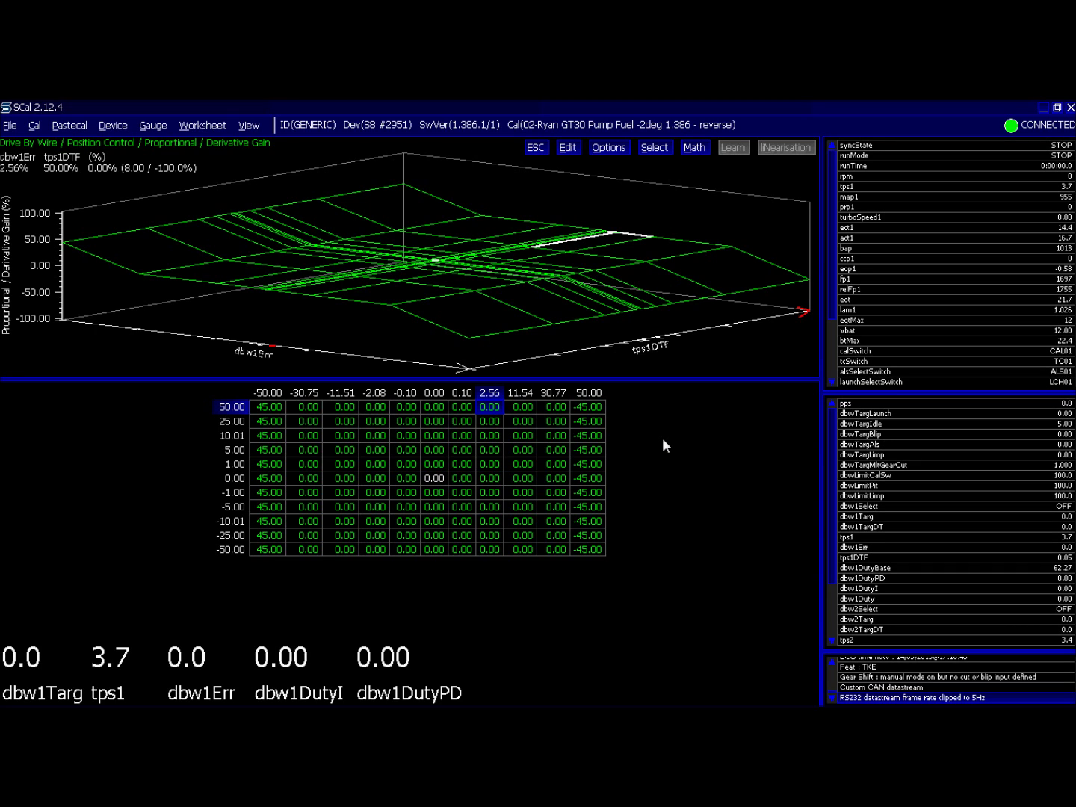
pyautogui.hotkey('shift', 'Down')
pyautogui.hotkey('shift', 'Down')
pyautogui.hotkey('shift', 'Down')
pyautogui.hotkey('shift', 'Down')
pyautogui.hotkey('shift', 'Down')
pyautogui.hotkey('shift', 'Down')
pyautogui.hotkey('shift', 'Down')
pyautogui.hotkey('shift', 'Down')
pyautogui.hotkey('shift', 'Down')
pyautogui.hotkey('shift', 'Down')
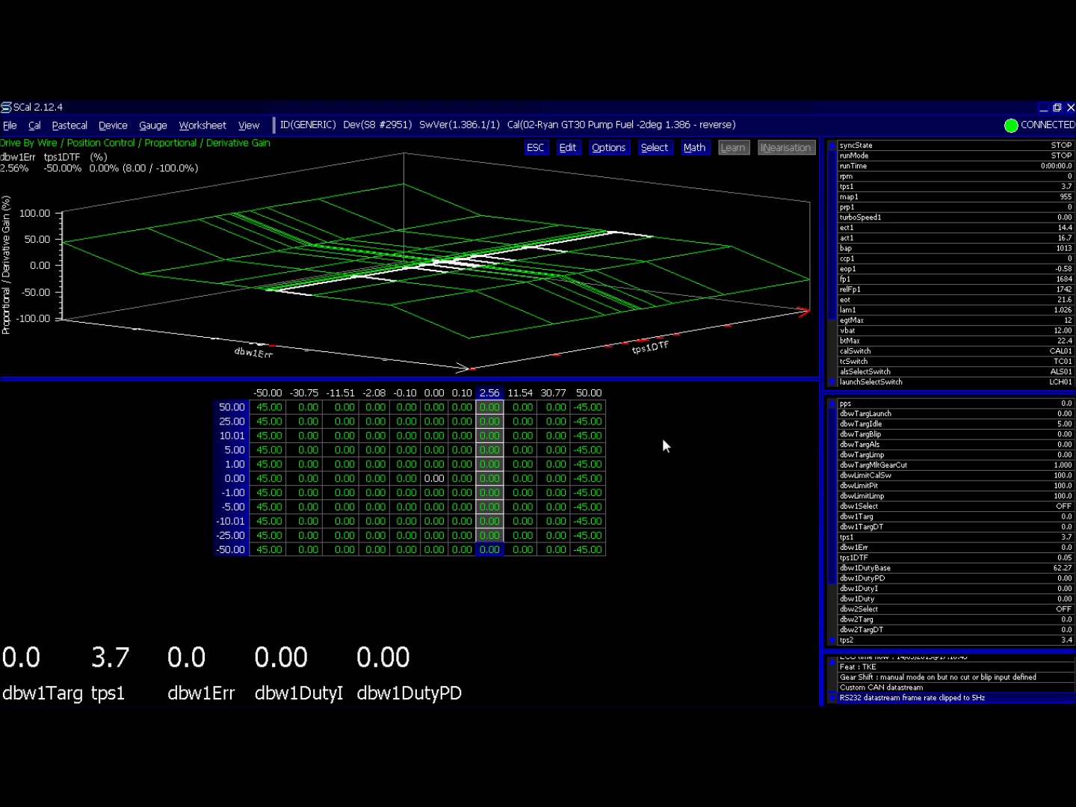
pyautogui.press('-')
pyautogui.press('=')
pyautogui.write('-8')
pyautogui.press('Return')
# Set the whole -2.08 error column of the Proportional / Derivative Gain table to 8.
pyautogui.press('Left')
pyautogui.press('Left')
pyautogui.press('Left')
pyautogui.press('Left')
pyautogui.hotkey('shift', 'Up')
pyautogui.hotkey('shift', 'Up')
pyautogui.hotkey('shift', 'Up')
pyautogui.hotkey('shift', 'Up')
pyautogui.hotkey('shift', 'Up')
pyautogui.hotkey('shift', 'Up')
pyautogui.hotkey('shift', 'Up')
pyautogui.hotkey('shift', 'Up')
pyautogui.hotkey('shift', 'Up')
pyautogui.hotkey('shift', 'Up')
pyautogui.press('=')
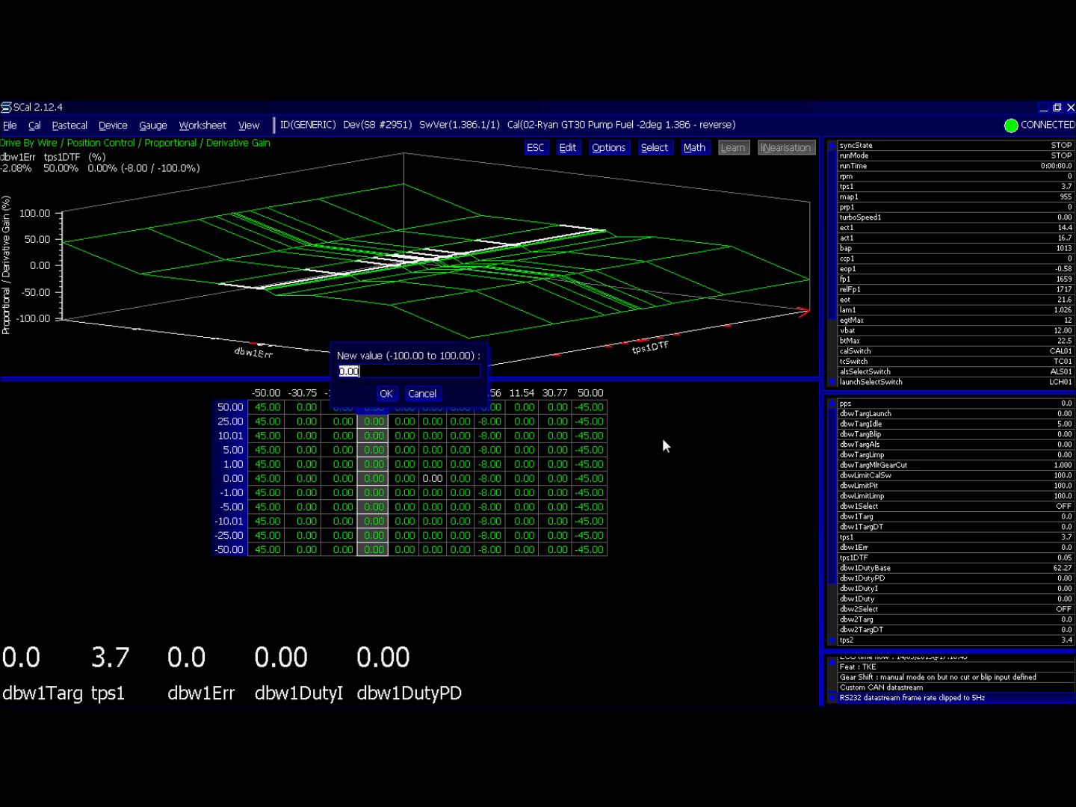
pyautogui.write('8')
pyautogui.press('Return')
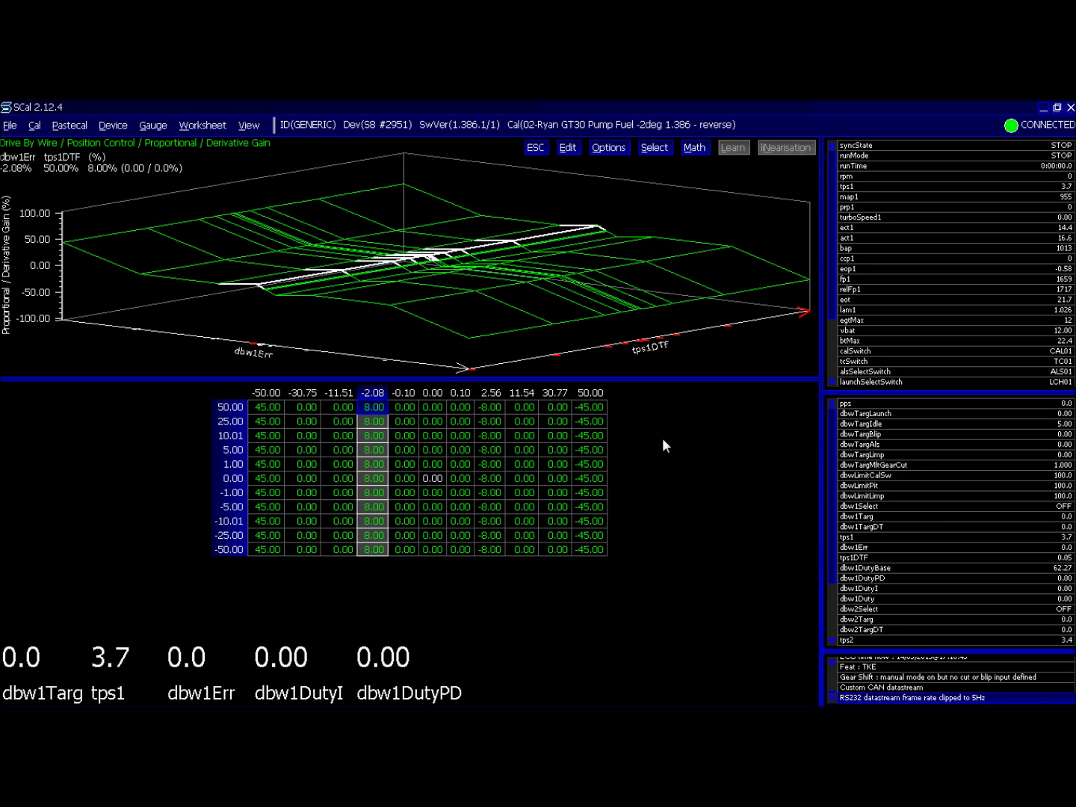
# Interpolate the gains across all rows between the -50.00 and -2.08 error columns.
pyautogui.press('Up')
pyautogui.hotkey('shift', 'Left')
pyautogui.hotkey('shift', 'Left')
pyautogui.hotkey('shift', 'Left')
pyautogui.hotkey('shift', 'Down')
pyautogui.hotkey('shift', 'Down')
pyautogui.hotkey('shift', 'Down')
pyautogui.hotkey('shift', 'Down')
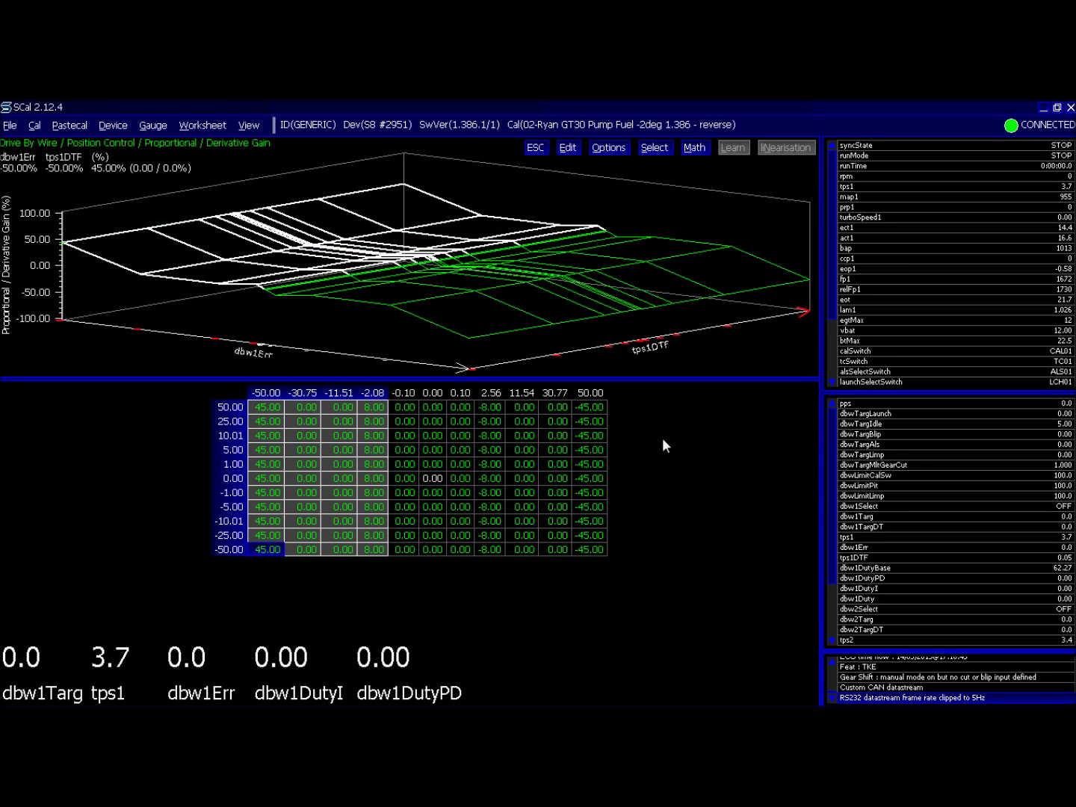
pyautogui.press('m')
pyautogui.press('i')
pyautogui.press('Return')
# Interpolate the Proportional / Derivative gains across all rows between the 2.56 and 50.00 error columns.
pyautogui.press('Right')
pyautogui.press('Right')
pyautogui.press('Right')
pyautogui.press('Right')
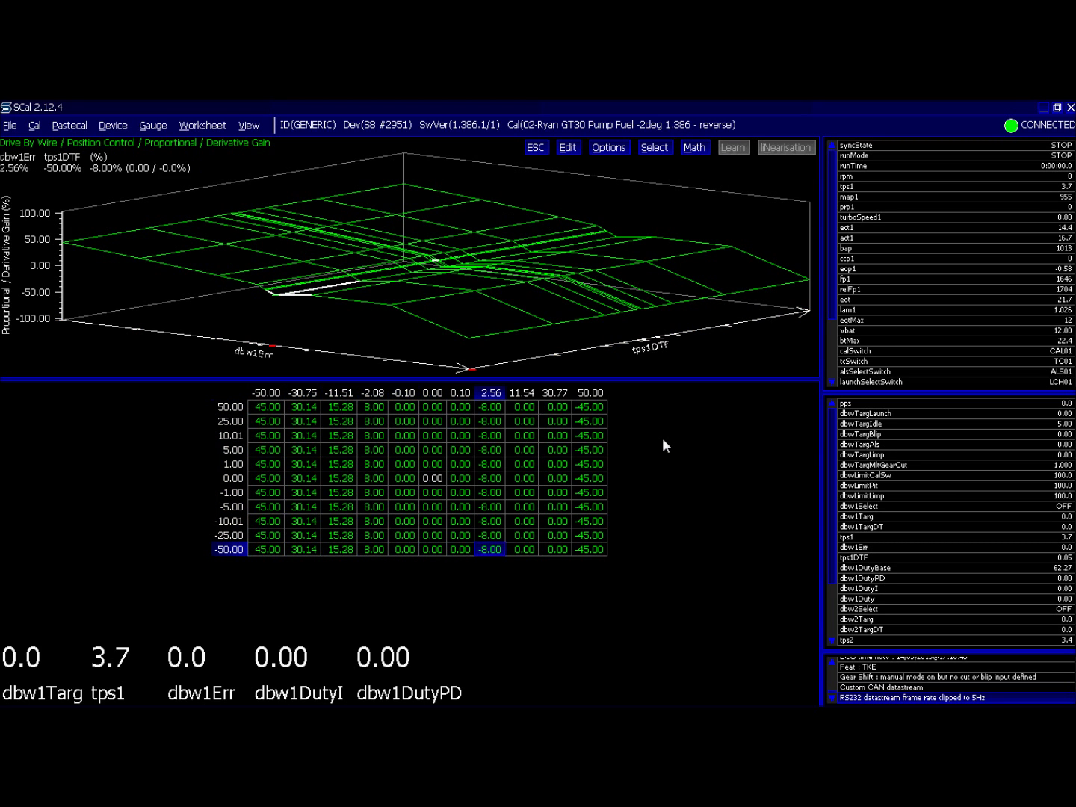
pyautogui.hotkey('shift', 'Right')
pyautogui.hotkey('shift', 'Right')
pyautogui.hotkey('shift', 'Right')
pyautogui.hotkey('shift', 'Up')
pyautogui.hotkey('shift', 'Up')
pyautogui.hotkey('shift', 'Up')
pyautogui.hotkey('shift', 'Up')
pyautogui.hotkey('shift', 'Up')
pyautogui.hotkey('shift', 'Up')
pyautogui.hotkey('shift', 'Up')
pyautogui.hotkey('shift', 'Up')
pyautogui.hotkey('shift', 'Up')
pyautogui.hotkey('shift', 'Up')
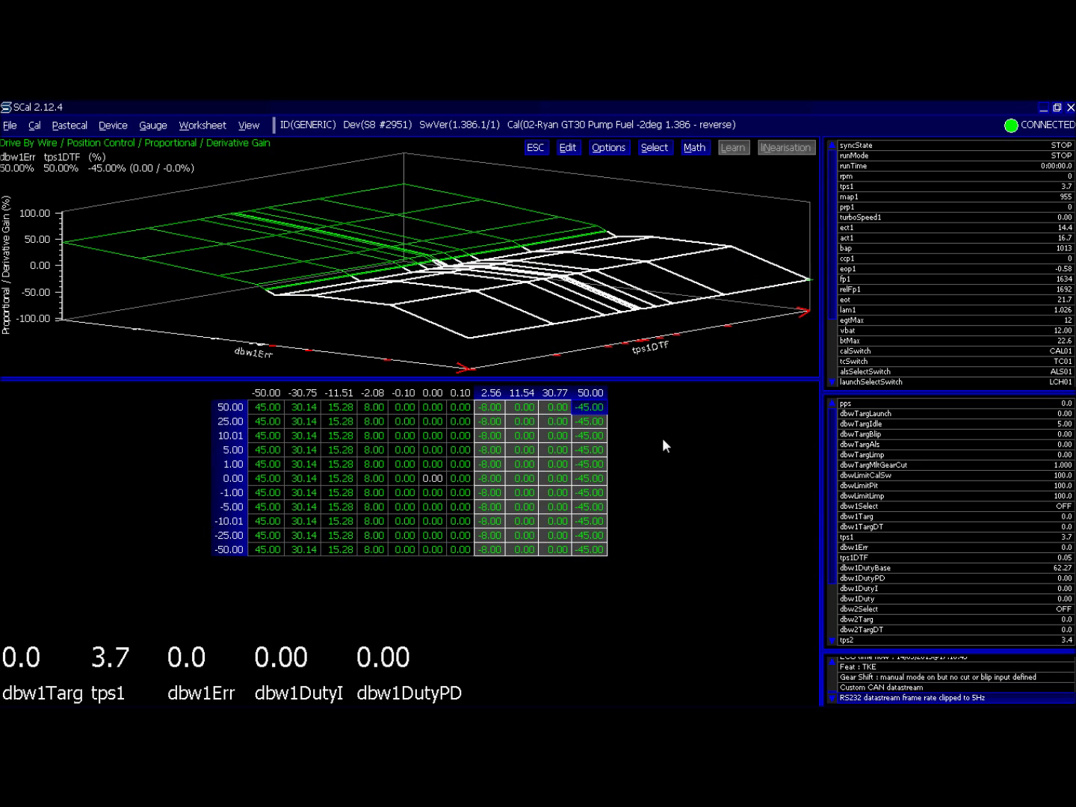
pyautogui.press('m')
pyautogui.press('i')
pyautogui.press('Return')
# Set the whole 0.10 error column of the Proportional / Derivative Gain table to -2.
pyautogui.press('Left')
pyautogui.press('Left')
pyautogui.press('Left')
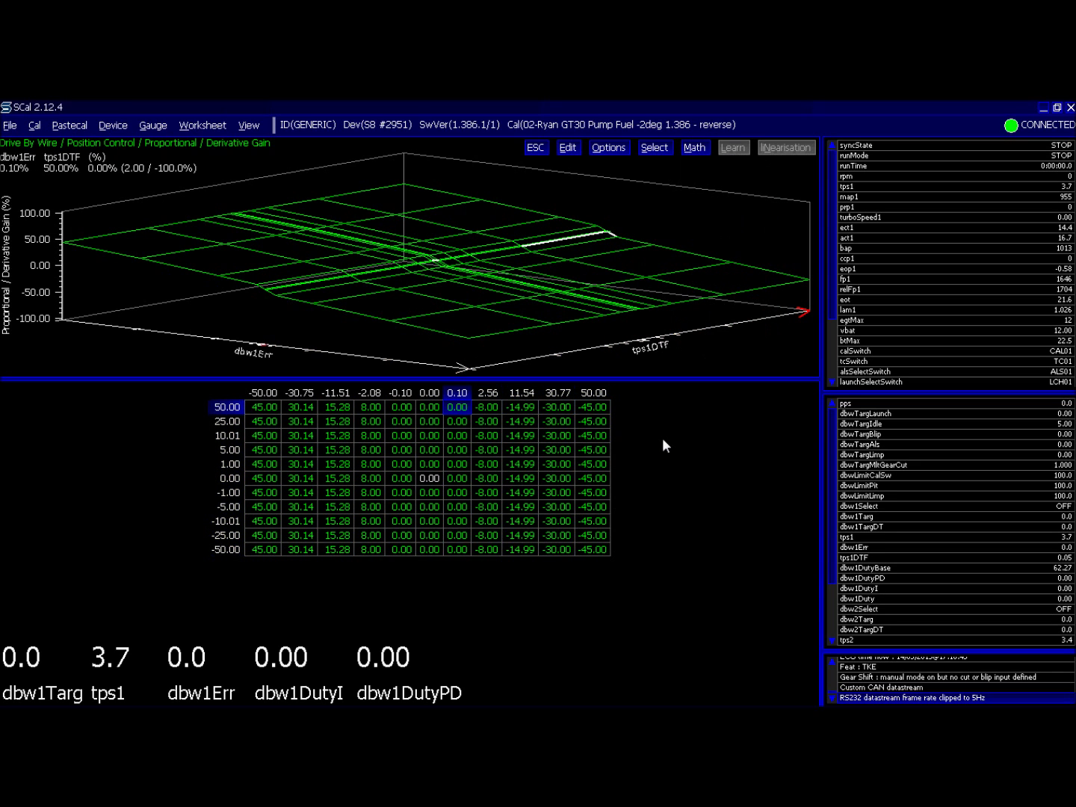
pyautogui.hotkey('shift', 'Down')
pyautogui.hotkey('shift', 'Down')
pyautogui.hotkey('shift', 'Down')
pyautogui.hotkey('shift', 'Down')
pyautogui.hotkey('shift', 'Down')
pyautogui.hotkey('shift', 'Down')
pyautogui.hotkey('shift', 'Down')
pyautogui.hotkey('shift', 'Down')
pyautogui.hotkey('shift', 'Down')
pyautogui.hotkey('shift', 'Down')
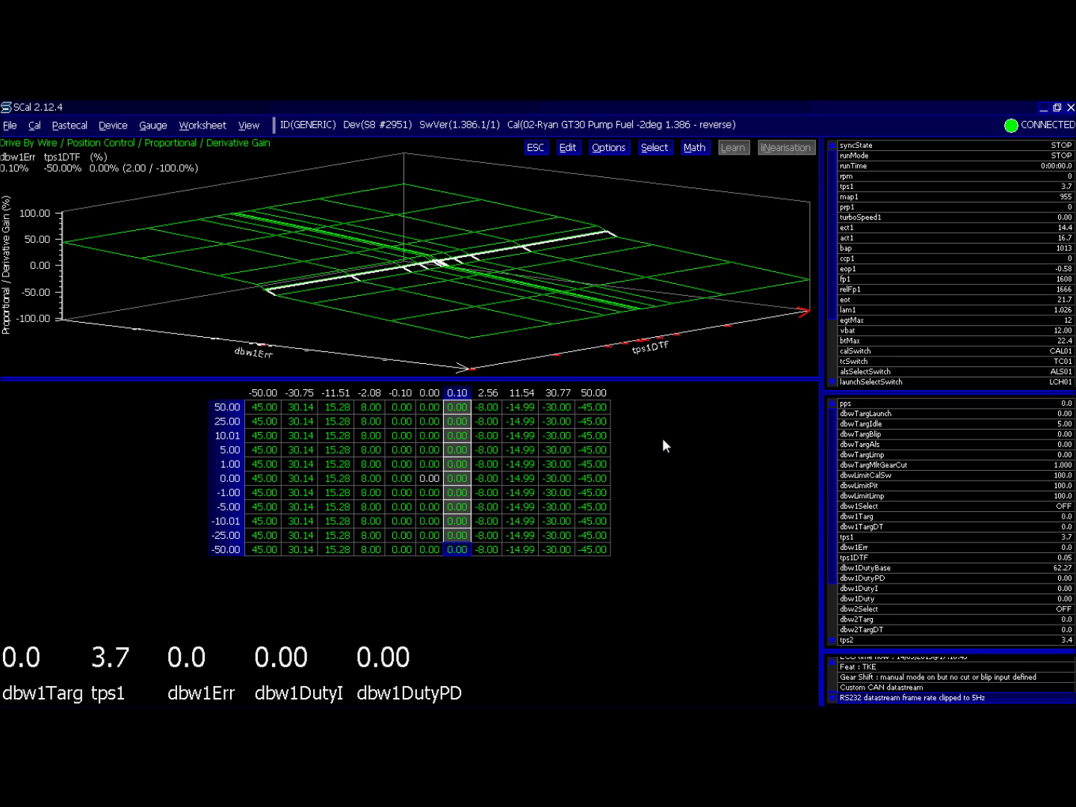
pyautogui.press('=')
pyautogui.write('-2')
pyautogui.press('Return')
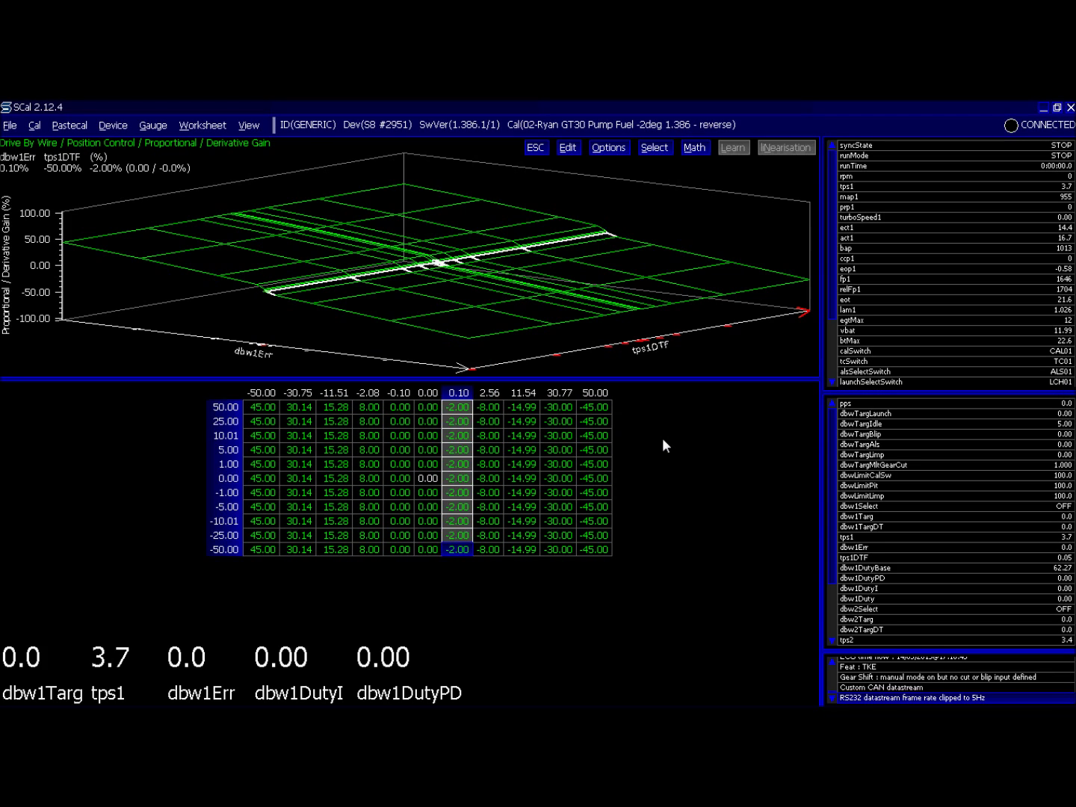
# Set the whole -0.10 error column of the Proportional / Derivative Gain table to 2.
pyautogui.press('Left')
pyautogui.hotkey('shift', 'Up')
pyautogui.hotkey('shift', 'Up')
pyautogui.hotkey('shift', 'Up')
pyautogui.hotkey('shift', 'Up')
pyautogui.hotkey('shift', 'Up')
pyautogui.hotkey('shift', 'Up')
pyautogui.hotkey('shift', 'Up')
pyautogui.hotkey('shift', 'Up')
pyautogui.hotkey('shift', 'Up')
pyautogui.hotkey('shift', 'Up')
pyautogui.press('=')
pyautogui.write('2')
pyautogui.press('Return')
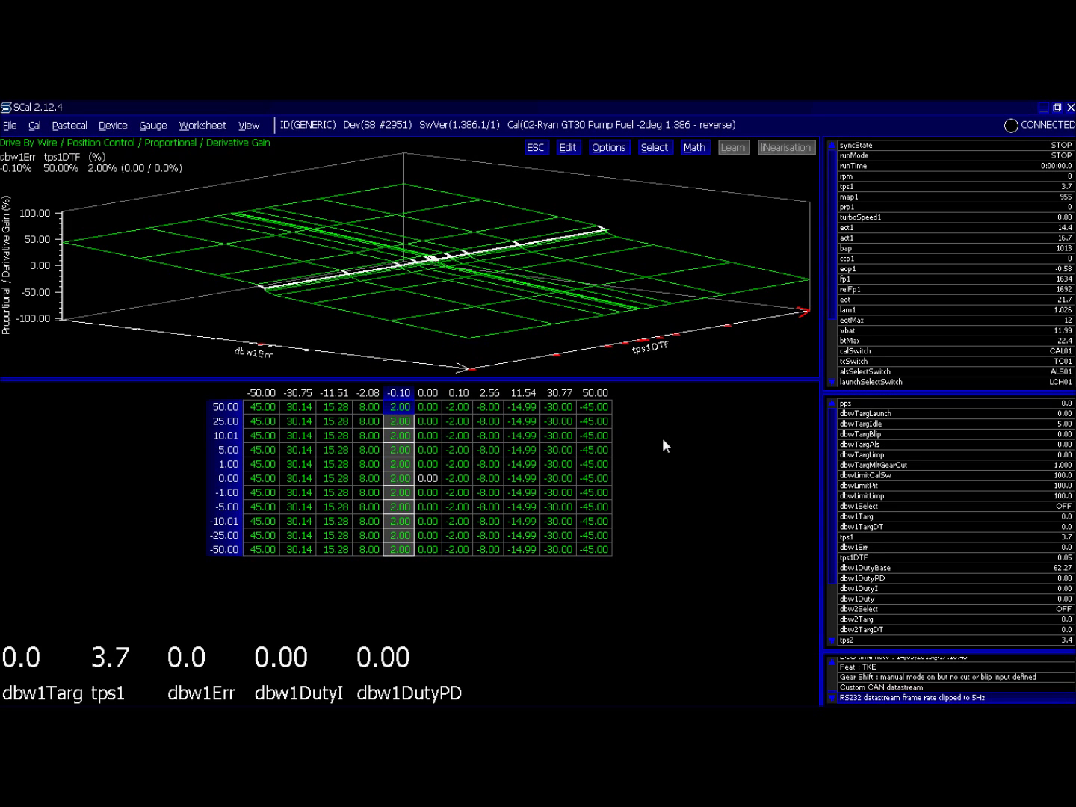
# Rotate the 3D Proportional / Derivative Gain graph to examine the shape of the finished surface.
pyautogui.press('Right')
pyautogui.press('Right')
pyautogui.press('Right')
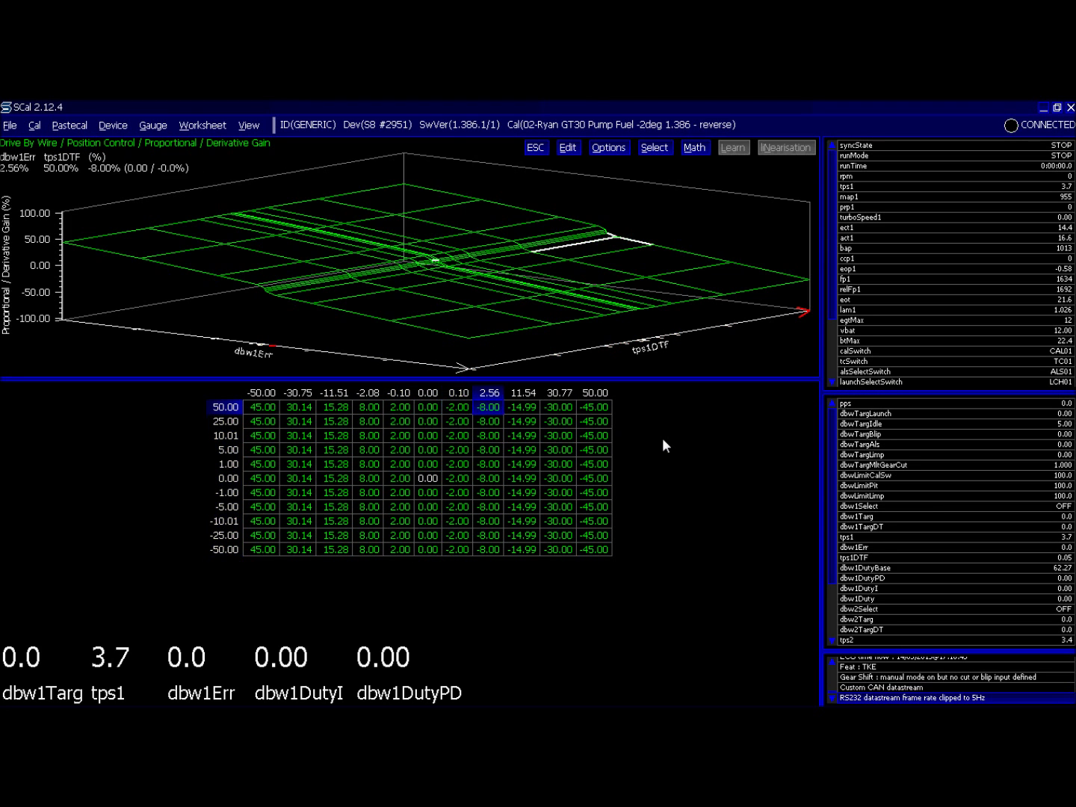
pyautogui.hotkey('ctrl', 'Right')
pyautogui.hotkey('ctrl', 'Right')
pyautogui.hotkey('ctrl', 'Right')
pyautogui.hotkey('ctrl', 'Right')
pyautogui.hotkey('ctrl', 'Right')
pyautogui.hotkey('ctrl', 'Right')
pyautogui.hotkey('ctrl', 'Right')
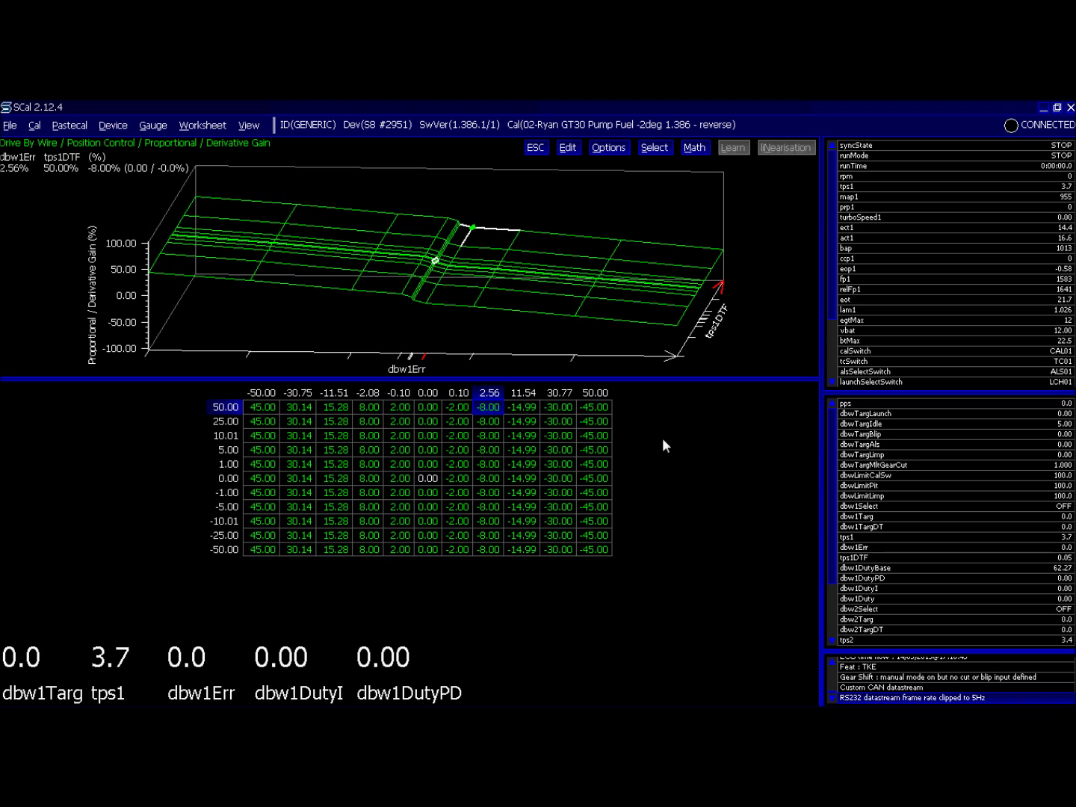
pyautogui.hotkey('ctrl', 'Right')
pyautogui.hotkey('ctrl', 'Right')
pyautogui.hotkey('ctrl', 'Right')
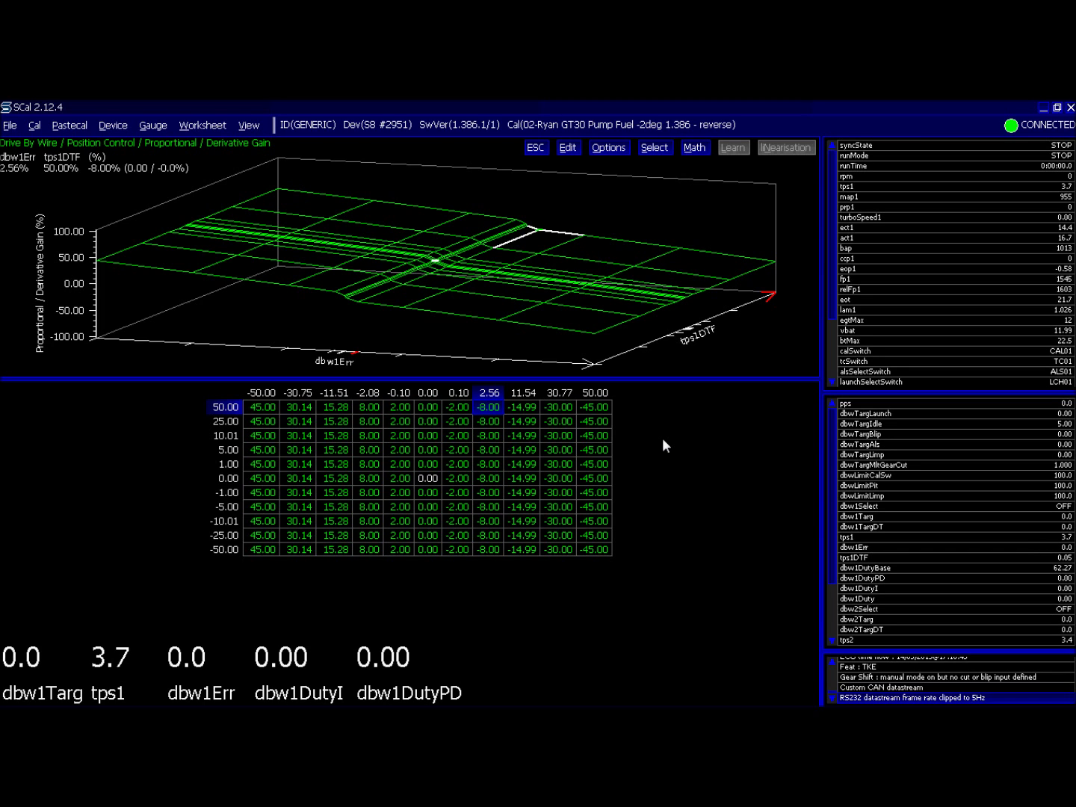
# Open the Integral Gain table and set the gain at the -50.00 and -30.75 error points to 20.
pyautogui.press('Escape')
pyautogui.press('Down')
pyautogui.press('Return')
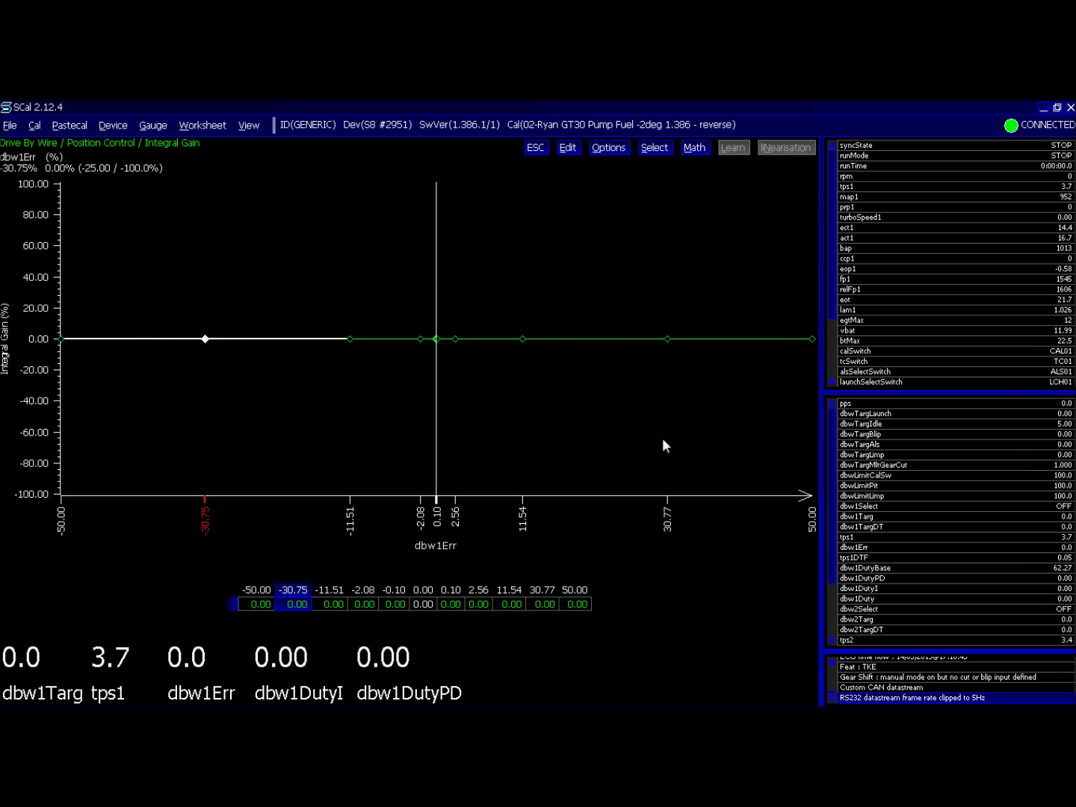
pyautogui.press('Left')
pyautogui.hotkey('shift', 'Right')
pyautogui.press('Return')
pyautogui.write('20')
pyautogui.press('Return')
# Set the integral gain at the 30.77 and 50.00 error points to -20.
pyautogui.press('Right')
pyautogui.press('Right')
pyautogui.press('Right')
pyautogui.press('Right')
pyautogui.press('Right')
pyautogui.press('Right')
pyautogui.press('Right')
pyautogui.press('Right')
pyautogui.press('Right')
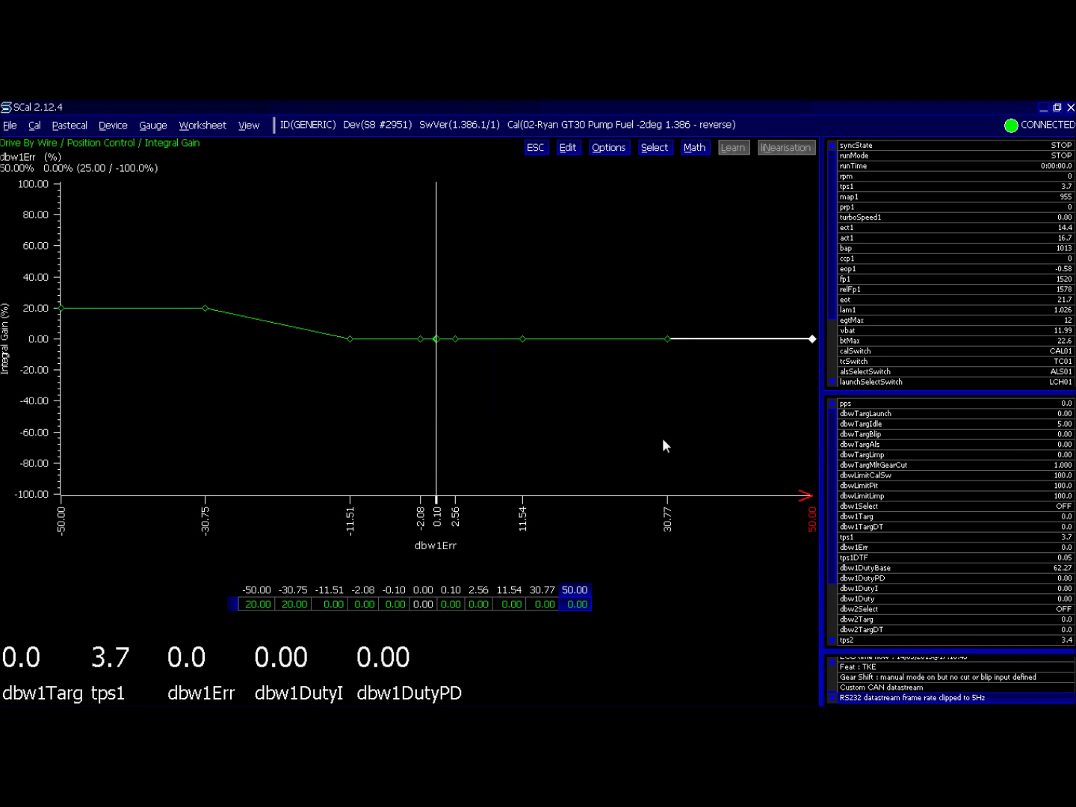
pyautogui.hotkey('shift', 'Left')
pyautogui.press('Return')
pyautogui.write('-2')
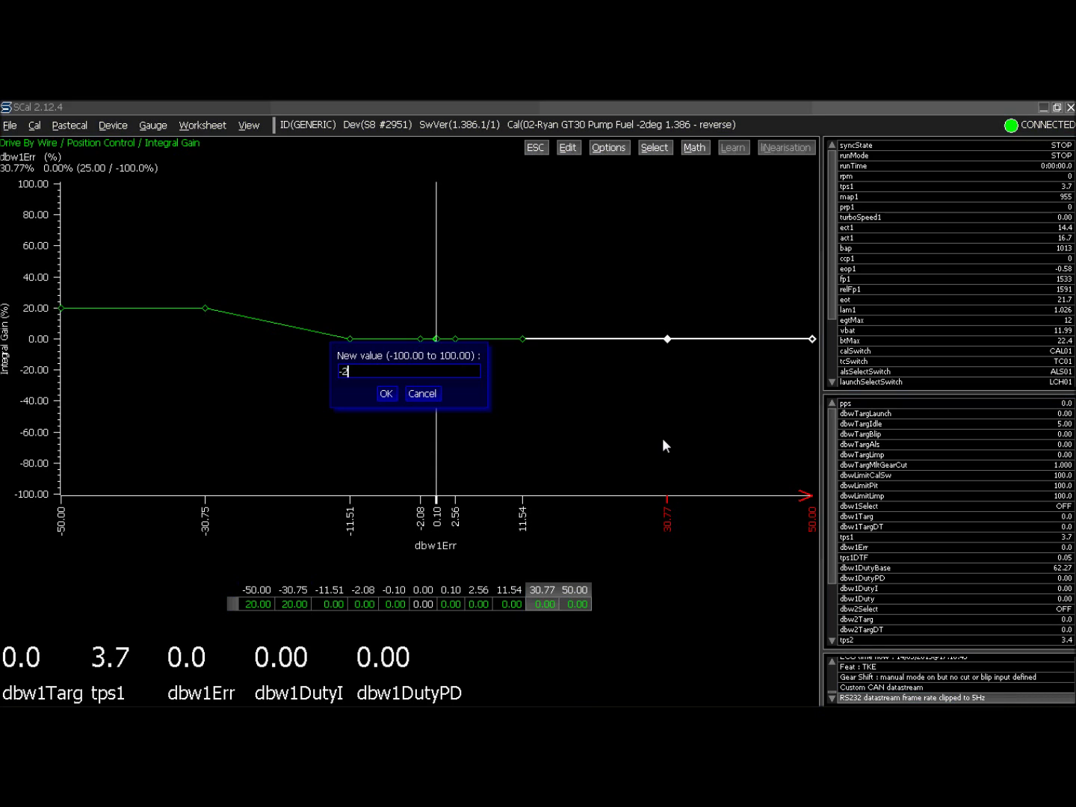
pyautogui.write('0')
pyautogui.press('Return')
# Set the integral gain to -2 at the 0.10 error point and to 2 at the -0.10 error point.
pyautogui.press('Left')
pyautogui.press('Left')
pyautogui.press('Left')
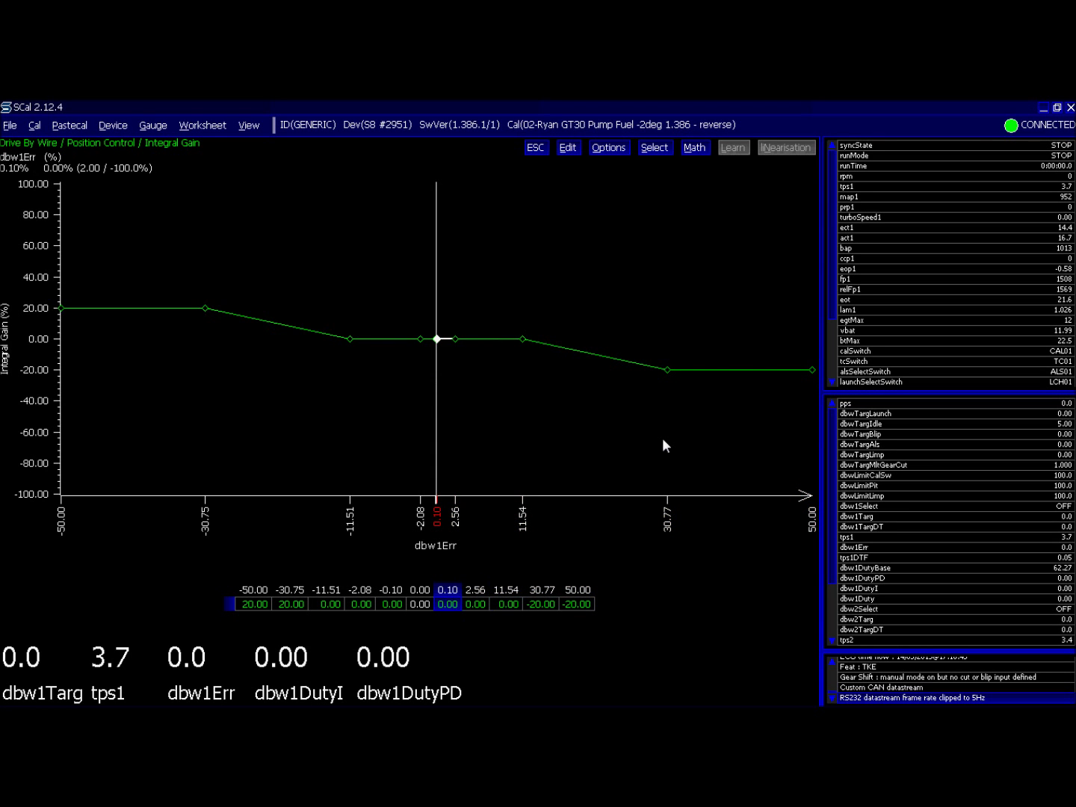
pyautogui.press('Return')
pyautogui.write('-2')
pyautogui.press('Return')
pyautogui.press('Left')
pyautogui.press('Return')
pyautogui.write('2')
pyautogui.press('Return')
# Interpolate the integral gains between the -30.75 and -0.10 error points.
pyautogui.hotkey('shift', 'Left')
pyautogui.hotkey('shift', 'Left')
pyautogui.hotkey('shift', 'Left')
pyautogui.press('m')
pyautogui.press('i')
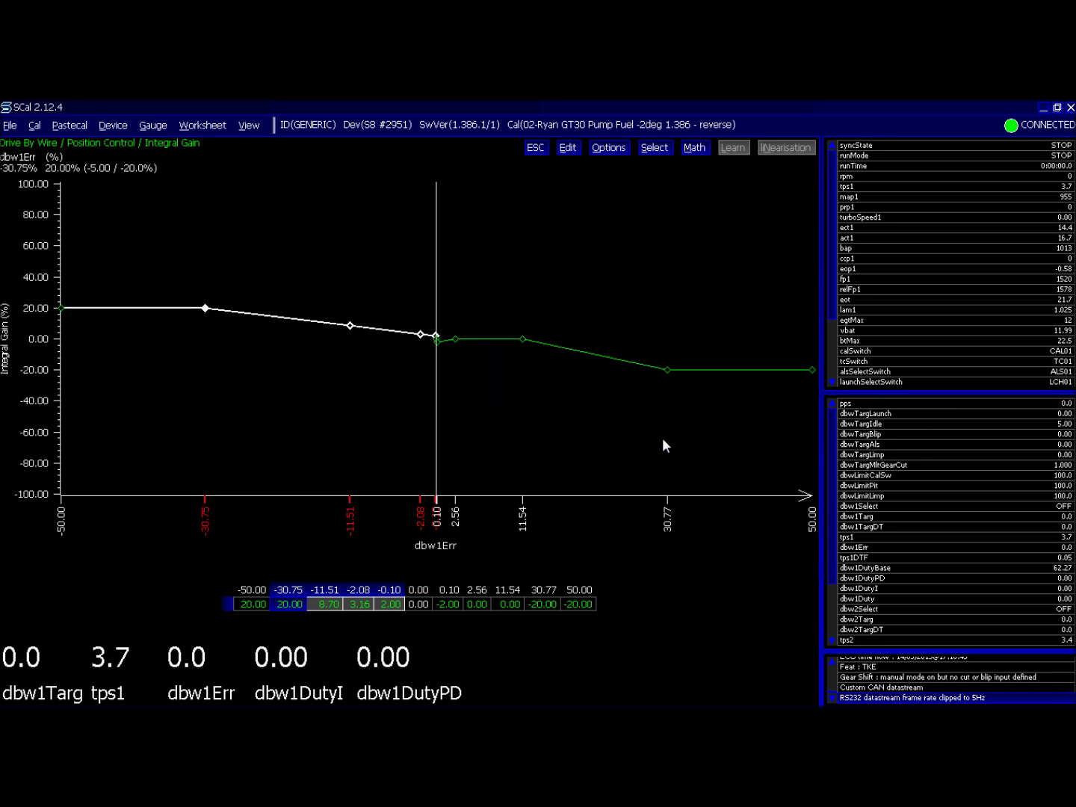
# Interpolate the integral gains between the 0.10 and 30.77 error points and close the Integral Gain table.
pyautogui.press('Right')
pyautogui.press('Right')
pyautogui.hotkey('shift', 'Right')
pyautogui.hotkey('shift', 'Right')
pyautogui.hotkey('shift', 'Right')
pyautogui.press('m')
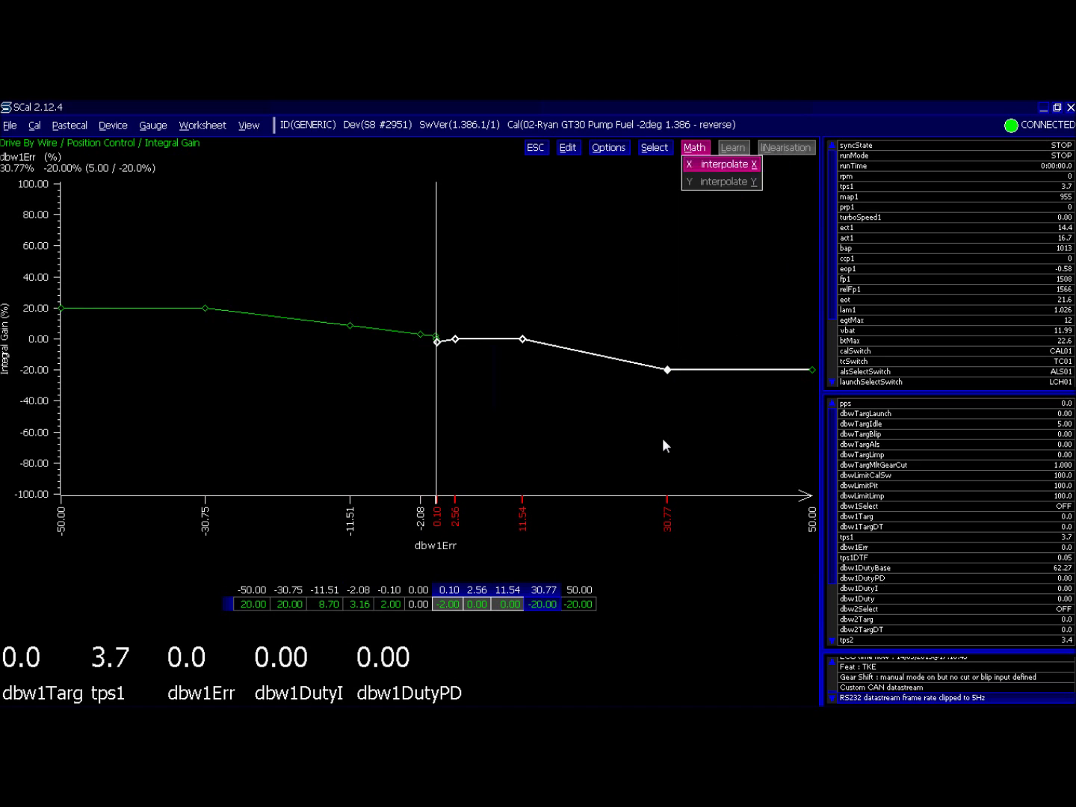
pyautogui.press('x')
pyautogui.press('Escape')
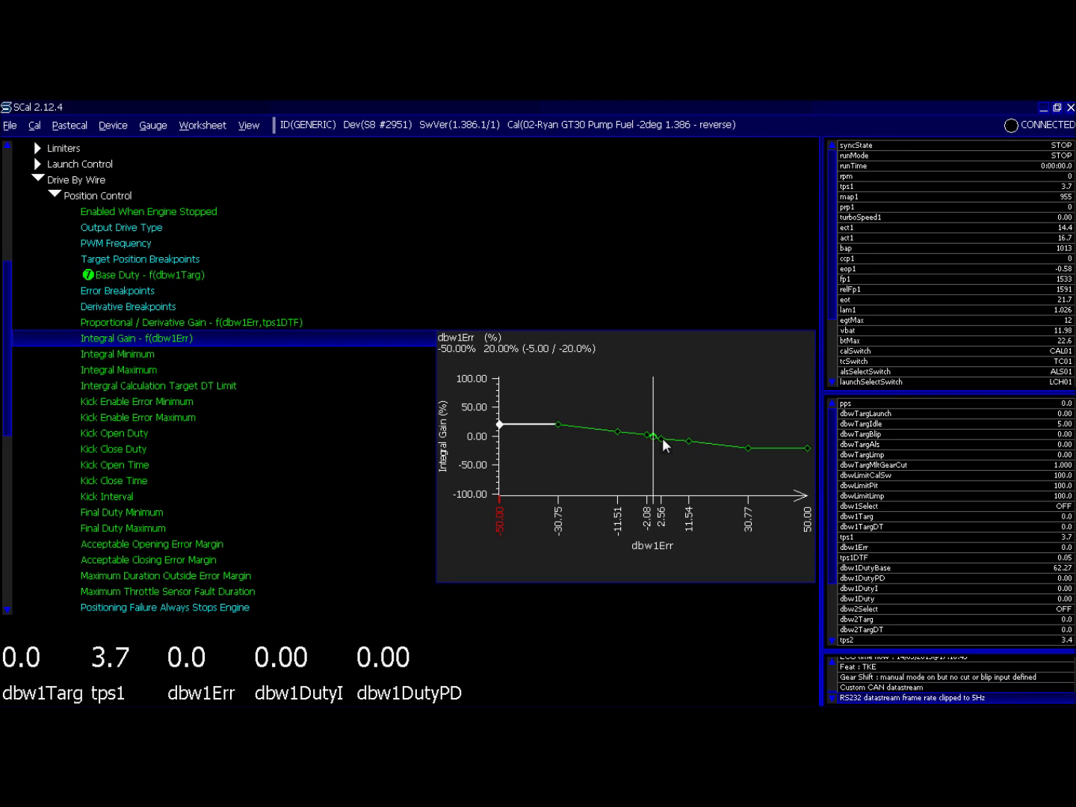
# Look through the Position Control settings around the gain tables, the integral limits and Output Drive Type.
pyautogui.press('Down')
pyautogui.press('Down')
pyautogui.press('Down')
pyautogui.press('Down')
pyautogui.press('Down')
pyautogui.press('Down')
pyautogui.press('Down')
pyautogui.press('Down')
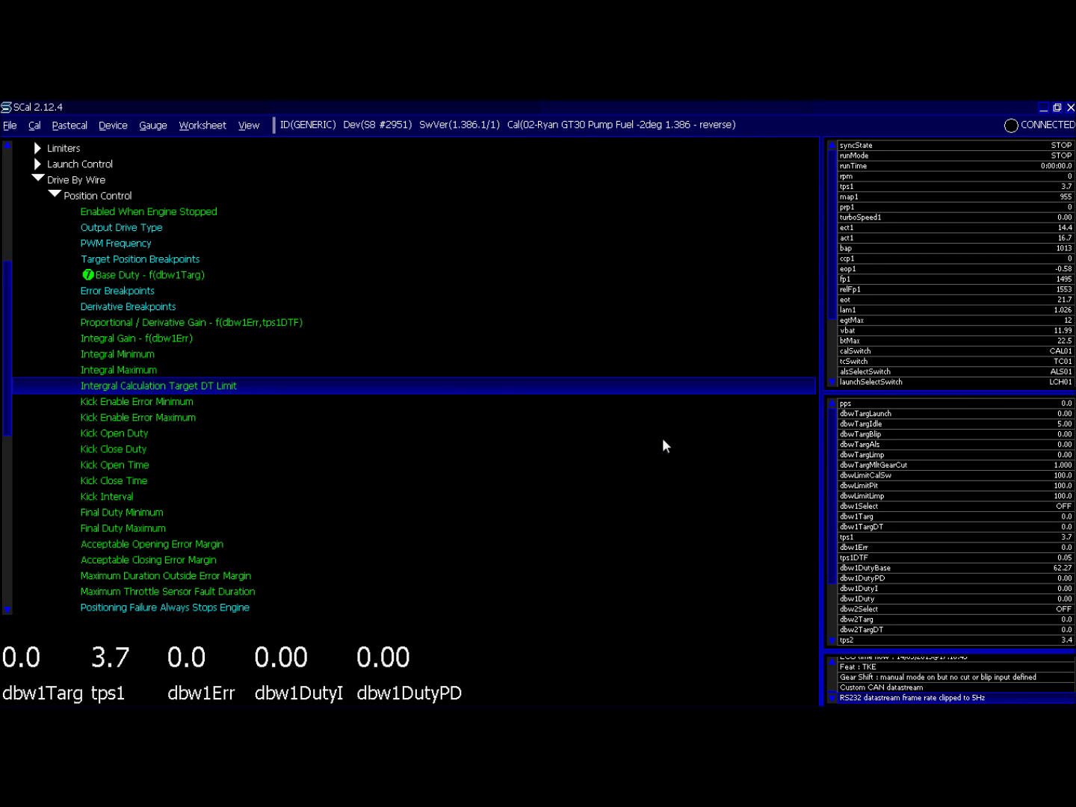
pyautogui.press('Up')
pyautogui.press('Up')
pyautogui.press('Up')
pyautogui.press('Up')
pyautogui.press('Up')
pyautogui.press('Up')
pyautogui.press('Up')
pyautogui.press('Up')
pyautogui.press('Up')
pyautogui.press('Up')
pyautogui.press('Up')
pyautogui.press('Up')
pyautogui.press('Up')
pyautogui.press('Up')
pyautogui.press('Up')
pyautogui.press('Up')
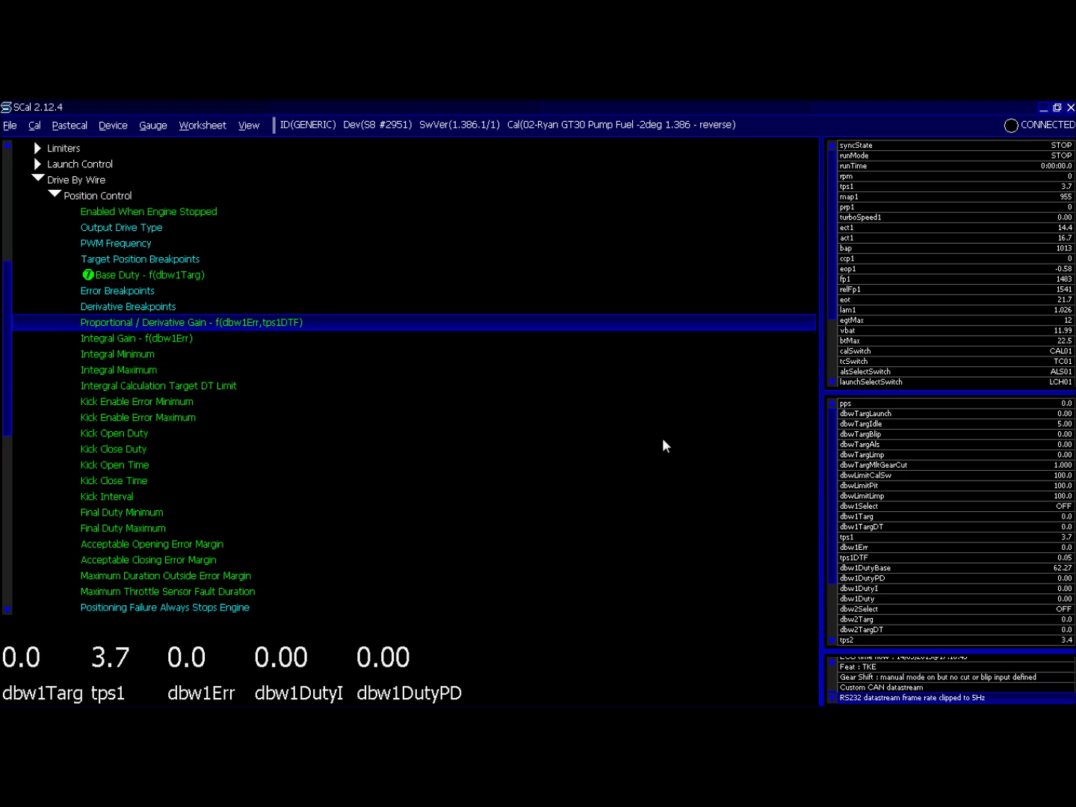
pyautogui.press('Down')
pyautogui.press('Down')
pyautogui.press('Down')
pyautogui.press('Down')
pyautogui.press('Down')
pyautogui.press('Down')
pyautogui.press('Down')
pyautogui.press('Down')
pyautogui.press('Down')
pyautogui.press('Down')
pyautogui.press('Down')
pyautogui.press('Down')
pyautogui.press('Down')
pyautogui.press('Down')
pyautogui.press('Down')
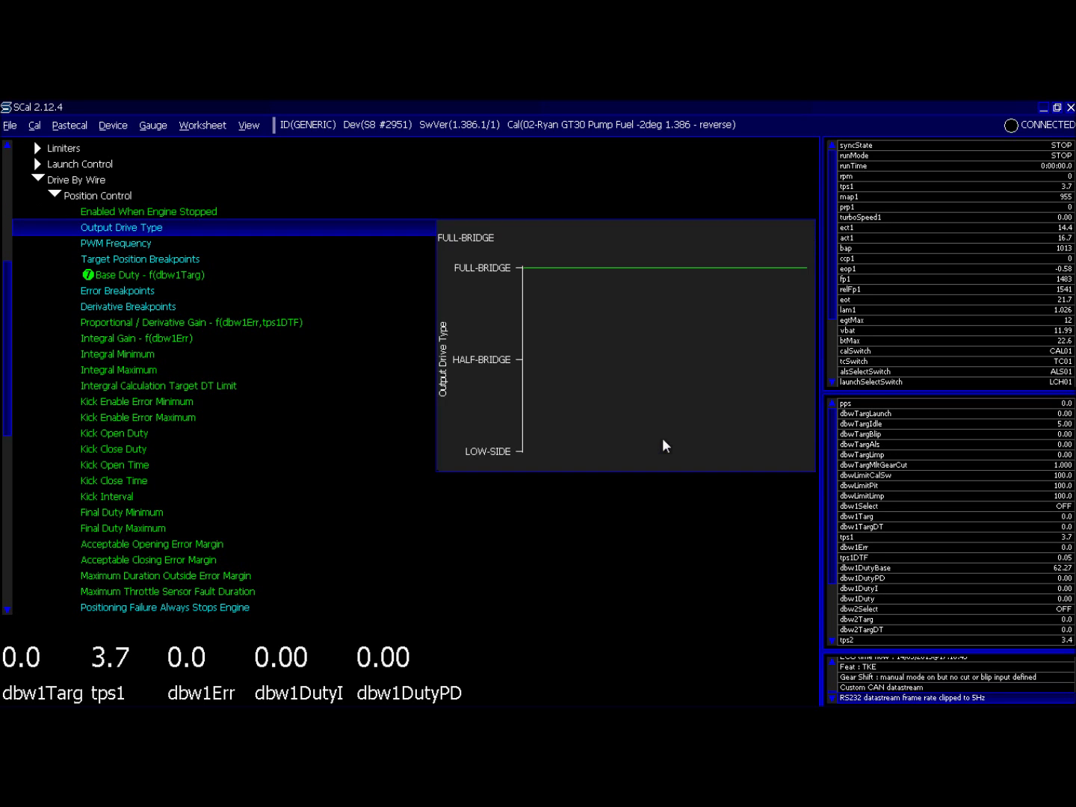
# Examine the Acceptable Closing Error Margin and Acceptable Opening Error Margin settings under Position Control.
pyautogui.press('Down')
pyautogui.press('Down')
pyautogui.press('Down')
pyautogui.press('Down')
pyautogui.press('Down')
pyautogui.press('Down')
pyautogui.press('Down')
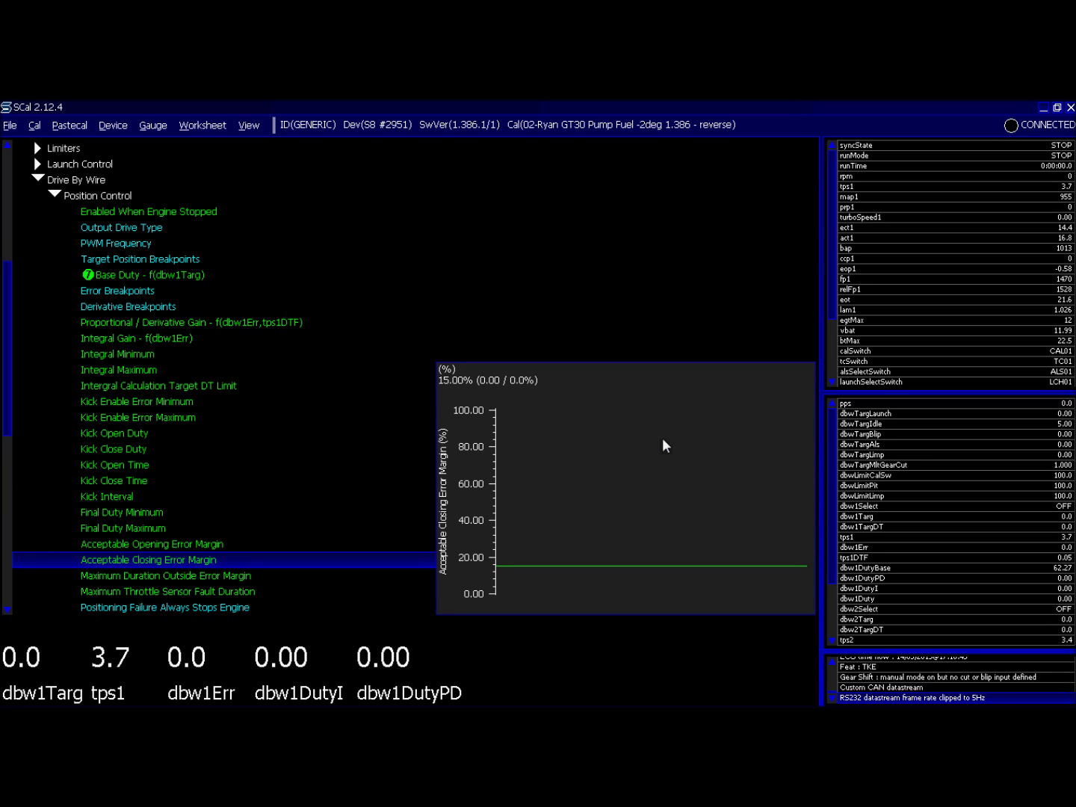
pyautogui.press('Down')
pyautogui.press('Up')
pyautogui.press('Up')
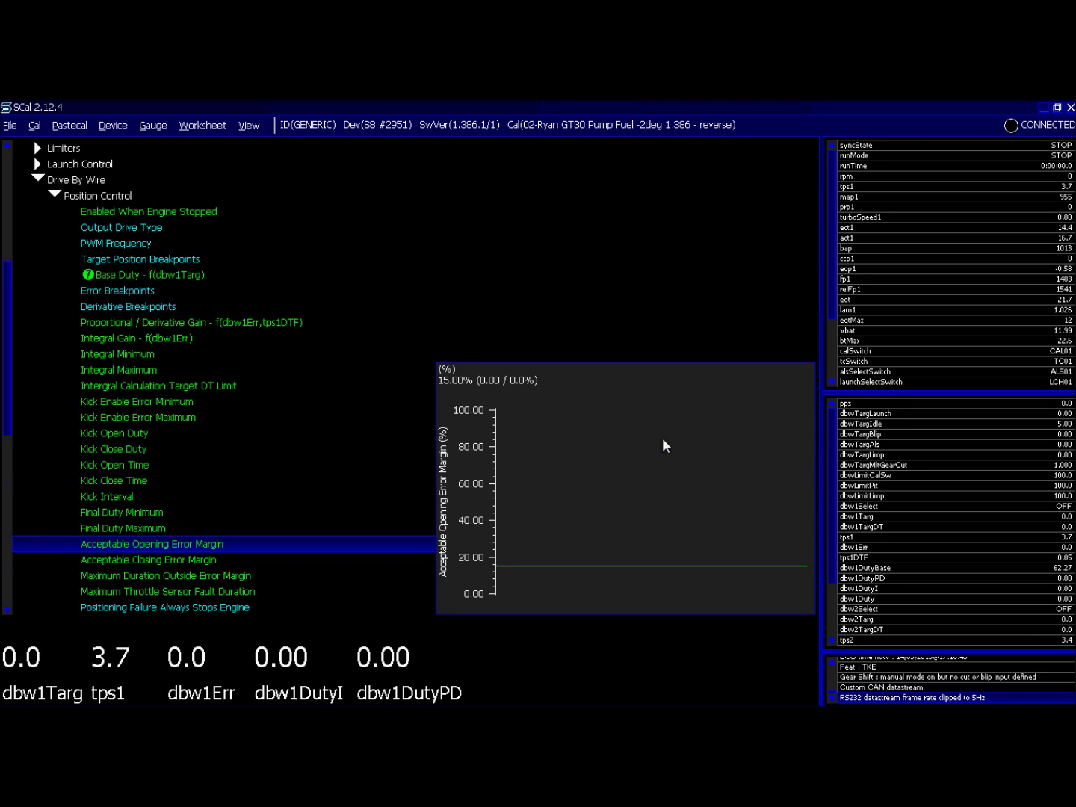
# Examine the Maximum Duration Outside Error Margin and Maximum Throttle Sensor Fault Duration settings under Position Control.
pyautogui.press('Down')
pyautogui.press('Down')
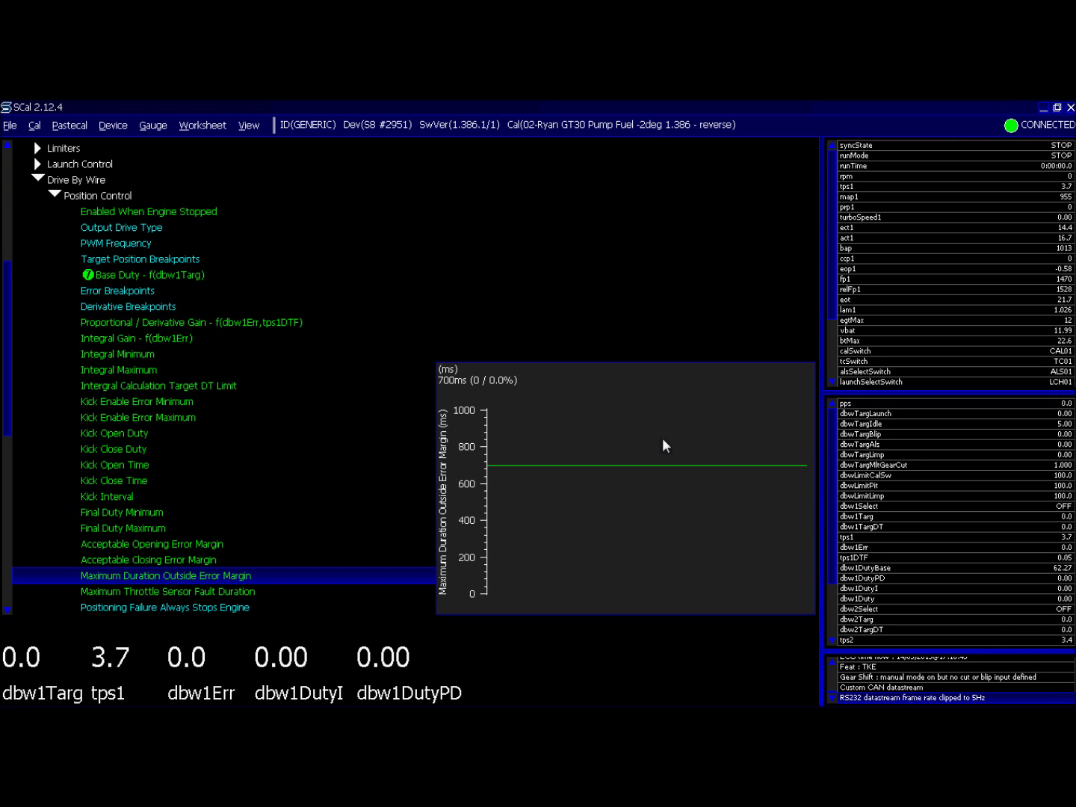
pyautogui.press('Down')
pyautogui.press('Up')
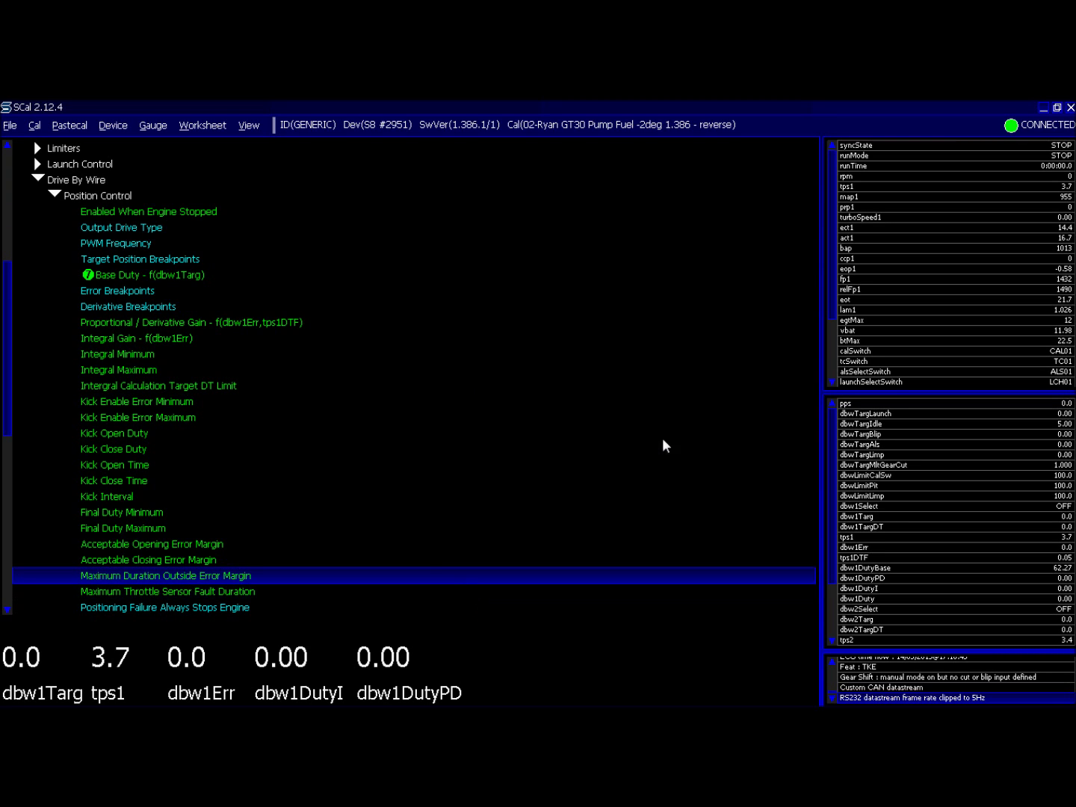
pyautogui.press('Down')
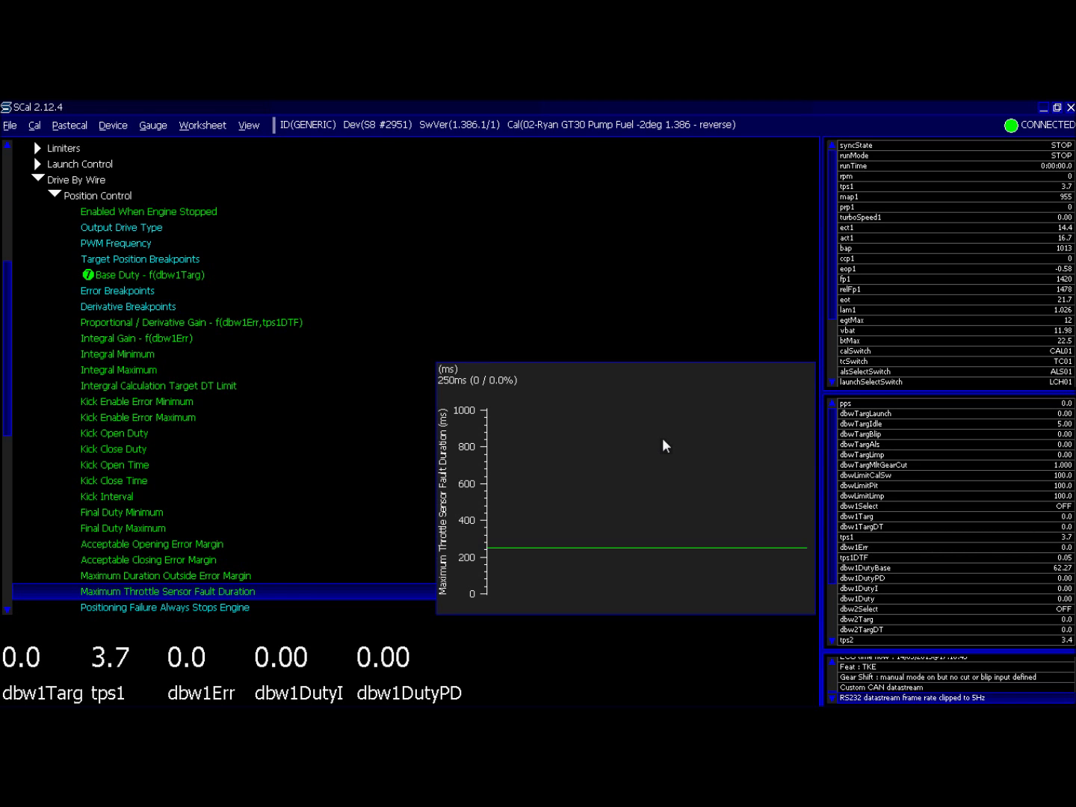
pyautogui.press('Up')
pyautogui.press('Up')
pyautogui.press('Up')
pyautogui.press('Down')
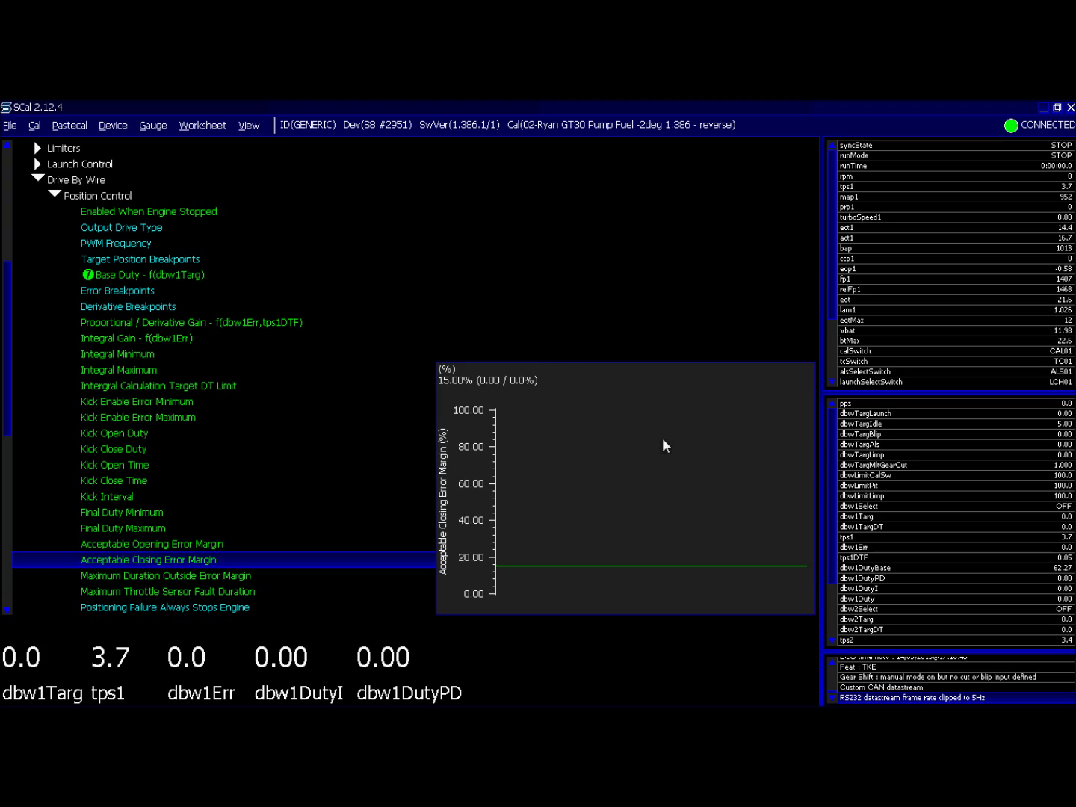
# Examine the Final Duty Minimum and Final Duty Maximum settings under Position Control.
pyautogui.press('Up')
pyautogui.press('Up')
pyautogui.press('Up')
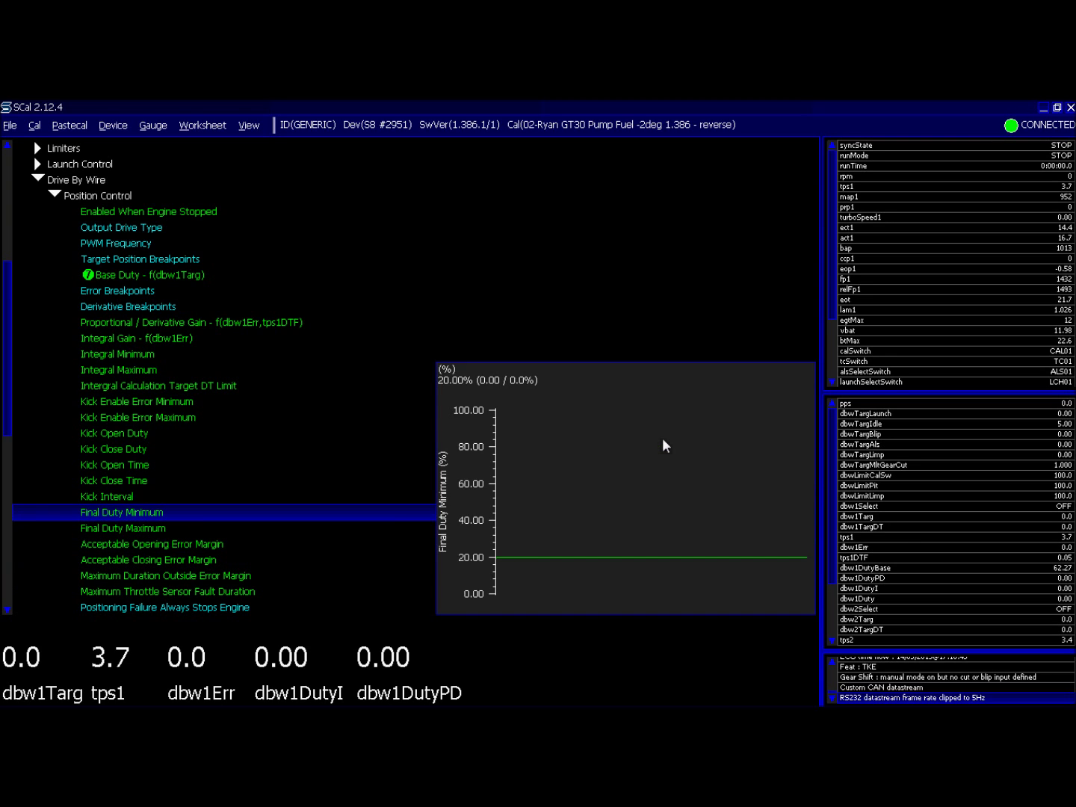
pyautogui.press('Down')
pyautogui.press('Up')
pyautogui.press('Down')
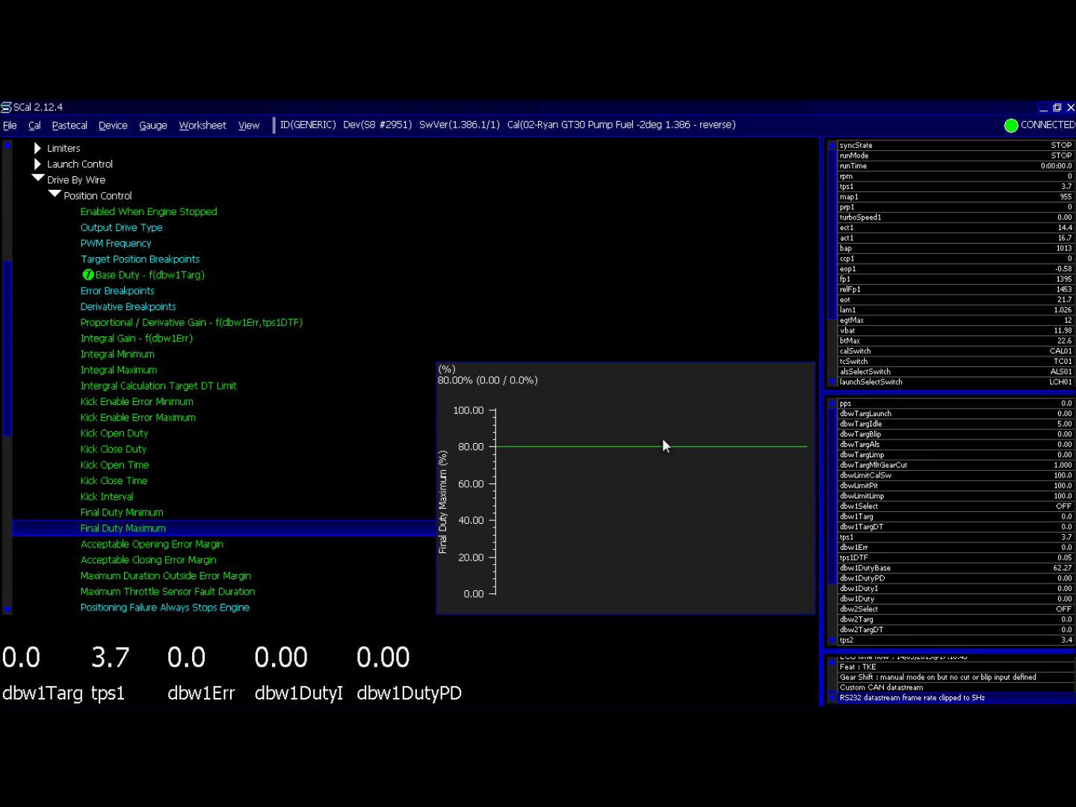
pyautogui.press('Up')
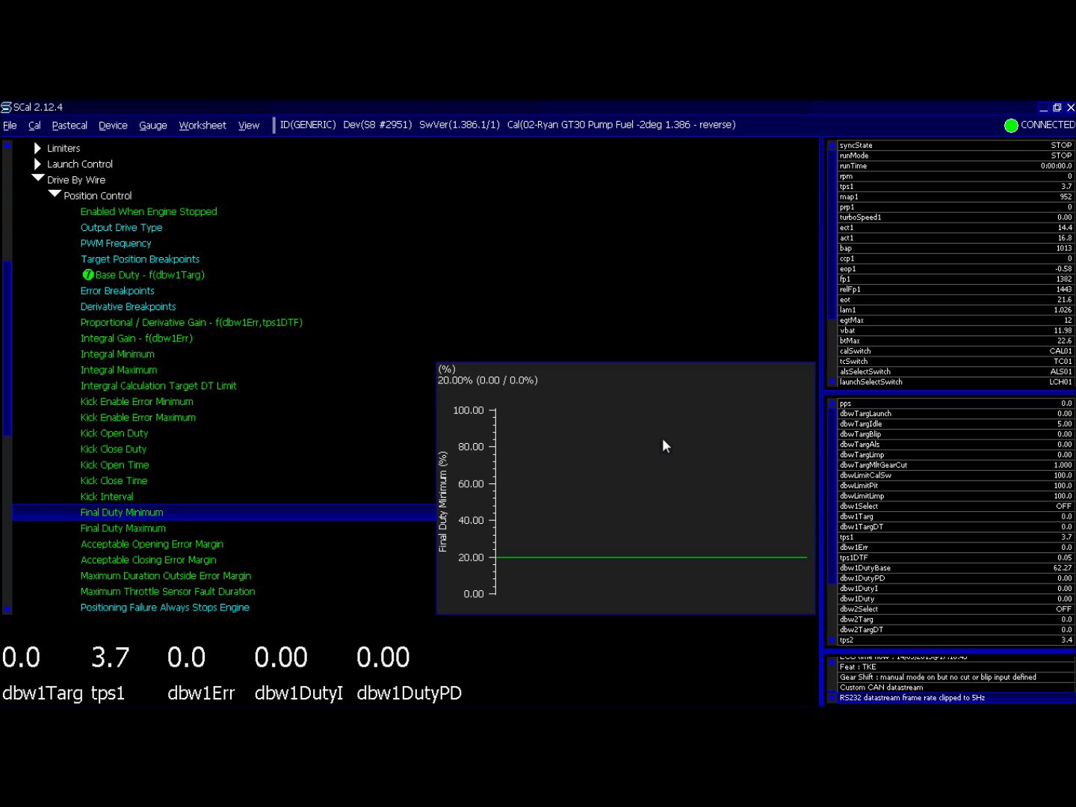
pyautogui.press('Down')
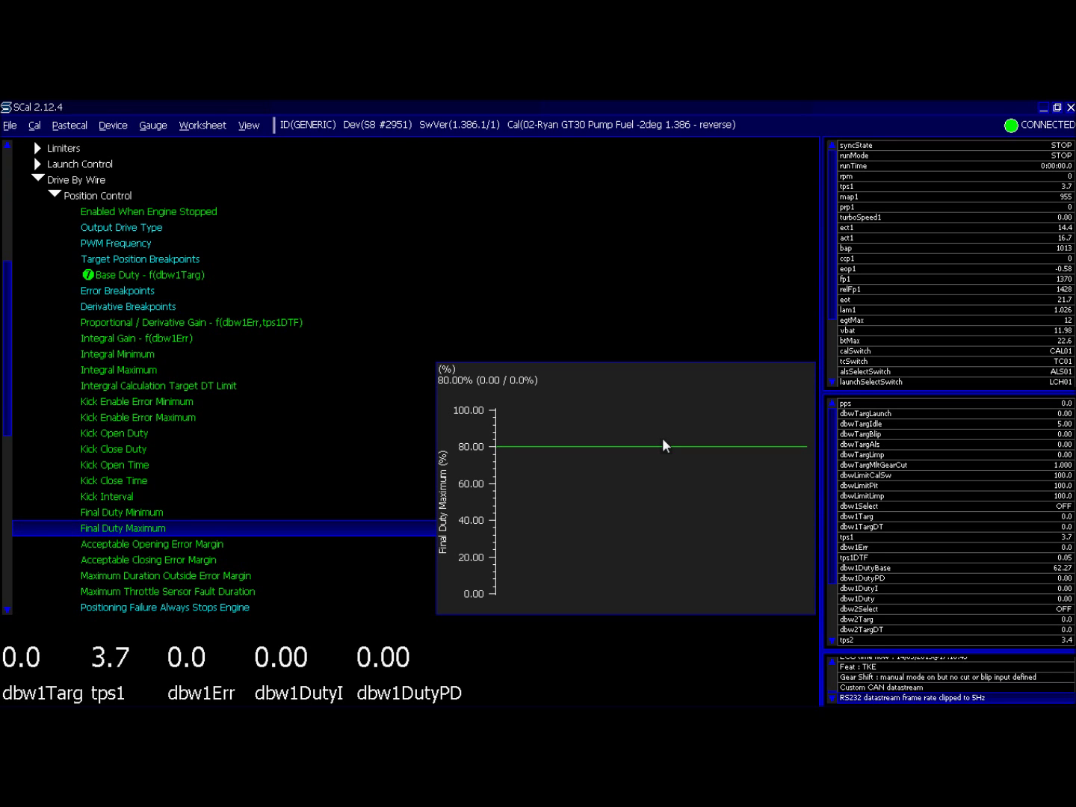
# Examine the Kick Open Duty and Kick Close Duty settings under Position Control.
pyautogui.press('Up')
pyautogui.press('Up')
pyautogui.press('Up')
pyautogui.press('Up')
pyautogui.press('Up')
pyautogui.press('Up')
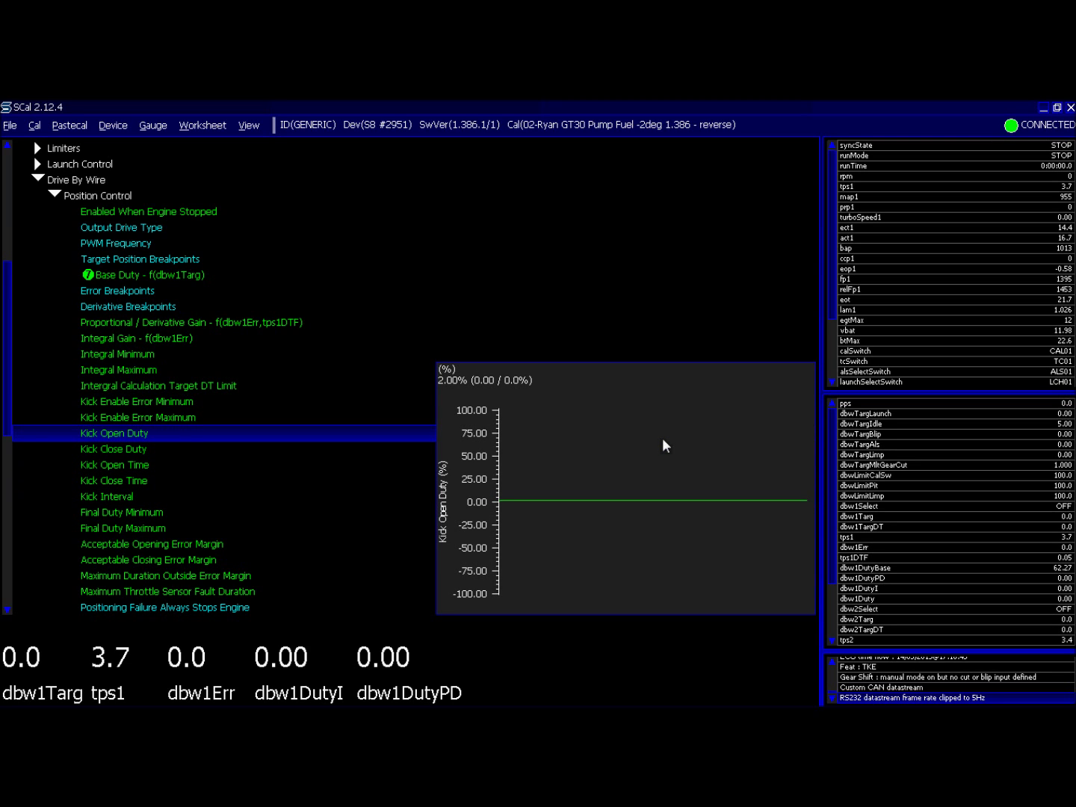
pyautogui.press('Down')
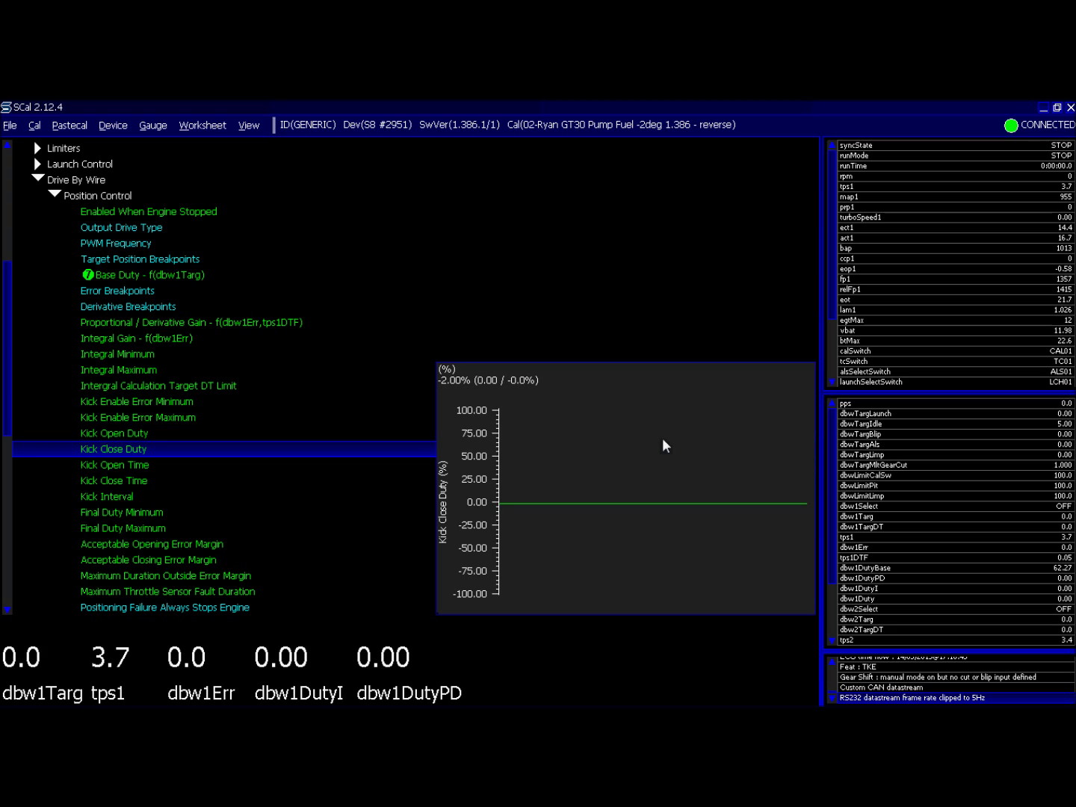
# Set Enabled When Engine Stopped under Position Control to ENABLED and return to the calibration list.
pyautogui.press('Up')
pyautogui.press('Up')
pyautogui.press('Up')
pyautogui.press('Up')
pyautogui.press('Up')
pyautogui.press('Up')
pyautogui.press('Up')
pyautogui.press('Up')
pyautogui.press('Up')
pyautogui.press('Up')
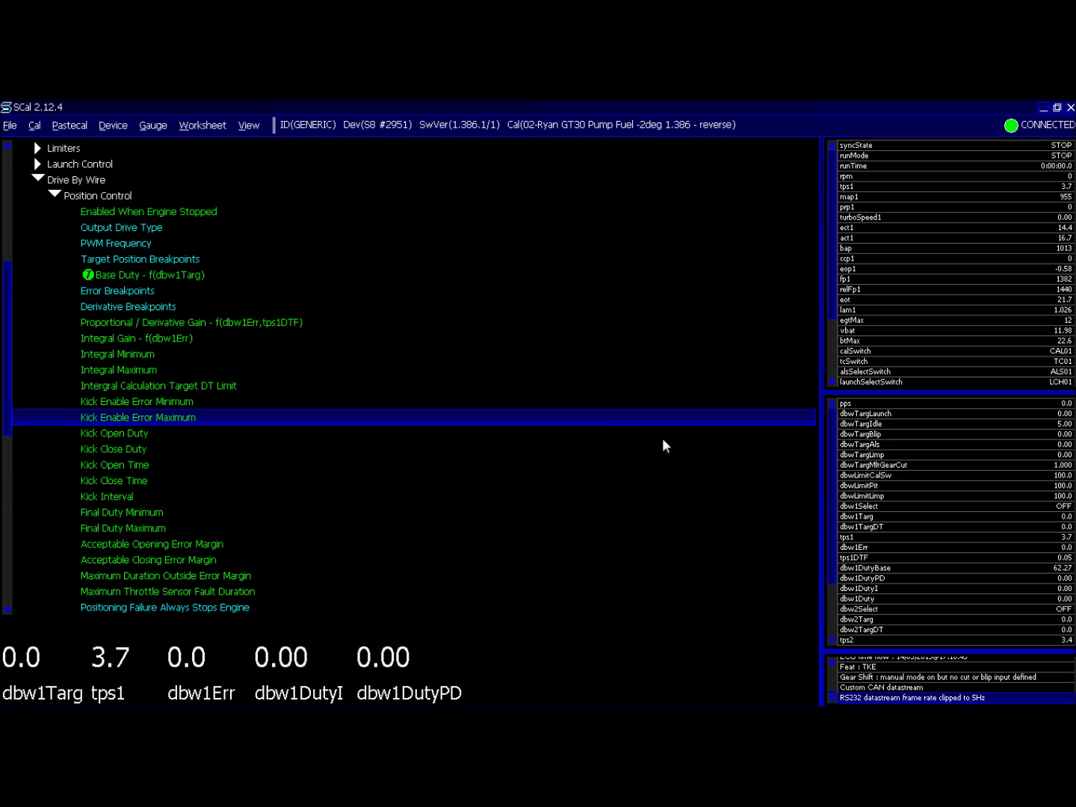
pyautogui.press('Up')
pyautogui.press('Up')
pyautogui.press('Up')
pyautogui.press('Up')
pyautogui.press('Up')
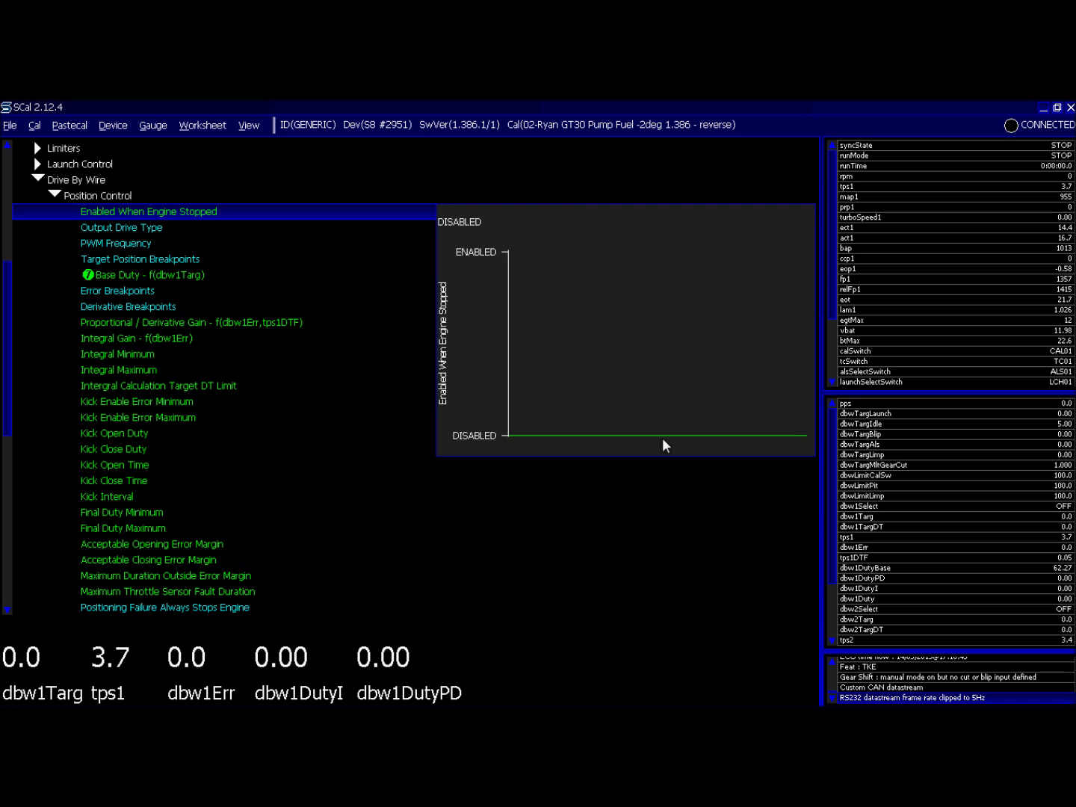
pyautogui.press('Return')
pyautogui.press('Return')
pyautogui.press('Return')
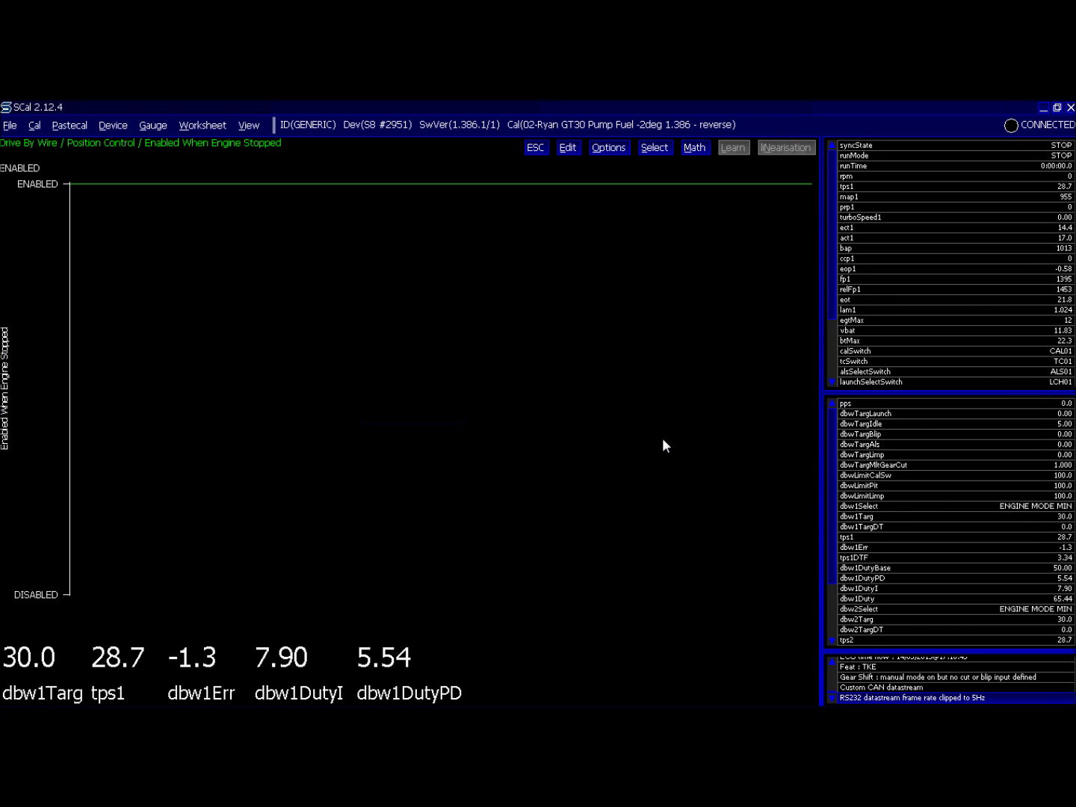
pyautogui.press('Escape')
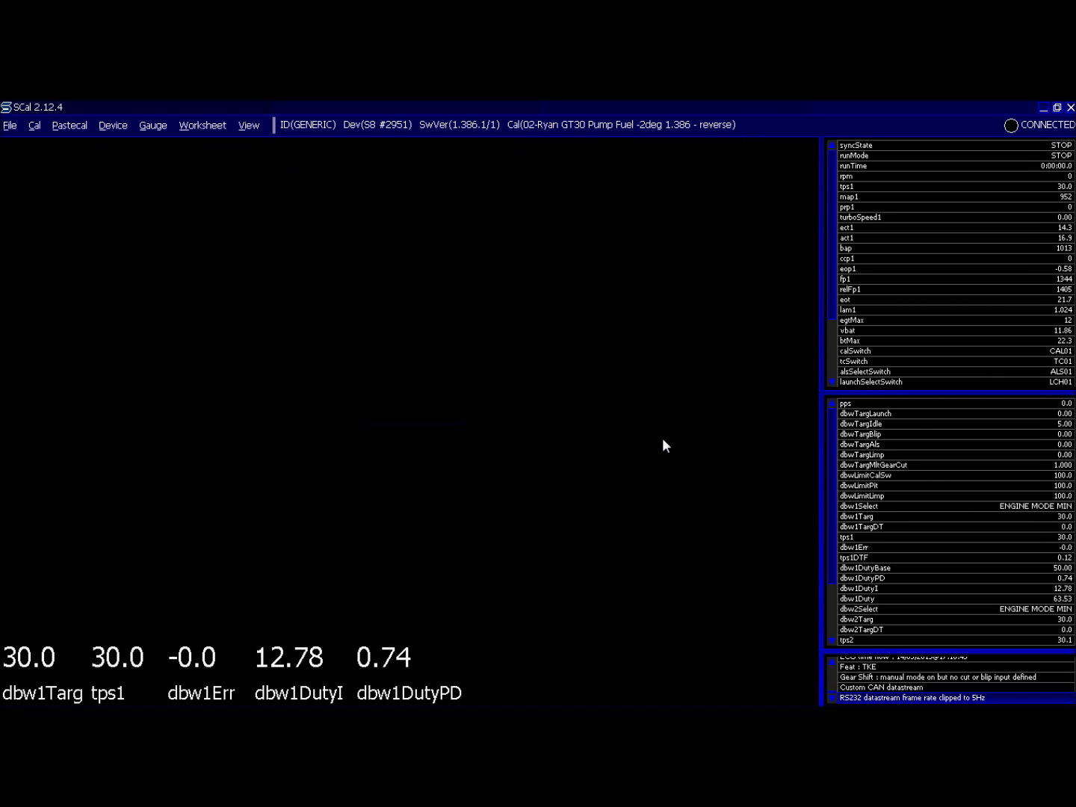
# Set the Base Duty at the 30.00 dbw1Targ point to 60.01%.
pyautogui.press('Down')
pyautogui.press('Down')
pyautogui.press('Down')
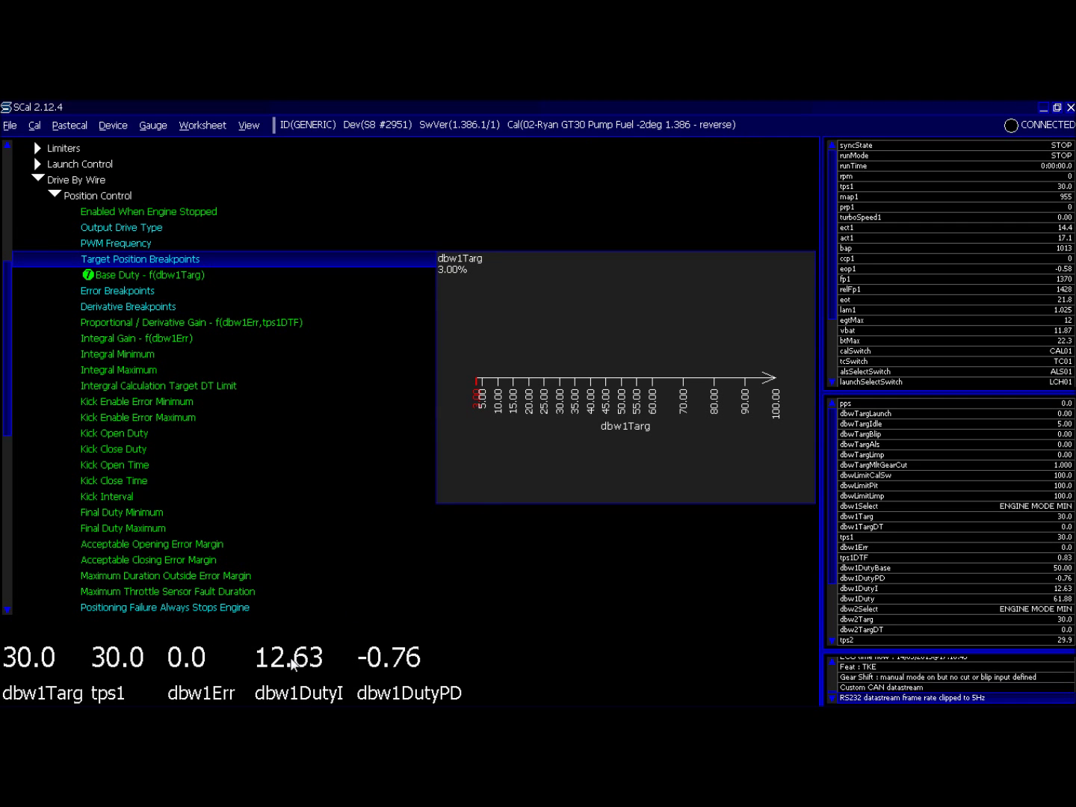
pyautogui.press('Down')
pyautogui.press('Return')
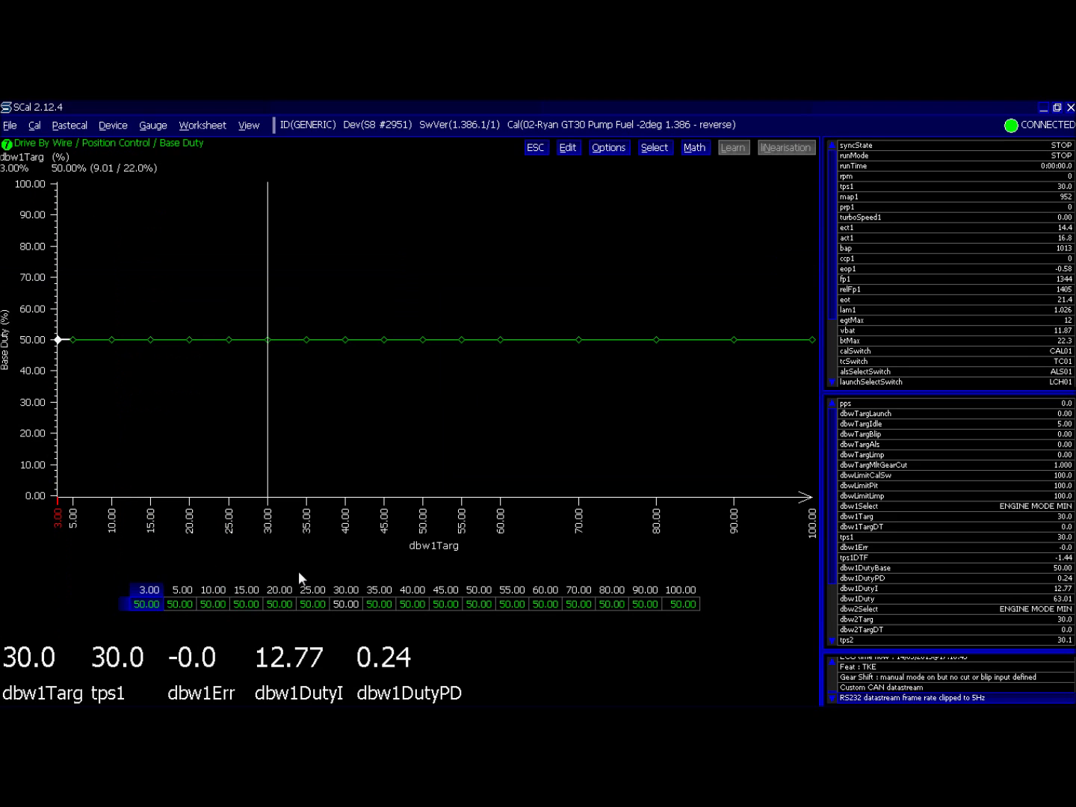
pyautogui.press('Right')
pyautogui.press('Right')
pyautogui.press('Right')
pyautogui.press('Right')
pyautogui.press('Right')
pyautogui.press('Right')
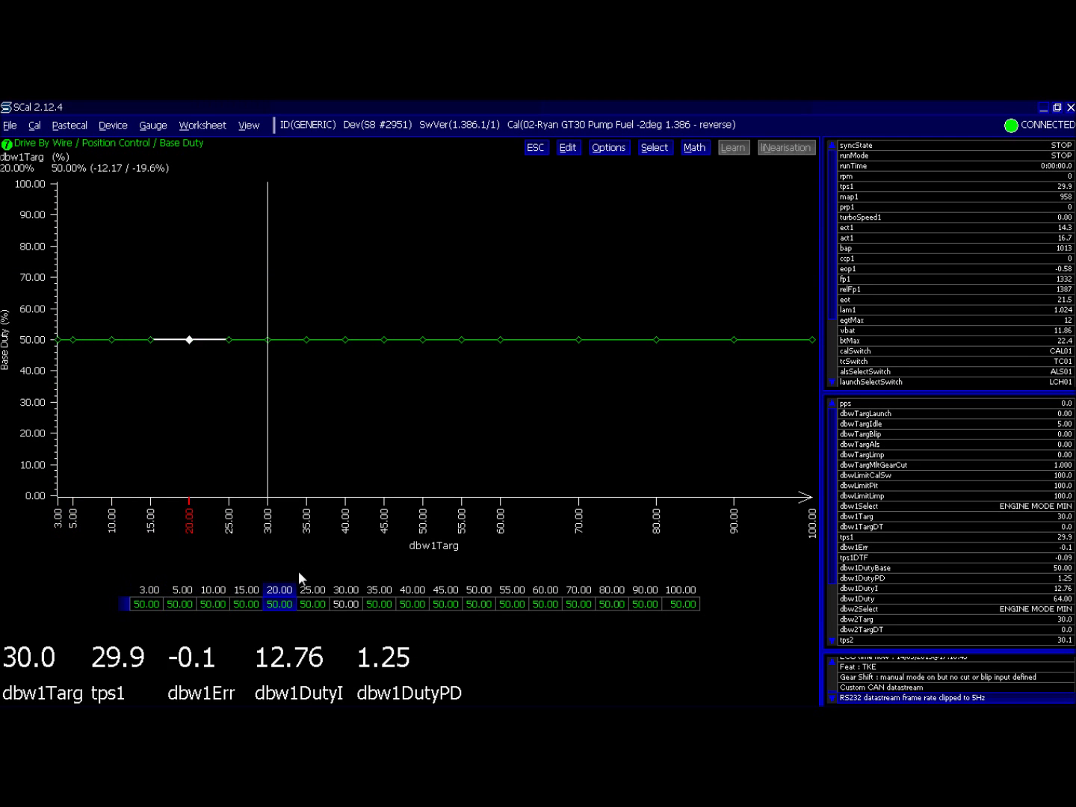
pyautogui.press('Right')
pyautogui.press('Left')
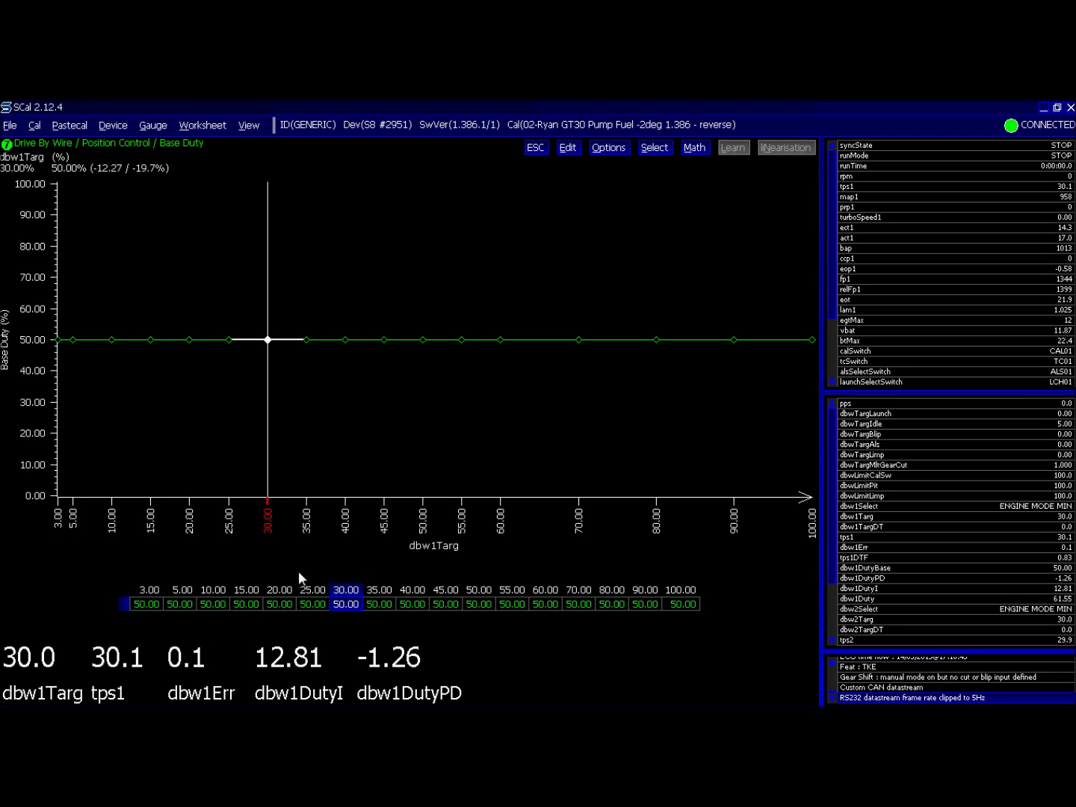
pyautogui.press('Return')
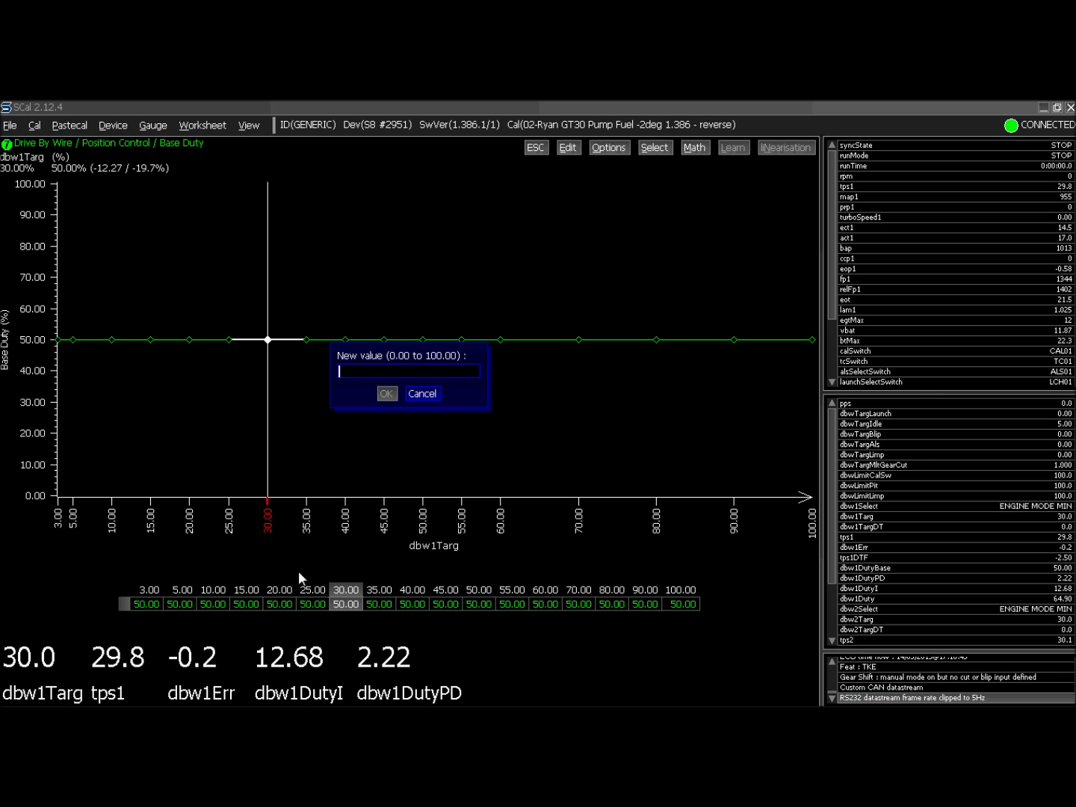
pyautogui.write('53')
pyautogui.press('Return')
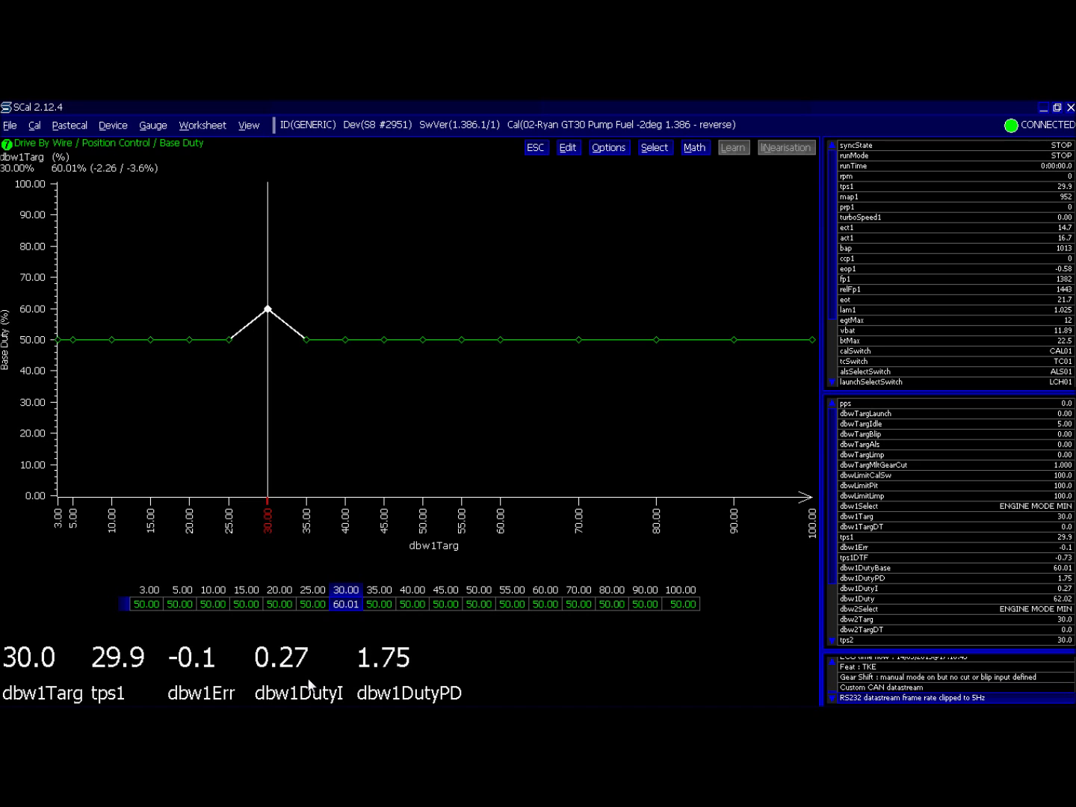
# Set the drive-by-wire Minimum Target In Crank to 5% and return to the calibration list.
pyautogui.press('Escape')
pyautogui.press('pagedown')
pyautogui.press('Up')
pyautogui.press('Up')
pyautogui.press('Return')
pyautogui.write('5')
pyautogui.press('Return')
pyautogui.press('Escape')
# Set the Base Duty at the 5.00 dbw1Targ point to 60% and close the table.
pyautogui.press('Up')
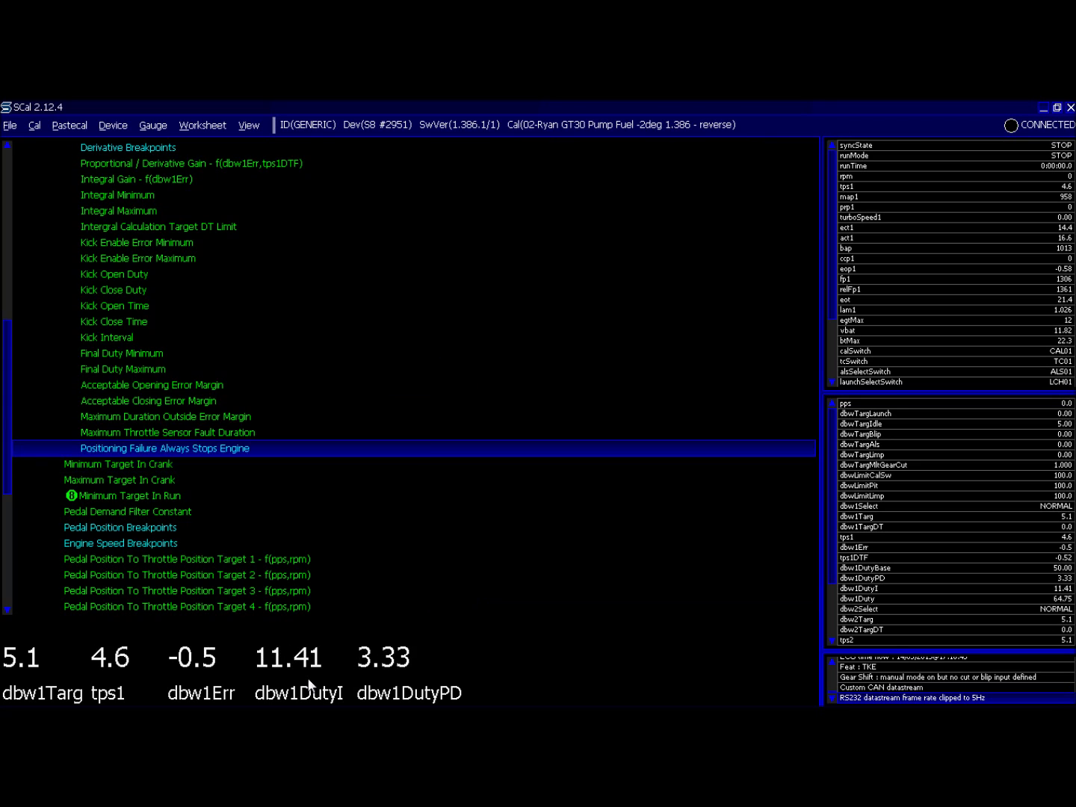
pyautogui.press('Up')
pyautogui.press('Up')
pyautogui.press('Up')
pyautogui.press('Up')
pyautogui.press('Up')
pyautogui.press('Up')
pyautogui.press('Up')
pyautogui.press('Up')
pyautogui.press('Up')
pyautogui.press('Up')
pyautogui.press('Up')
pyautogui.press('Up')
pyautogui.press('Up')
pyautogui.press('Up')
pyautogui.press('Up')
pyautogui.press('Up')
pyautogui.press('Up')
pyautogui.press('Up')
pyautogui.press('Up')
pyautogui.press('Up')
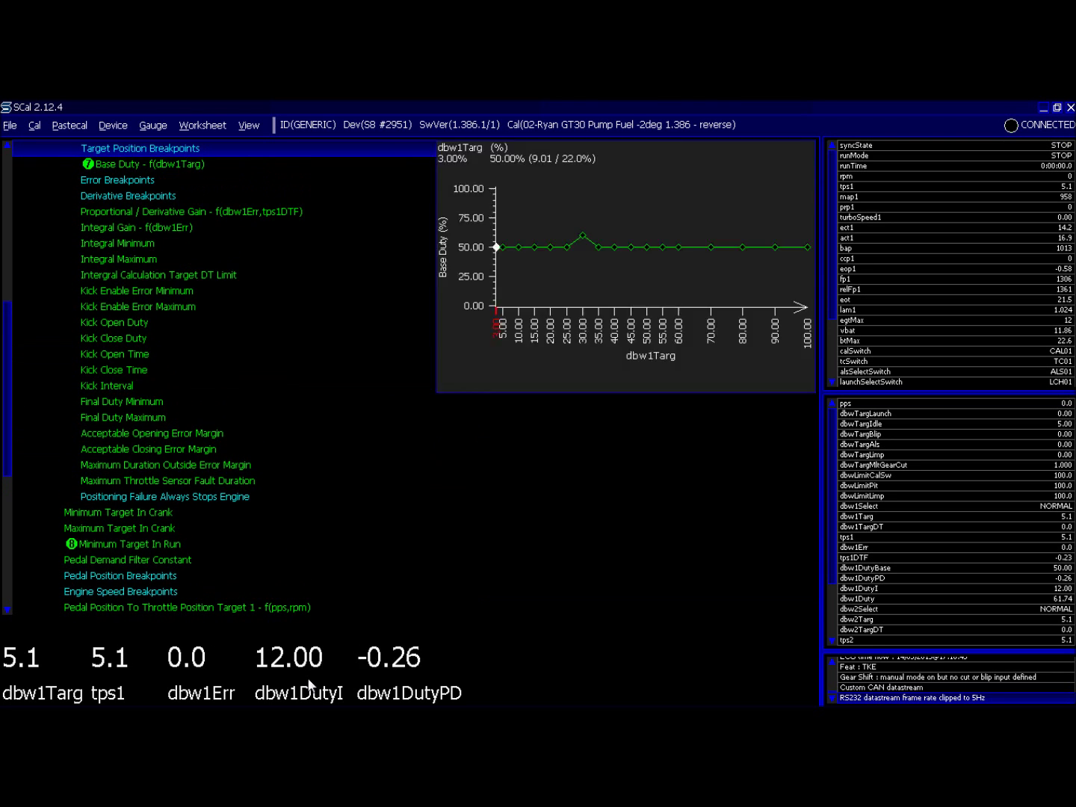
pyautogui.press('Return')
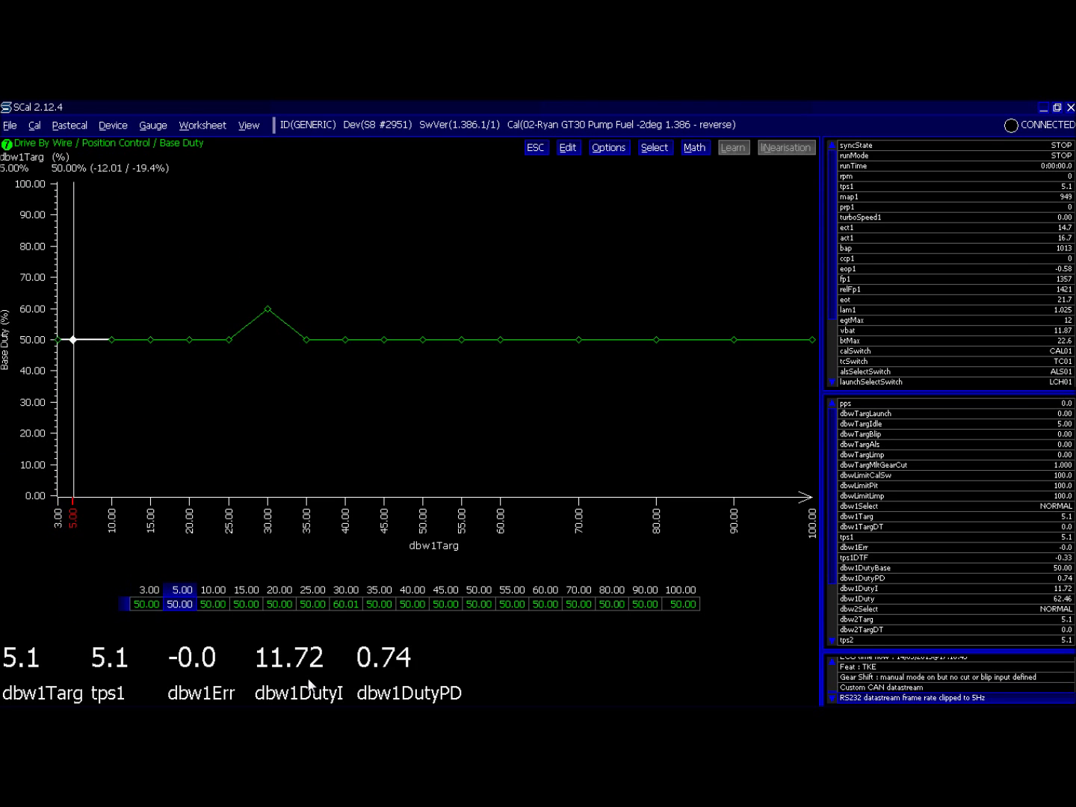
pyautogui.write('60')
pyautogui.press('Return')
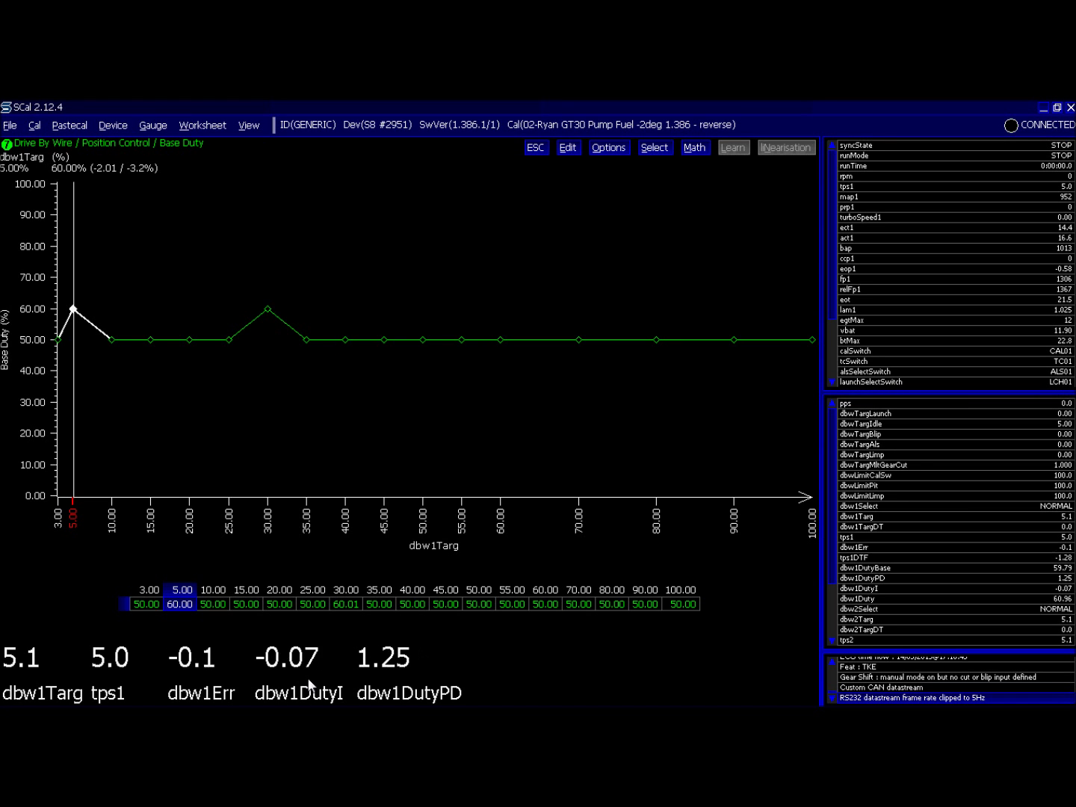
pyautogui.press('Escape')
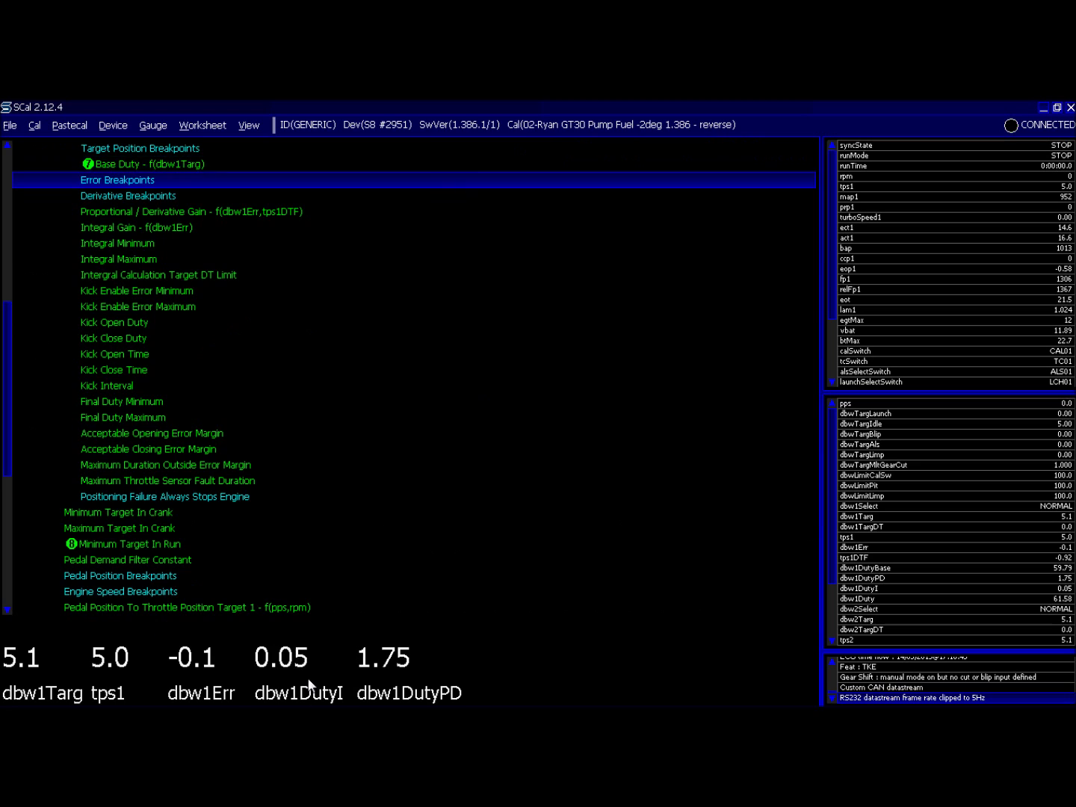
# Set the drive-by-wire Minimum Target In Crank to 100% and return to the calibration list.
pyautogui.press('End')
pyautogui.press('Up')
pyautogui.press('Up')
pyautogui.press('Up')
pyautogui.press('Up')
pyautogui.press('Up')
pyautogui.press('Up')
pyautogui.press('Up')
pyautogui.press('Up')
pyautogui.press('Up')
pyautogui.press('Return')
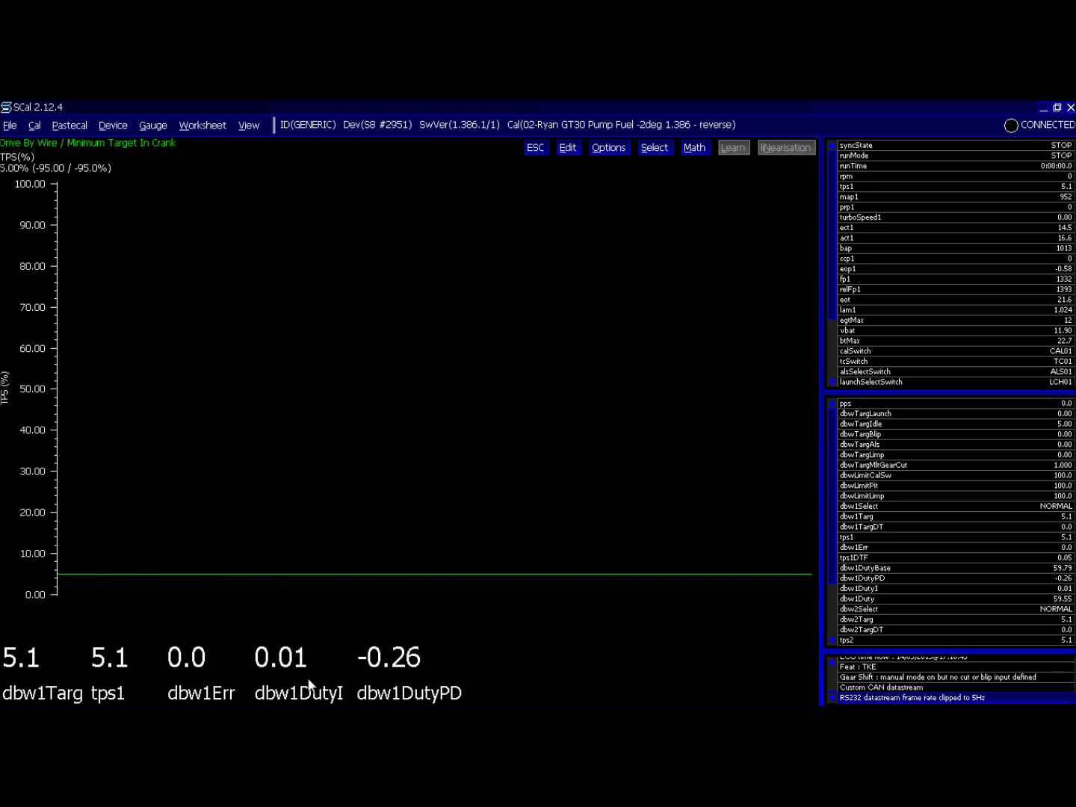
pyautogui.press('Return')
pyautogui.write('100')
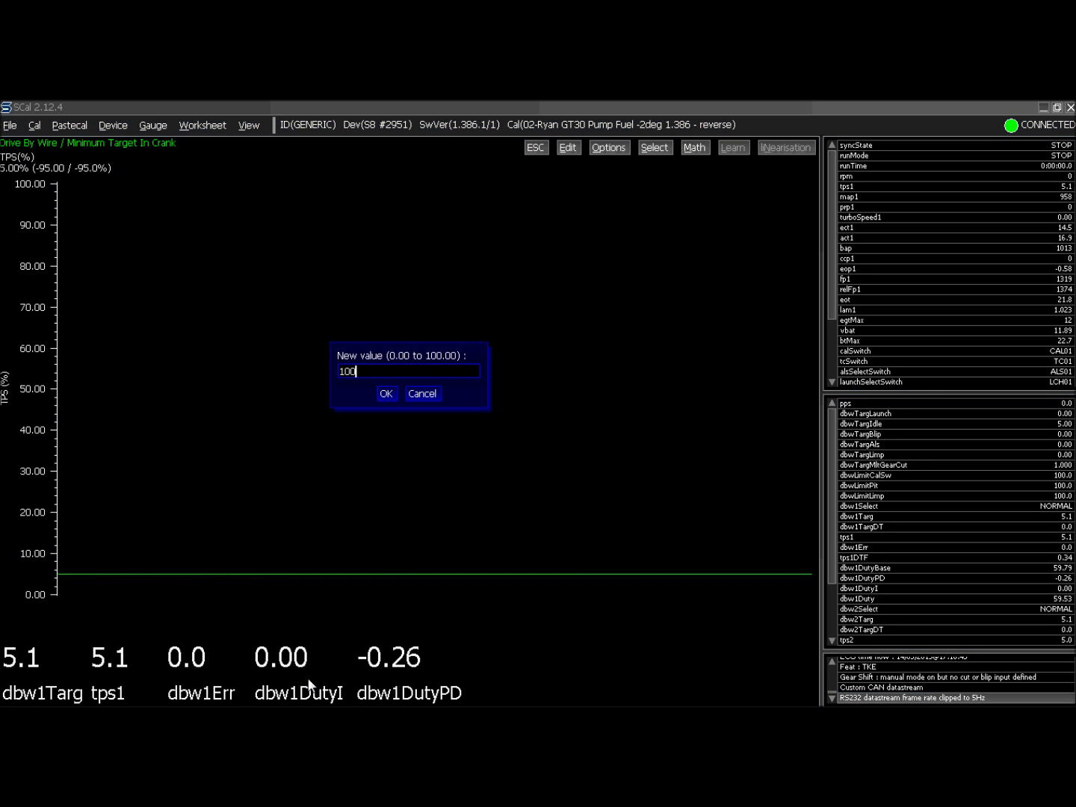
pyautogui.press('BackSpace')
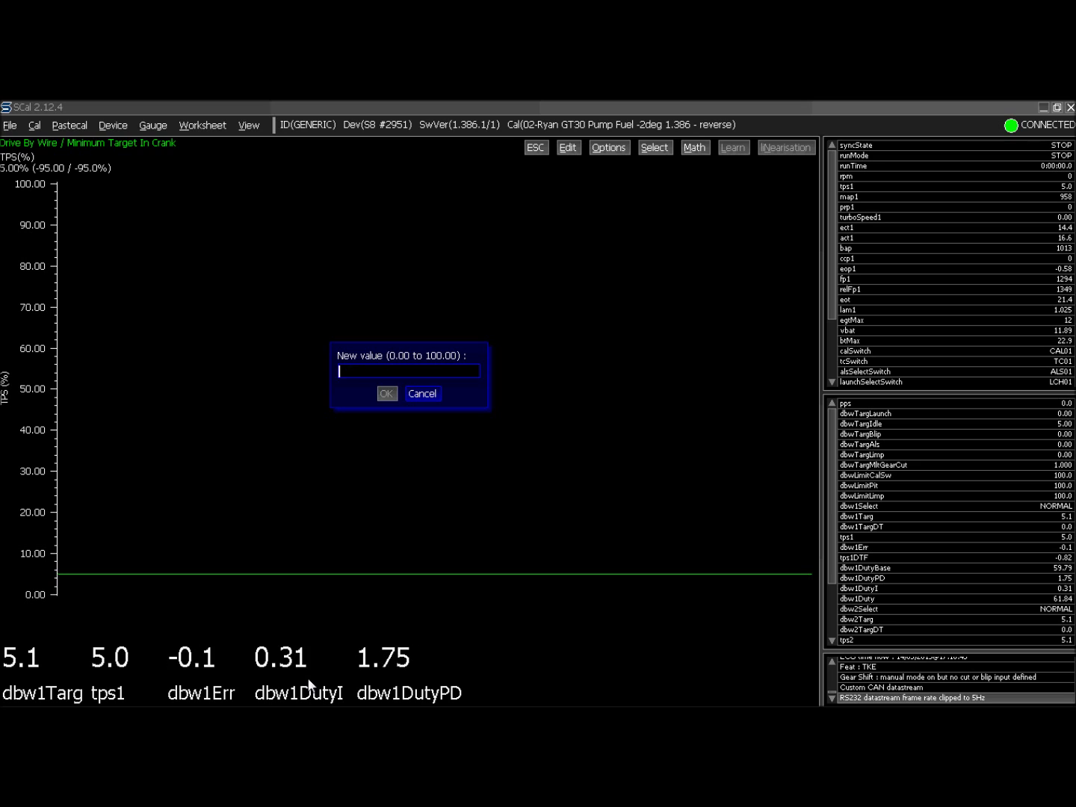
pyautogui.write('100')
pyautogui.press('Return')
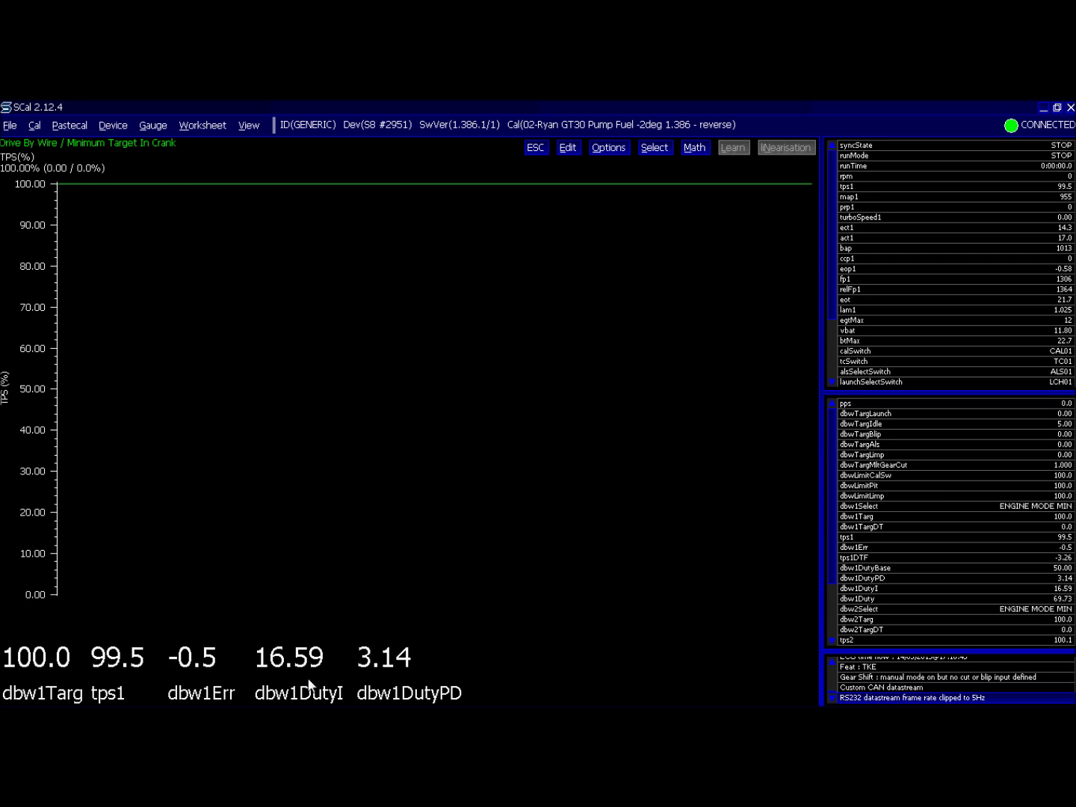
pyautogui.press('Escape')
# Enter 65% as the Base Duty at the 100.00 dbw1Targ point and trim it down to 63%.
pyautogui.press('Home')
pyautogui.press('Down')
pyautogui.press('Down')
pyautogui.press('Down')
pyautogui.press('Down')
pyautogui.press('Down')
pyautogui.press('Down')
pyautogui.press('Down')
pyautogui.press('Down')
pyautogui.press('Down')
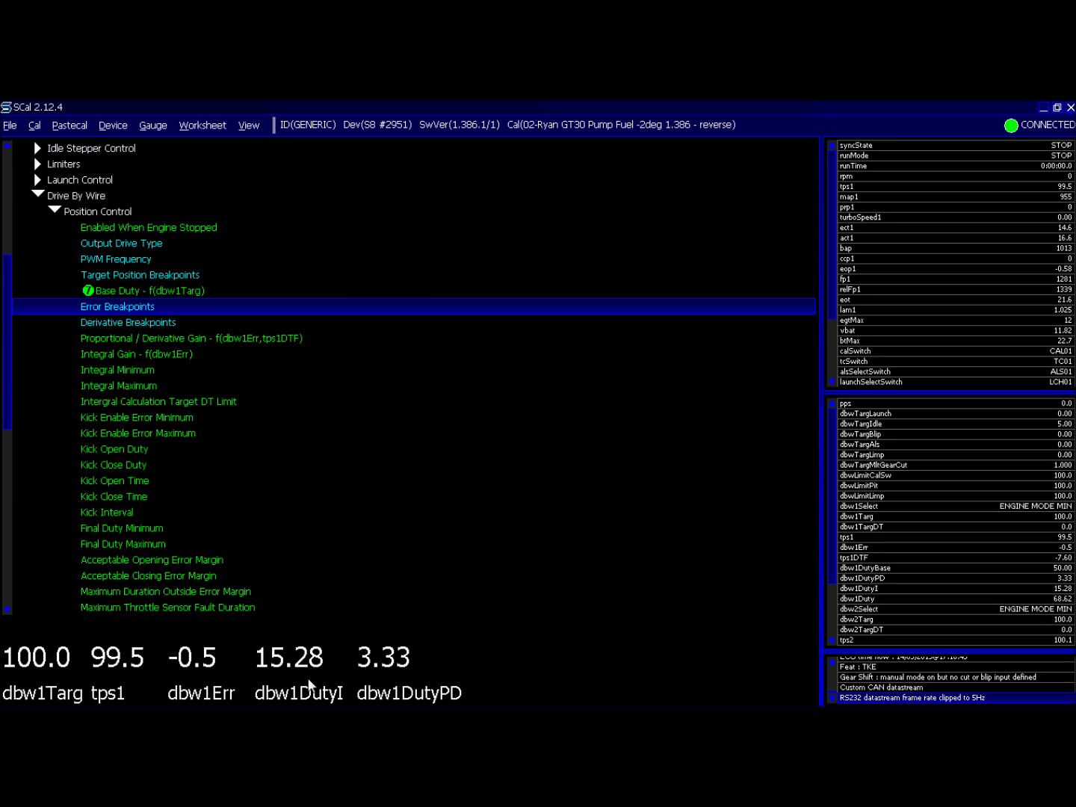
pyautogui.press('Return')
pyautogui.press('Right')
pyautogui.press('Right')
pyautogui.press('Right')
pyautogui.press('Right')
pyautogui.press('Right')
pyautogui.press('Right')
pyautogui.press('Right')
pyautogui.press('Right')
pyautogui.press('Right')
pyautogui.press('Right')
pyautogui.press('Right')
pyautogui.press('Right')
pyautogui.press('Right')
pyautogui.press('Right')
pyautogui.press('Right')
pyautogui.press('Right')
pyautogui.write('65')
pyautogui.press('Return')
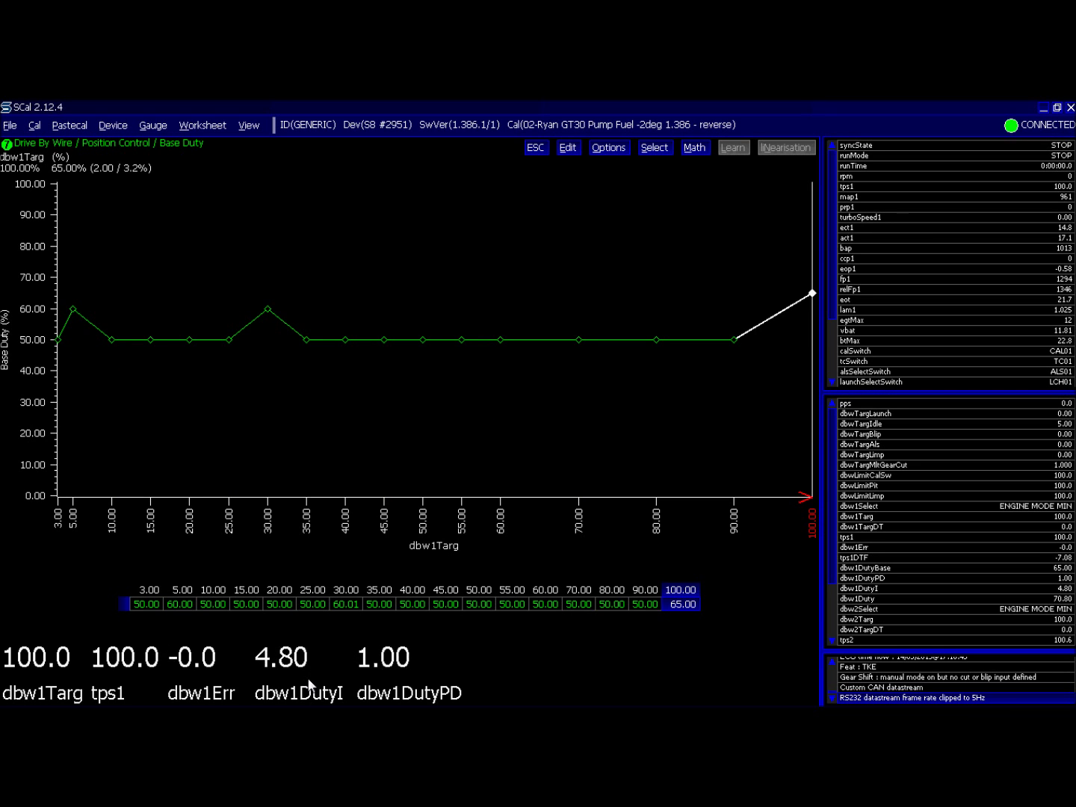
pyautogui.press('-')
pyautogui.press('-')
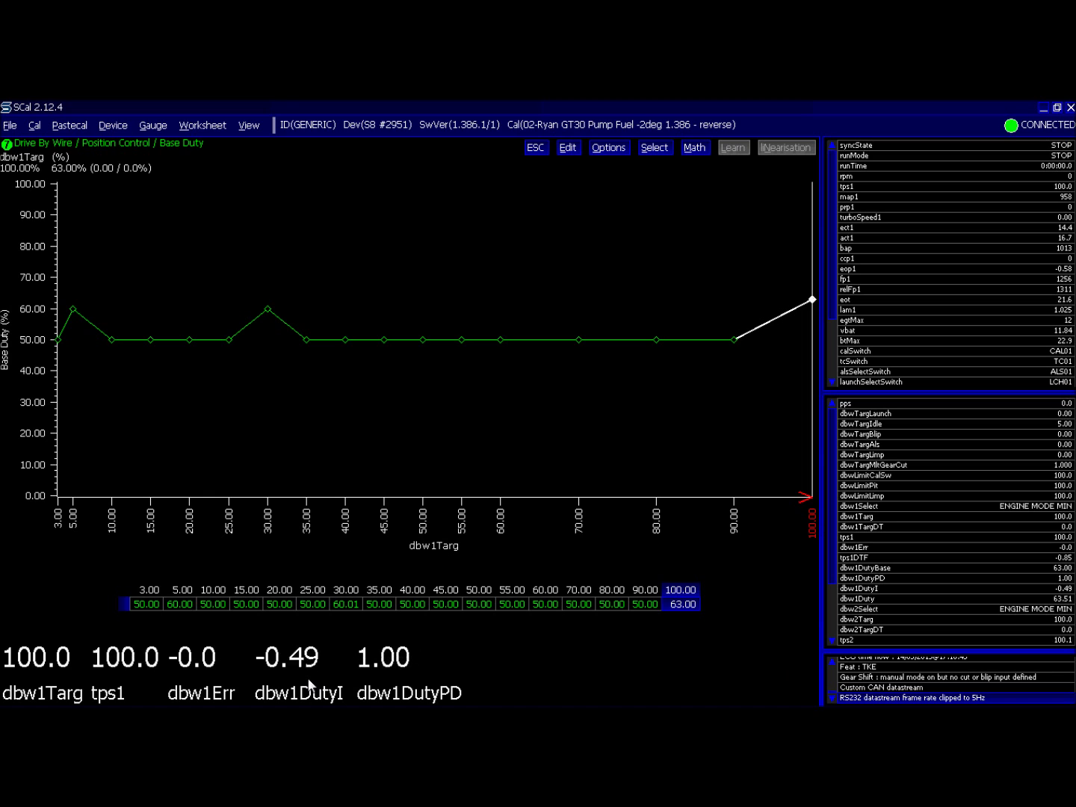
# Interpolate the Base Duty values between the 30.00 and 100.00 dbw1Targ points.
pyautogui.hotkey('shift', 'Left')
pyautogui.hotkey('shift', 'Left')
pyautogui.hotkey('shift', 'Left')
pyautogui.hotkey('shift', 'Left')
pyautogui.hotkey('shift', 'Left')
pyautogui.hotkey('shift', 'Left')
pyautogui.hotkey('shift', 'Left')
pyautogui.hotkey('shift', 'Left')
pyautogui.hotkey('shift', 'Left')
pyautogui.hotkey('shift', 'Left')
pyautogui.hotkey('shift', 'Left')
pyautogui.hotkey('shift', 'Right')
pyautogui.press('i')
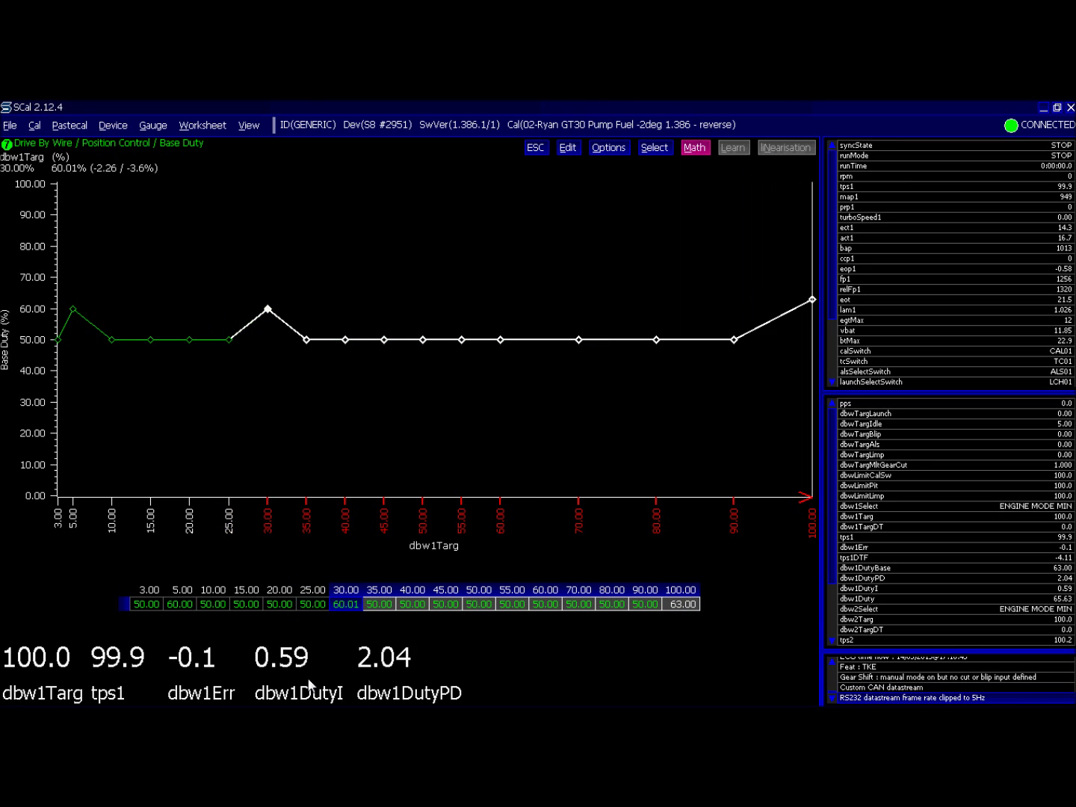
pyautogui.press('Right')
pyautogui.press('Right')
pyautogui.press('Left')
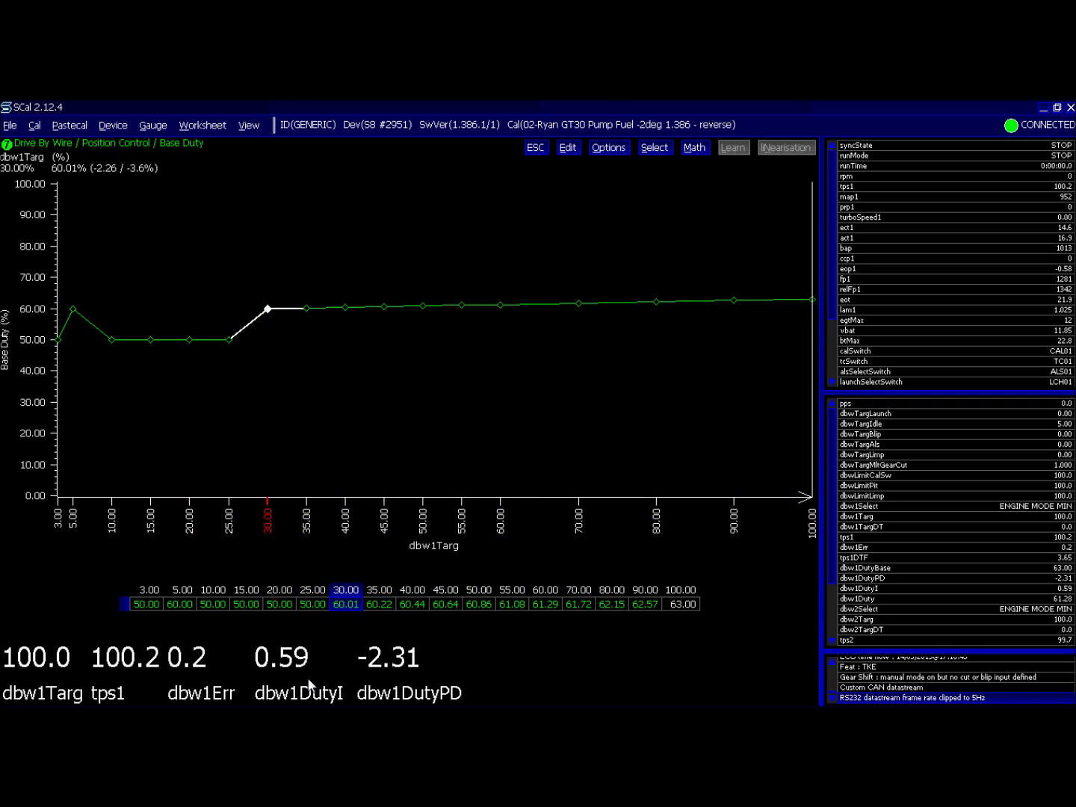
# Interpolate the Base Duty values between the 5.00 and 30.00 dbw1Targ points and close the table.
pyautogui.hotkey('shift', 'Left')
pyautogui.hotkey('shift', 'Left')
pyautogui.hotkey('shift', 'Left')
pyautogui.hotkey('shift', 'Left')
pyautogui.hotkey('shift', 'Left')
pyautogui.press('i')
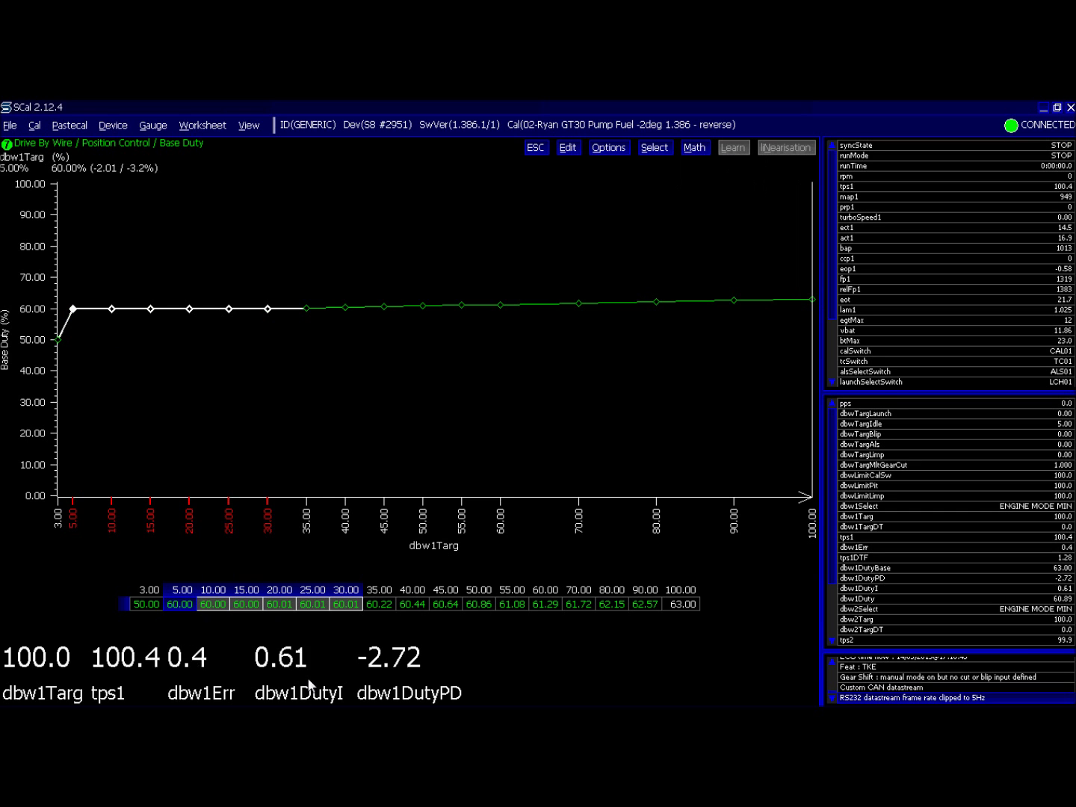
pyautogui.press('Escape')
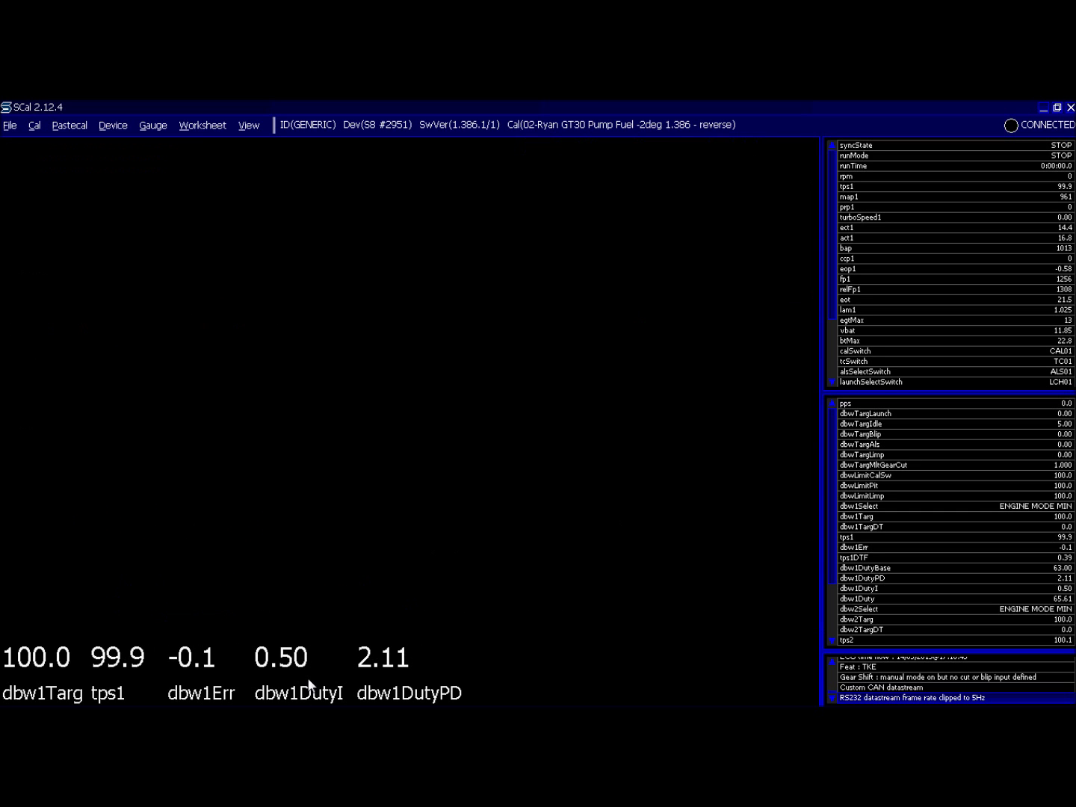
# Set the drive-by-wire Maximum Target In Crank to 3% and return to the calibration list.
pyautogui.press('Up')
pyautogui.press('Up')
pyautogui.press('pagedown')
pyautogui.press('Up')
pyautogui.press('Up')
pyautogui.press('Up')
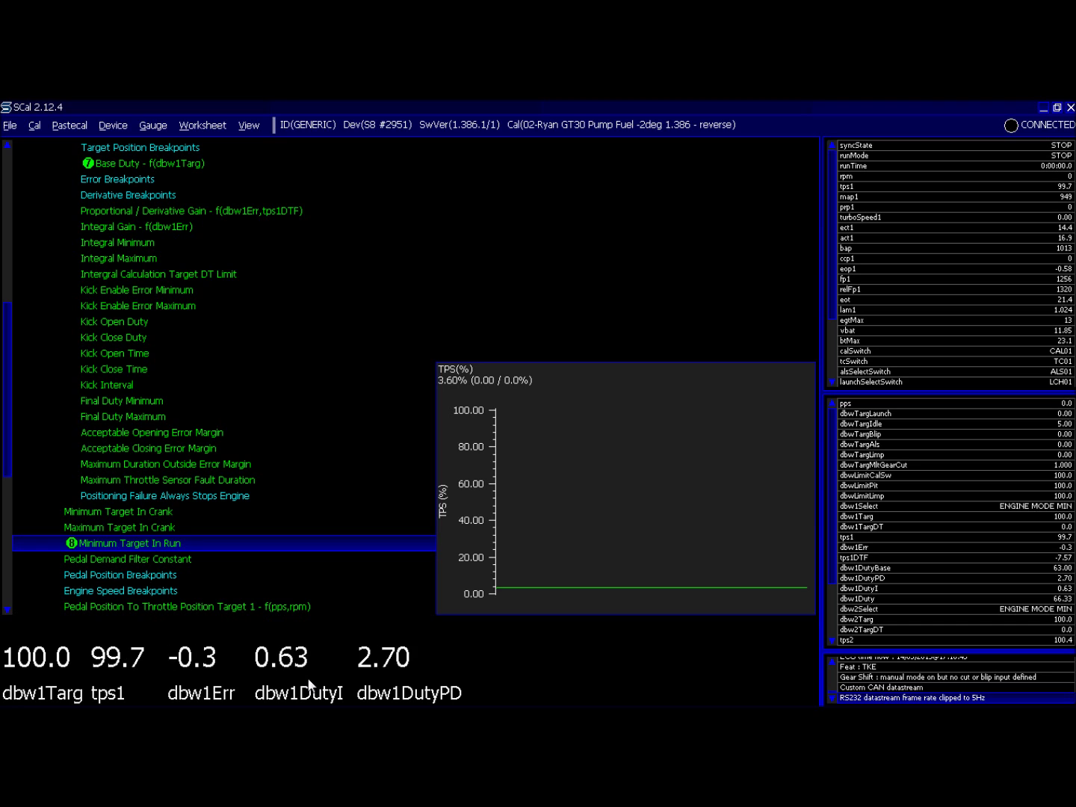
pyautogui.press('Up')
pyautogui.press('Return')
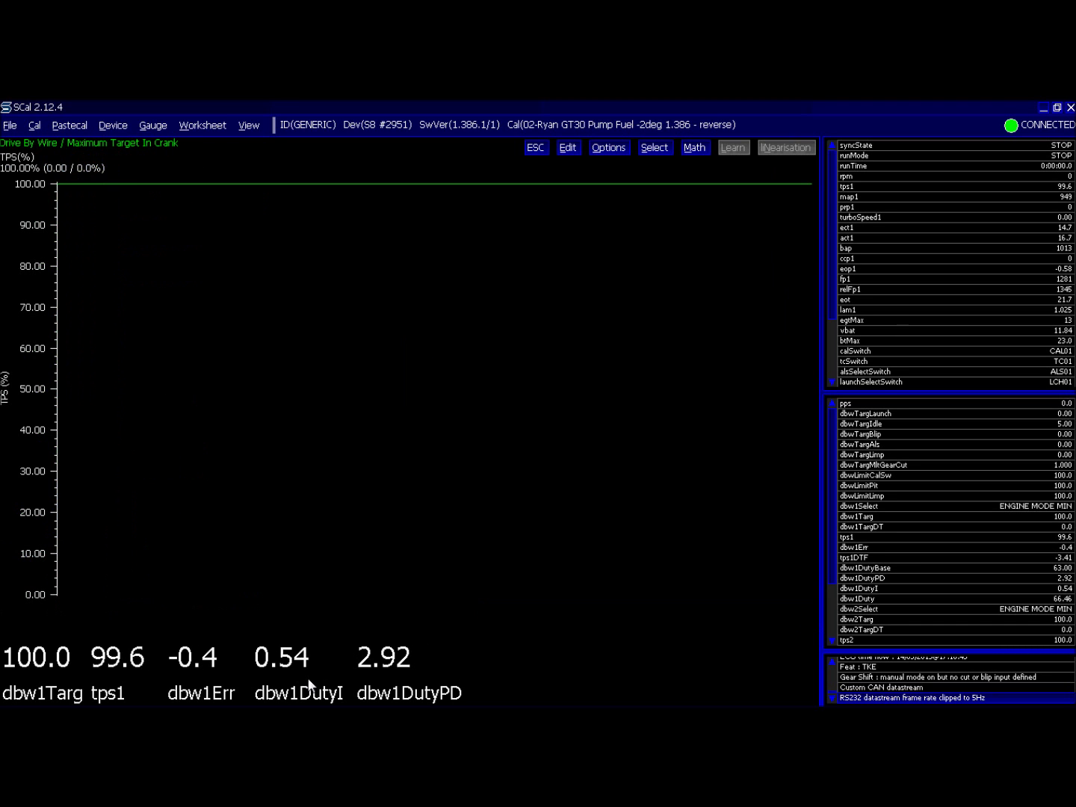
pyautogui.press('Return')
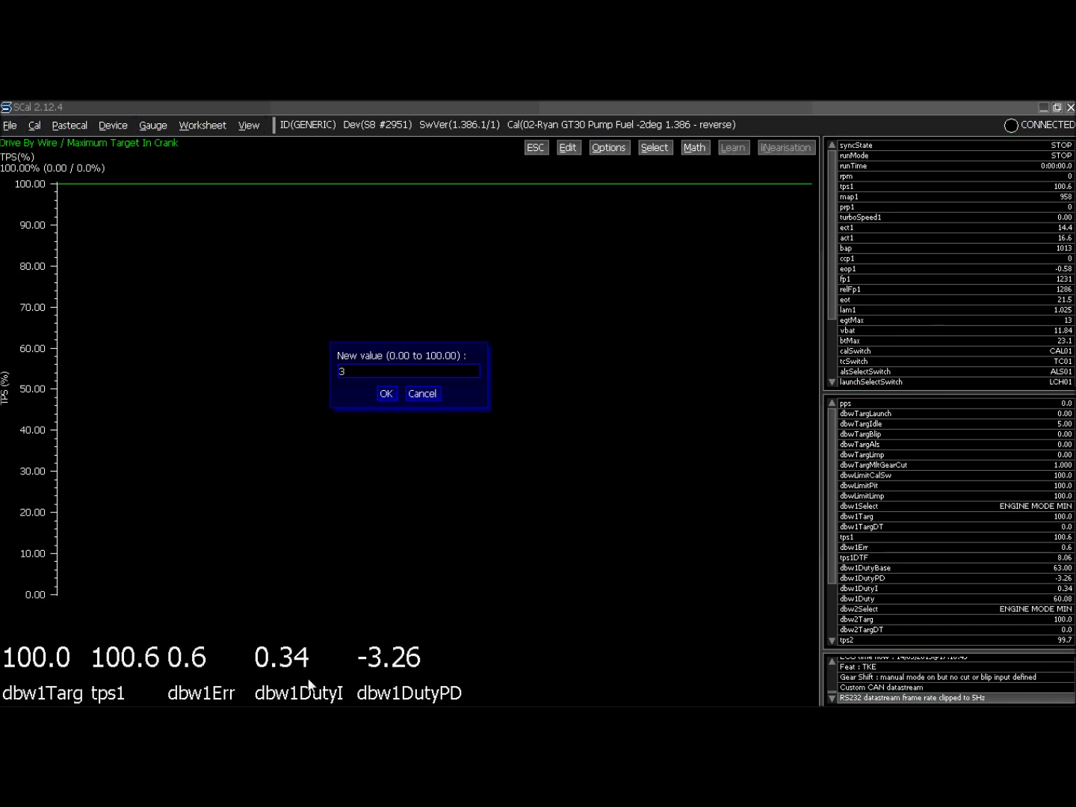
pyautogui.write('3')
pyautogui.press('Return')
pyautogui.press('Escape')
# Lower the Base Duty at the 3.00 dbw1Targ point to 37.99% and close the table.
pyautogui.press('Up')
pyautogui.press('Up')
pyautogui.press('Up')
pyautogui.press('Up')
pyautogui.press('Up')
pyautogui.press('Up')
pyautogui.press('Up')
pyautogui.press('Up')
pyautogui.press('Up')
pyautogui.press('Up')
pyautogui.press('Up')
pyautogui.press('Up')
pyautogui.press('Up')
pyautogui.press('Up')
pyautogui.press('Up')
pyautogui.press('Up')
pyautogui.press('Up')
pyautogui.press('Up')
pyautogui.press('Up')
pyautogui.press('Up')
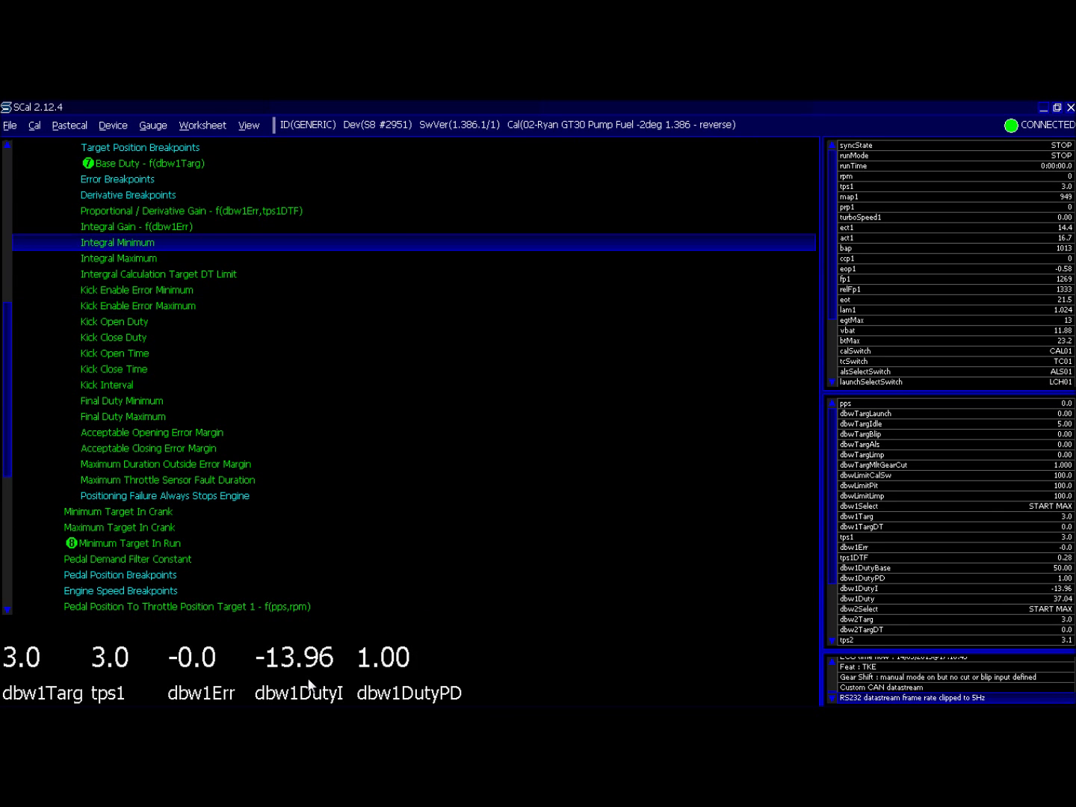
pyautogui.press('Up')
pyautogui.press('Return')
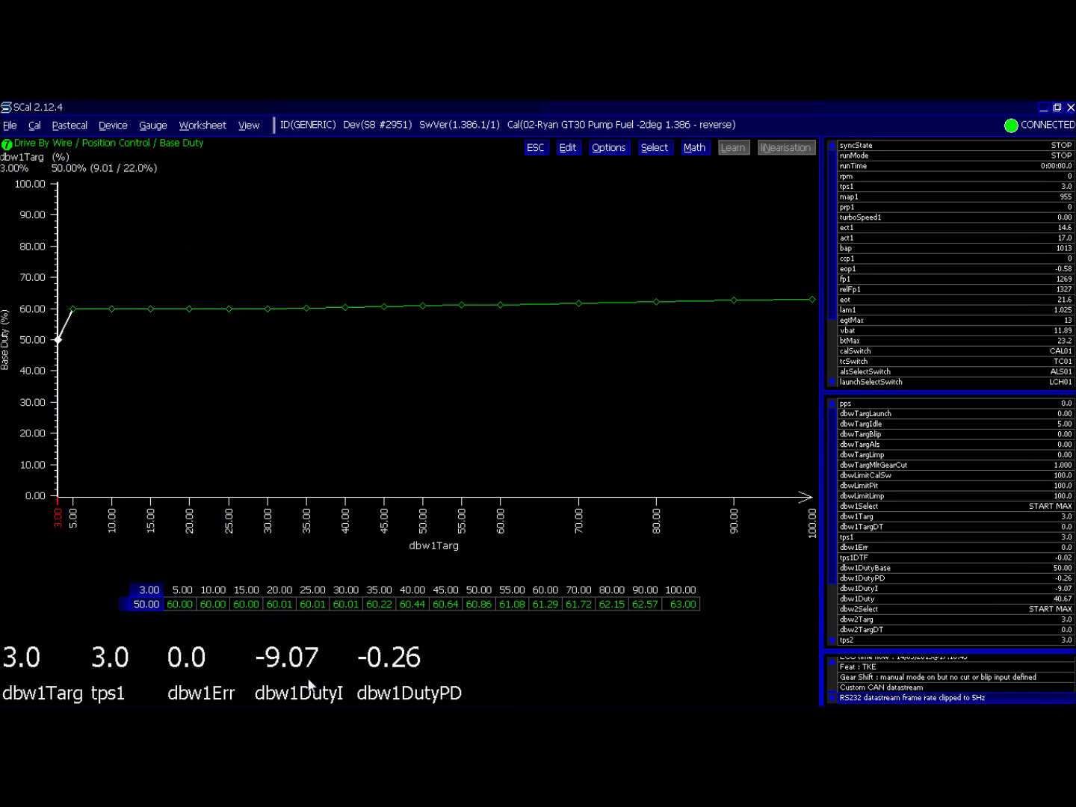
pyautogui.press('pagedown')
pyautogui.press('pagedown')
pyautogui.press('pagedown')
pyautogui.press('pagedown')
pyautogui.press('pagedown')
pyautogui.press('pagedown')
pyautogui.press('pagedown')
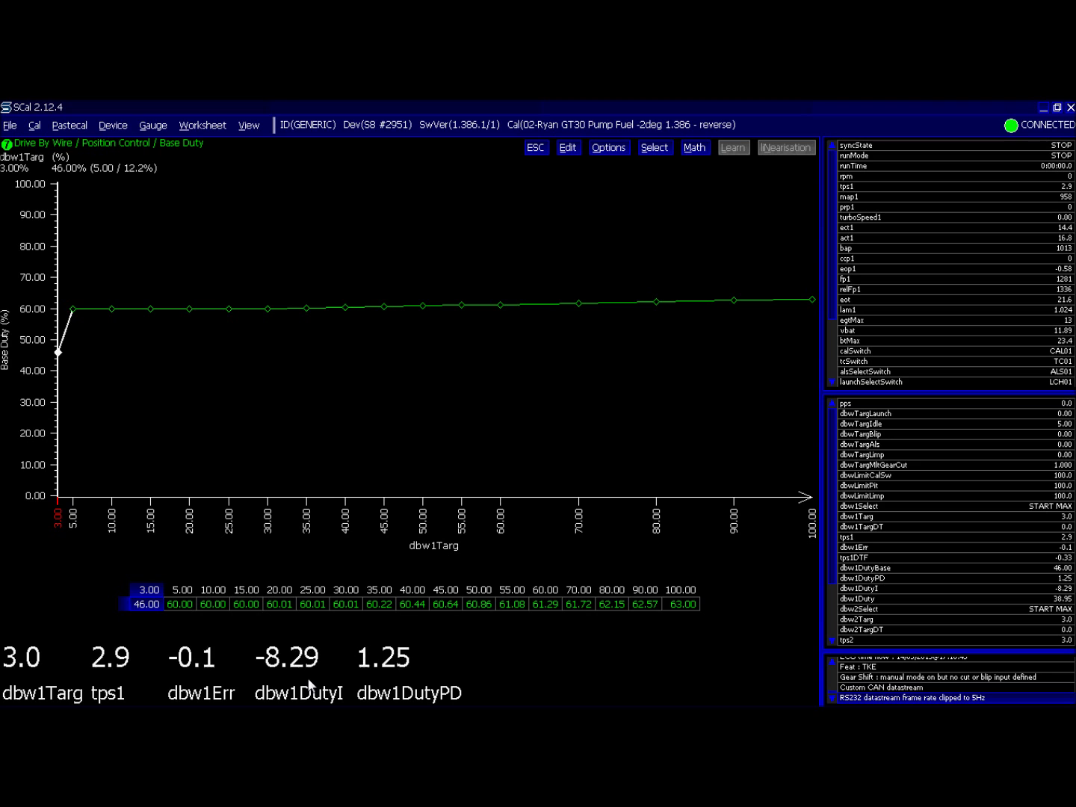
pyautogui.press('pagedown')
pyautogui.press('pagedown')
pyautogui.press('pagedown')
pyautogui.press('pagedown')
pyautogui.press('pagedown')
pyautogui.press('pagedown')
pyautogui.press('pagedown')
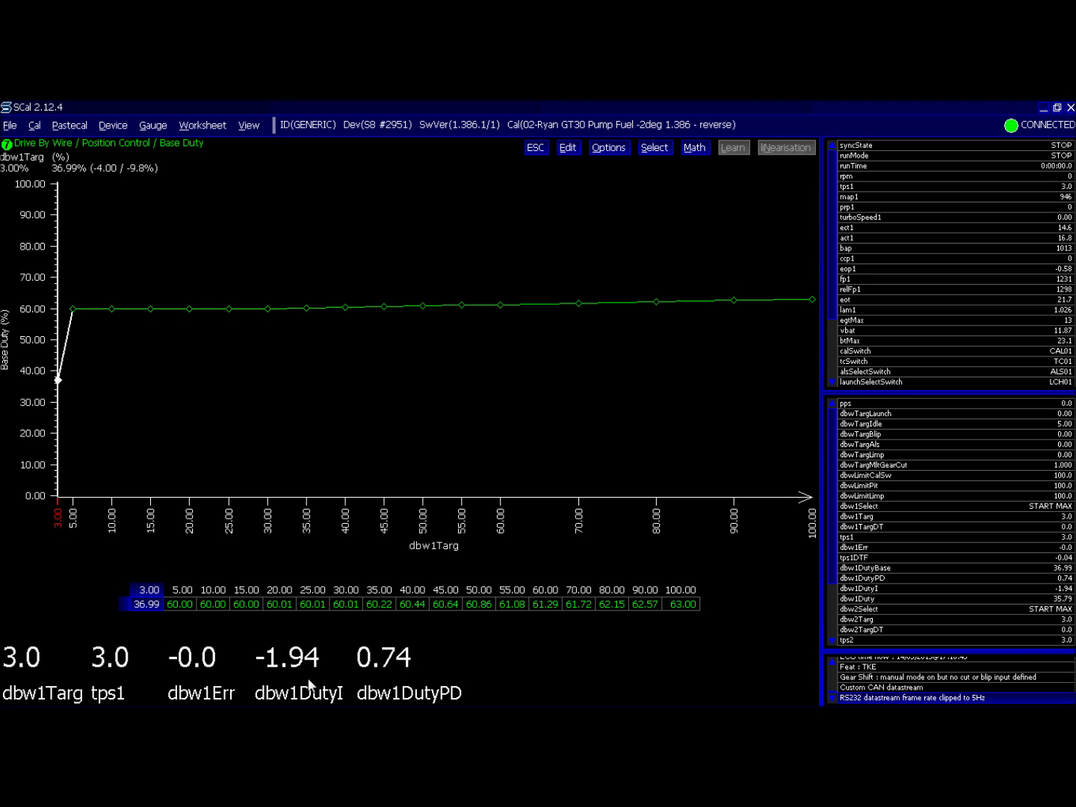
pyautogui.press('pageup')
pyautogui.press('pageup')
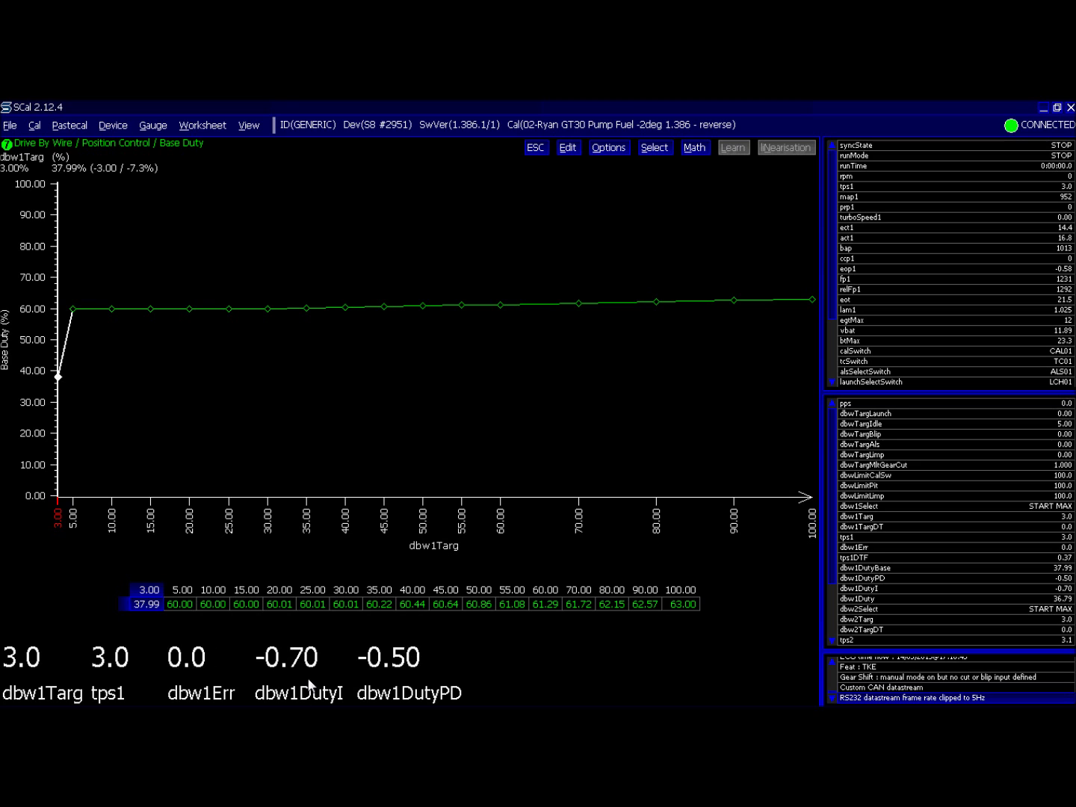
pyautogui.press('Escape')
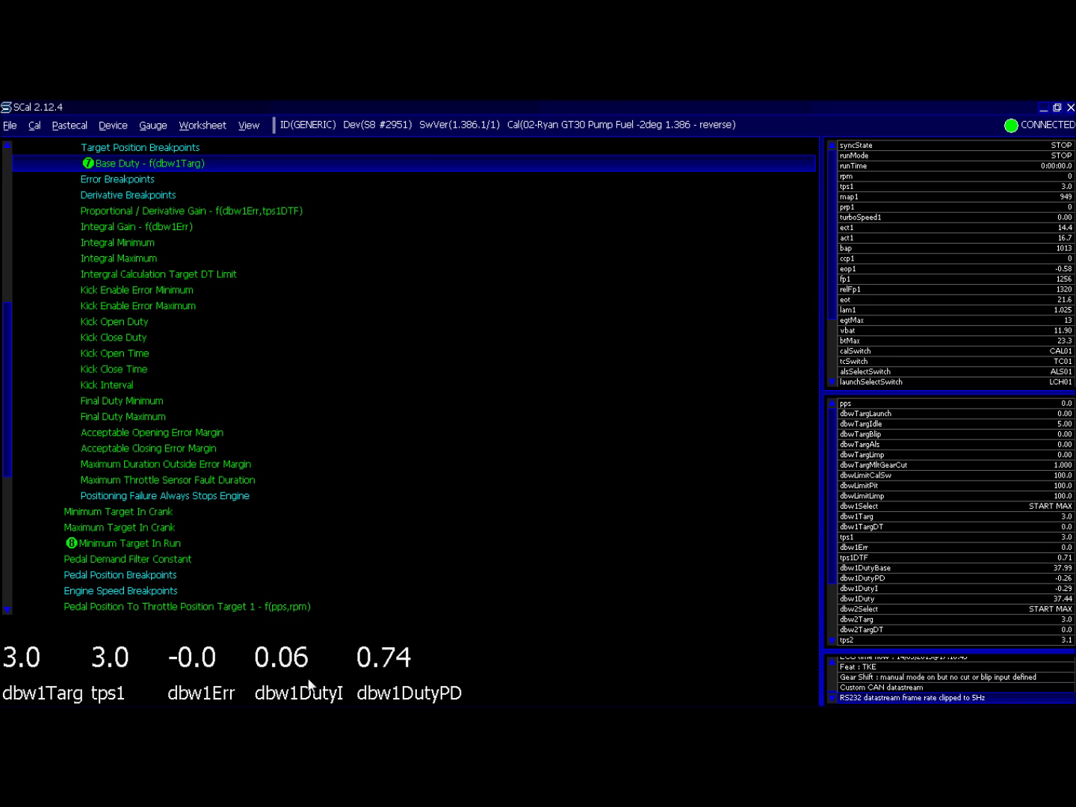
# Set the drive-by-wire Minimum Target In Crank to 10%.
pyautogui.press('Down')
pyautogui.press('Down')
pyautogui.press('Down')
pyautogui.press('Down')
pyautogui.press('Down')
pyautogui.press('Down')
pyautogui.press('Down')
pyautogui.press('Down')
pyautogui.press('Down')
pyautogui.press('Down')
pyautogui.press('Down')
pyautogui.press('Down')
pyautogui.press('Down')
pyautogui.press('Down')
pyautogui.press('Down')
pyautogui.press('Down')
pyautogui.press('Down')
pyautogui.press('Down')
pyautogui.press('Down')
pyautogui.press('Down')
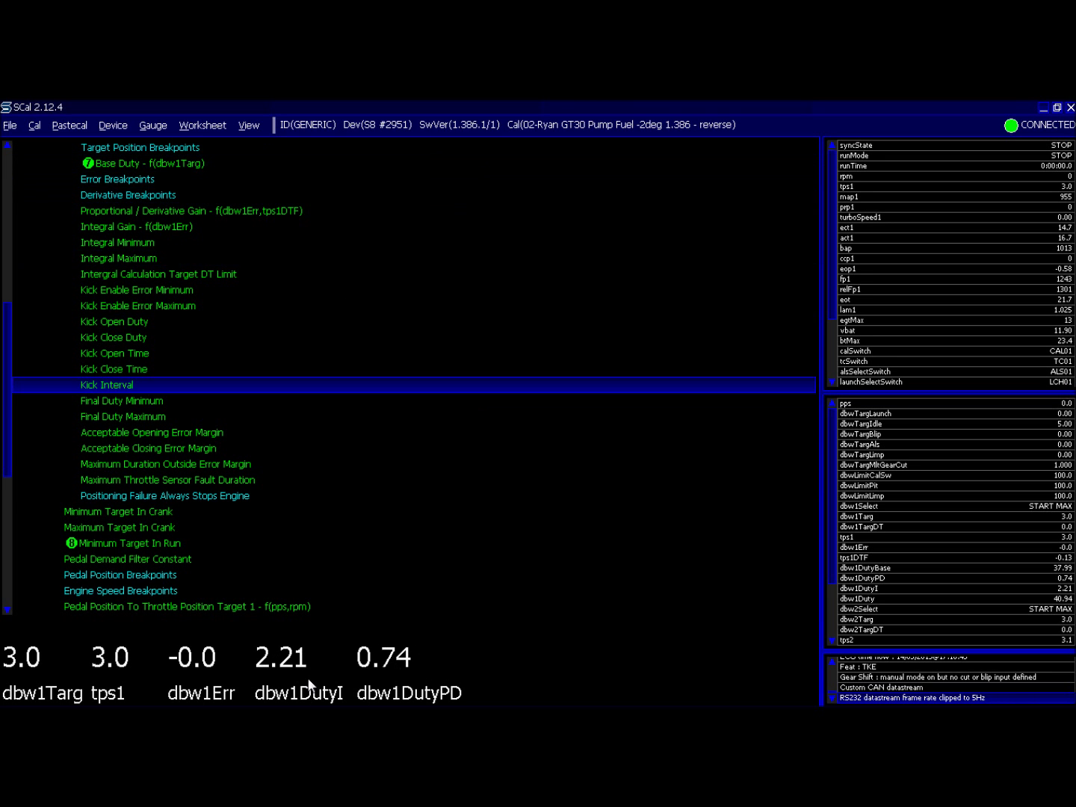
pyautogui.press('Return')
pyautogui.press('Escape')
pyautogui.press('Up')
pyautogui.press('Return')
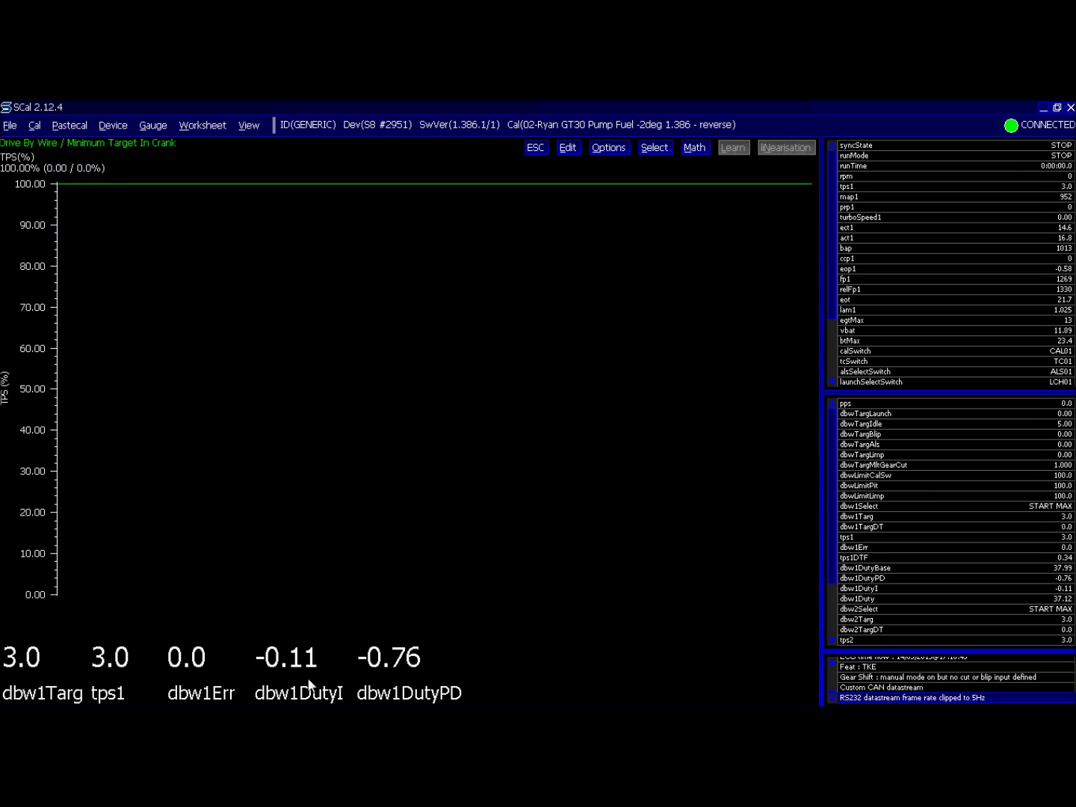
pyautogui.press('Return')
pyautogui.write('3')
pyautogui.press('Return')
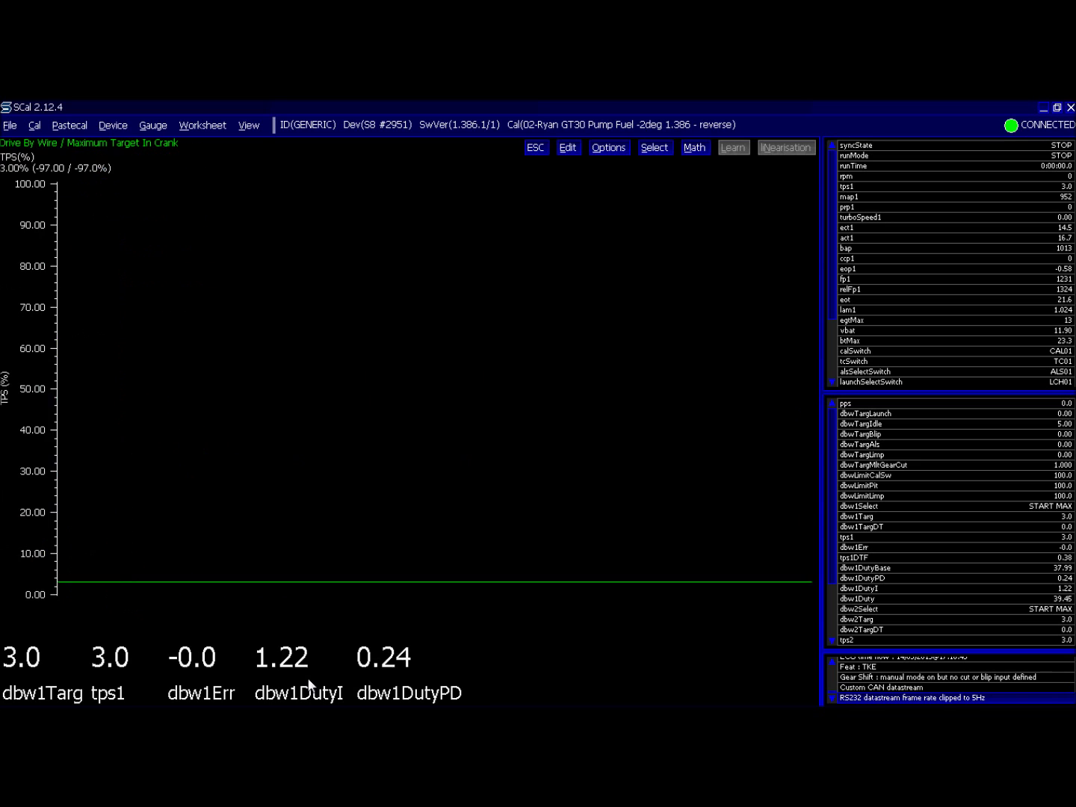
# Set the drive-by-wire Maximum Target In Crank to 100% and return to the calibration list.
pyautogui.press('Return')
pyautogui.write('100')
pyautogui.press('Return')
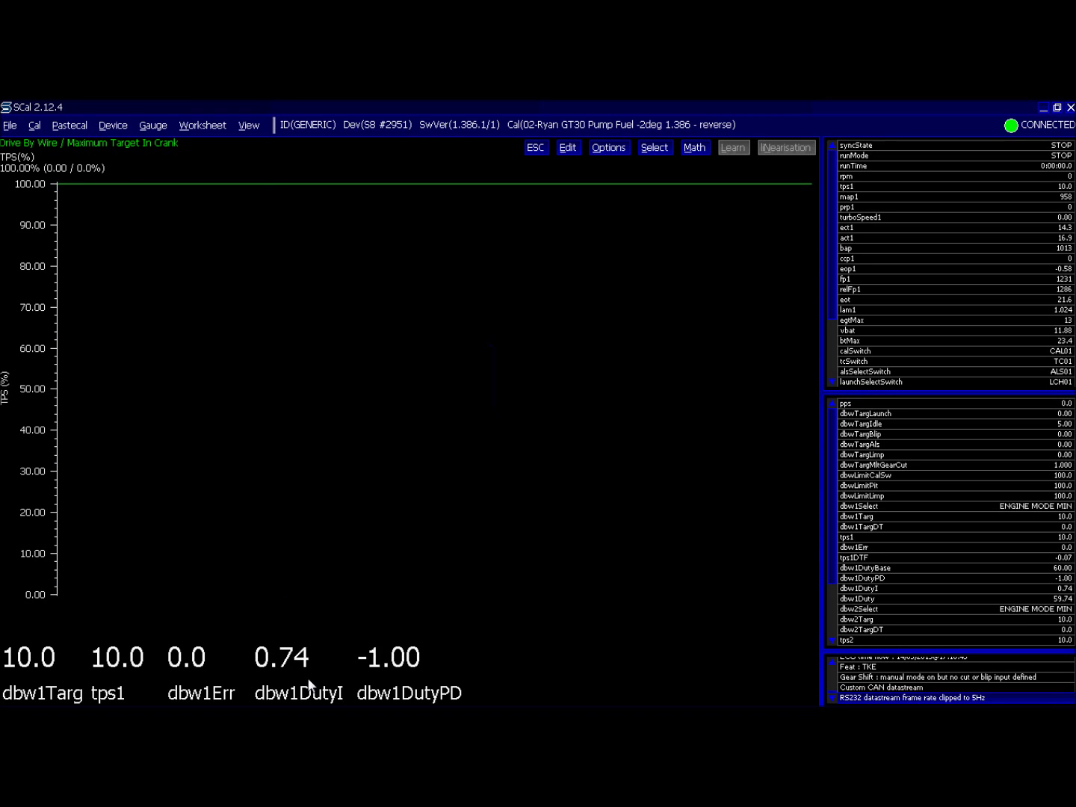
pyautogui.press('Escape')
# Review the Datalogging start conditions for engine speed, throttle position and vehicle speed under Logging Functions.
pyautogui.press('Up')
pyautogui.press('End')
pyautogui.press('Up')
pyautogui.press('Up')
pyautogui.press('Up')
pyautogui.press('Down')
pyautogui.press('Down')
pyautogui.press('Down')
pyautogui.press('Up')
pyautogui.press('Up')
pyautogui.press('Up')
pyautogui.press('Up')
pyautogui.press('Up')
pyautogui.press('Up')
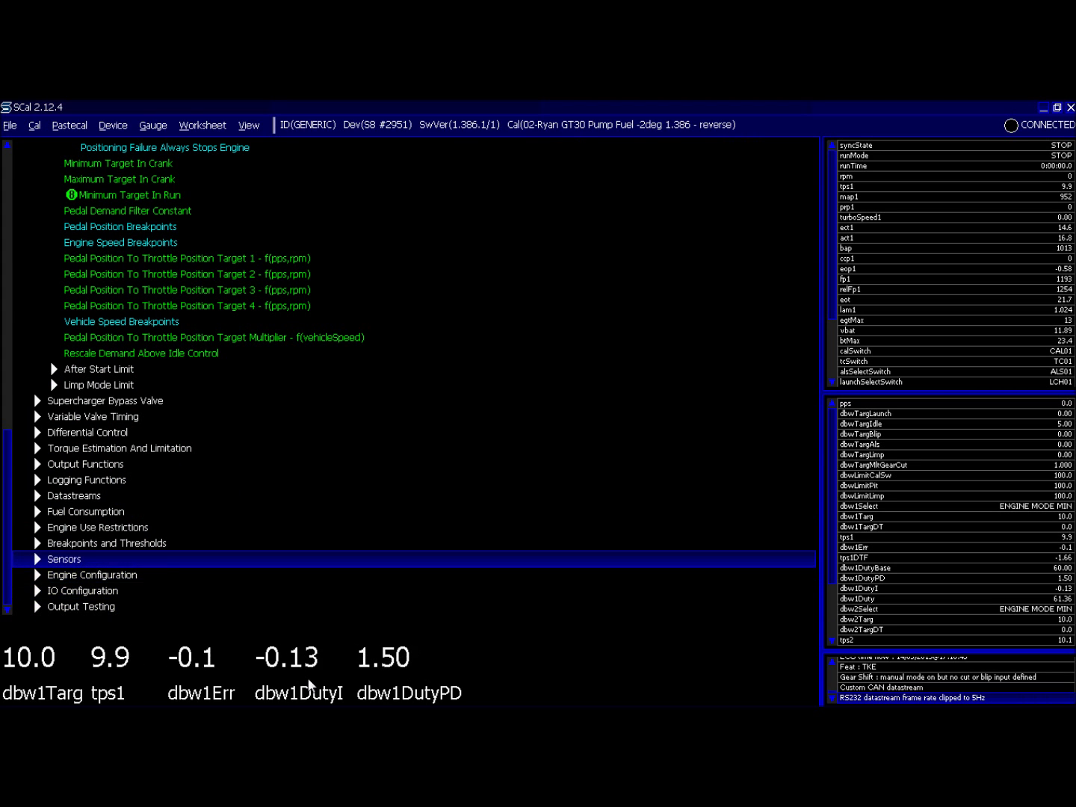
pyautogui.press('Up')
pyautogui.press('Up')
pyautogui.press('Down')
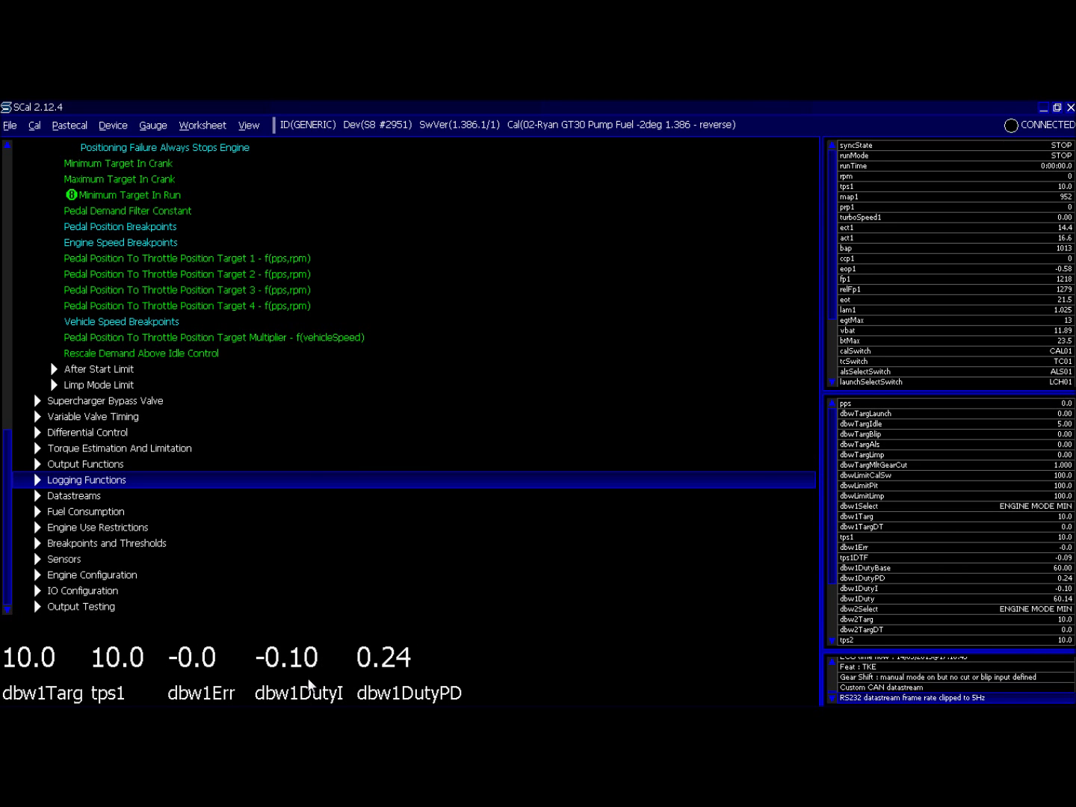
pyautogui.click(692, 270)
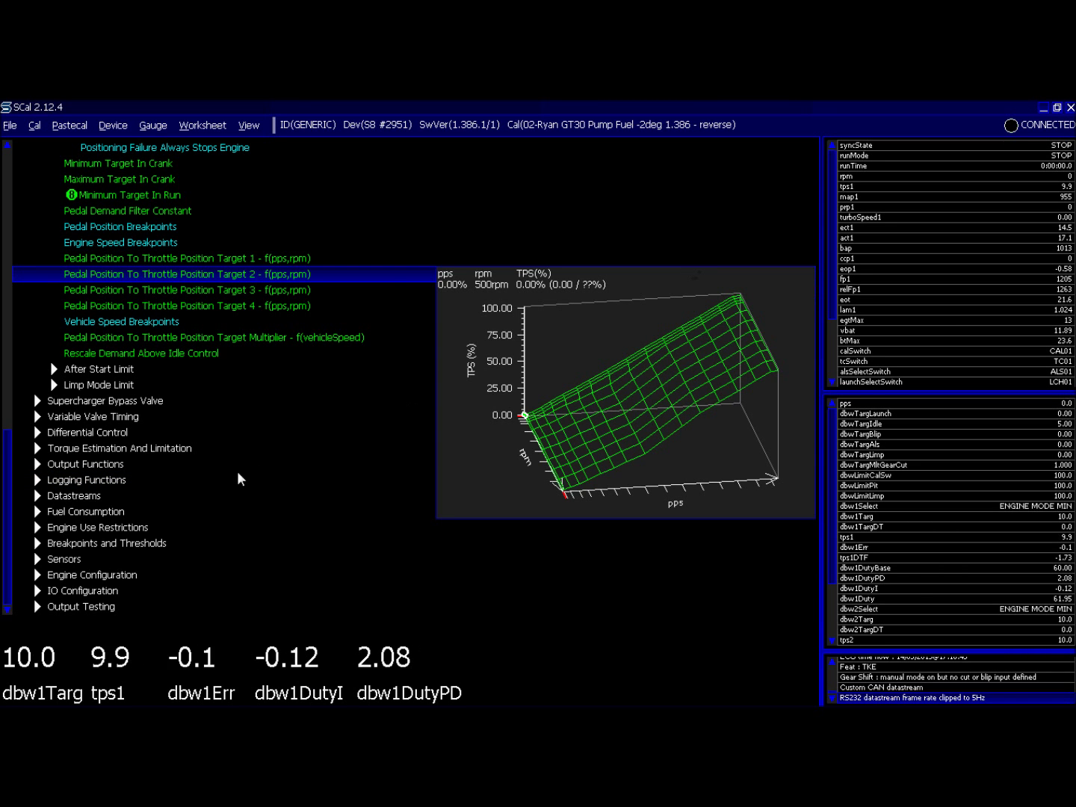
pyautogui.click(231, 478)
pyautogui.press('Right')
pyautogui.press('Down')
pyautogui.press('Down')
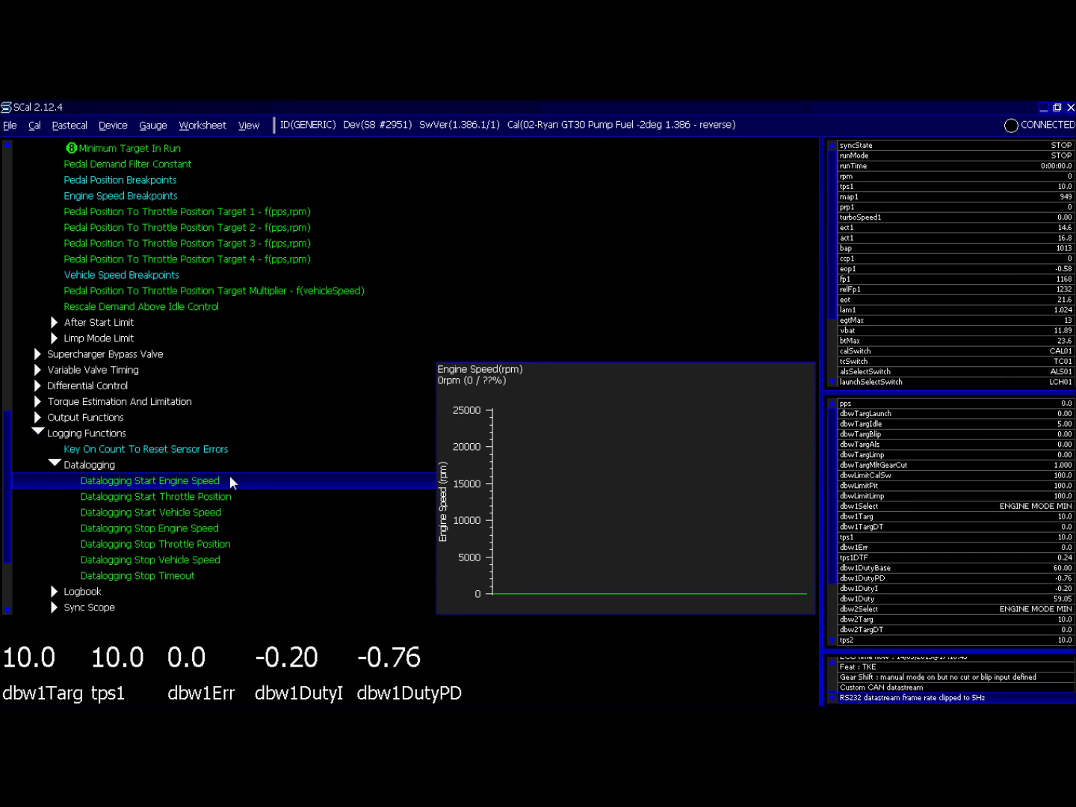
pyautogui.press('Down')
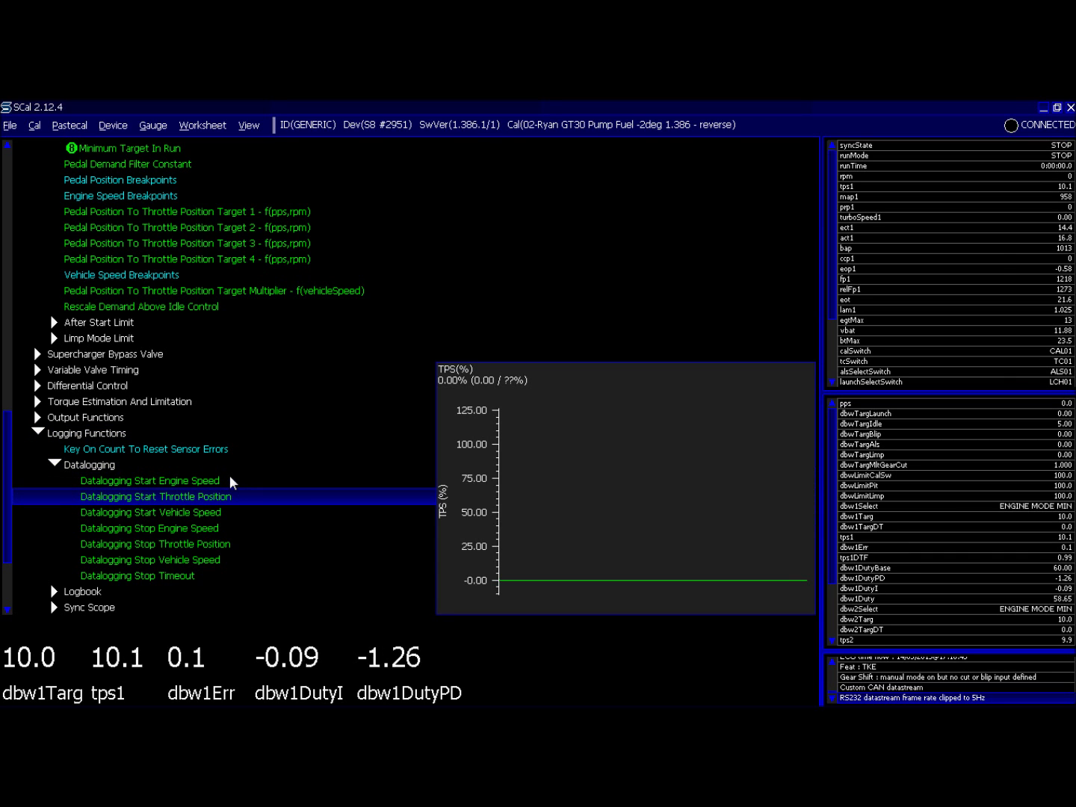
pyautogui.press('Down')
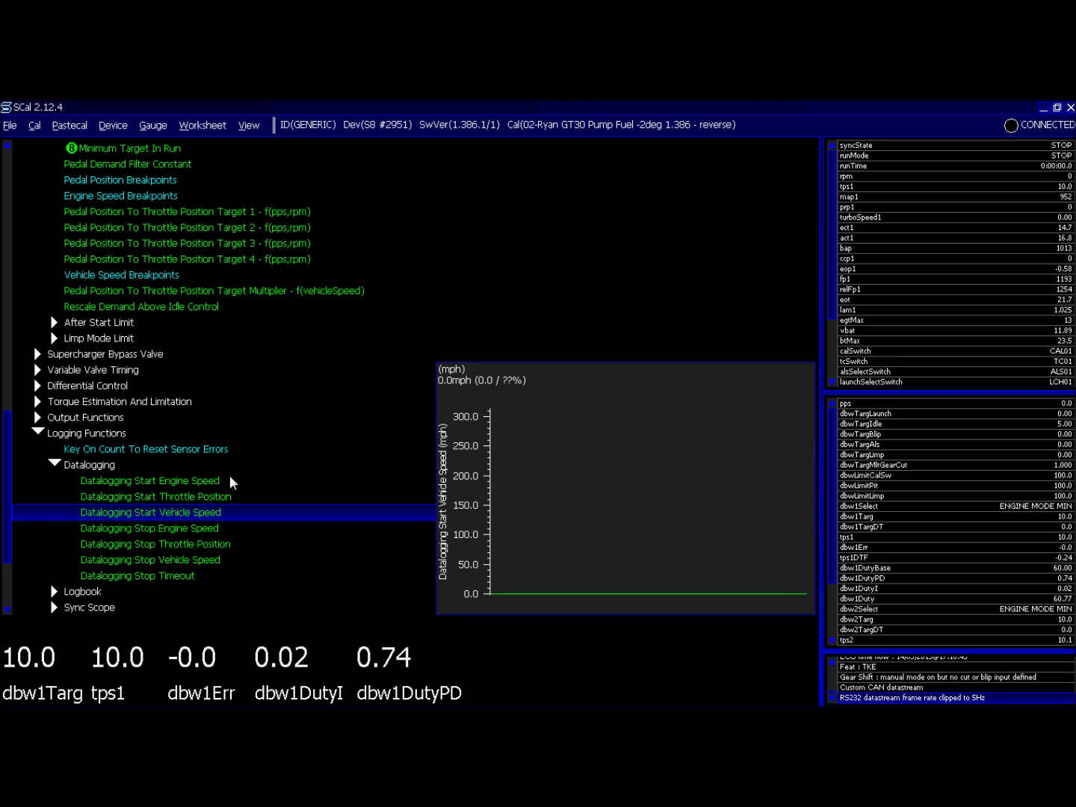
pyautogui.press('Return')
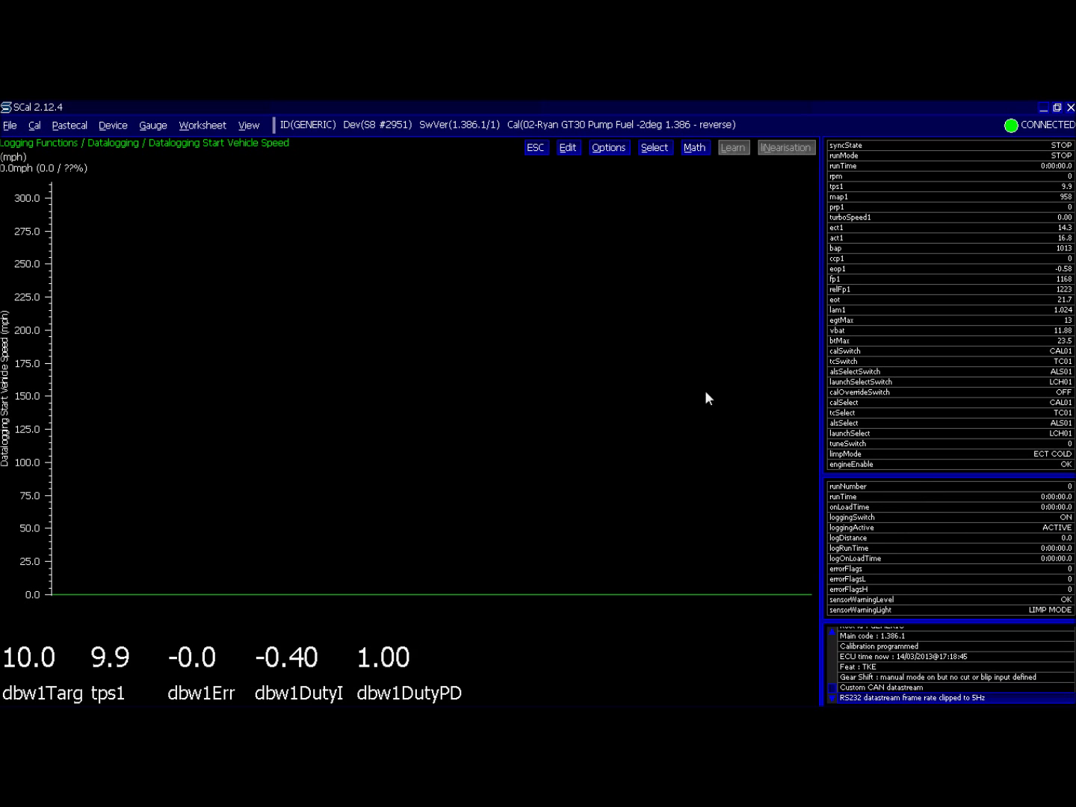
# Switch to SCfg and get the logging configuration from the connected ECU.
pyautogui.hotkey('alt', 'Tab')
pyautogui.hotkey('alt', 'Tab')
pyautogui.hotkey('alt', 'Tab')
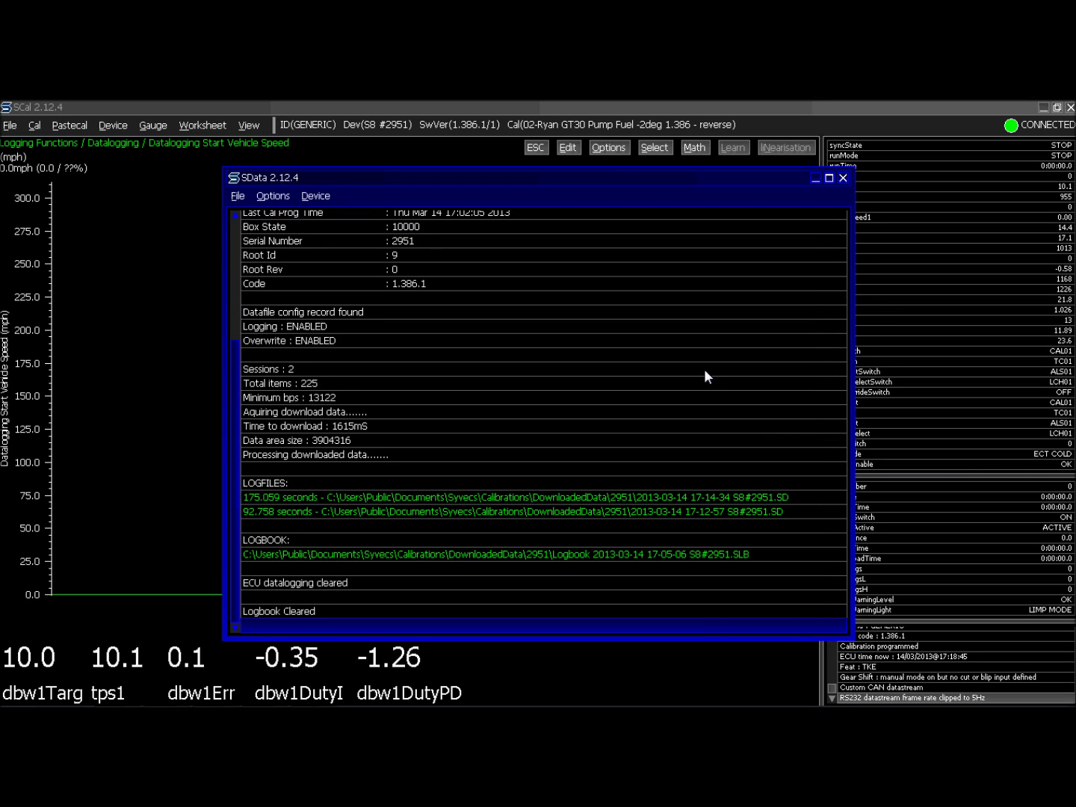
pyautogui.hotkey('alt', 'Tab')
pyautogui.hotkey('alt', 'Tab')
pyautogui.hotkey('alt', 'Tab')
pyautogui.hotkey('alt', 'Tab')
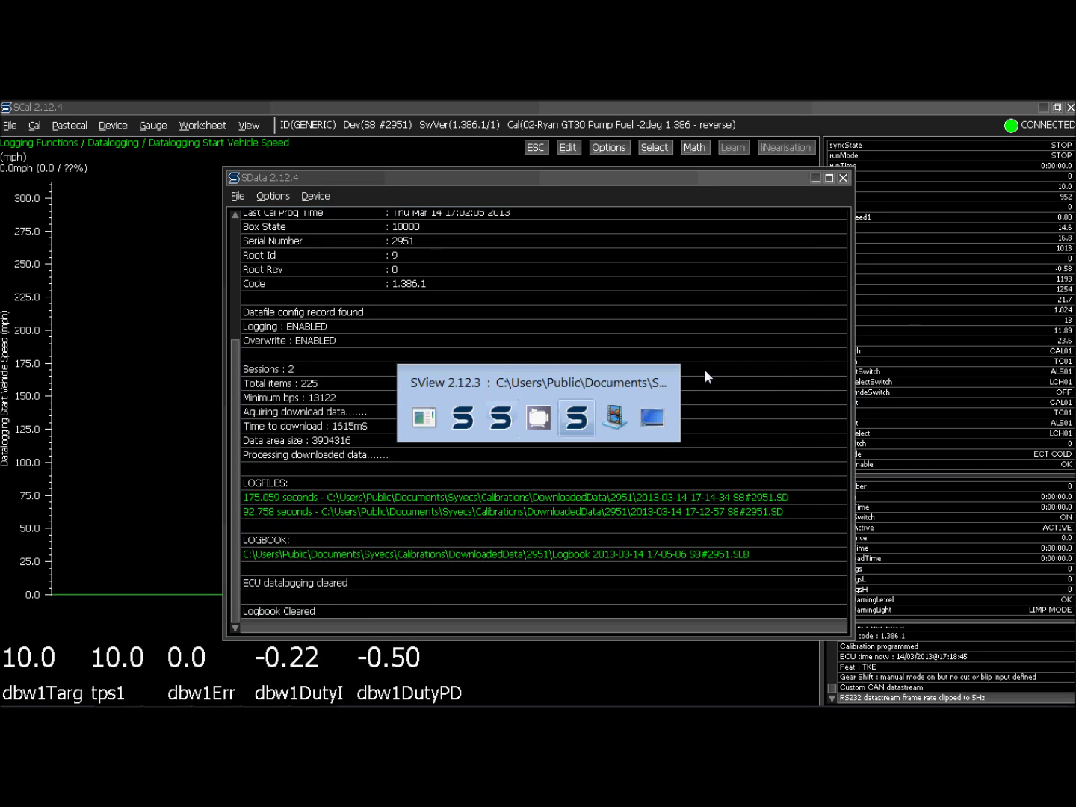
pyautogui.hotkey('alt', 'Tab')
pyautogui.hotkey('alt', 'Tab')
pyautogui.hotkey('alt', 'd')
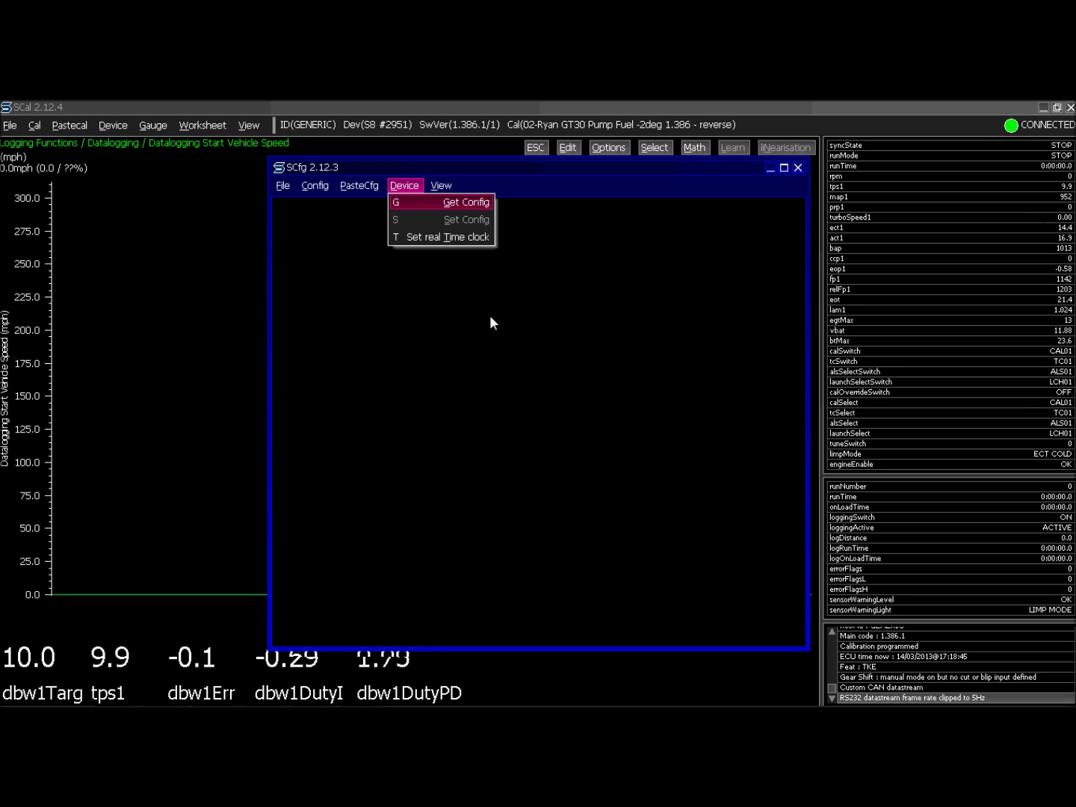
pyautogui.press('Return')
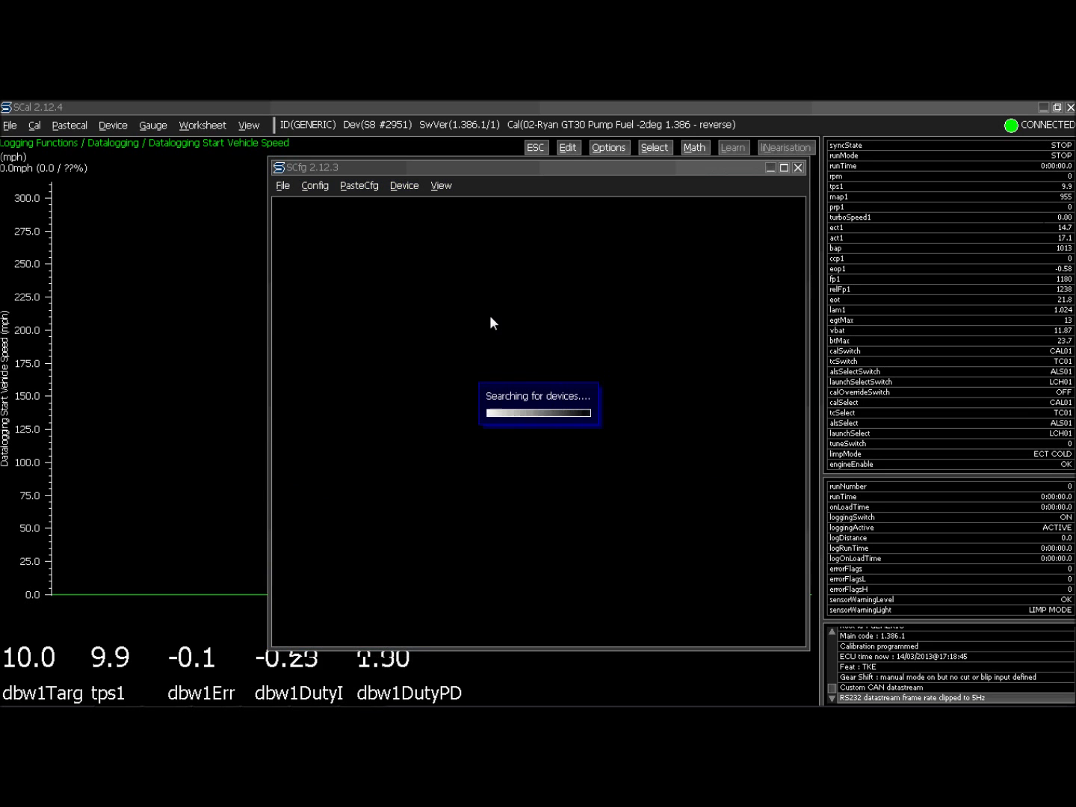
pyautogui.press('Return')
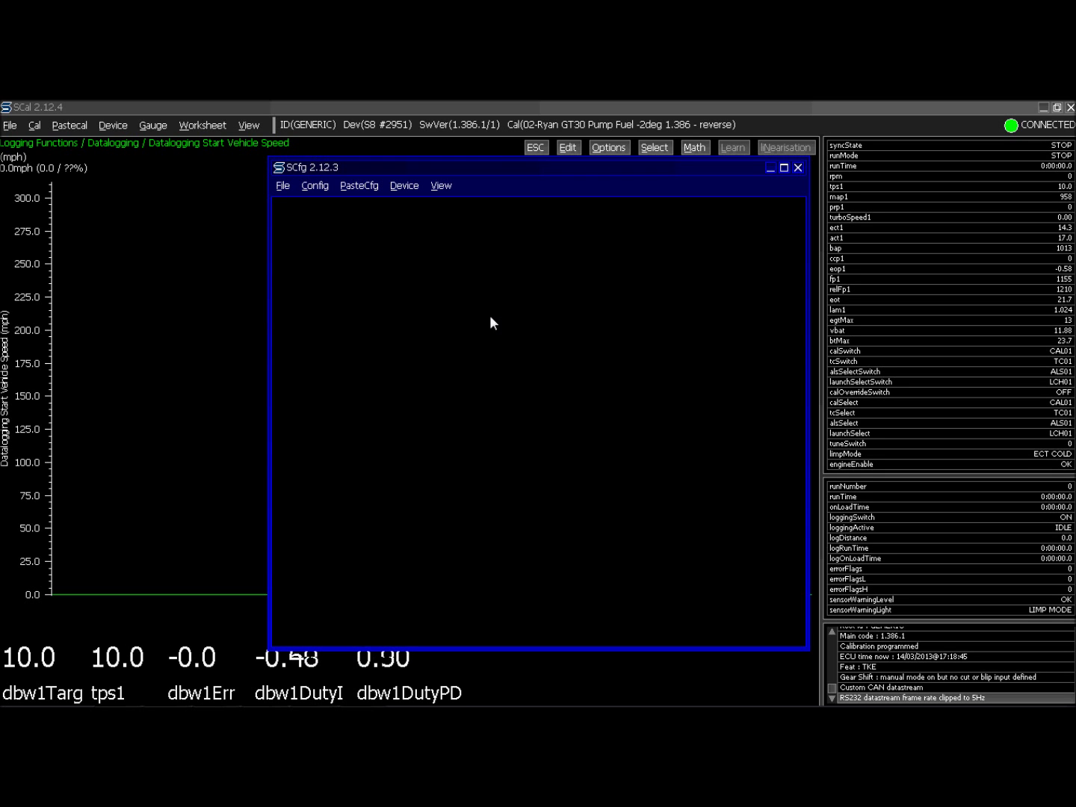
# Expand the Drive By Wire group in the logging configuration to show its channel logging rates.
pyautogui.press('Down')
pyautogui.press('Down')
pyautogui.press('Down')
pyautogui.press('Down')
pyautogui.press('Down')
pyautogui.press('Down')
pyautogui.press('Down')
pyautogui.press('Down')
pyautogui.press('Down')
pyautogui.press('Down')
pyautogui.press('Down')
pyautogui.press('Down')
pyautogui.press('Down')
pyautogui.press('Down')
pyautogui.press('Down')
pyautogui.press('Down')
pyautogui.press('Down')
pyautogui.press('Down')
pyautogui.press('Down')
pyautogui.press('Down')
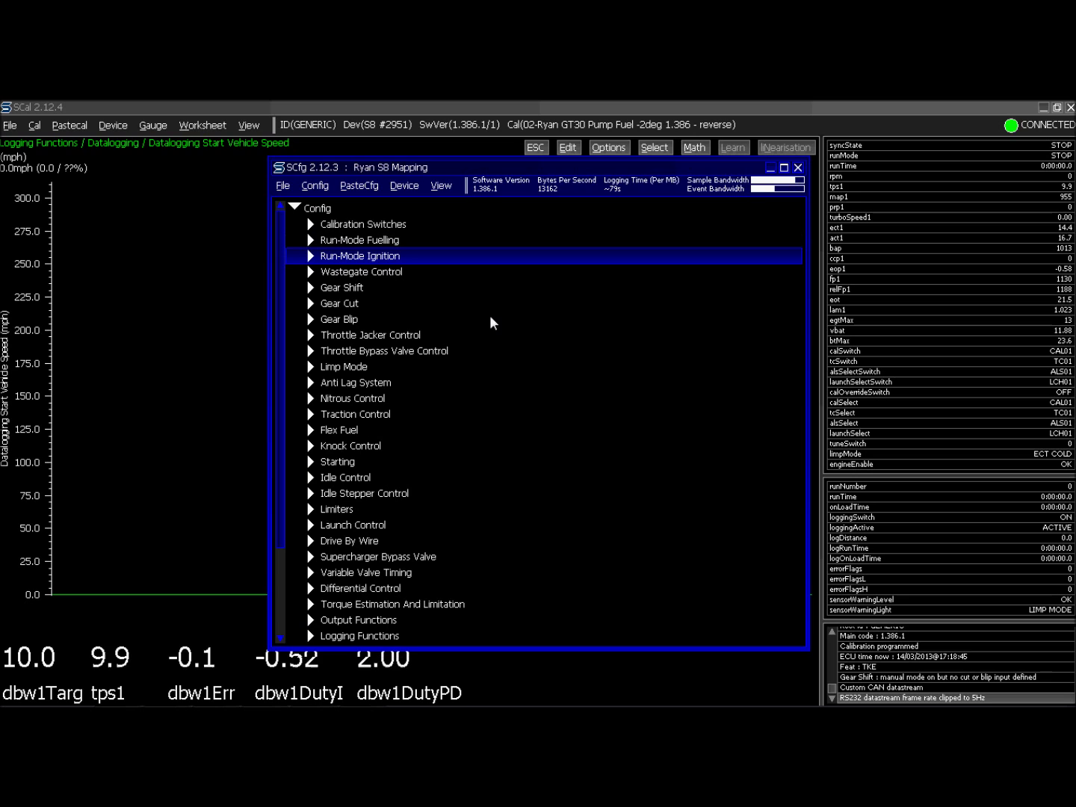
pyautogui.press('Down')
pyautogui.press('Right')
pyautogui.press('Down')
pyautogui.press('Down')
pyautogui.press('Down')
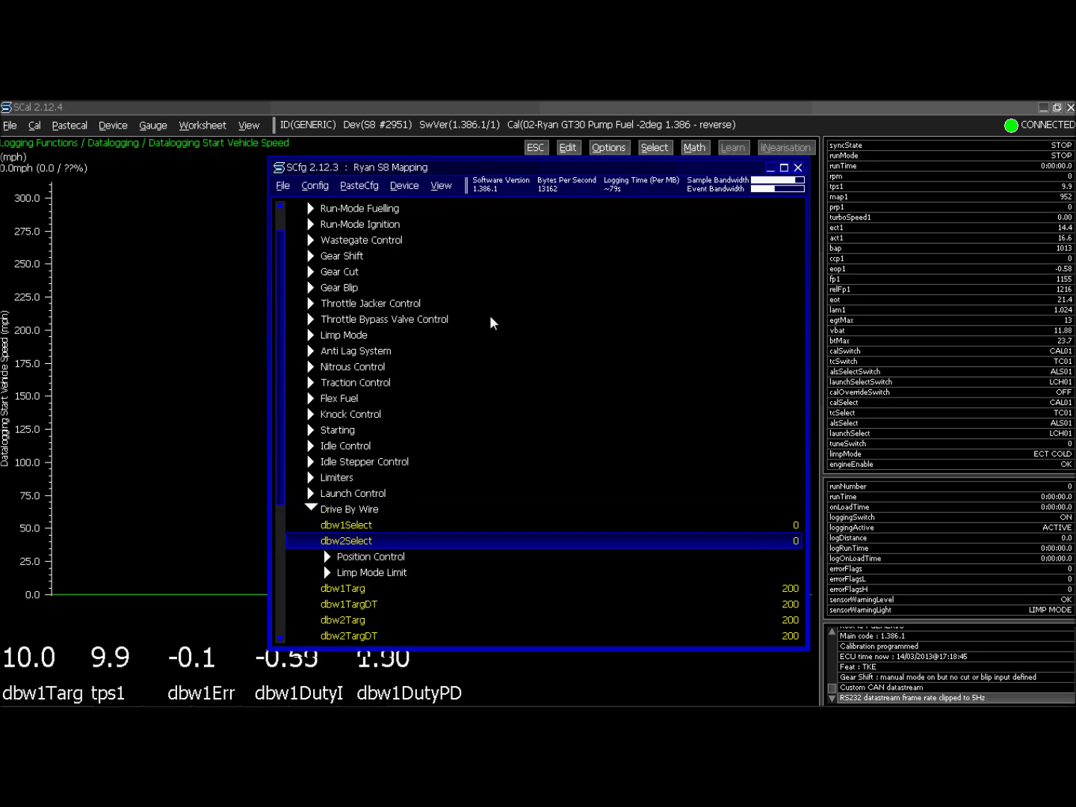
# Examine the logging rates of the duty, error and status channels under Drive By Wire Position Control, and collapse that subgroup.
pyautogui.press('Right')
pyautogui.press('Down')
pyautogui.press('Down')
pyautogui.press('Up')
pyautogui.press('Down')
pyautogui.press('Down')
pyautogui.press('Down')
pyautogui.press('Down')
pyautogui.press('Down')
pyautogui.press('Down')
pyautogui.press('Down')
pyautogui.press('Down')
pyautogui.press('Down')
pyautogui.press('Down')
pyautogui.press('Down')
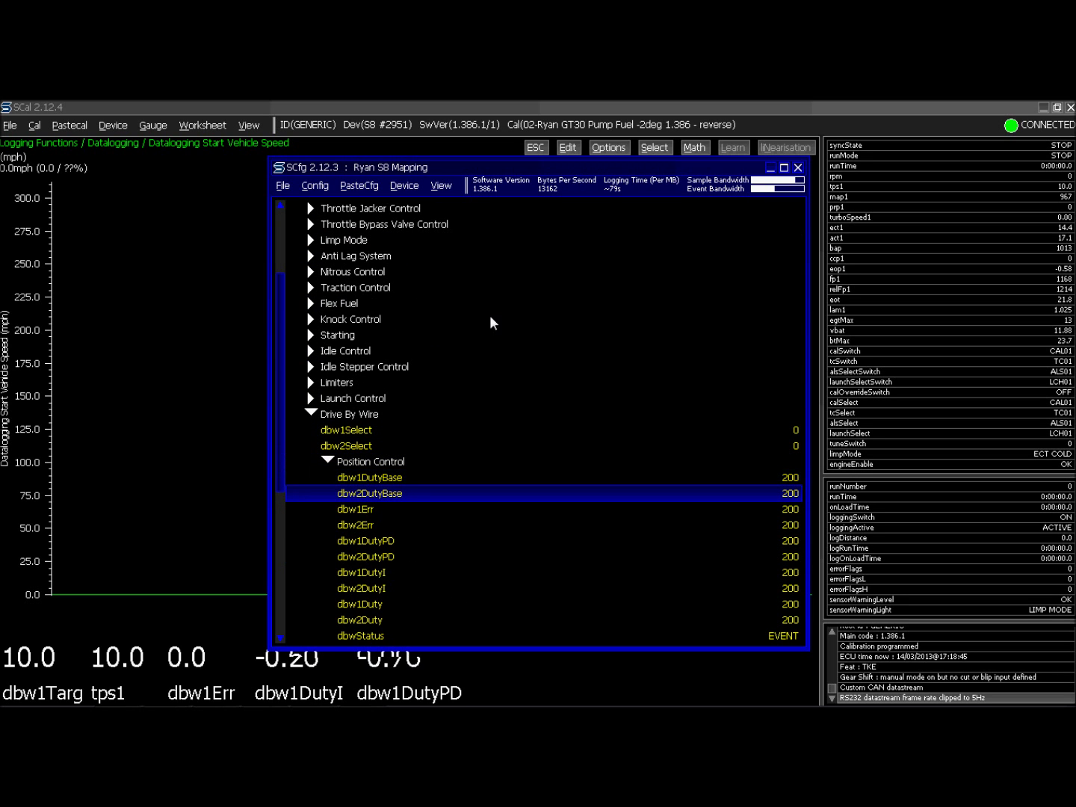
pyautogui.press('Up')
pyautogui.press('Up')
pyautogui.press('Up')
pyautogui.press('Up')
pyautogui.press('Up')
pyautogui.press('Up')
pyautogui.press('Up')
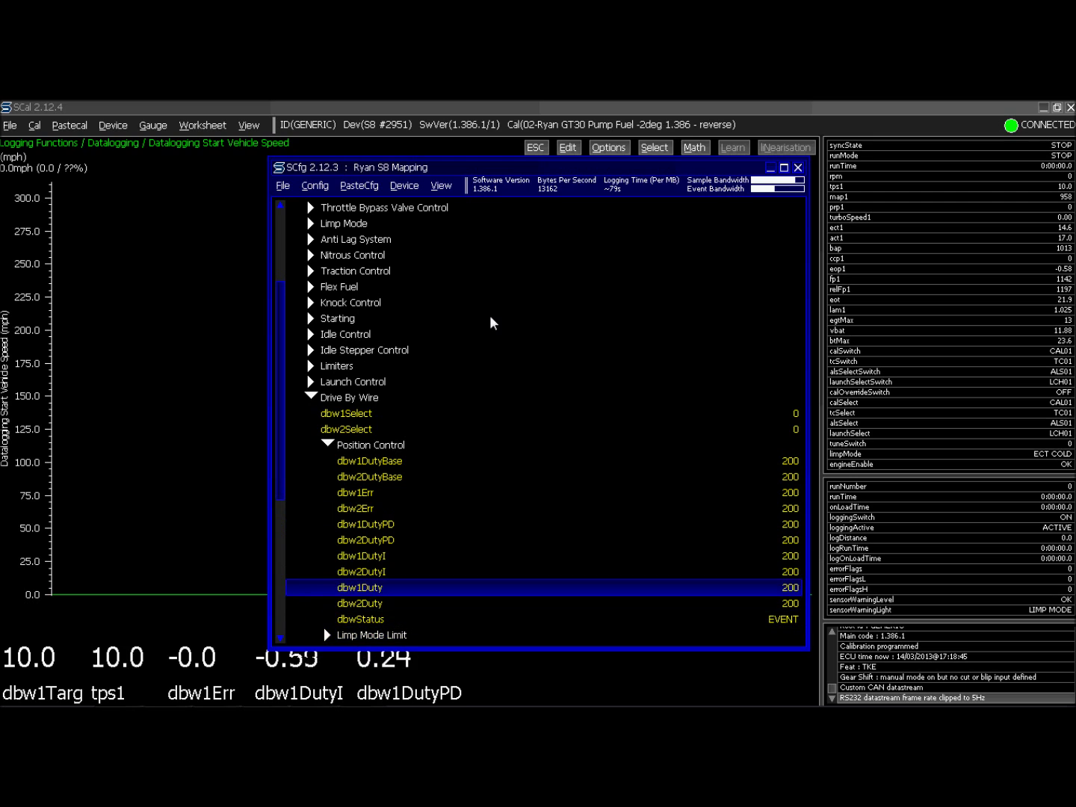
pyautogui.press('Up')
pyautogui.press('Up')
pyautogui.press('Up')
pyautogui.press('Up')
pyautogui.press('Up')
pyautogui.press('Up')
pyautogui.press('Down')
pyautogui.press('Left')
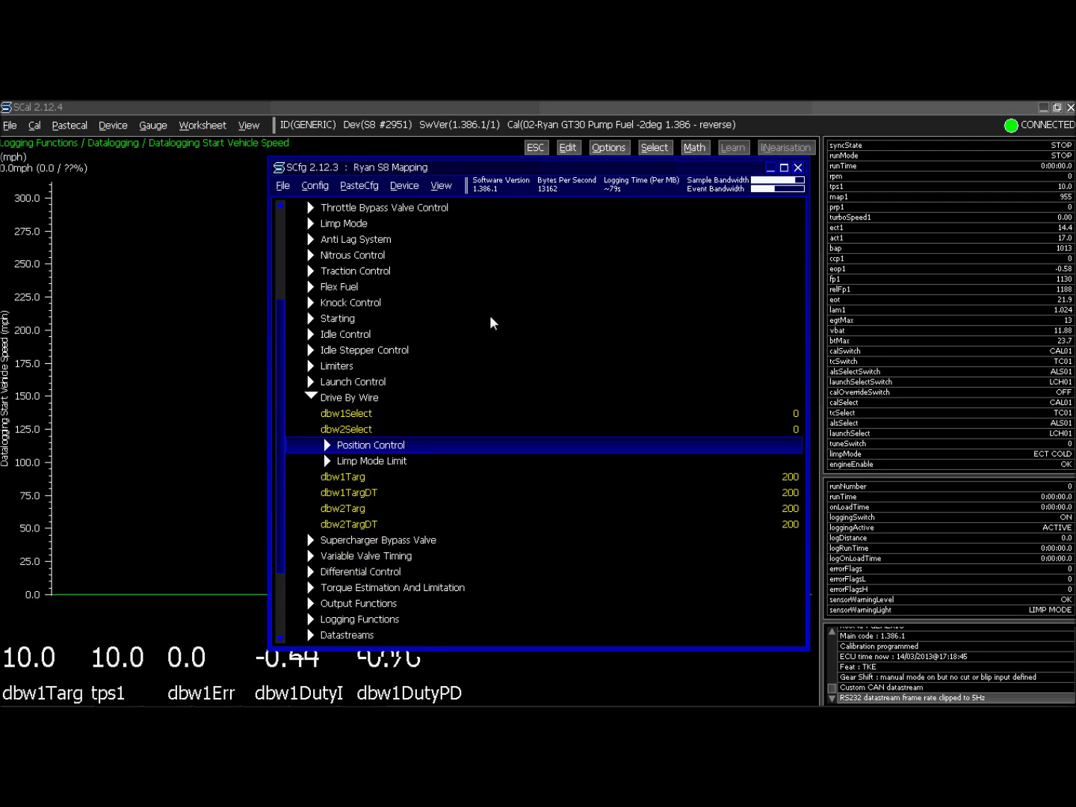
# Review the logging rates of the dbw1Targ, dbw1TargDT, dbw2Targ and dbw2TargDT channels and collapse the Drive By Wire group.
pyautogui.press('Down')
pyautogui.press('Down')
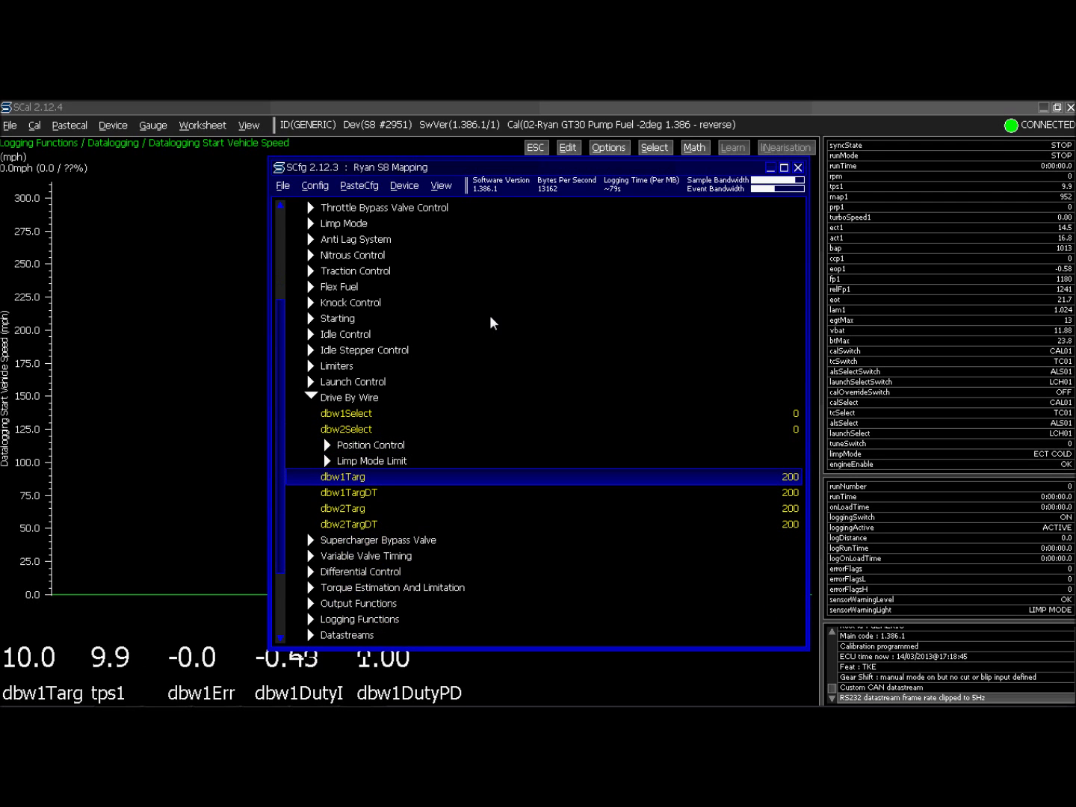
pyautogui.press('Down')
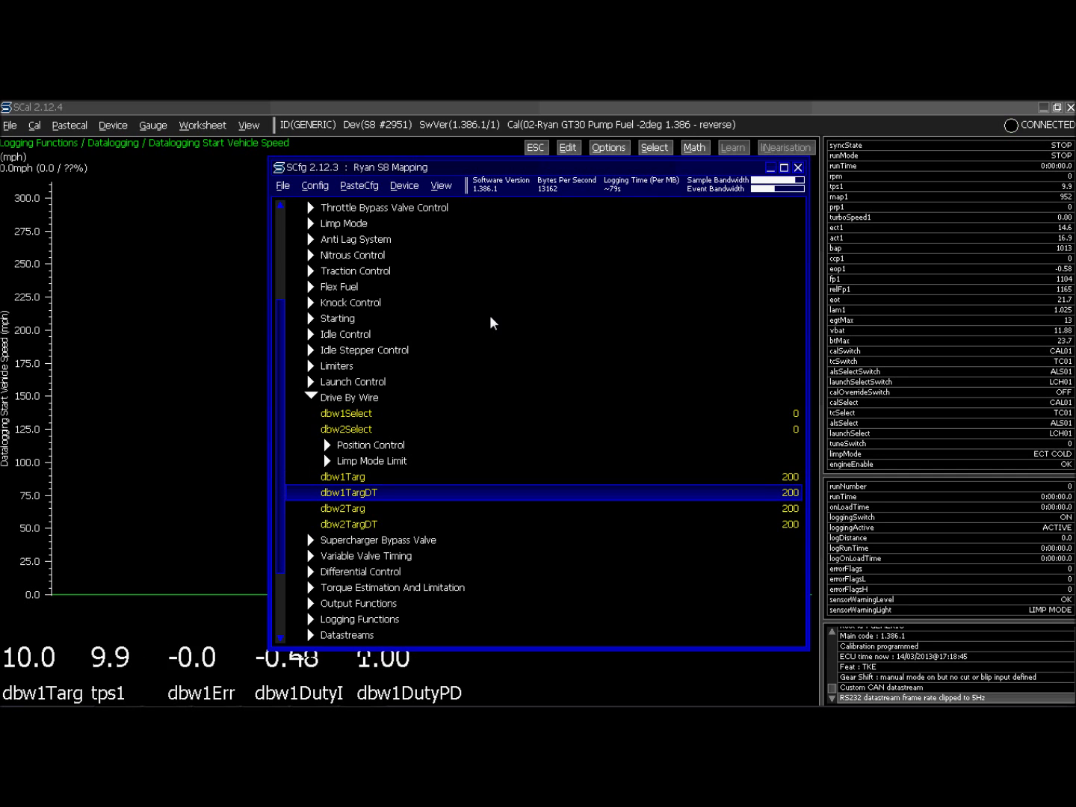
pyautogui.press('Down')
pyautogui.press('Down')
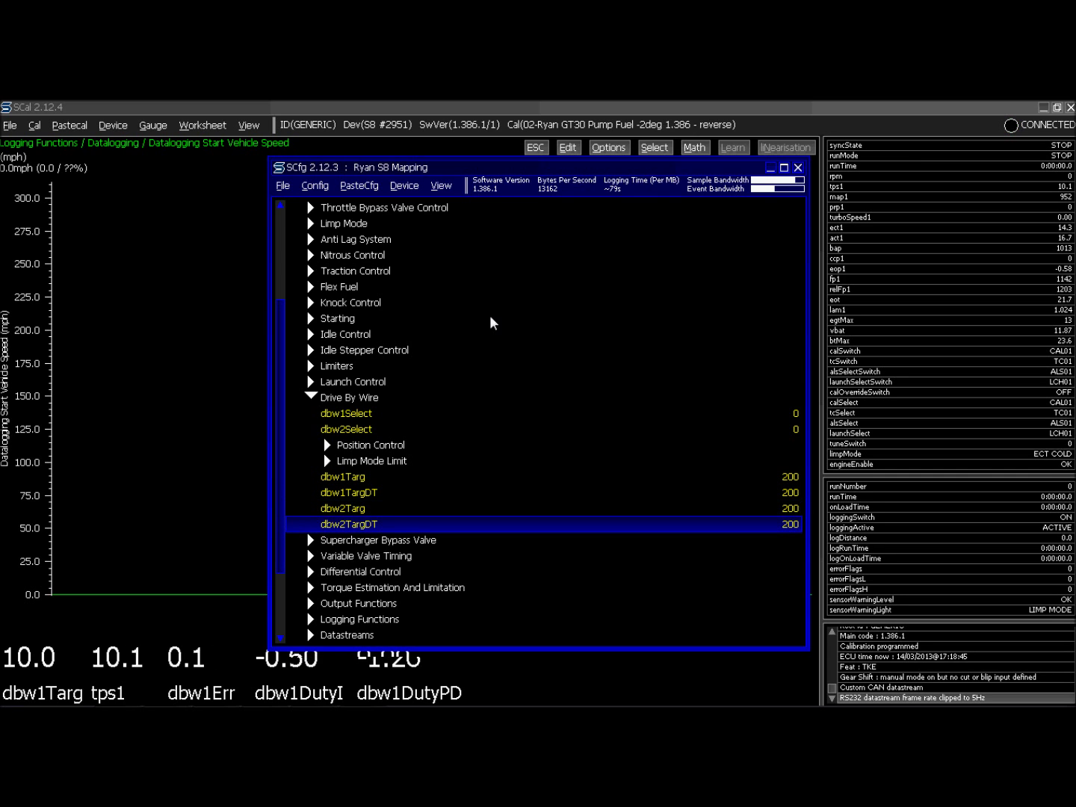
pyautogui.press('Up')
pyautogui.press('Up')
pyautogui.press('Up')
pyautogui.press('Up')
pyautogui.press('Up')
pyautogui.press('Up')
pyautogui.press('Up')
pyautogui.press('Up')
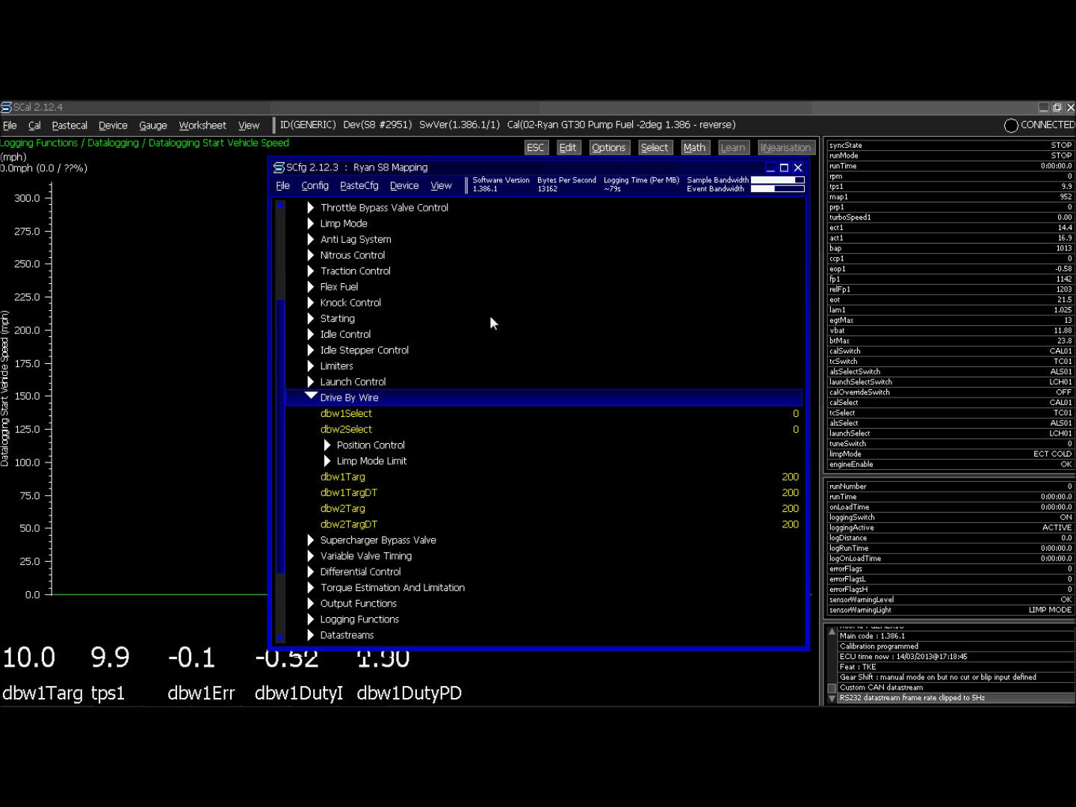
pyautogui.press('Left')
# Locate and expand the Throttle Position sensor group to show its channel logging rates.
pyautogui.press('End')
pyautogui.press('Up')
pyautogui.press('Up')
pyautogui.press('Right')
pyautogui.press('pagedown')
pyautogui.press('pagedown')
pyautogui.press('Up')
pyautogui.press('Up')
pyautogui.press('Up')
pyautogui.press('Right')
pyautogui.press('Down')
pyautogui.press('Down')
pyautogui.press('Down')
pyautogui.press('Up')
pyautogui.press('Up')
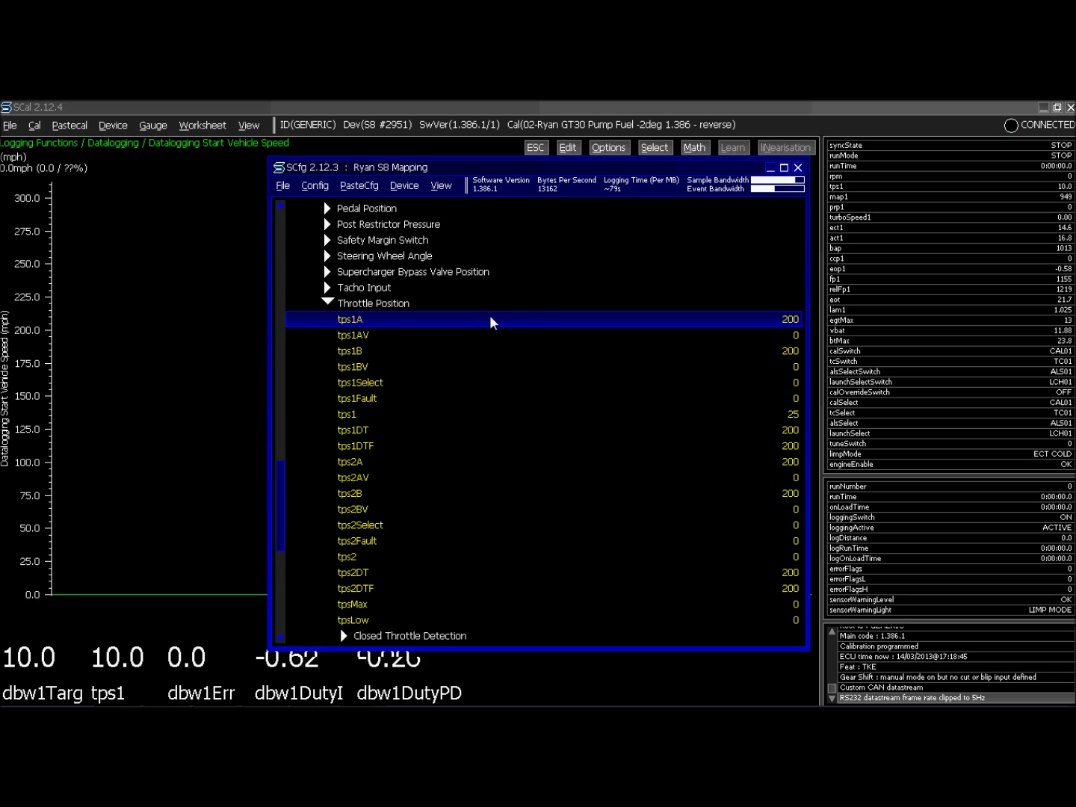
# Examine the logging rates of the tps1 and tps2 channels, including their DT and DTF variants, in the Throttle Position group.
pyautogui.press('Down')
pyautogui.press('Down')
pyautogui.press('Down')
pyautogui.press('Down')
pyautogui.press('Down')
pyautogui.press('Down')
pyautogui.press('Down')
pyautogui.press('Down')
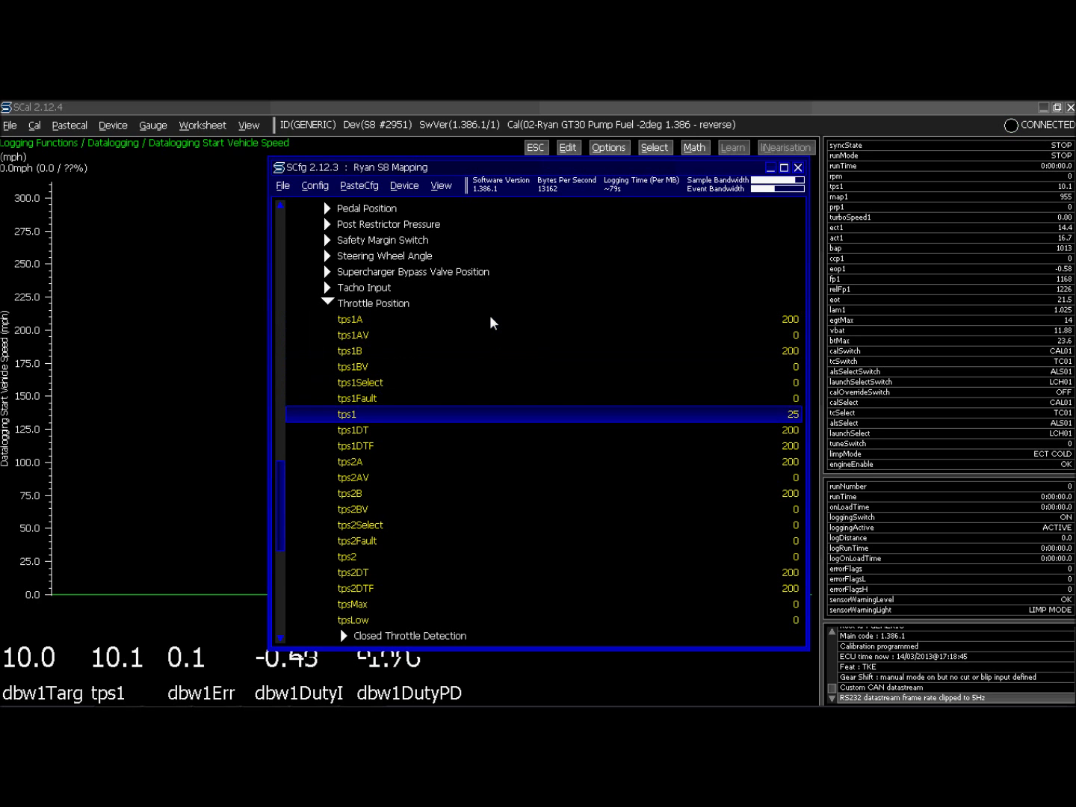
pyautogui.press('Down')
pyautogui.press('Down')
pyautogui.press('Down')
pyautogui.press('Down')
pyautogui.press('Down')
pyautogui.press('Down')
pyautogui.press('Down')
pyautogui.press('Down')
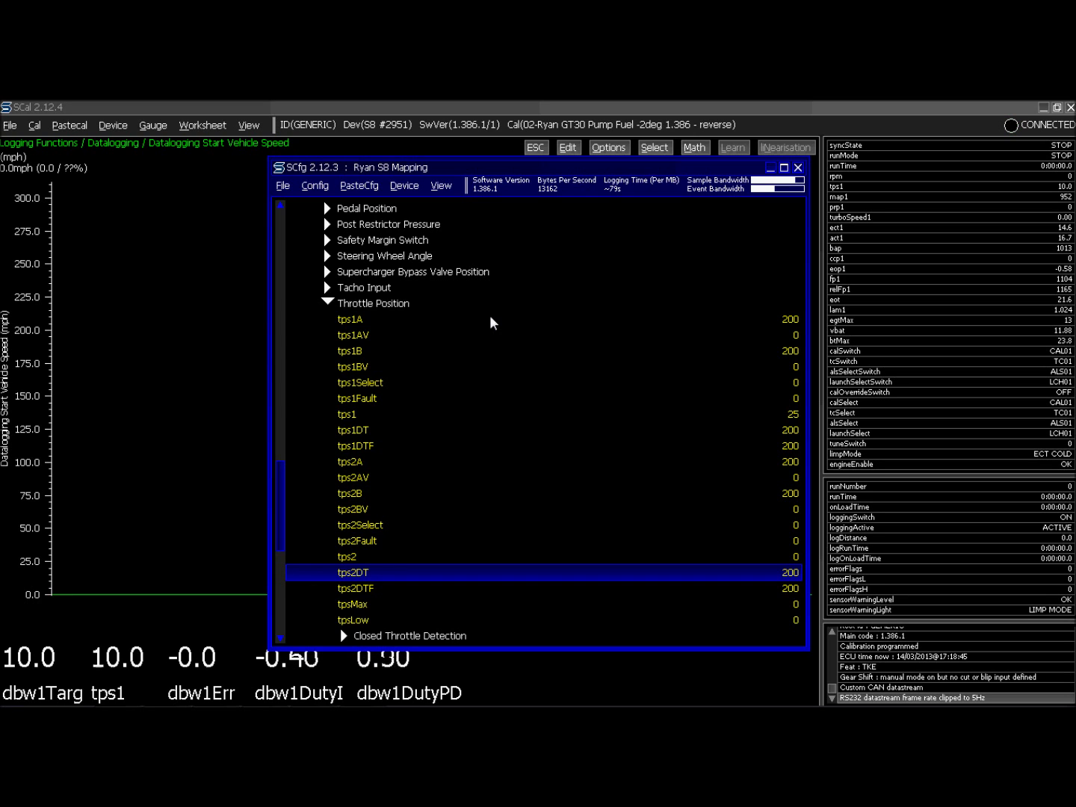
pyautogui.press('Up')
pyautogui.press('Up')
pyautogui.press('Up')
pyautogui.press('Up')
pyautogui.press('Up')
pyautogui.press('Up')
pyautogui.press('Up')
pyautogui.press('Up')
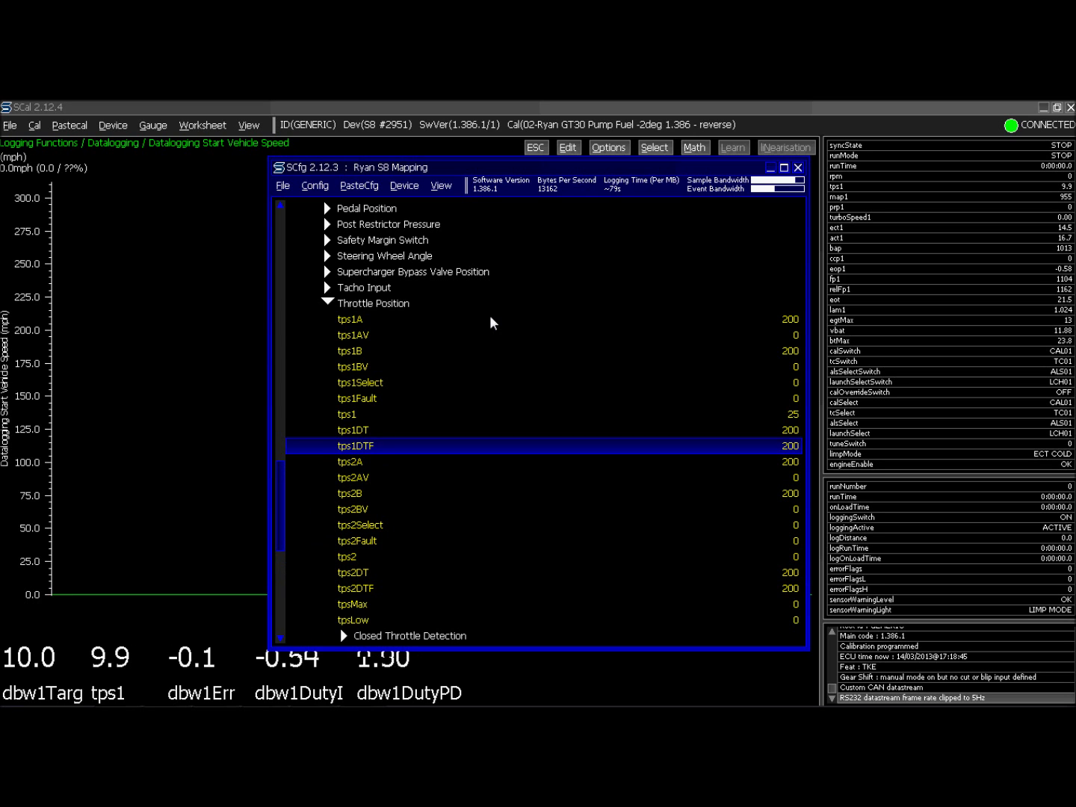
# Set the logging rate of the tps1B channel to 200.
pyautogui.hotkey('alt', 'd')
pyautogui.press('Escape')
pyautogui.press('Up')
pyautogui.press('Up')
pyautogui.press('Up')
pyautogui.press('Up')
pyautogui.press('Up')
pyautogui.press('Up')
pyautogui.press('Return')
pyautogui.write('200')
pyautogui.press('Return')
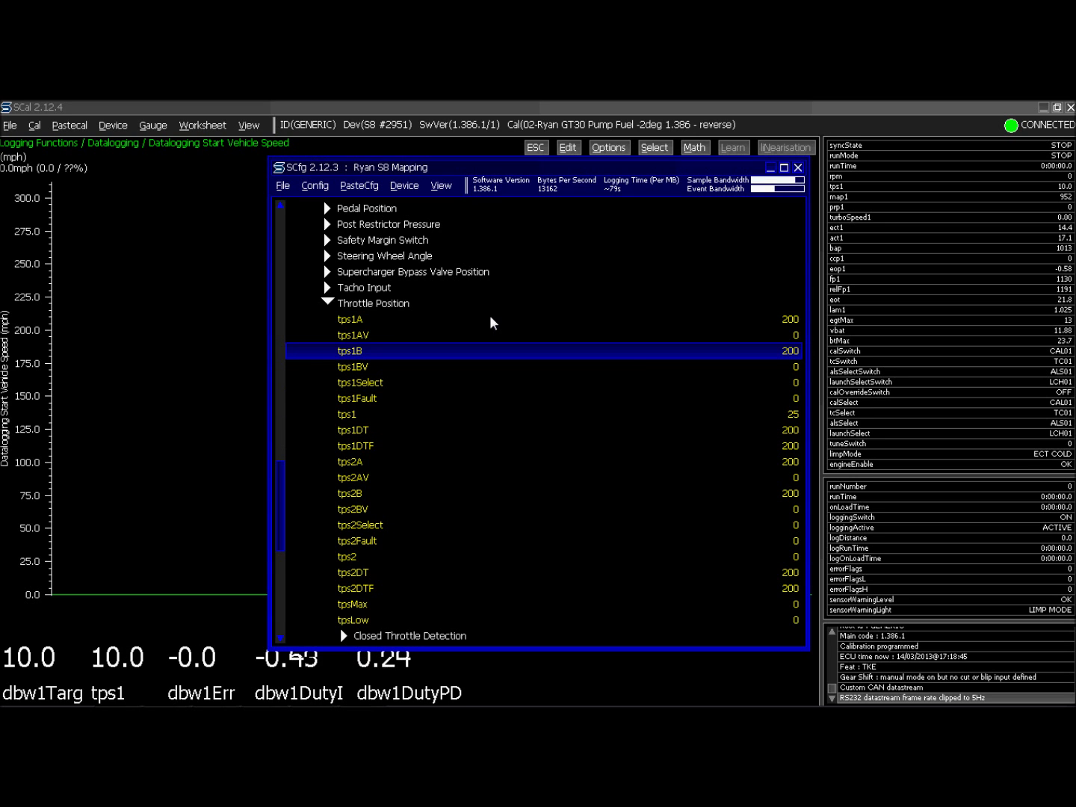
# Program the logging configuration into the connected ECU, accepting deletion of the existing session data.
pyautogui.hotkey('alt', 'd')
pyautogui.press('Return')
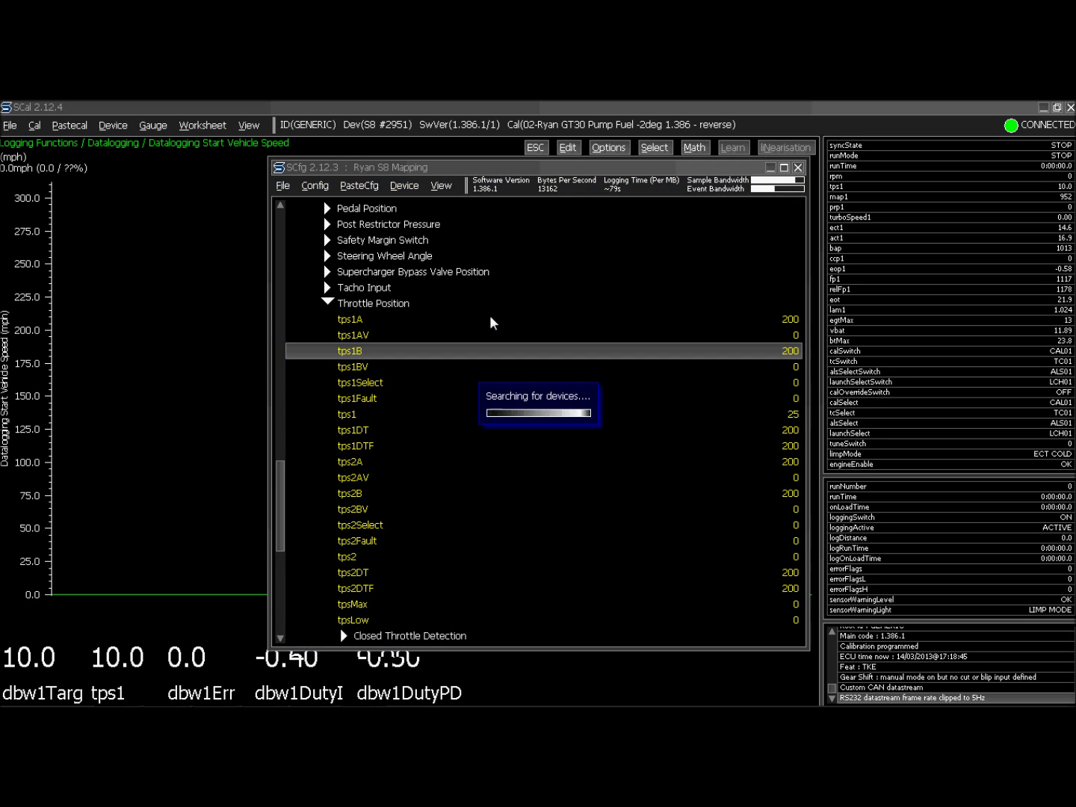
pyautogui.press('Return')
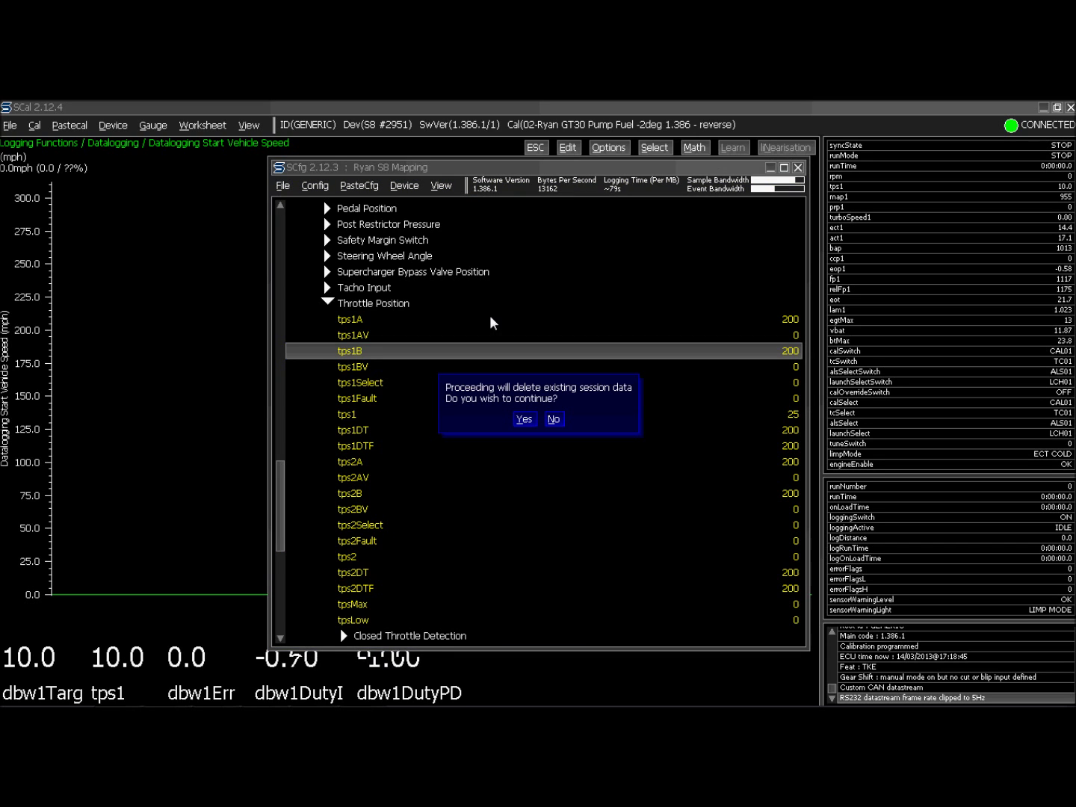
pyautogui.press('Return')
pyautogui.press('Return')
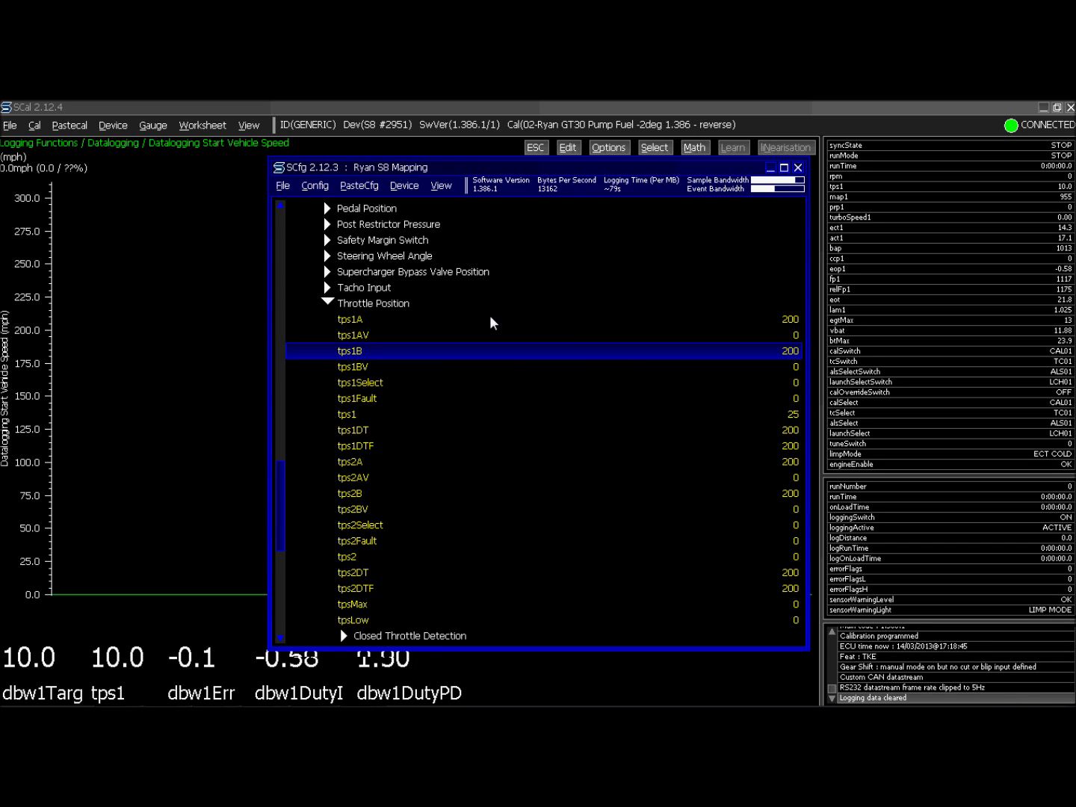
# Close SCfg, return to SCal's calibration list and select the drive-by-wire Minimum Target In Crank.
pyautogui.click(797, 167)
pyautogui.press('Escape')
pyautogui.press('Down')
pyautogui.press('Down')
pyautogui.press('Down')
pyautogui.press('Down')
pyautogui.press('Down')
pyautogui.press('Down')
pyautogui.press('Down')
pyautogui.press('Down')
pyautogui.press('Down')
pyautogui.press('Down')
pyautogui.press('Down')
pyautogui.press('Down')
pyautogui.press('Down')
pyautogui.press('Down')
pyautogui.press('Down')
pyautogui.press('Down')
pyautogui.press('Down')
pyautogui.press('Down')
pyautogui.press('Down')
pyautogui.press('Down')
pyautogui.press('Down')
pyautogui.press('Down')
pyautogui.press('Down')
pyautogui.press('Down')
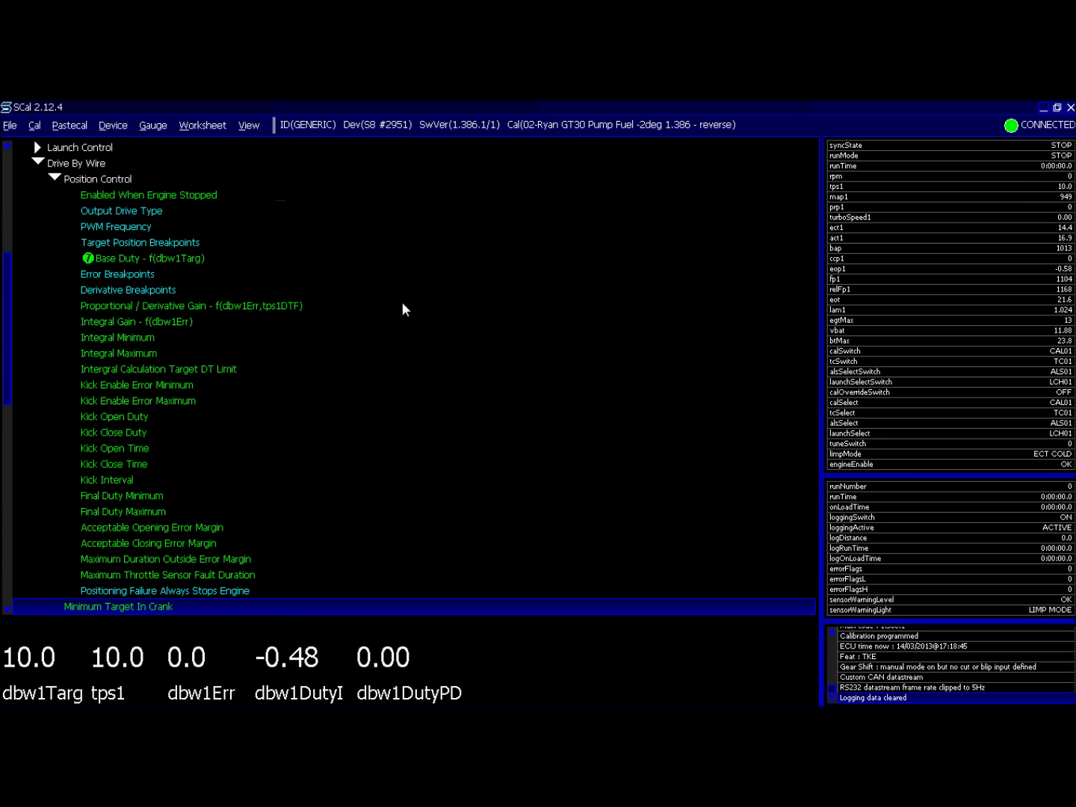
pyautogui.press('Up')
pyautogui.press('Up')
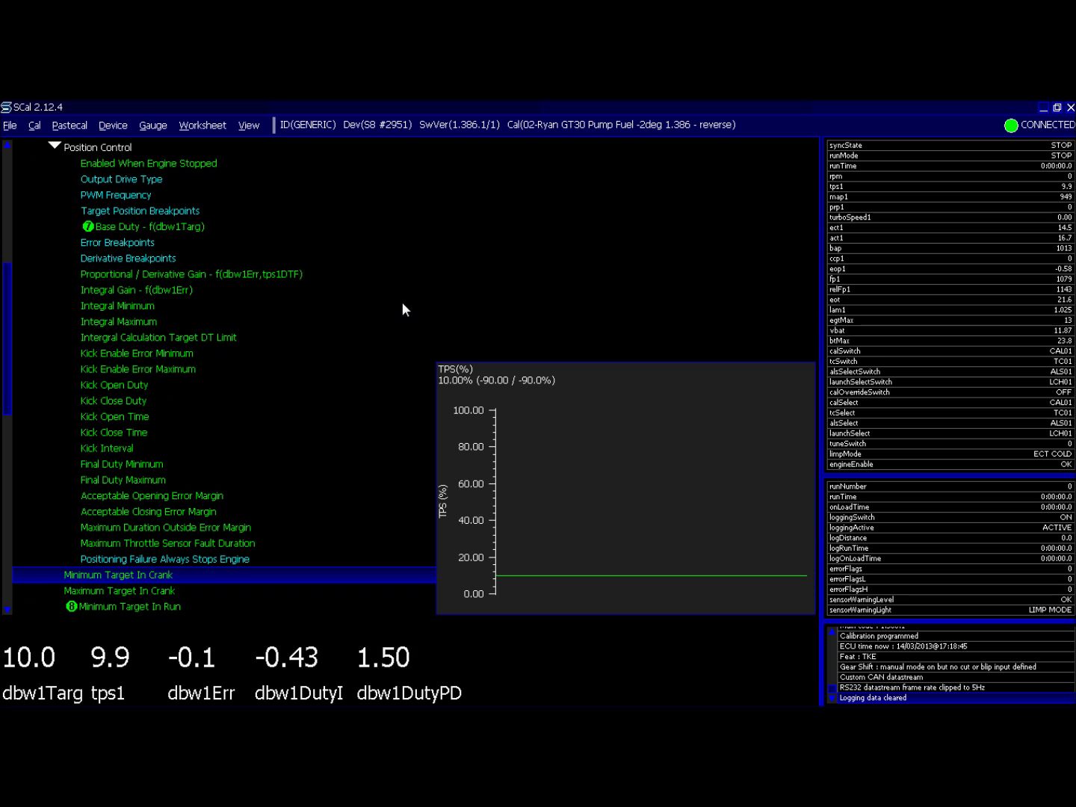
# Step the drive-by-wire Minimum Target In Crank through 30% and 50% to exercise the throttle.
pyautogui.press('Return')
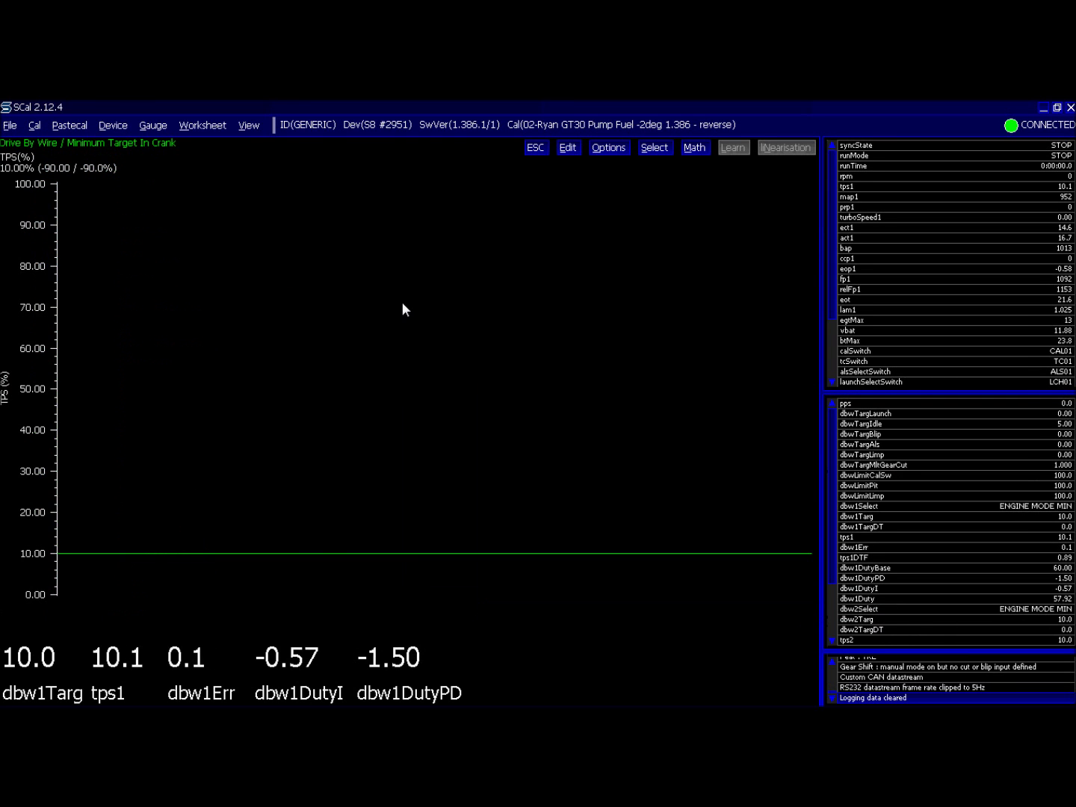
pyautogui.press('Return')
pyautogui.write('30')
pyautogui.press('Return')
pyautogui.press('Return')
pyautogui.write('50')
pyautogui.press('Return')
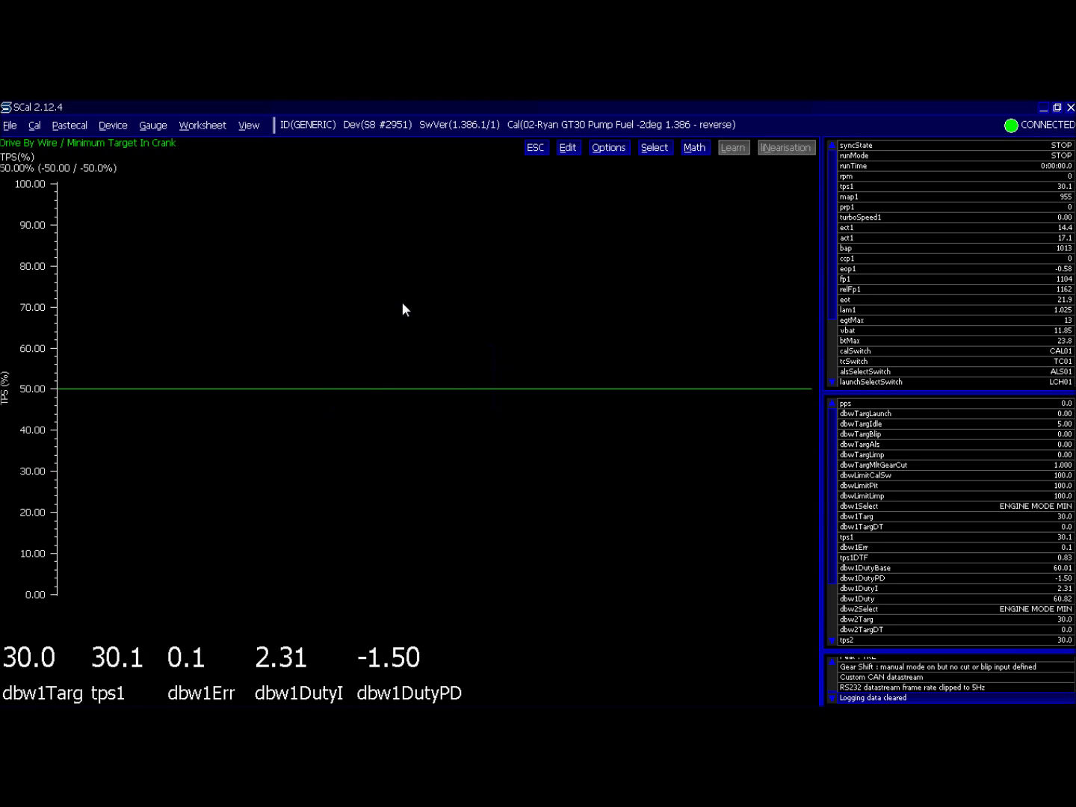
# Set the drive-by-wire Minimum Target In Crank to 100%.
pyautogui.press('Return')
pyautogui.write('100')
pyautogui.press('Return')
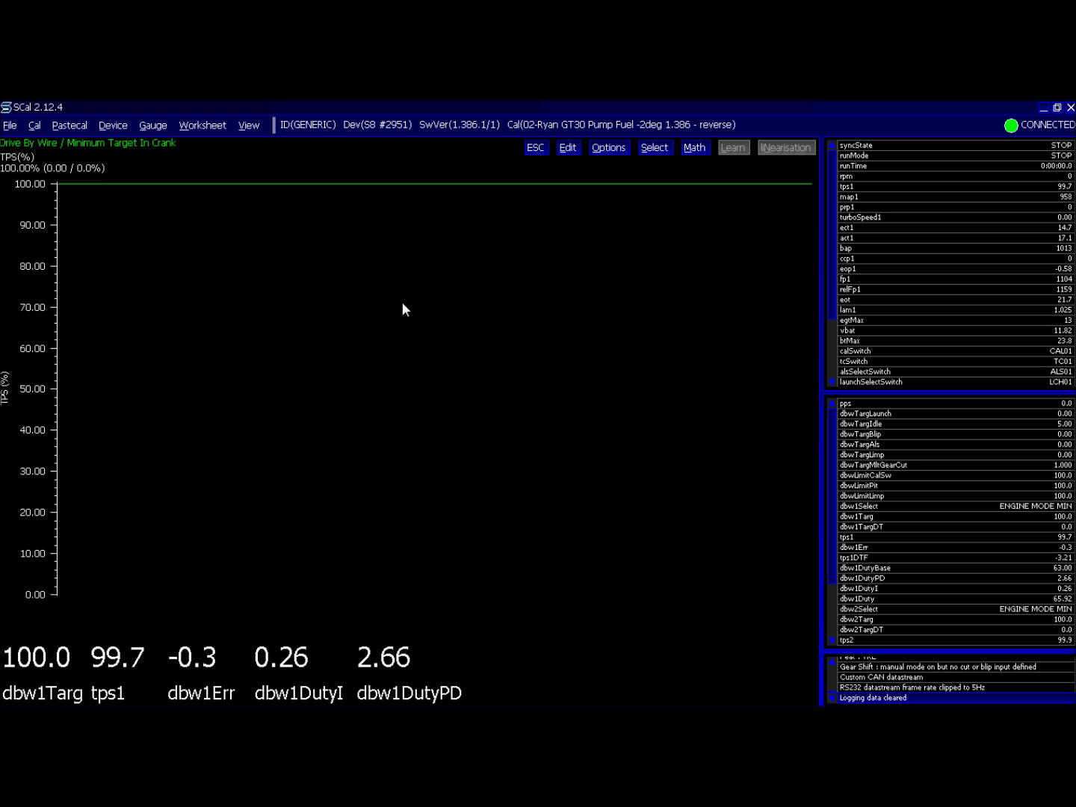
# Switch to SData and download the ECU's logged session without a download comment, accepting the logbook comment as it stands.
pyautogui.hotkey('alt', 'Tab')
pyautogui.hotkey('alt', 'Tab')
pyautogui.hotkey('alt', 'd')
pyautogui.press('Down')
pyautogui.press('Return')
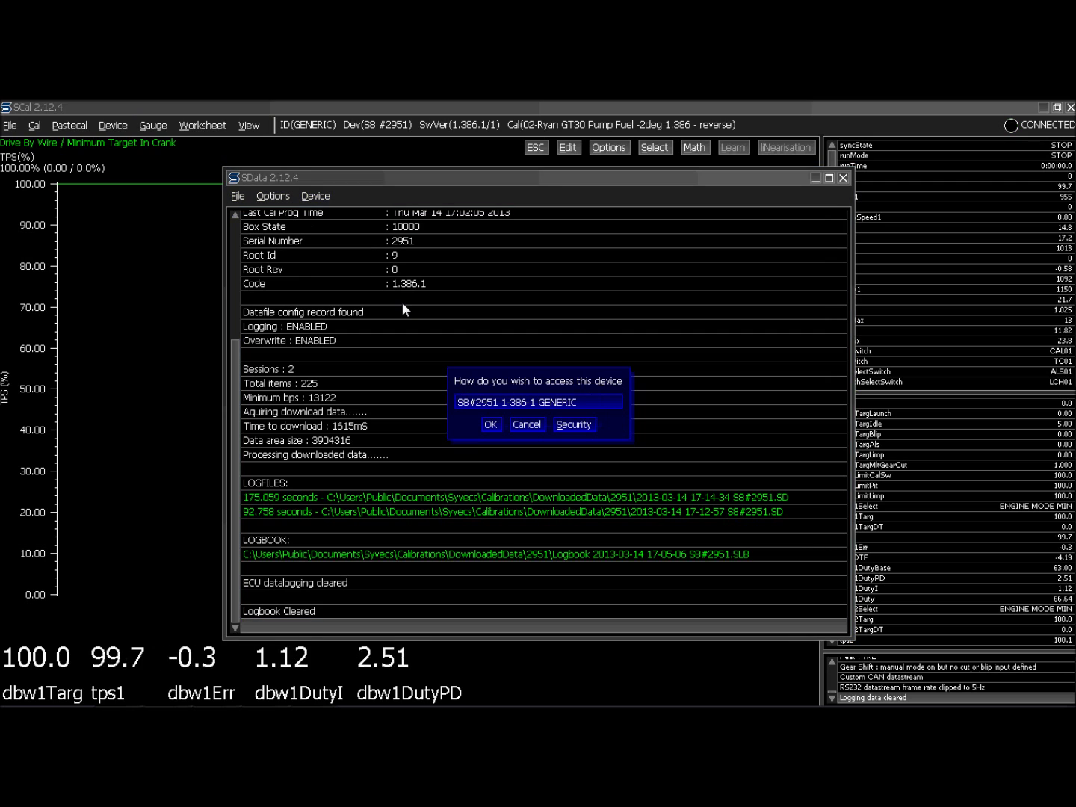
pyautogui.press('Return')
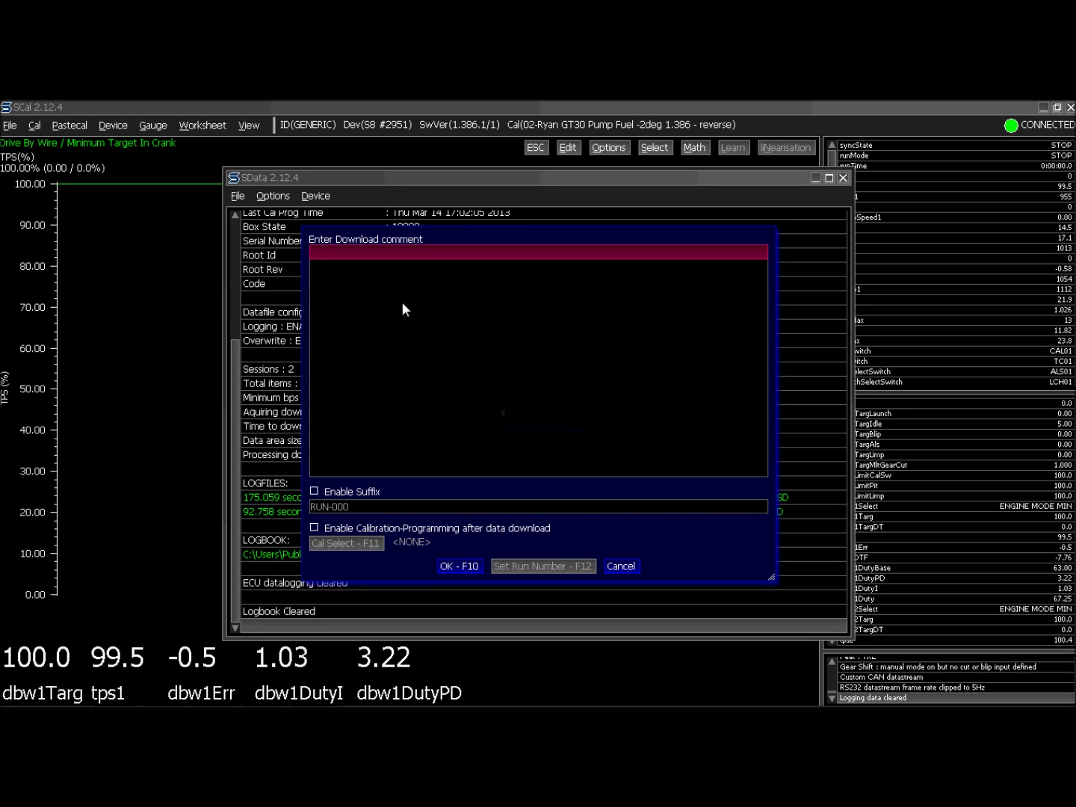
pyautogui.click(469, 567)
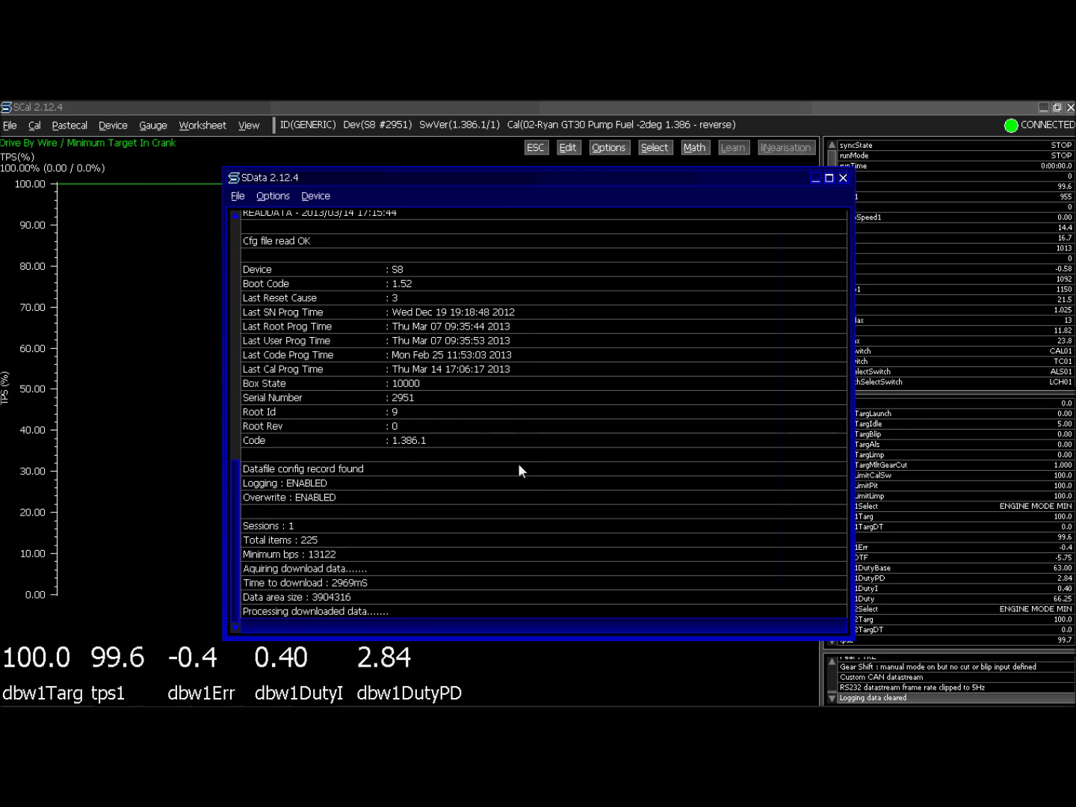
pyautogui.click(522, 416)
pyautogui.click(522, 416)
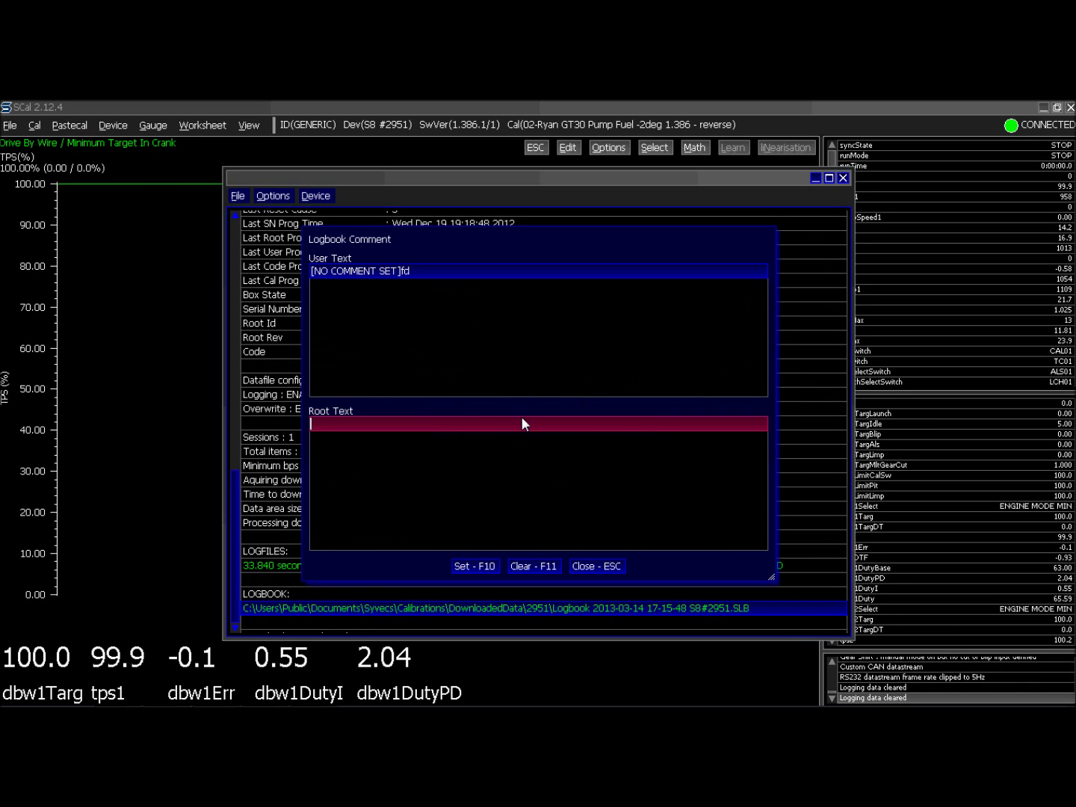
pyautogui.click(488, 564)
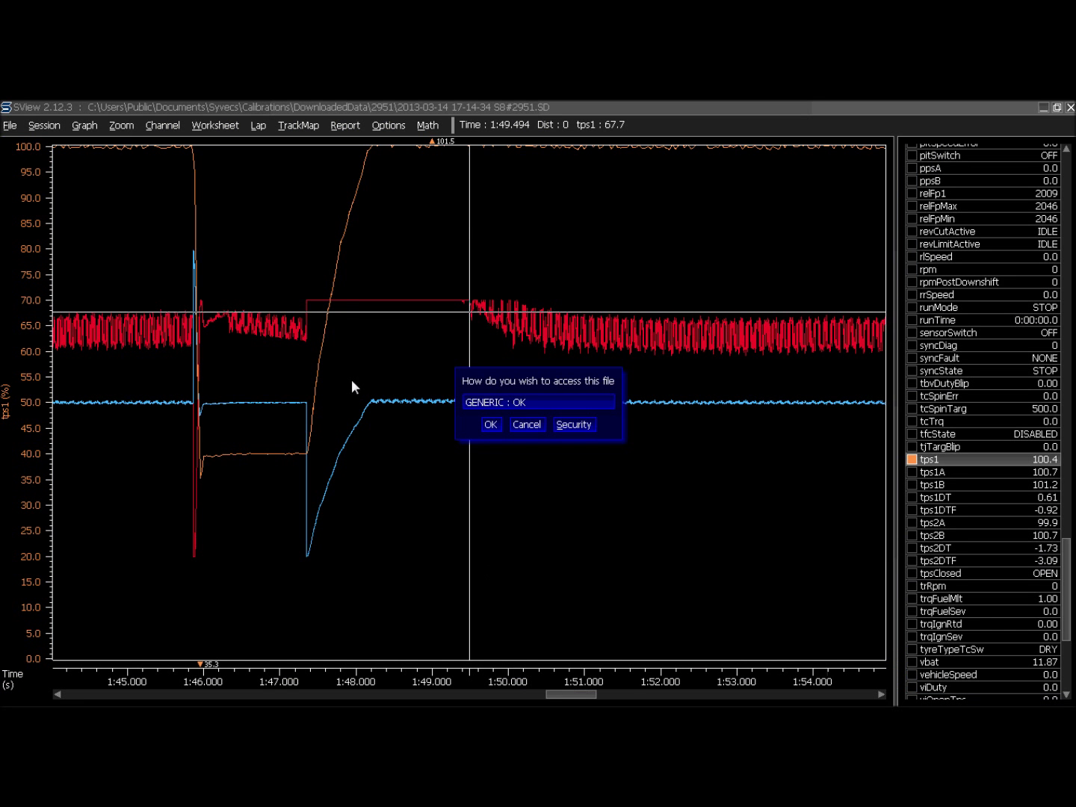
pyautogui.press('Return')
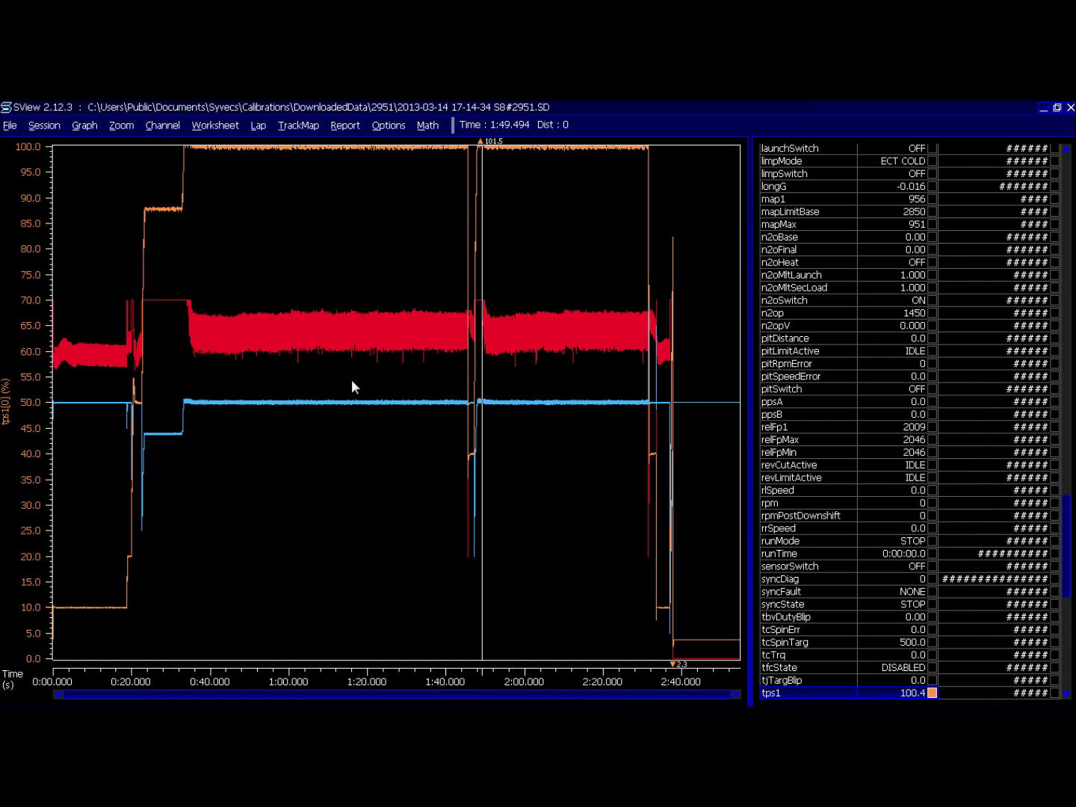
pyautogui.press('Return')
pyautogui.hotkey('alt', 'g')
pyautogui.press('Return')
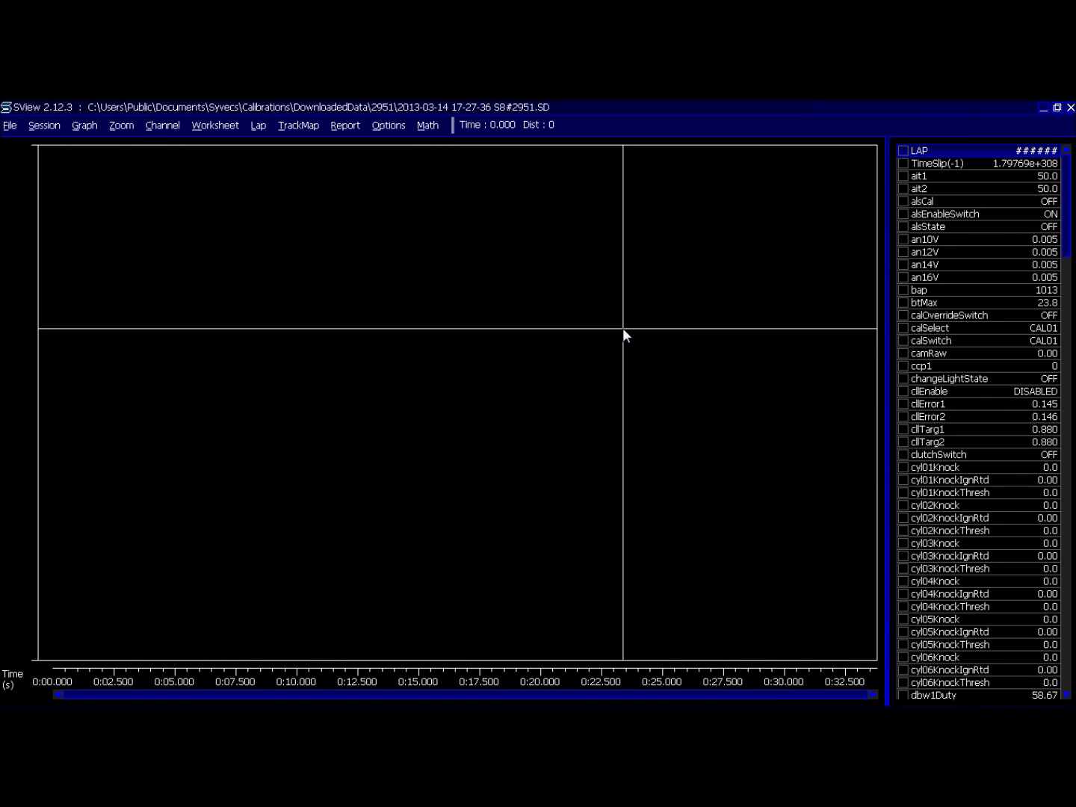
pyautogui.hotkey('alt', 'g')
pyautogui.press('Return')
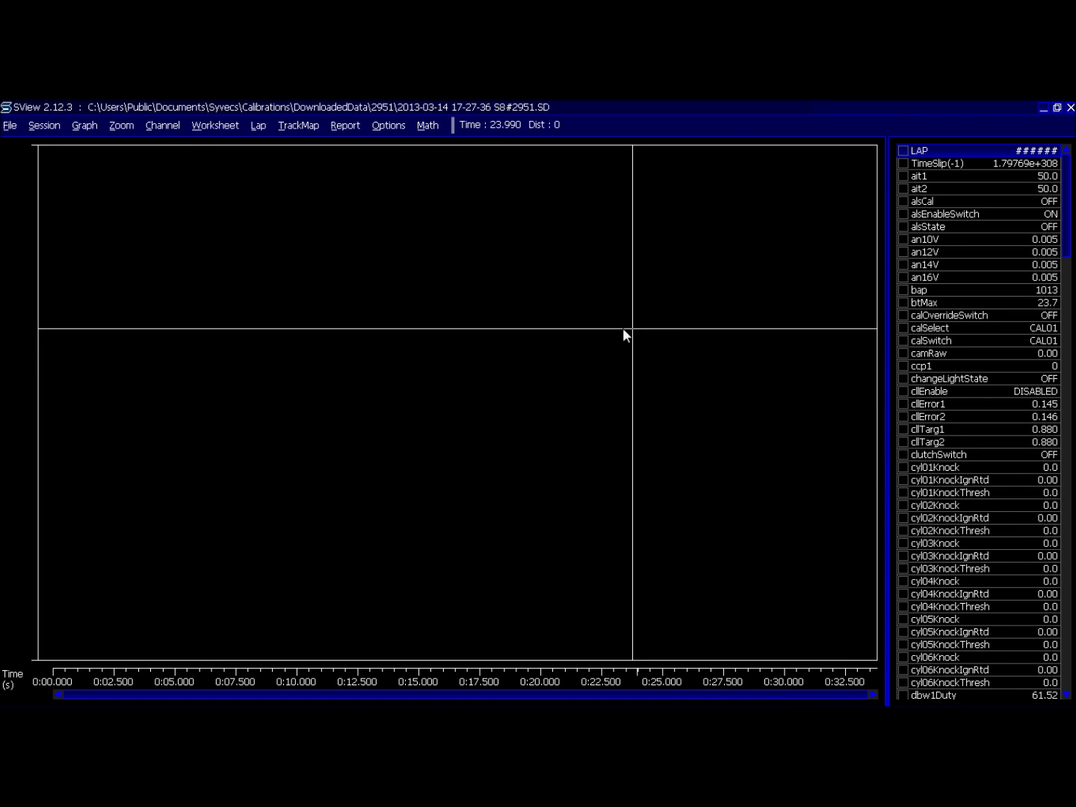
# Plot the dbw1Duty and dbw1Targ channels on the upper graph.
pyautogui.click(629, 296)
pyautogui.scroll(-20, 630, 296)
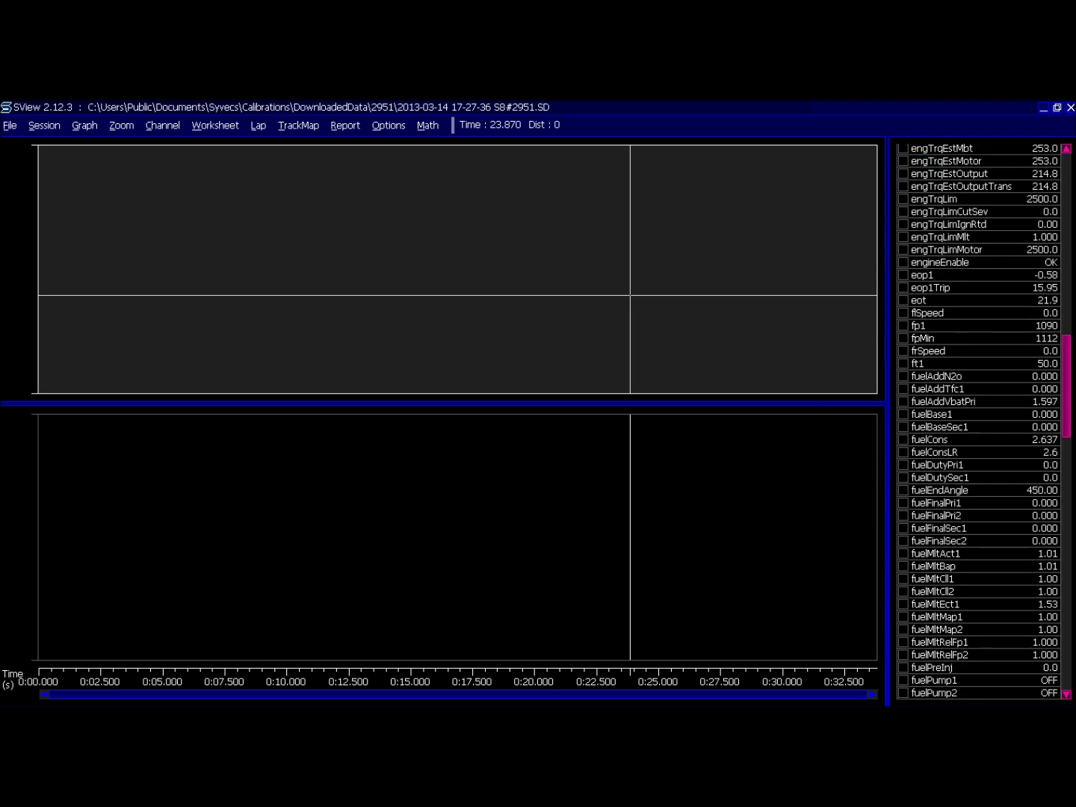
pyautogui.scroll(20, 629, 296)
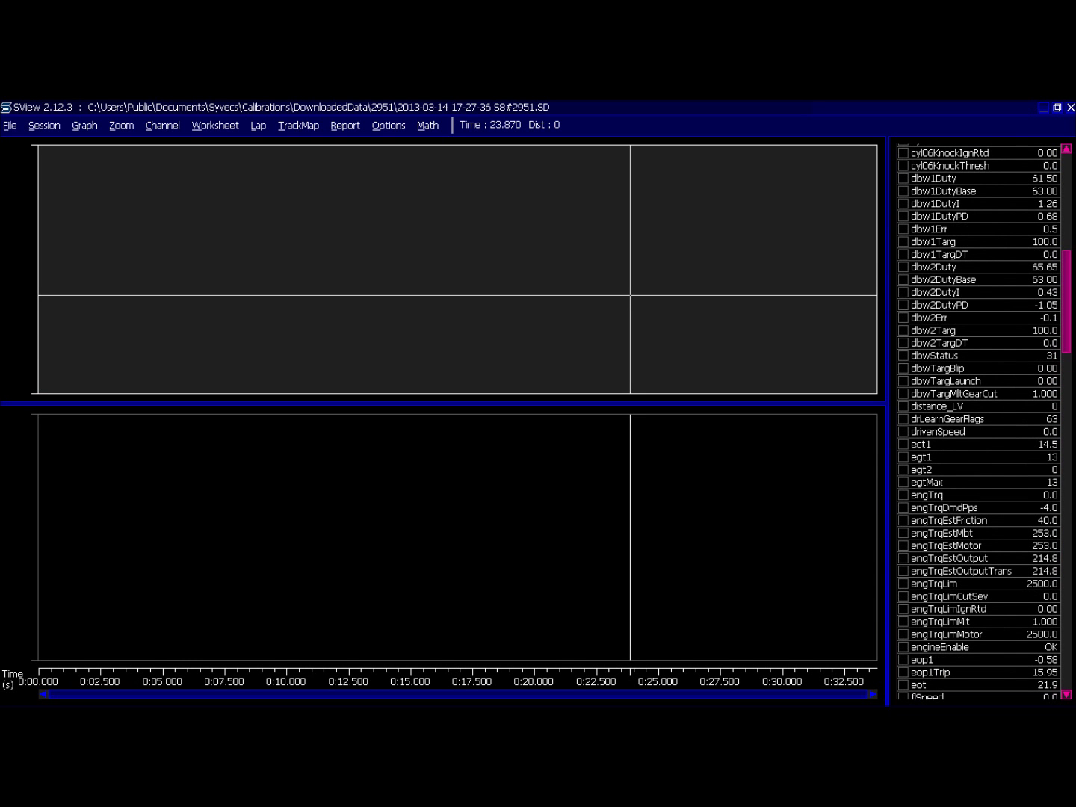
pyautogui.click(903, 179)
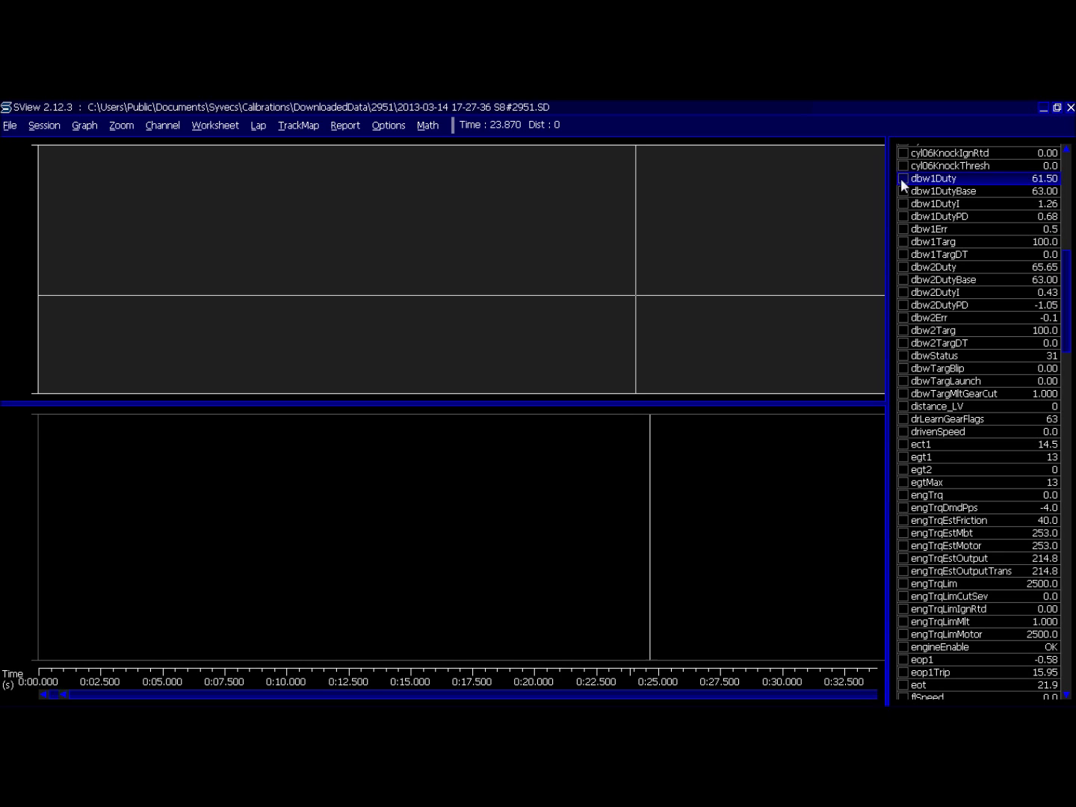
pyautogui.click(902, 241)
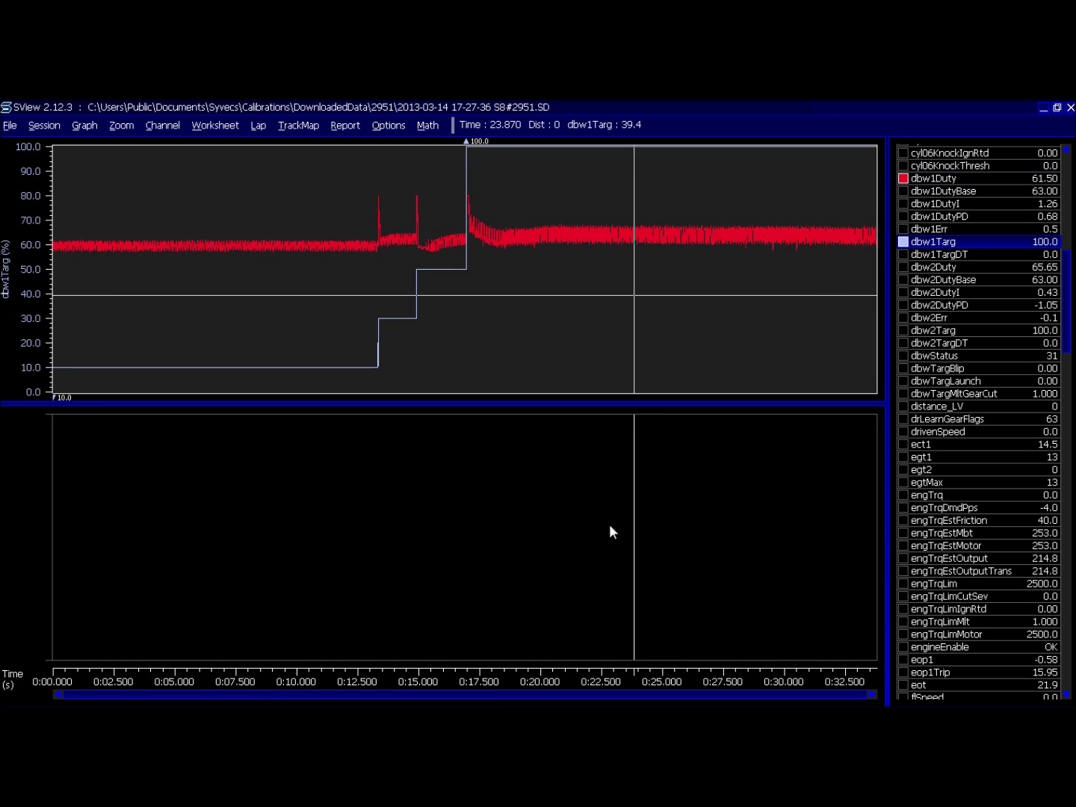
# Plot the dbw1Err, dbw1DutyI and dbw1DutyPD channels on the lower graph.
pyautogui.click(539, 508)
pyautogui.scroll(-10, 539, 512)
pyautogui.scroll(-4, 979, 418)
pyautogui.scroll(2, 978, 419)
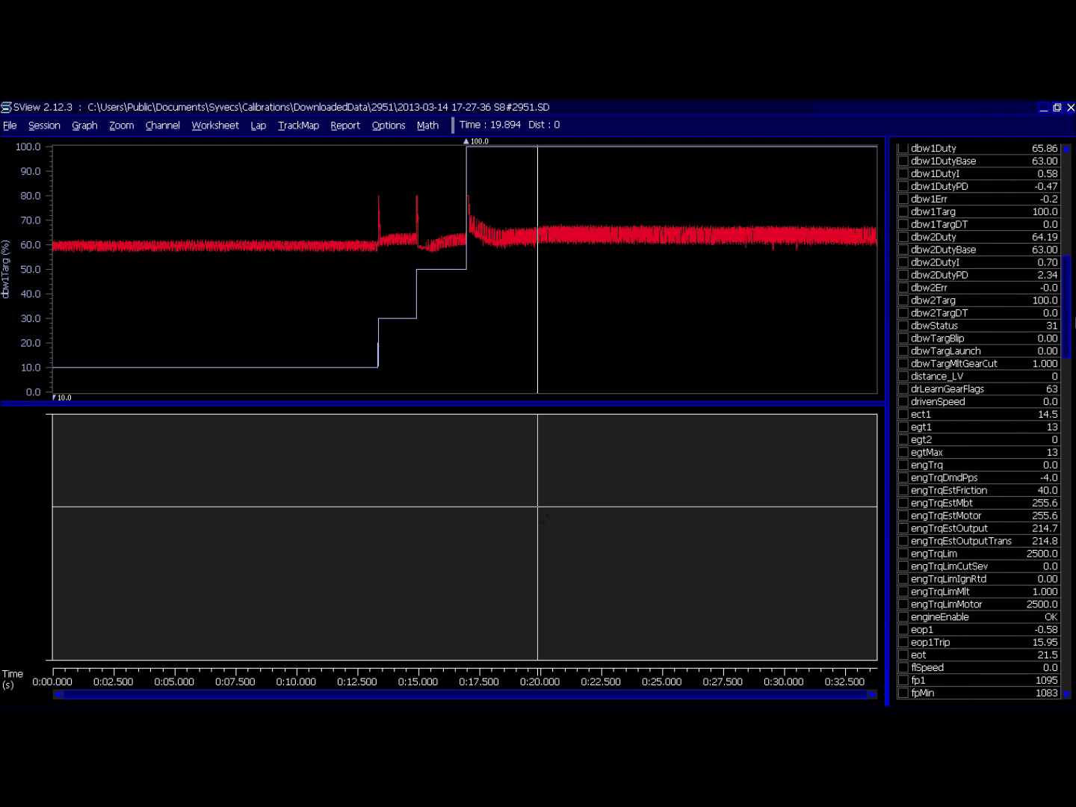
pyautogui.click(903, 198)
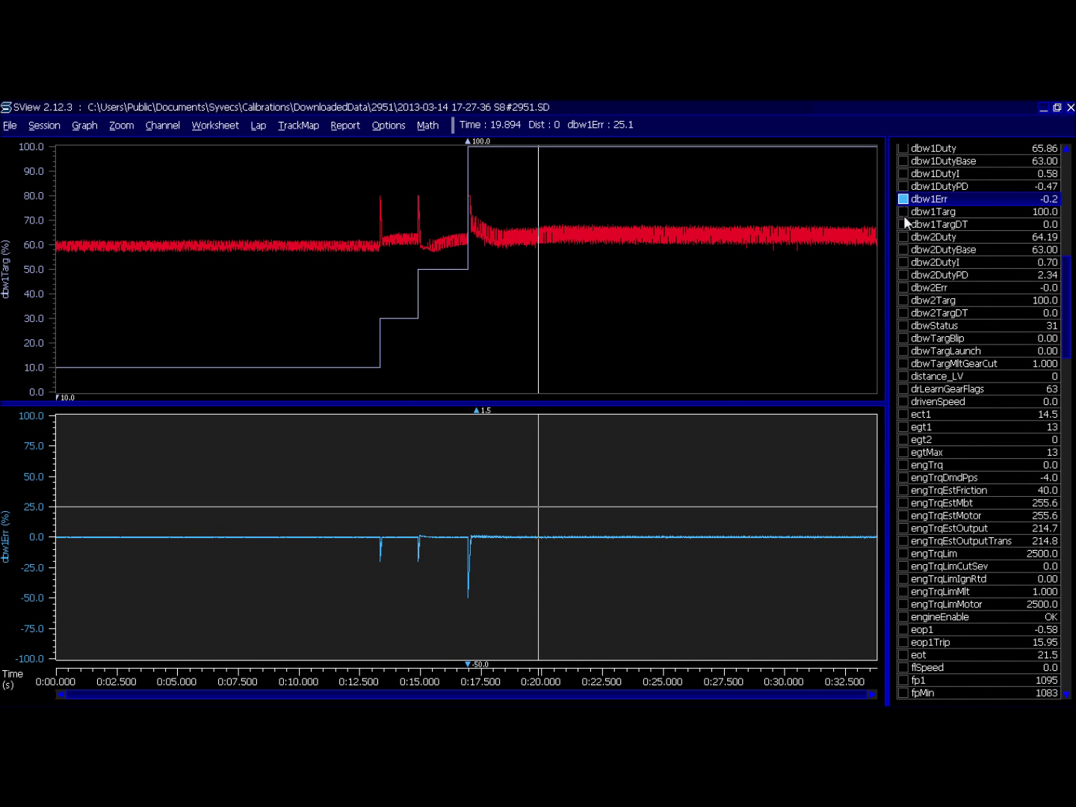
pyautogui.click(902, 173)
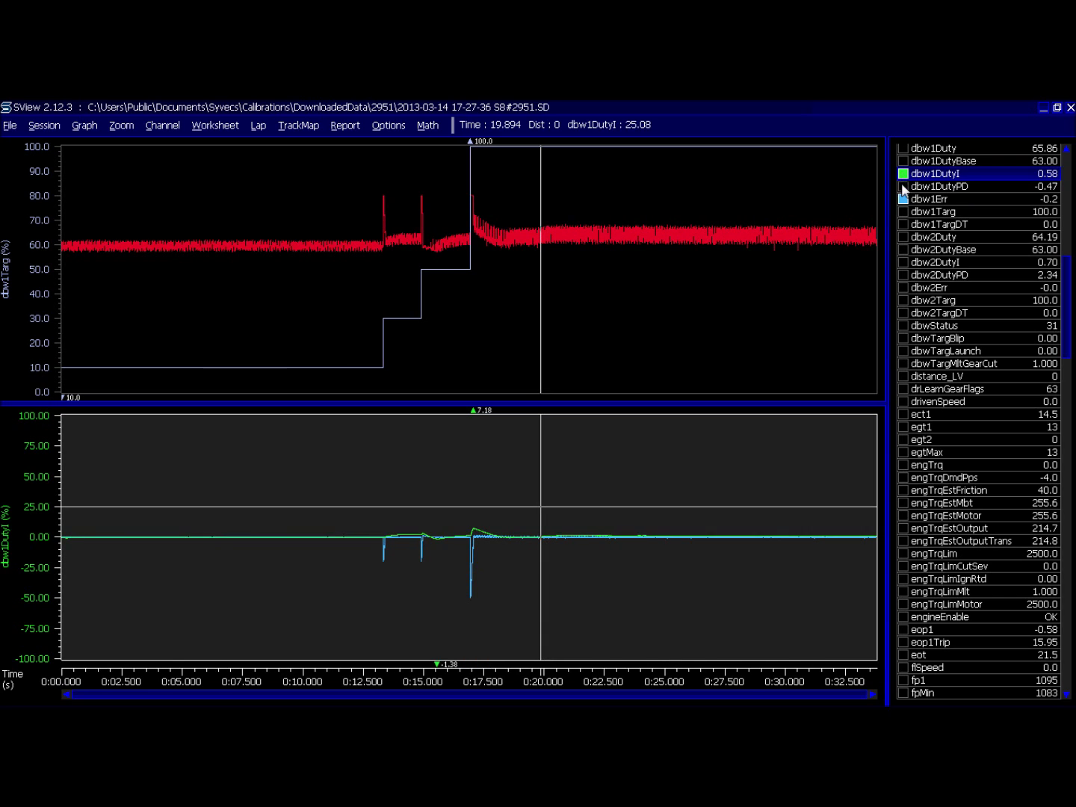
pyautogui.click(903, 186)
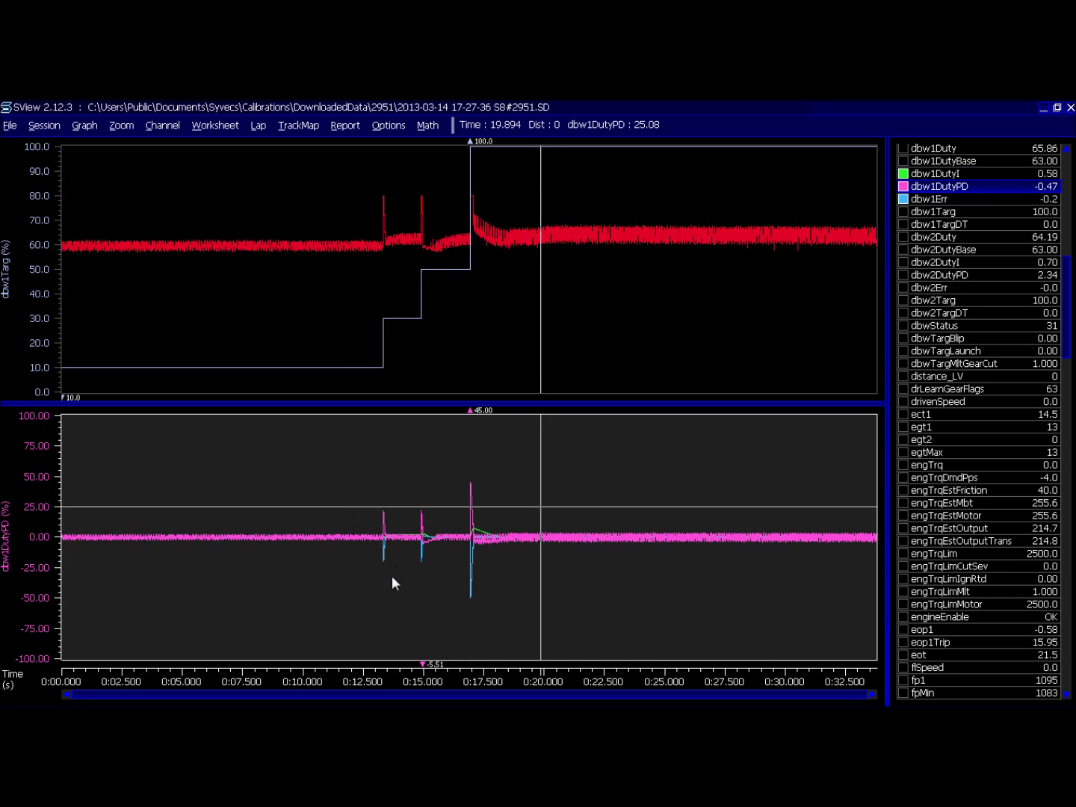
# Add the tps1A channel to the upper graph alongside the throttle target.
pyautogui.click(453, 270)
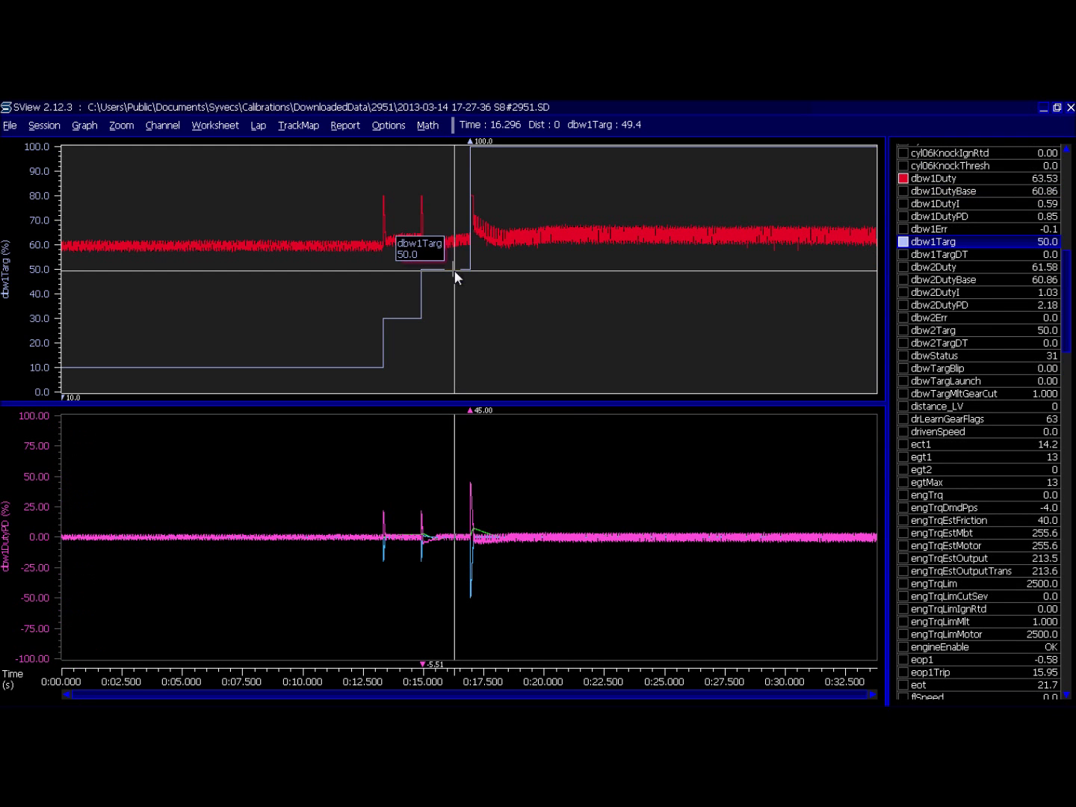
pyautogui.click(409, 332)
pyautogui.moveTo(1065, 313); pyautogui.dragTo(1066, 579)
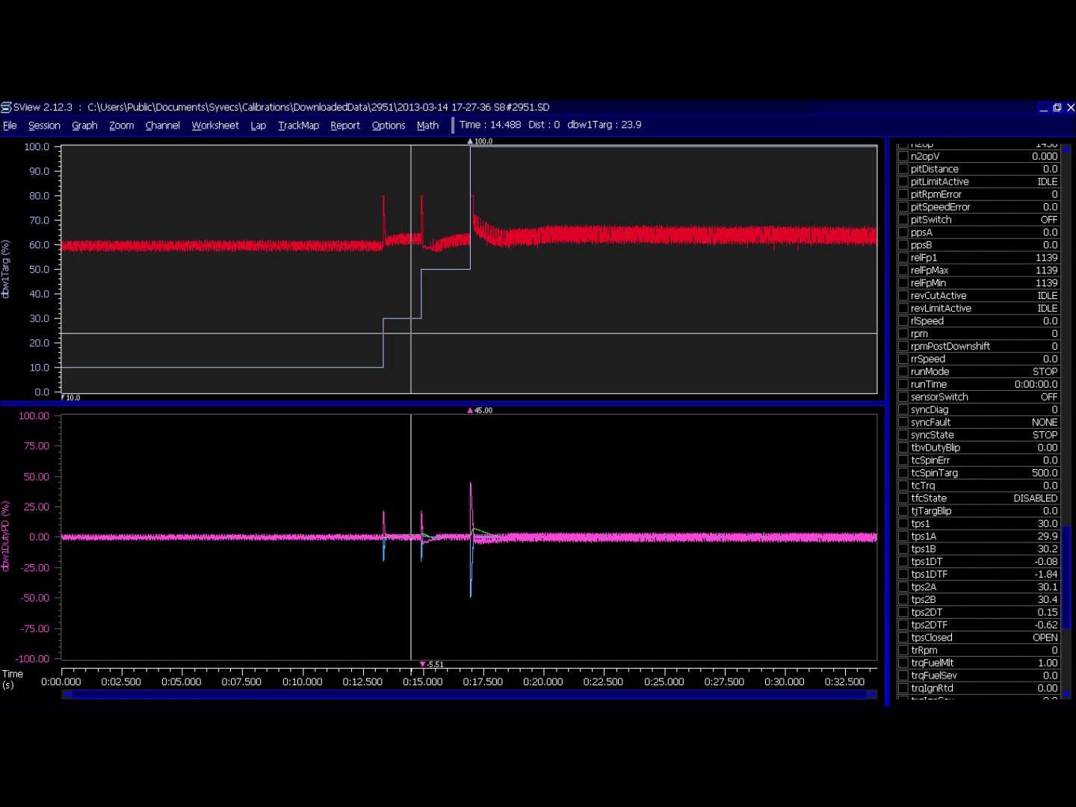
pyautogui.click(904, 536)
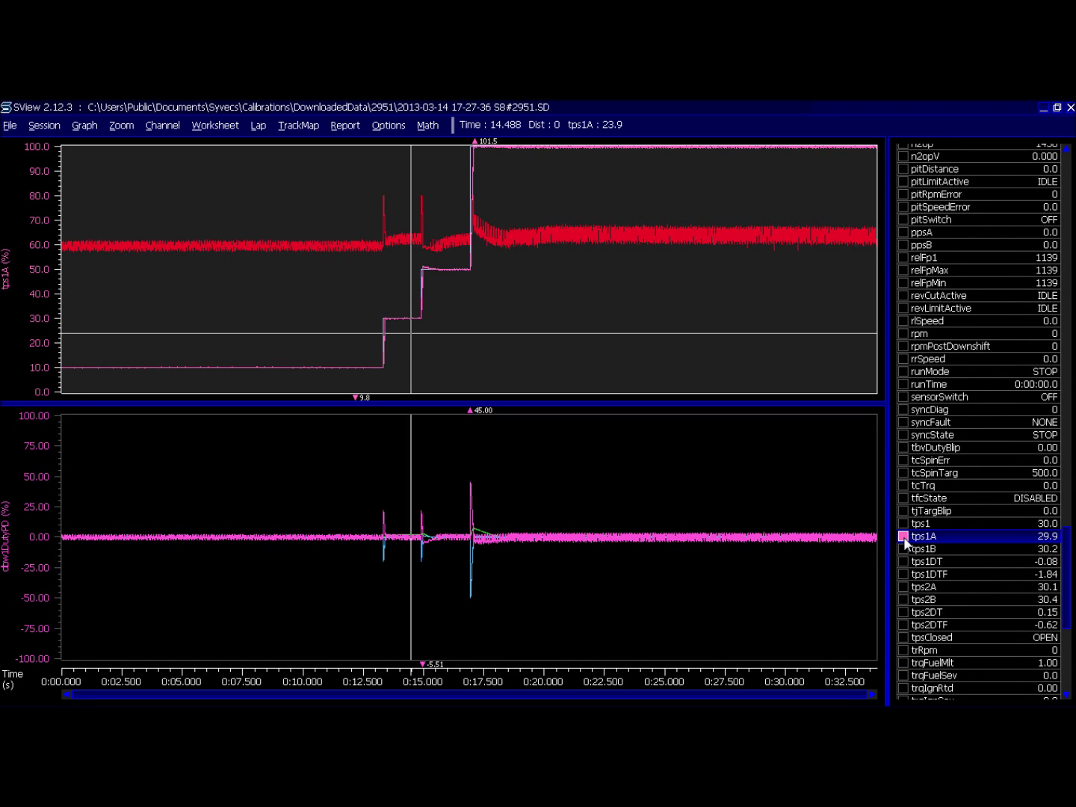
# Measure how long tps1A takes to reach the target after the 10% to 30% throttle step.
pyautogui.click(392, 317)
pyautogui.scroll(6, 392, 318)
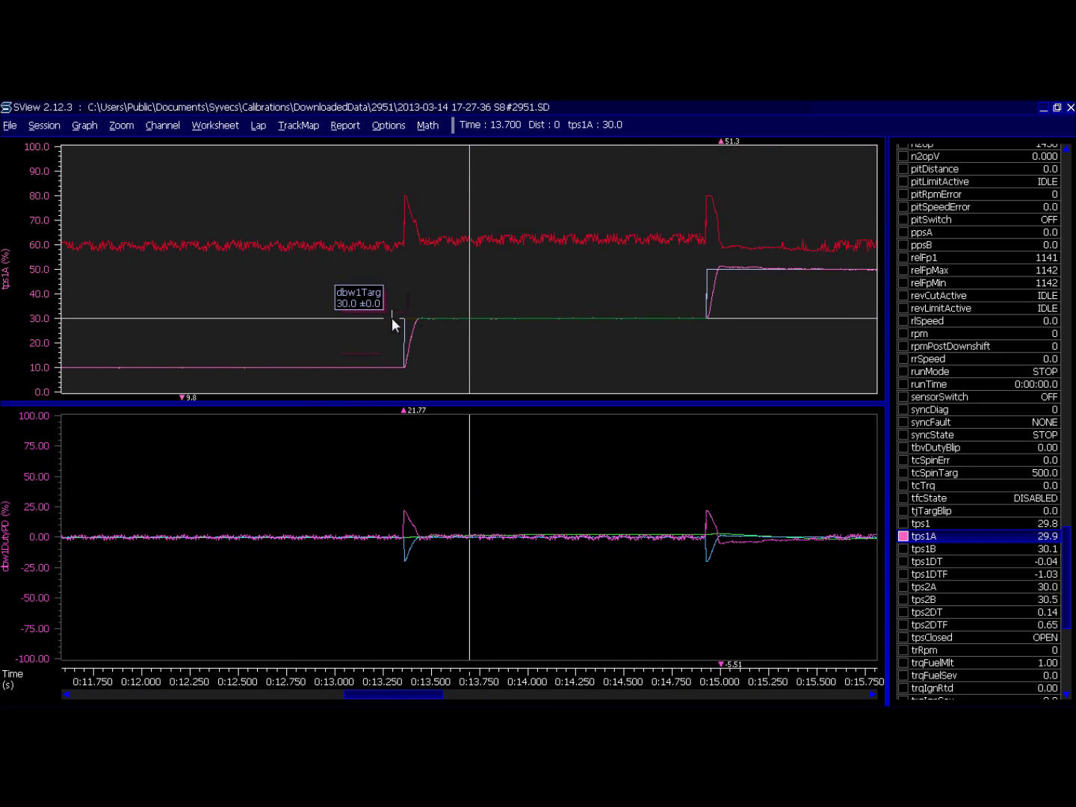
pyautogui.scroll(-3, 392, 318)
pyautogui.scroll(3, 391, 318)
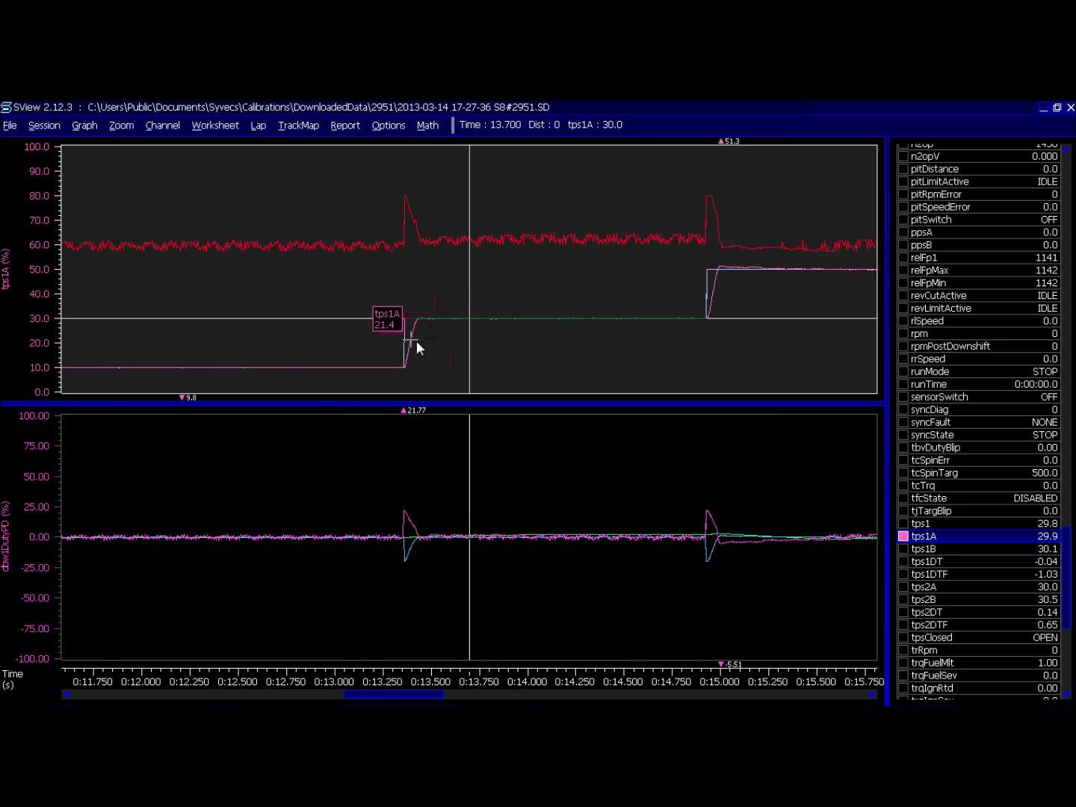
pyautogui.scroll(2, 416, 340)
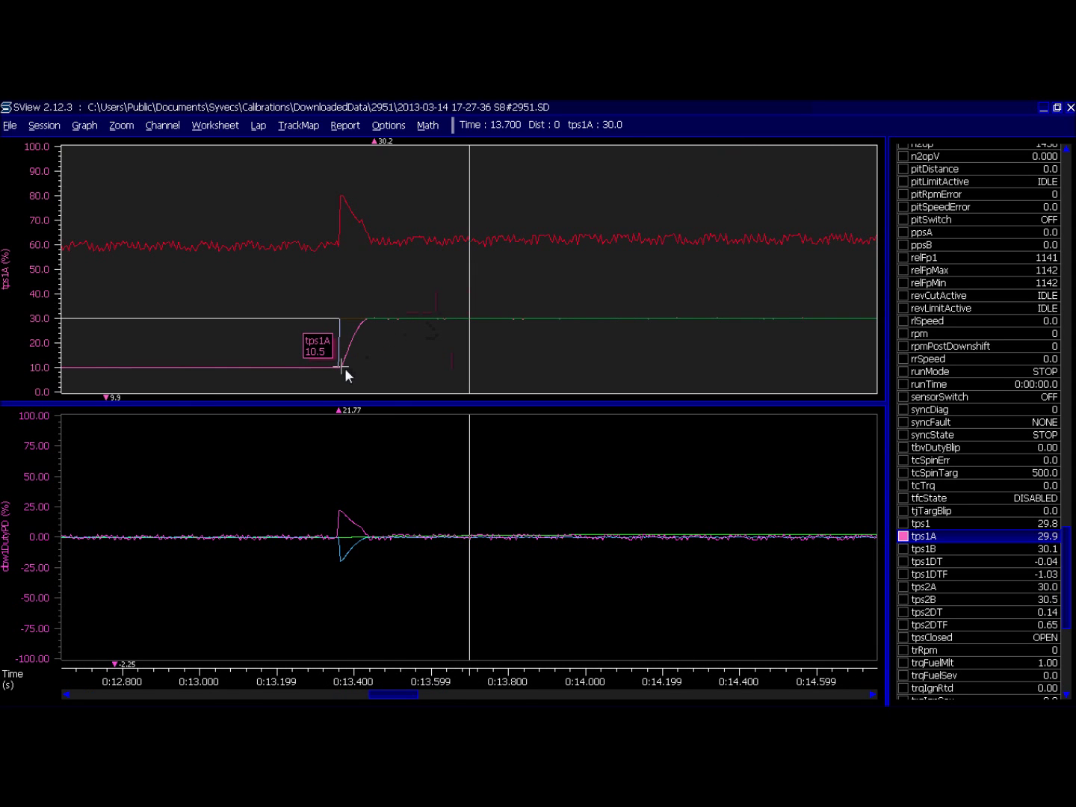
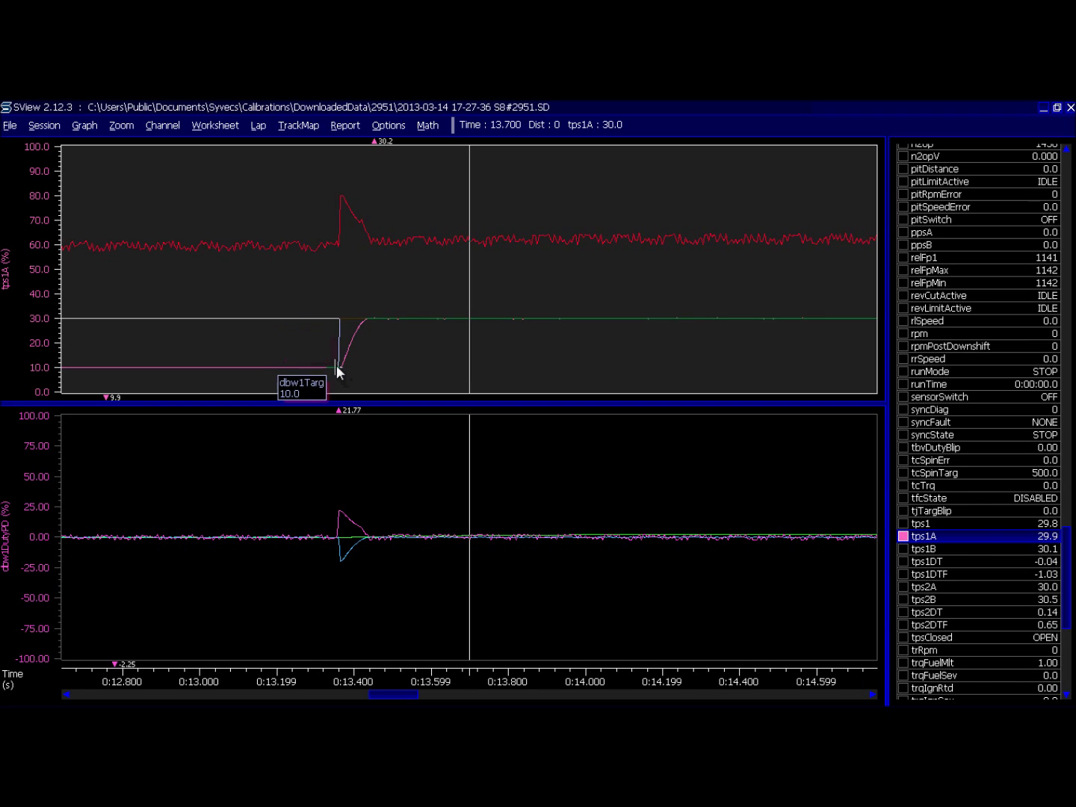
pyautogui.click(338, 367)
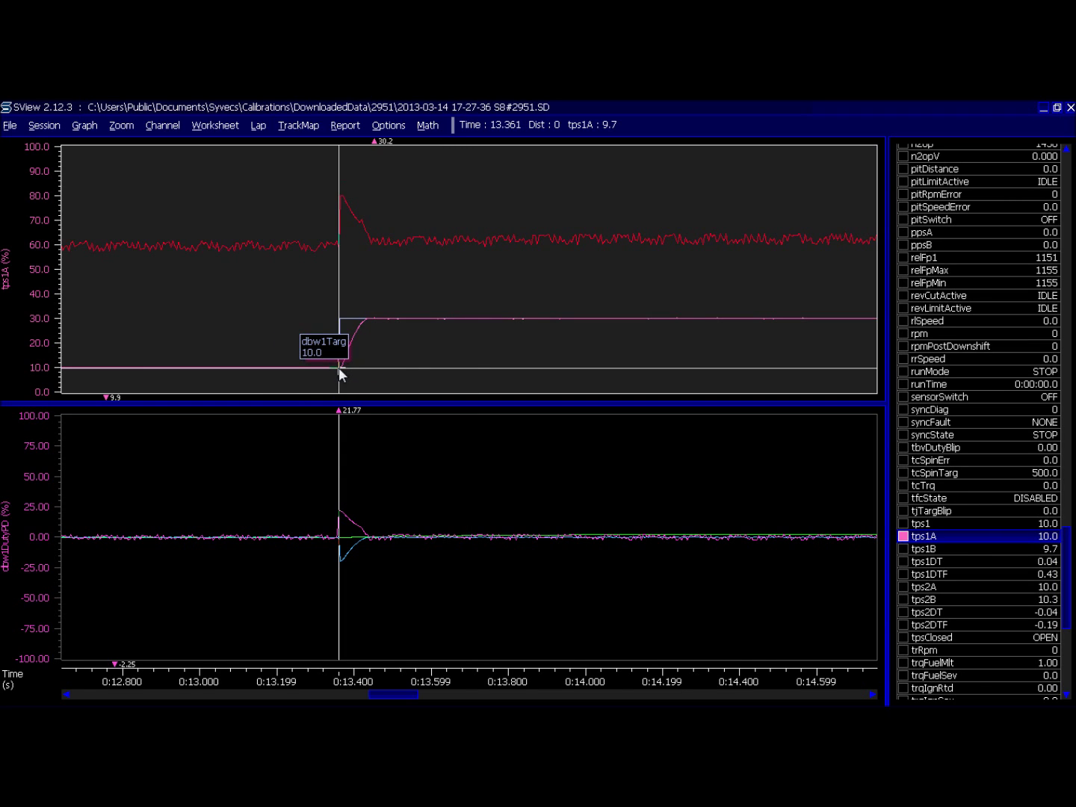
pyautogui.click(338, 367)
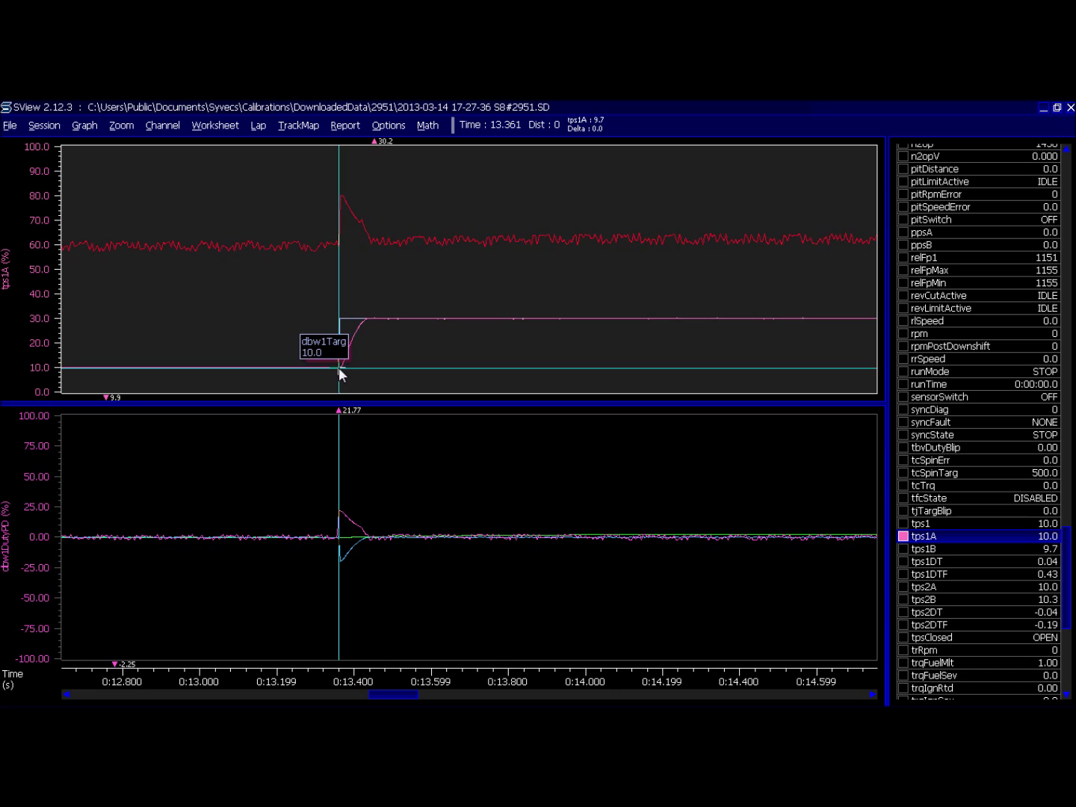
pyautogui.click(369, 319)
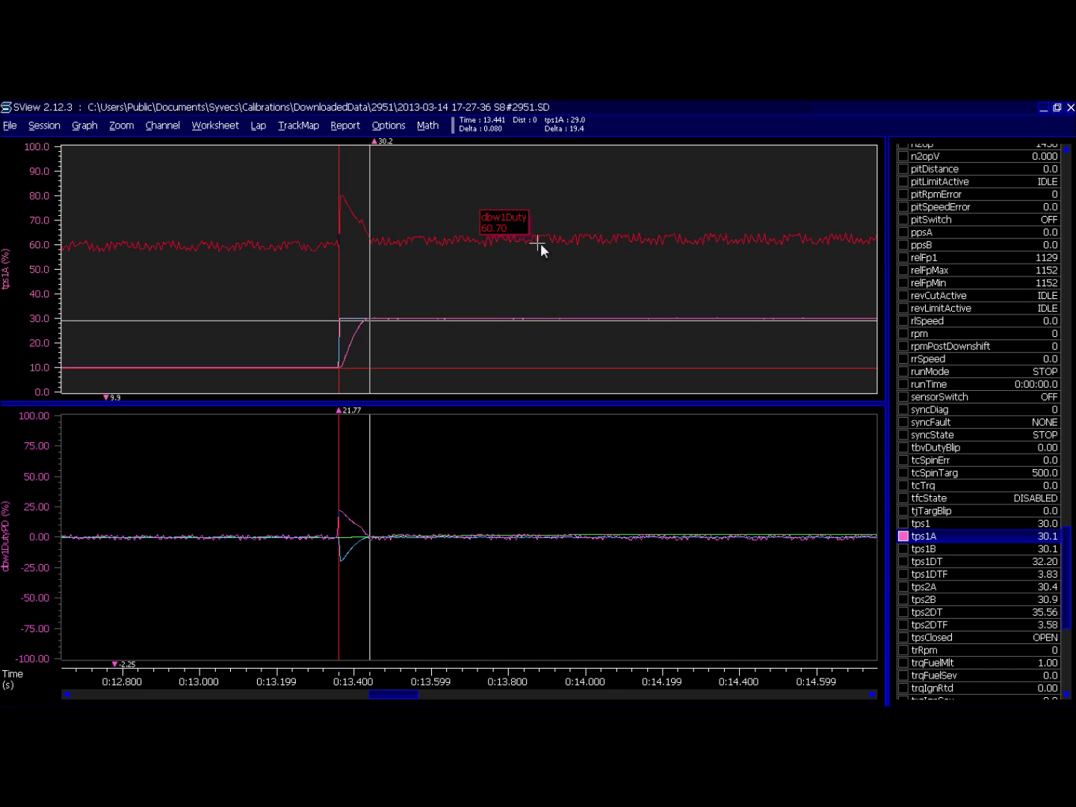
# Examine the dbw1DutyPD, dbw1Err and dbw1Duty traces during the 10% to 30% throttle step.
pyautogui.scroll(3, 541, 242)
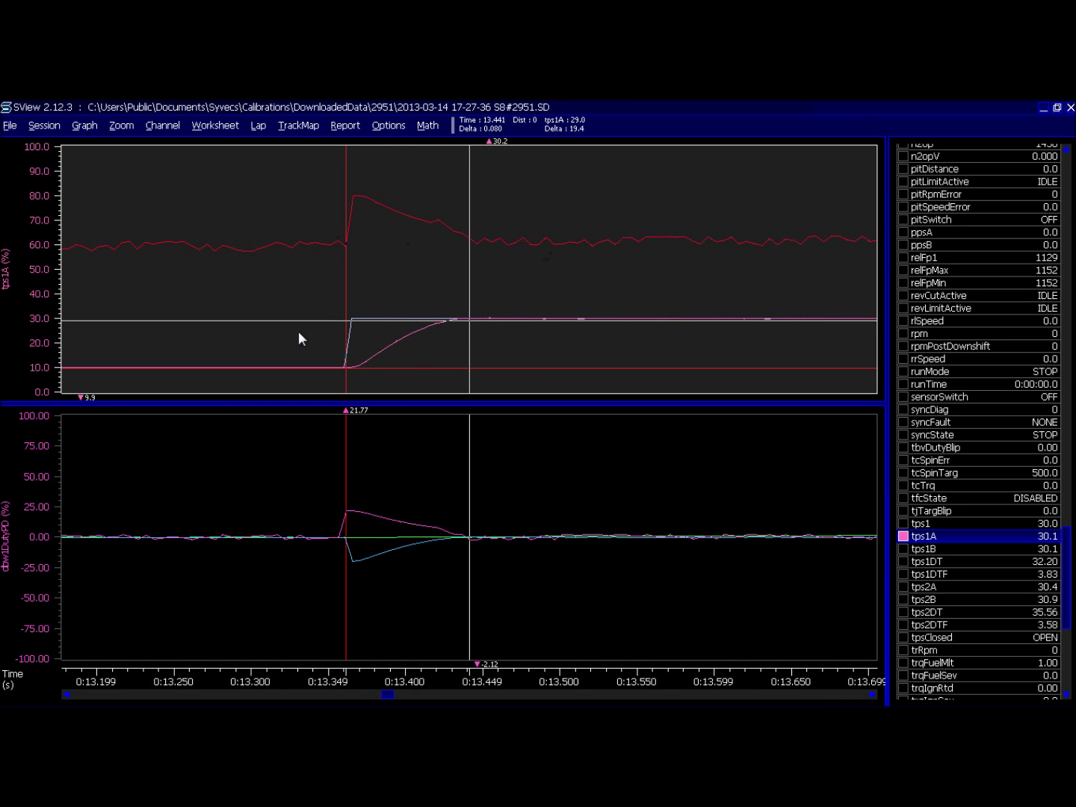
pyautogui.moveTo(366, 515)
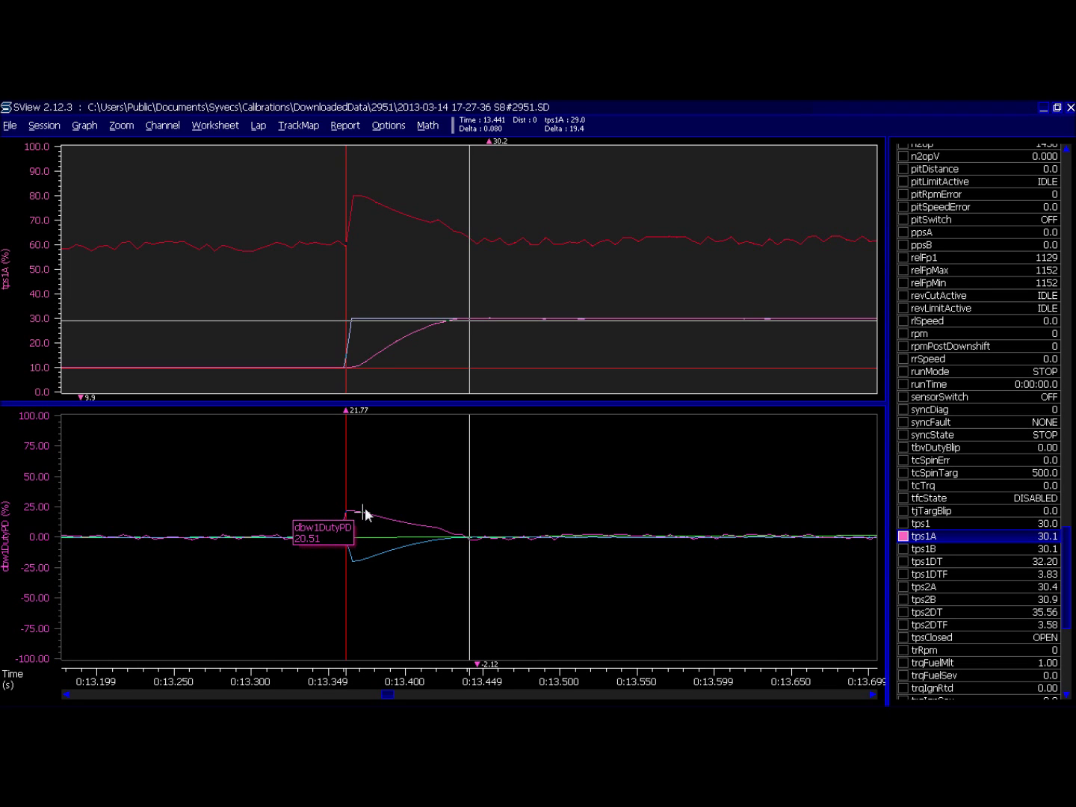
pyautogui.moveTo(361, 563)
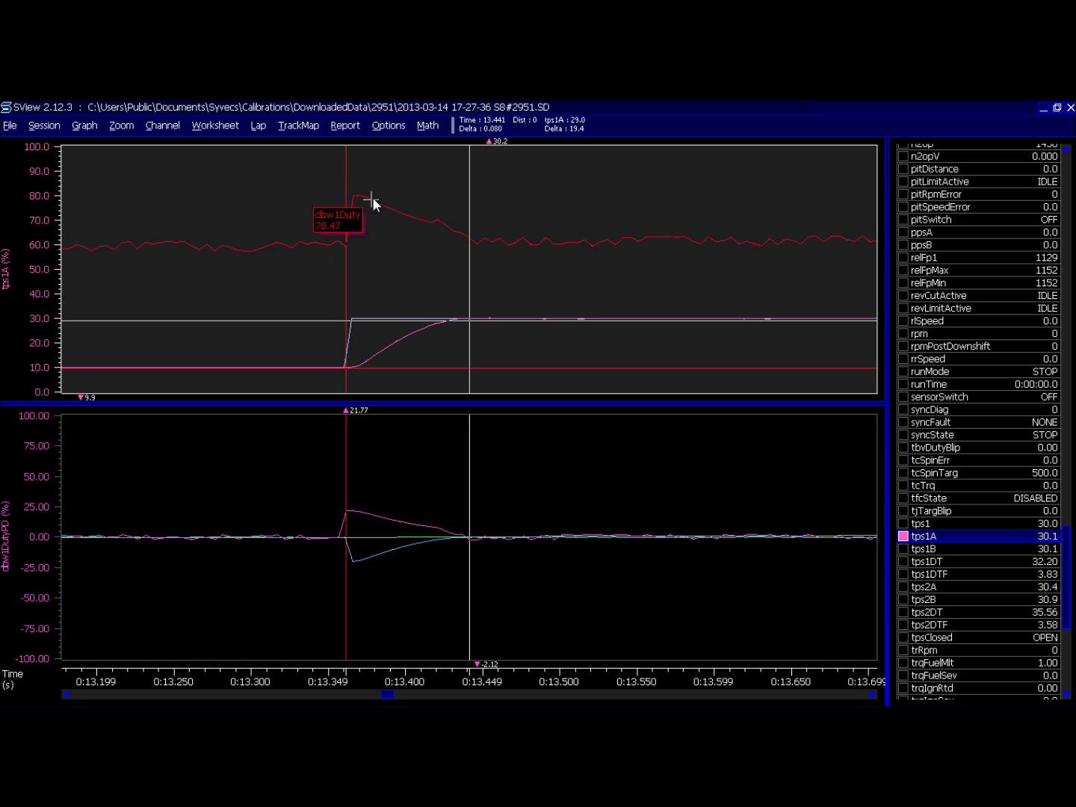
# Examine how tps1A and the duty traces respond to the 30% to 50% target step.
pyautogui.scroll(-2, 567, 263)
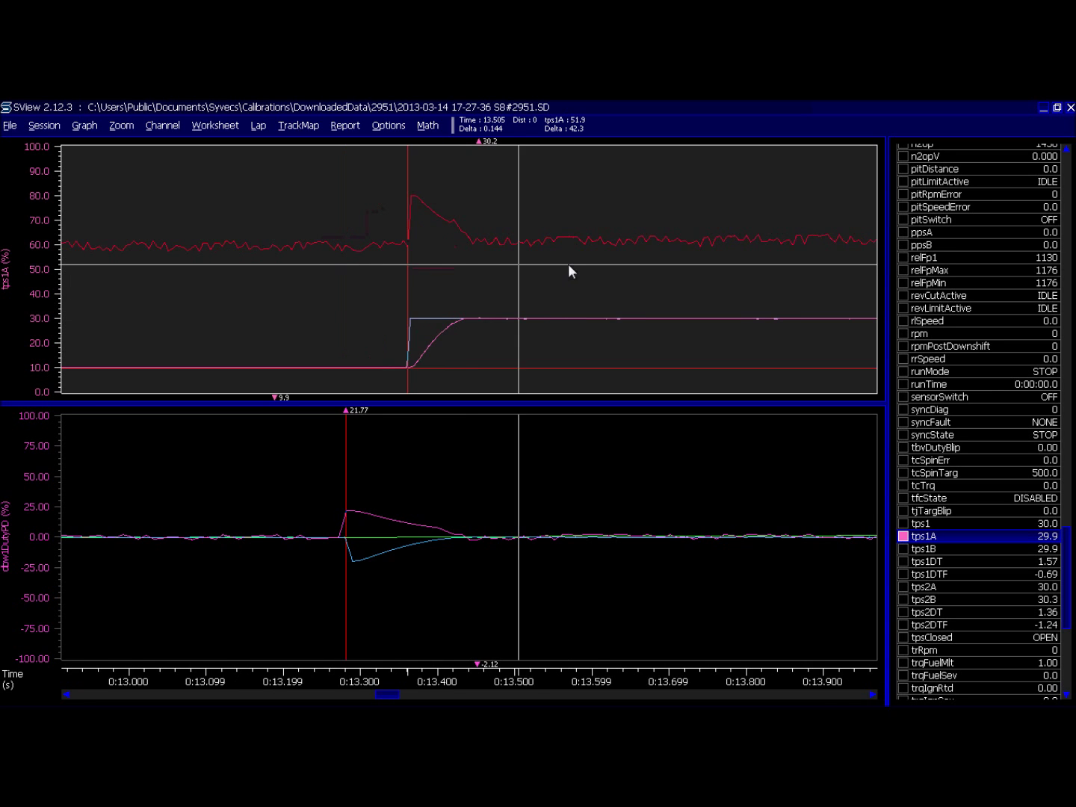
pyautogui.scroll(-5, 903, 620)
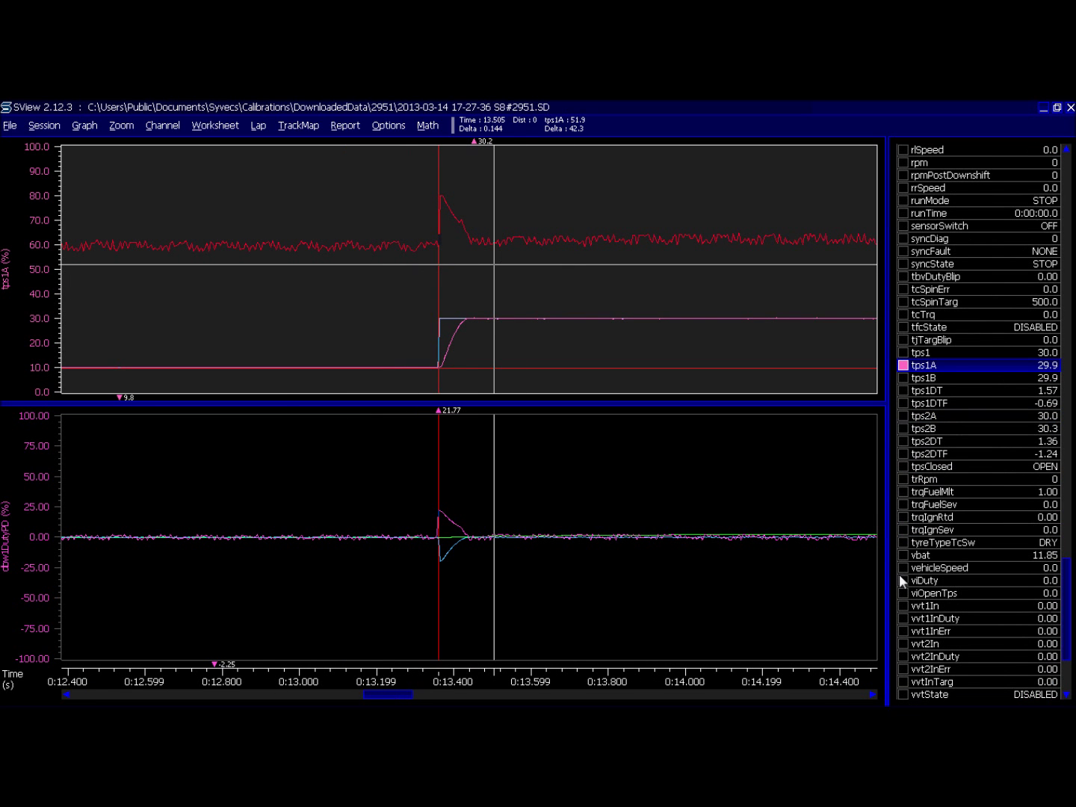
pyautogui.click(575, 311)
pyautogui.scroll(-1, 576, 314)
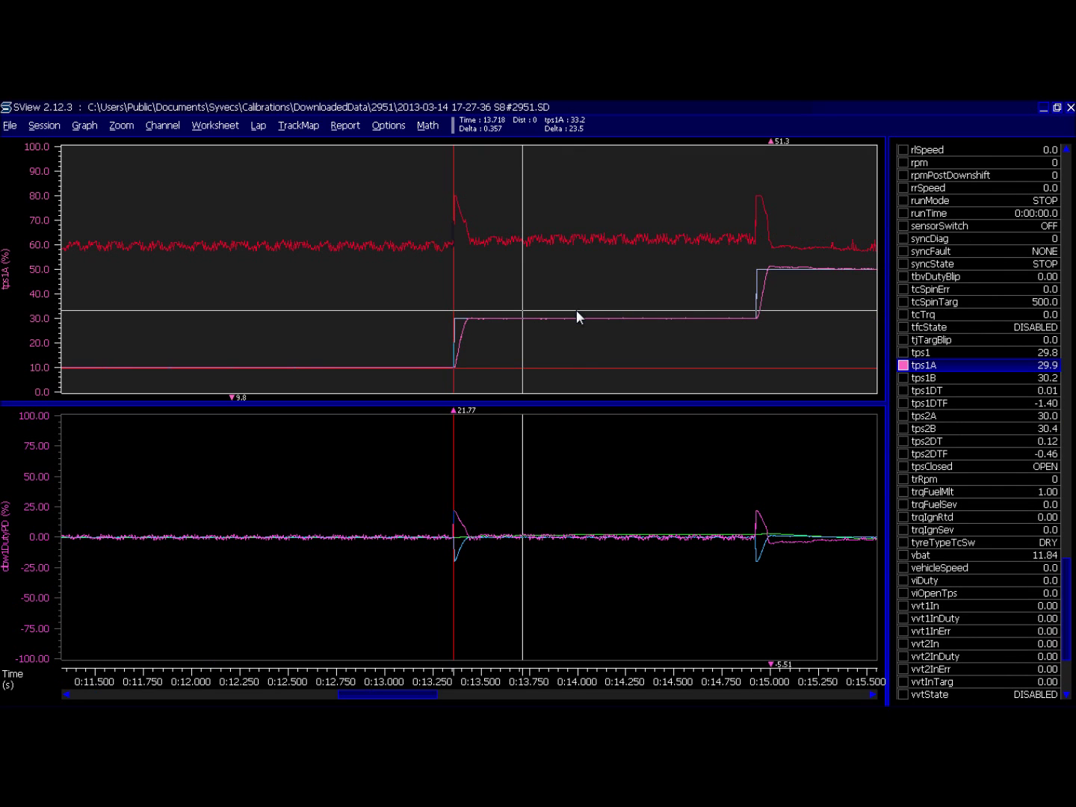
pyautogui.click(757, 281)
pyautogui.scroll(2, 758, 280)
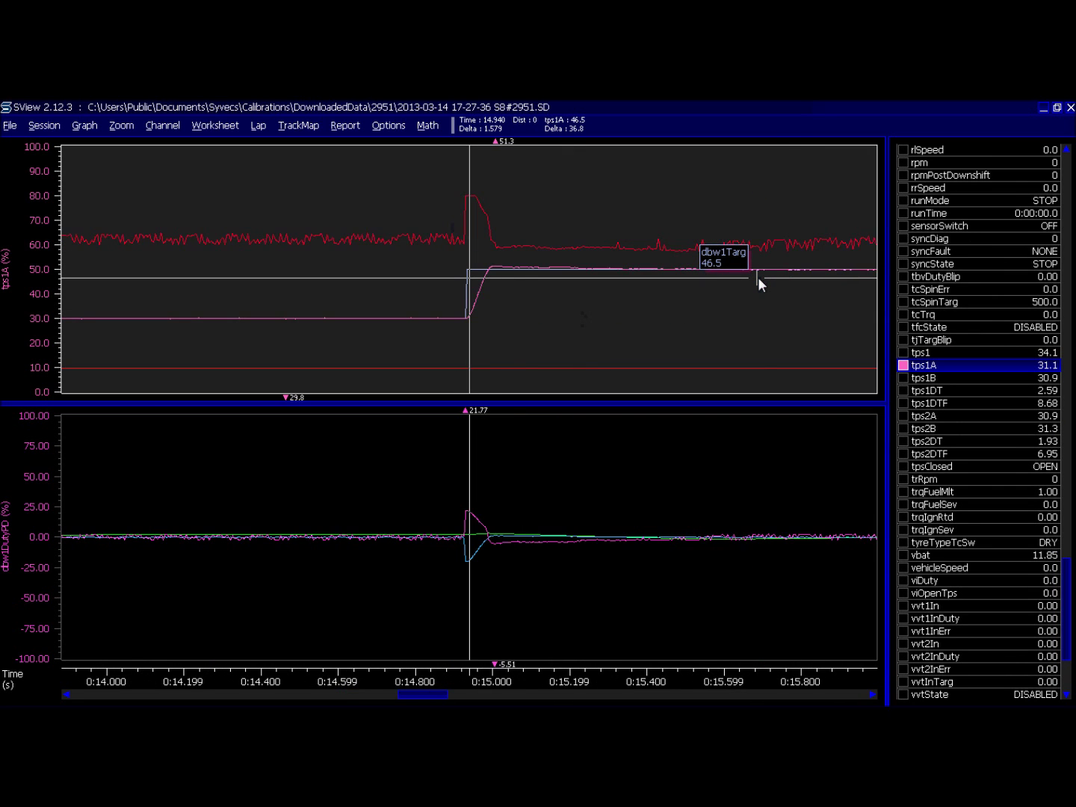
pyautogui.scroll(-2, 756, 277)
# Return to the 10% to 30% target step and inspect the tps1A rise closely.
pyautogui.moveTo(468, 313)
pyautogui.click(199, 315)
pyautogui.scroll(1, 198, 315)
pyautogui.scroll(2, 199, 315)
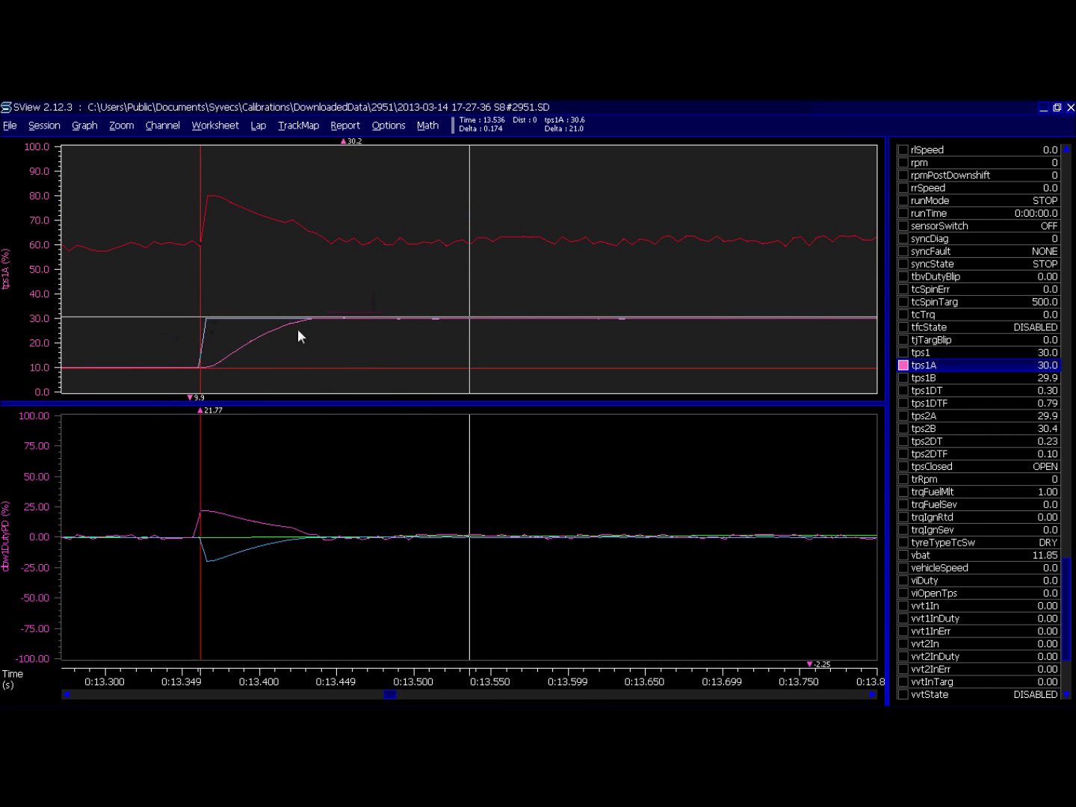
# Compare how tps1A settles after the 10% to 30% target step and after the 30% to 50% target step.
pyautogui.click(373, 314)
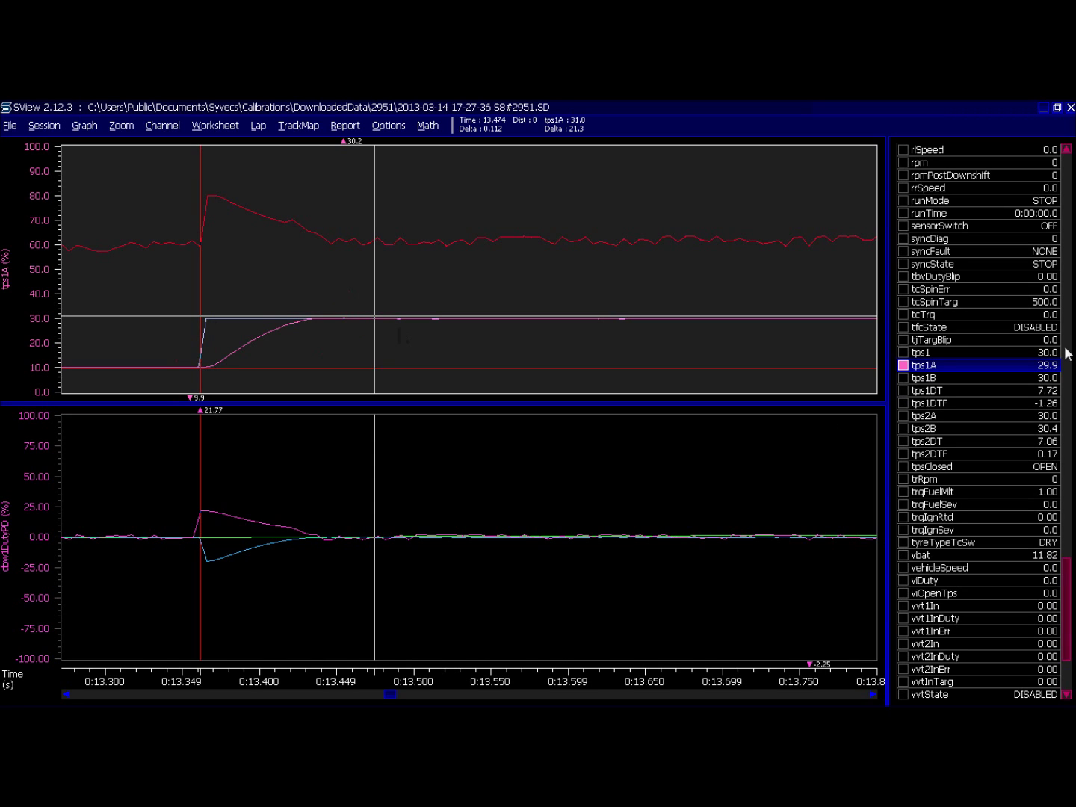
pyautogui.moveTo(300, 315)
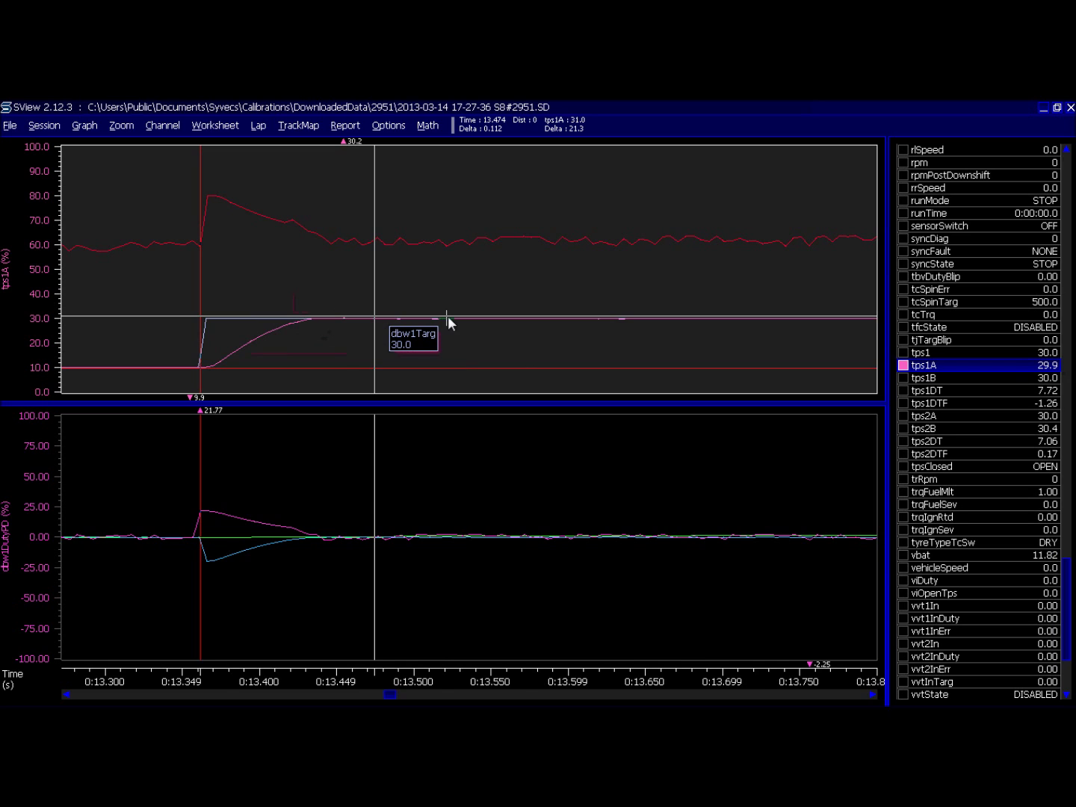
pyautogui.scroll(-3, 447, 316)
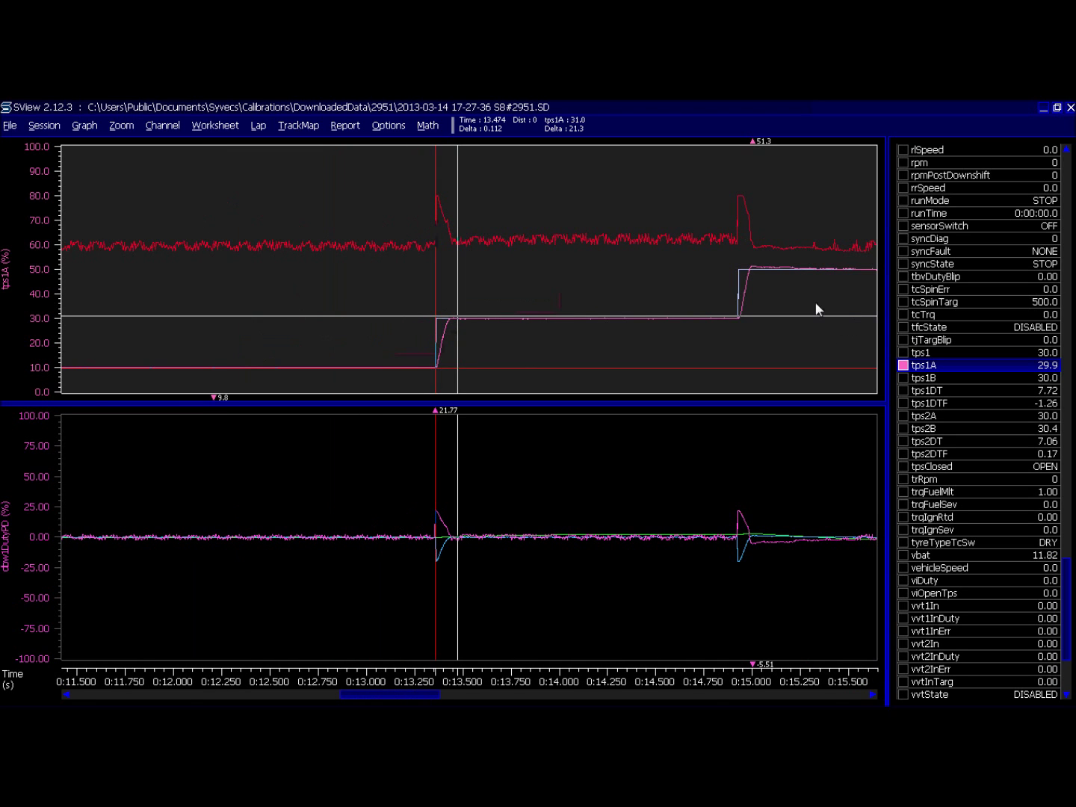
pyautogui.click(756, 270)
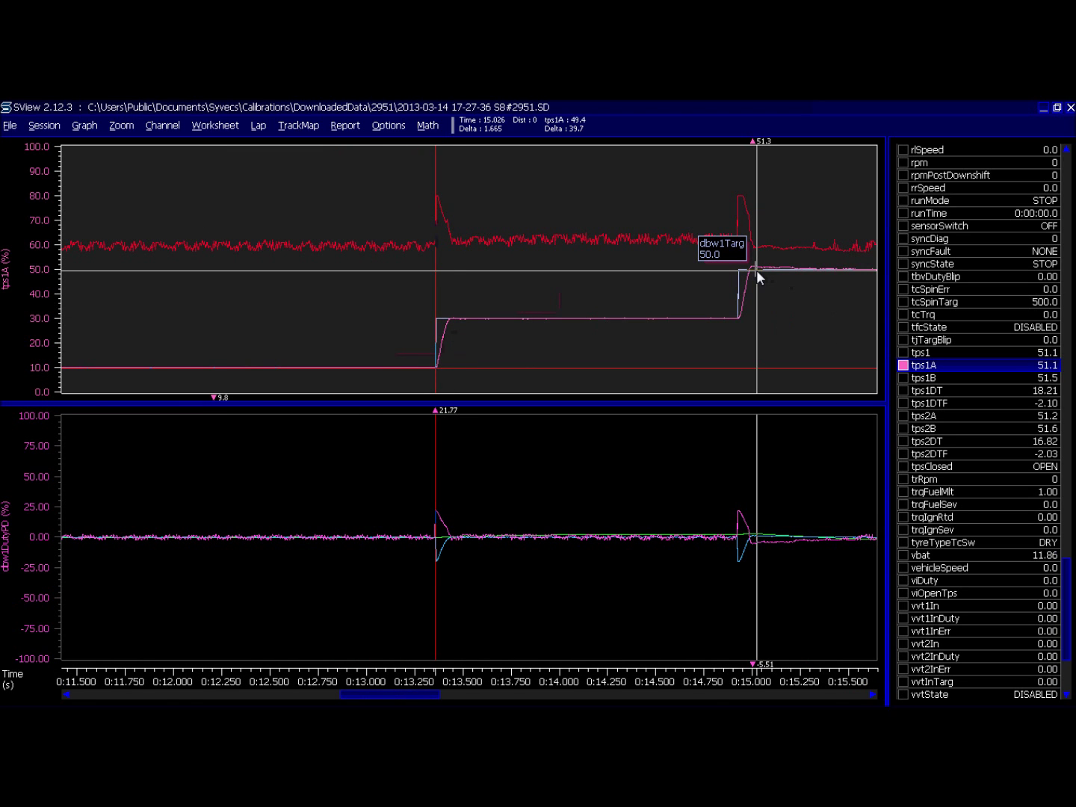
pyautogui.scroll(3, 757, 270)
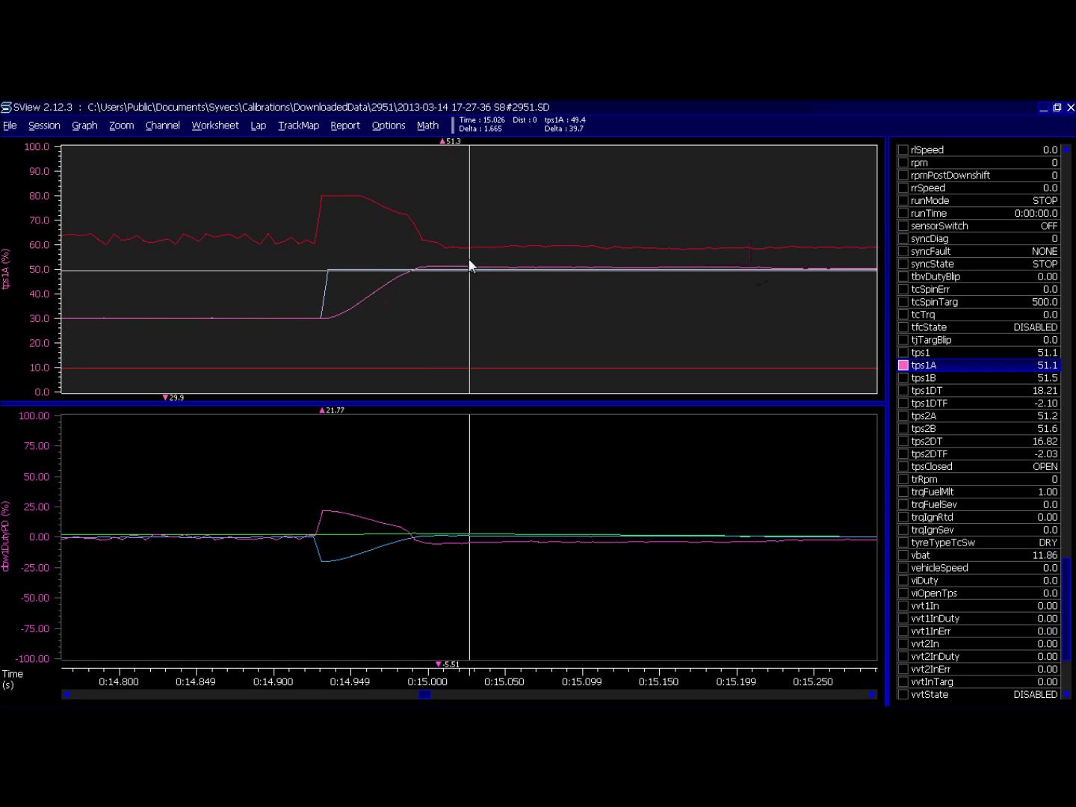
pyautogui.moveTo(443, 266)
pyautogui.moveTo(449, 543)
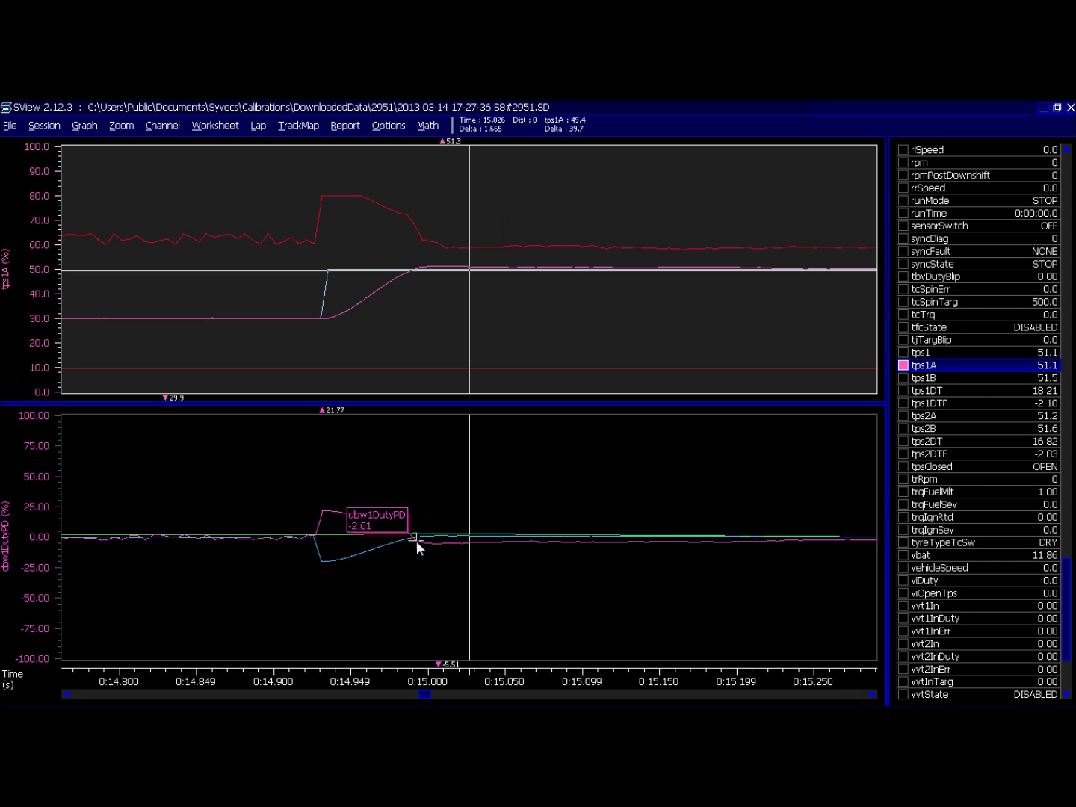
# Add the dbw1DutyI channel to the tps1A graph and check dbw1DutyPD and dbw1Err just after tps1A passes the 50% target.
pyautogui.click(440, 541)
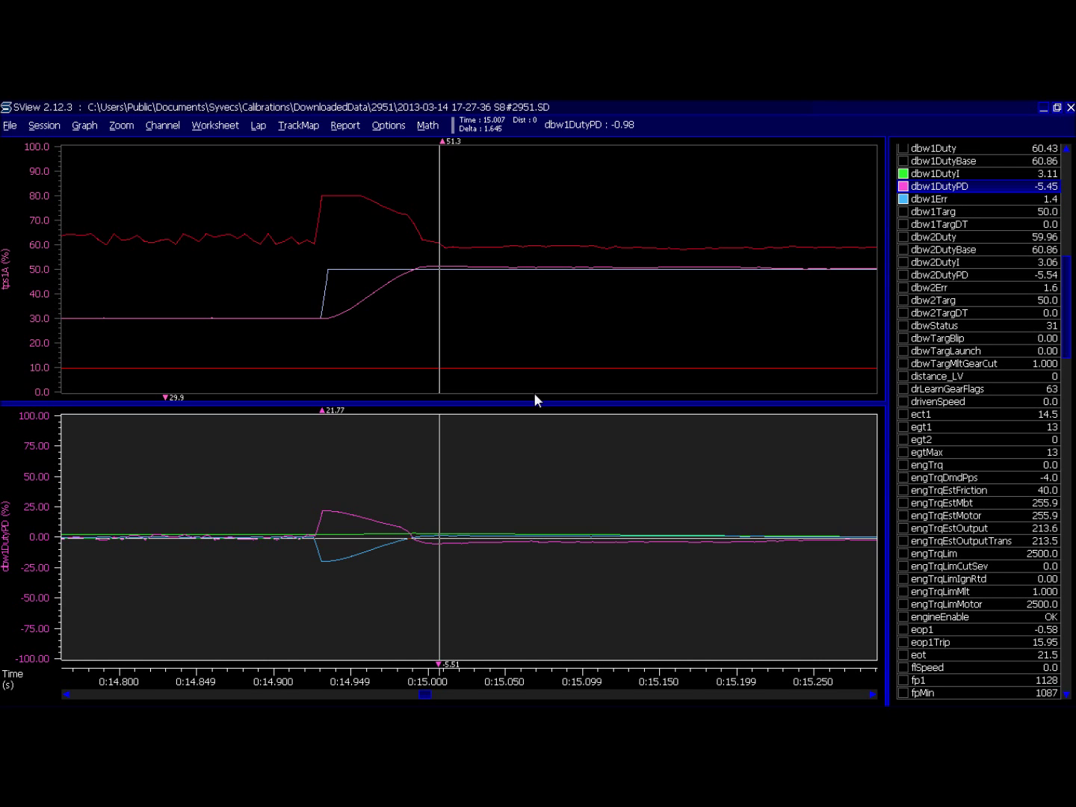
pyautogui.click(434, 267)
pyautogui.moveTo(1066, 627); pyautogui.dragTo(1072, 265)
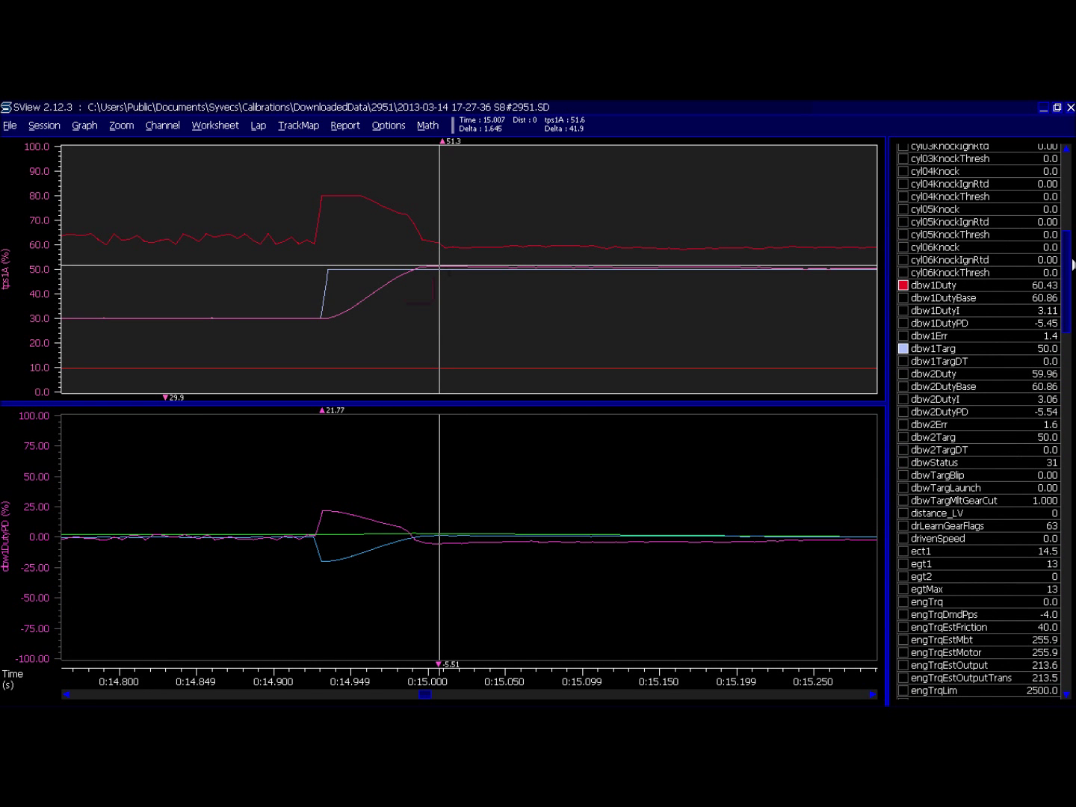
pyautogui.click(956, 316)
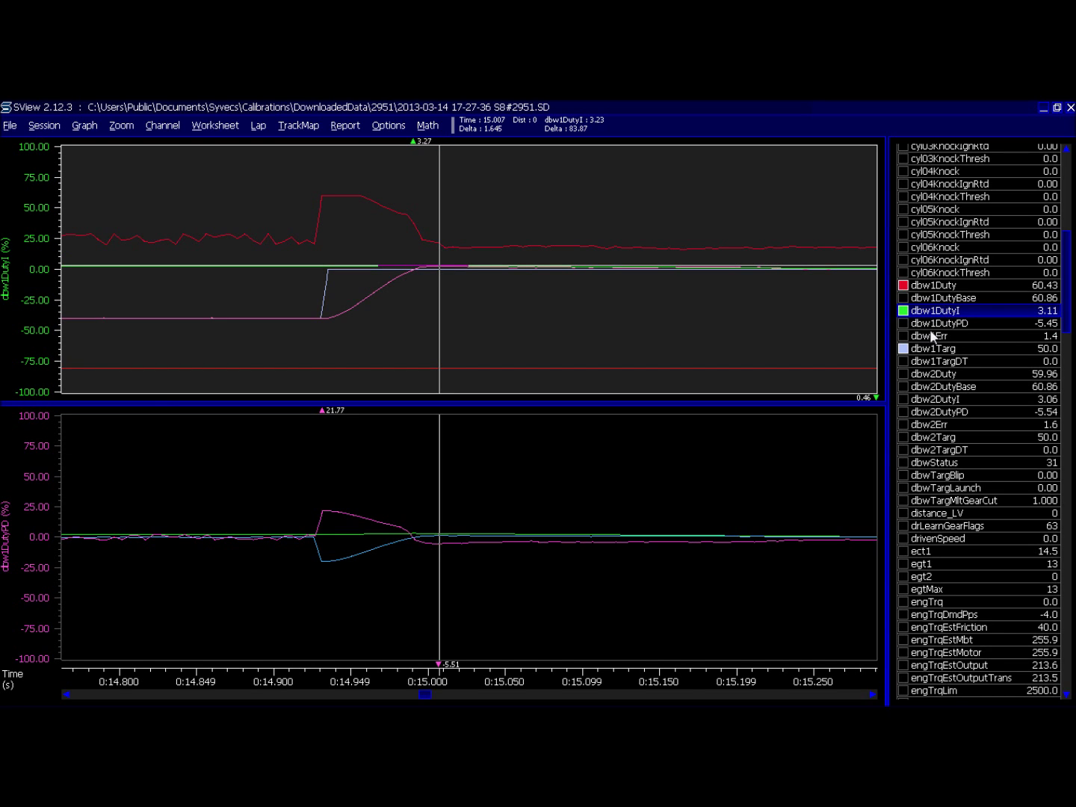
pyautogui.moveTo(440, 536)
pyautogui.press('Escape')
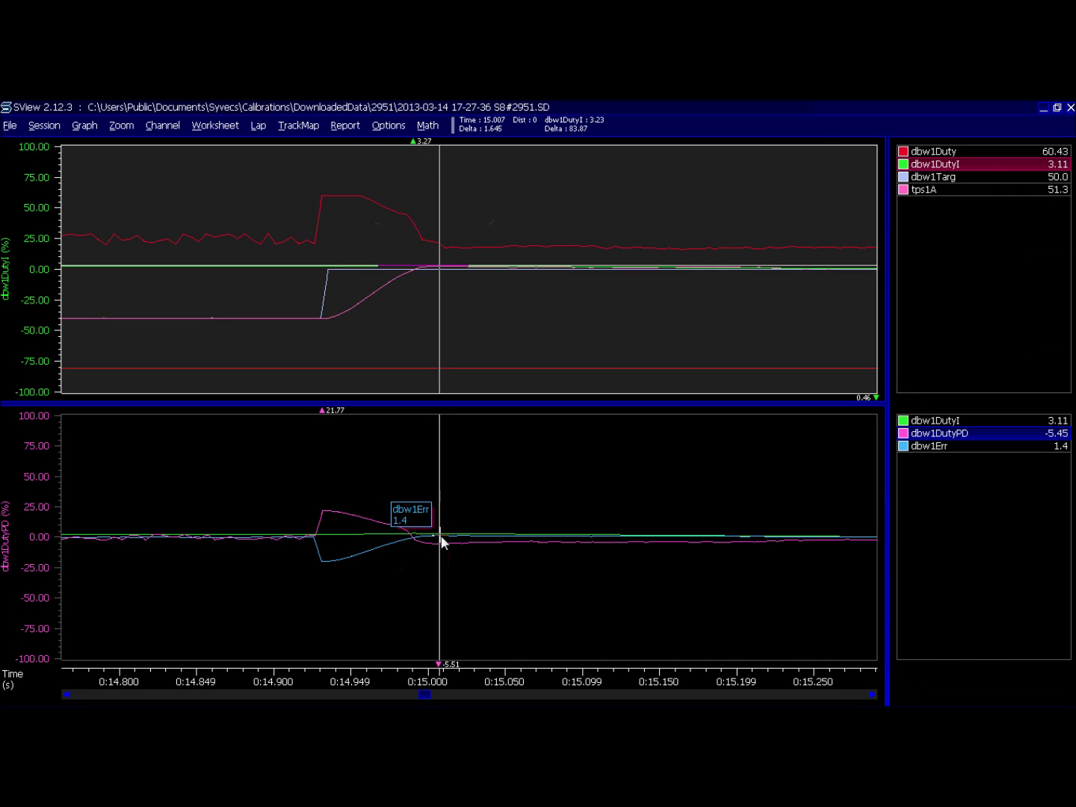
pyautogui.click(437, 536)
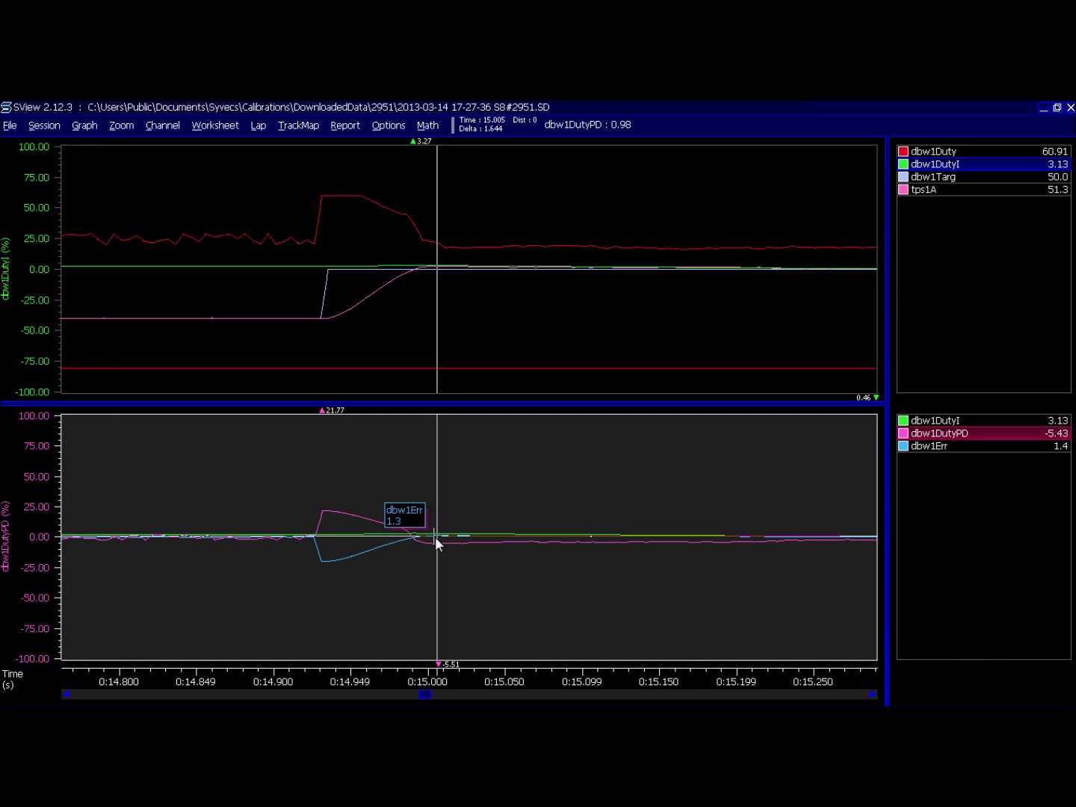
pyautogui.click(433, 536)
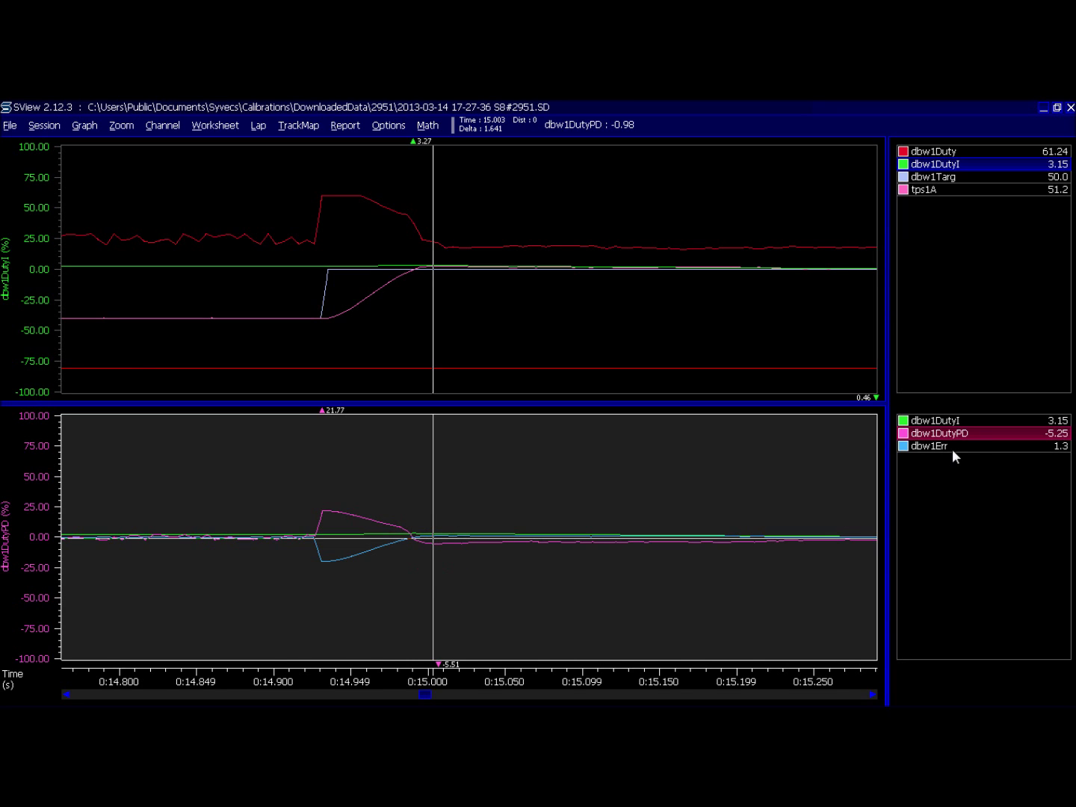
# Switch to SCal and set the Drive By Wire Minimum Target In Crank to 20%.
pyautogui.hotkey('alt', 'Tab')
pyautogui.press('Tab')
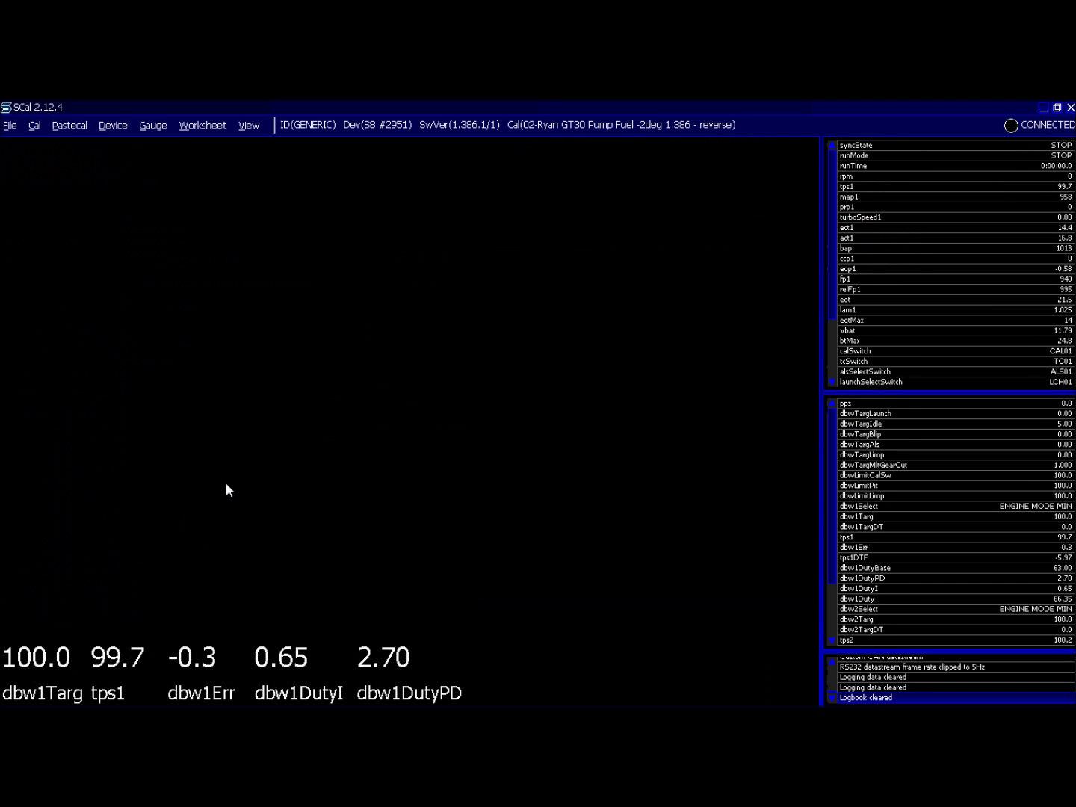
pyautogui.write('20')
pyautogui.press('Return')
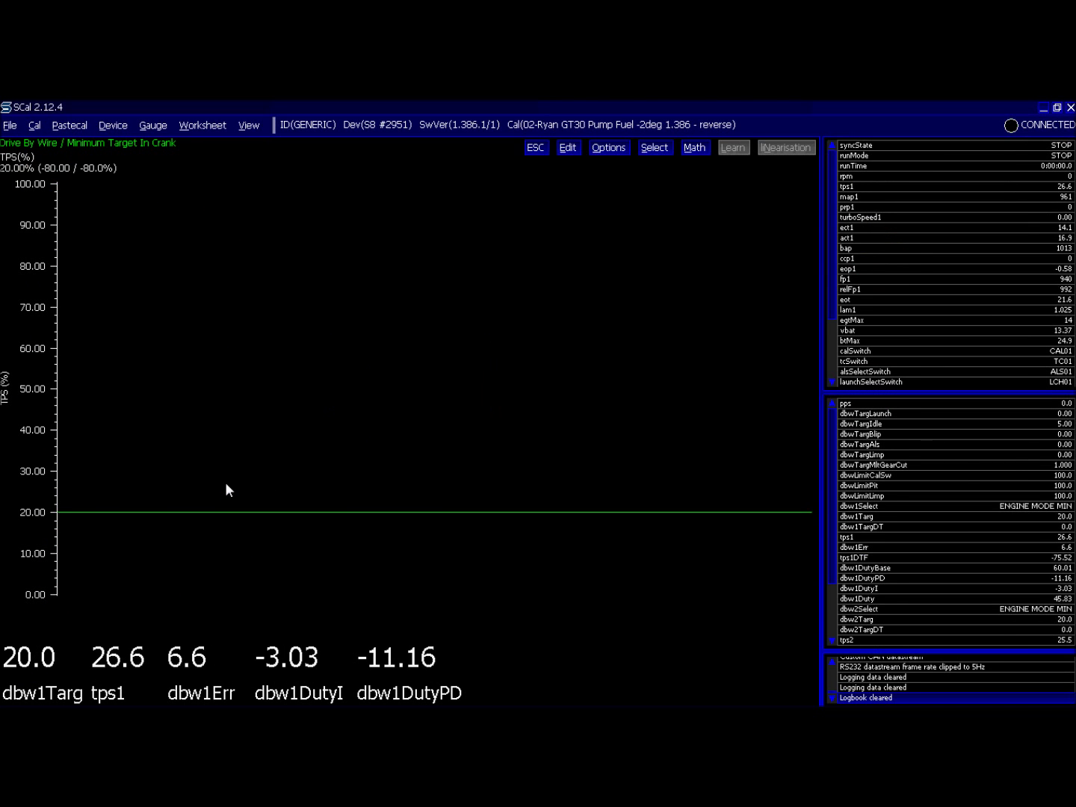
# Open the Proportional / Derivative Gain map in the Drive By Wire Position Control settings.
pyautogui.press('Up')
pyautogui.press('Up')
pyautogui.press('Up')
pyautogui.press('Up')
pyautogui.press('Up')
pyautogui.press('Up')
pyautogui.press('Up')
pyautogui.press('Up')
pyautogui.press('Up')
pyautogui.press('Up')
pyautogui.press('Up')
pyautogui.press('Up')
pyautogui.press('Up')
pyautogui.press('Up')
pyautogui.press('Up')
pyautogui.press('Up')
pyautogui.press('Up')
pyautogui.press('Up')
pyautogui.press('Up')
pyautogui.press('Up')
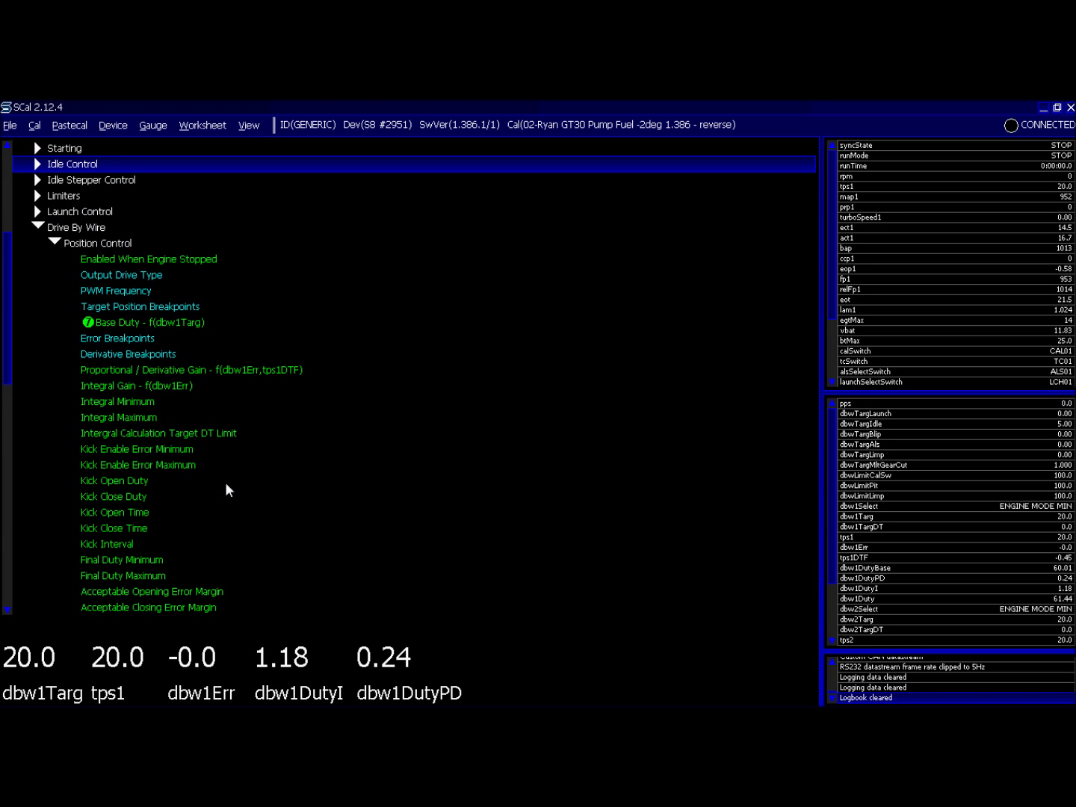
pyautogui.press('Down')
pyautogui.press('Down')
pyautogui.press('Down')
pyautogui.press('Down')
pyautogui.press('Return')
# Multiply every Proportional / Derivative Gain value in the -2.08 dbw1Err column by 1.2.
pyautogui.press('Right')
pyautogui.press('Right')
pyautogui.press('Right')
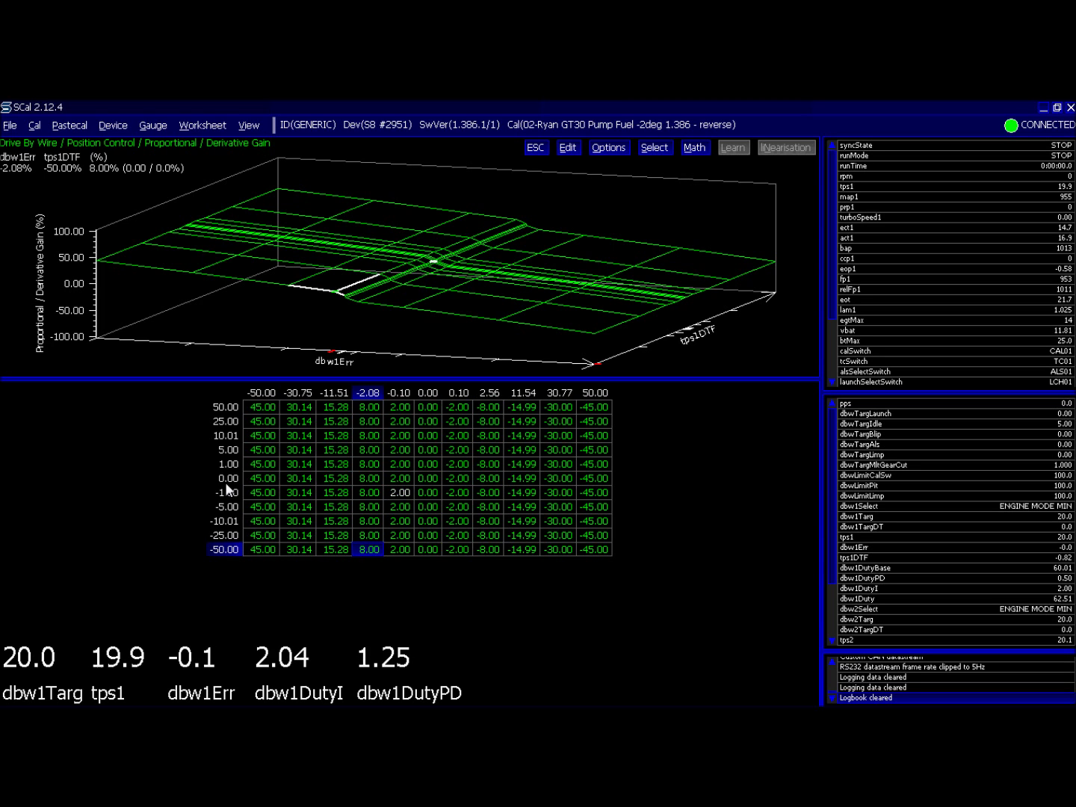
pyautogui.hotkey('shift', 'Up')
pyautogui.hotkey('shift', 'Up')
pyautogui.hotkey('shift', 'Up')
pyautogui.hotkey('shift', 'Up')
pyautogui.hotkey('shift', 'Up')
pyautogui.hotkey('shift', 'Up')
pyautogui.hotkey('shift', 'Up')
pyautogui.hotkey('shift', 'Up')
pyautogui.hotkey('shift', 'Up')
pyautogui.hotkey('shift', 'Up')
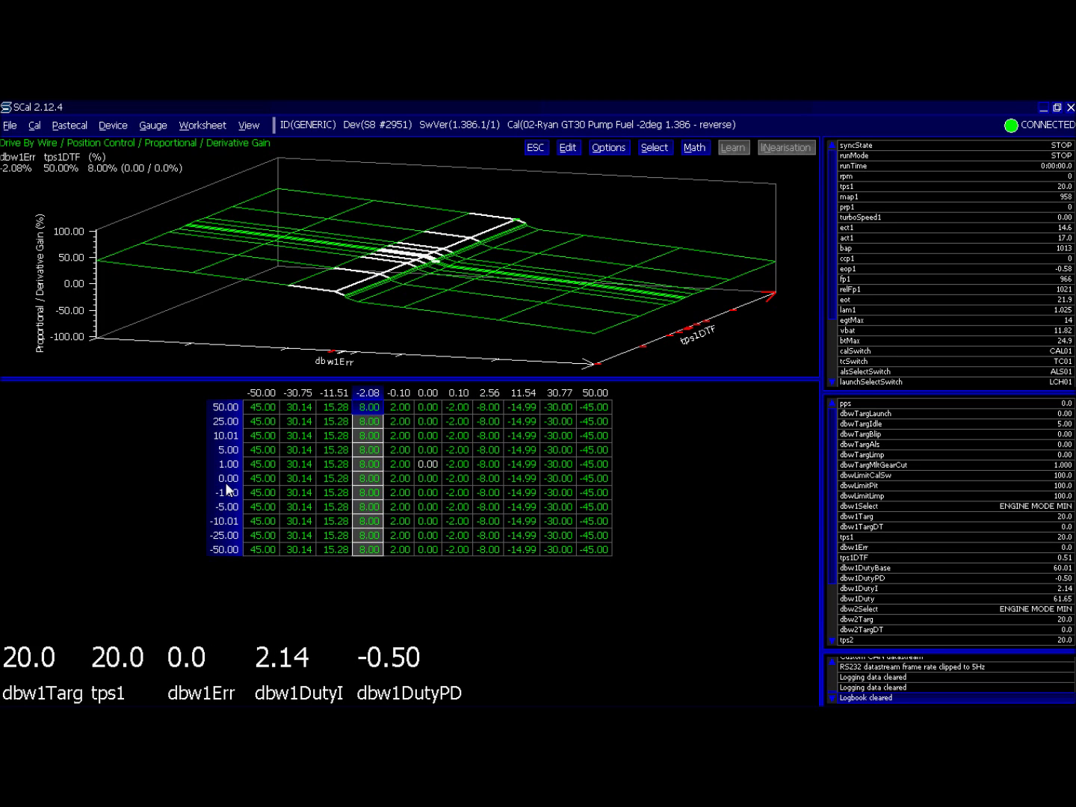
pyautogui.press('m')
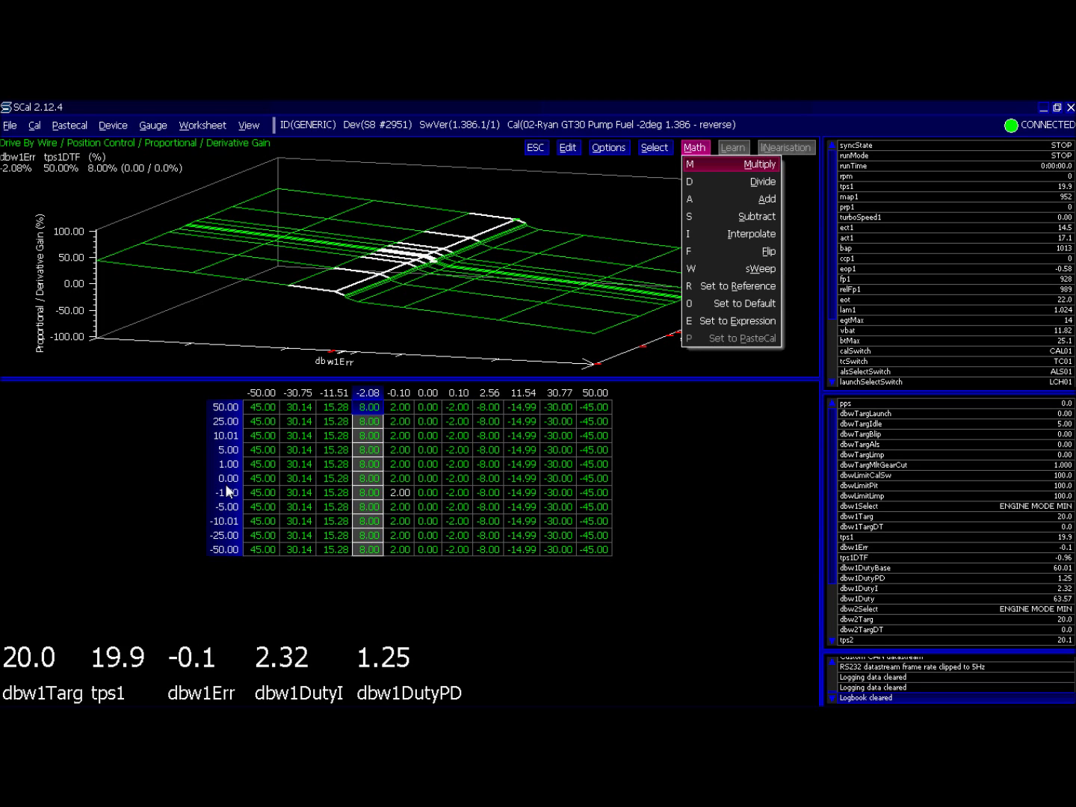
pyautogui.press('m')
pyautogui.write('1.2')
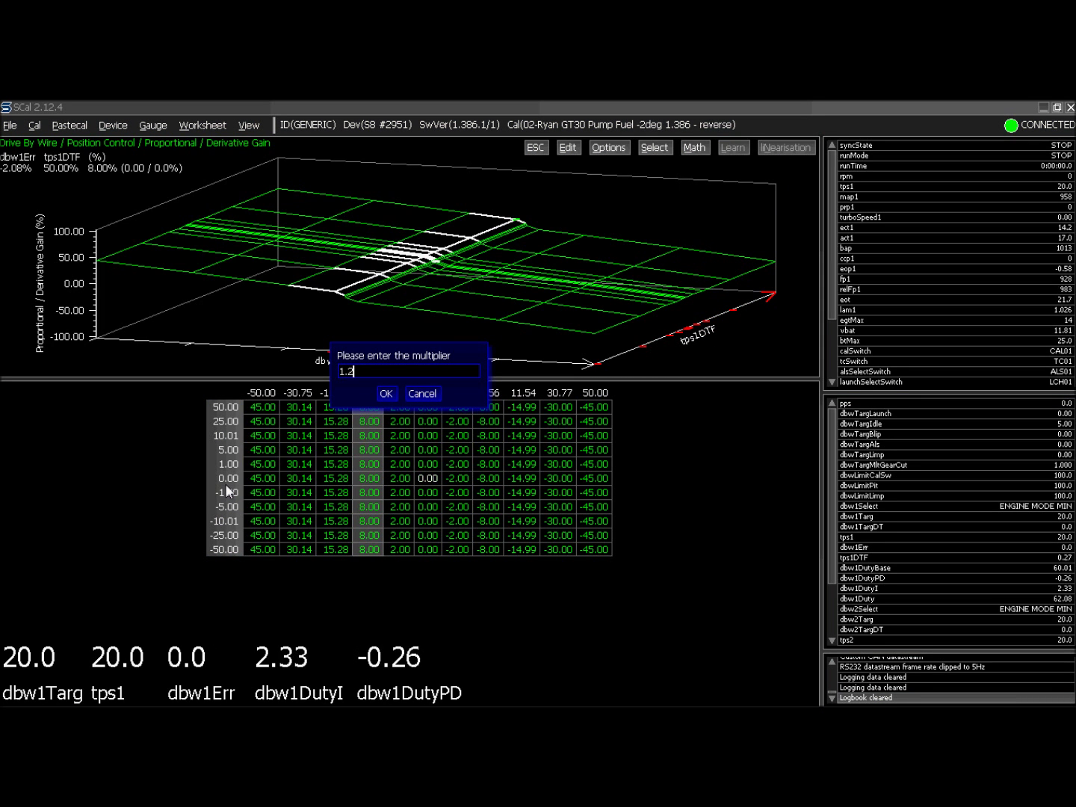
pyautogui.press('Return')
# Multiply every Proportional / Derivative Gain value in the 2.56 dbw1Err column by 1.2.
pyautogui.press('Right')
pyautogui.press('Right')
pyautogui.press('Right')
pyautogui.press('Right')
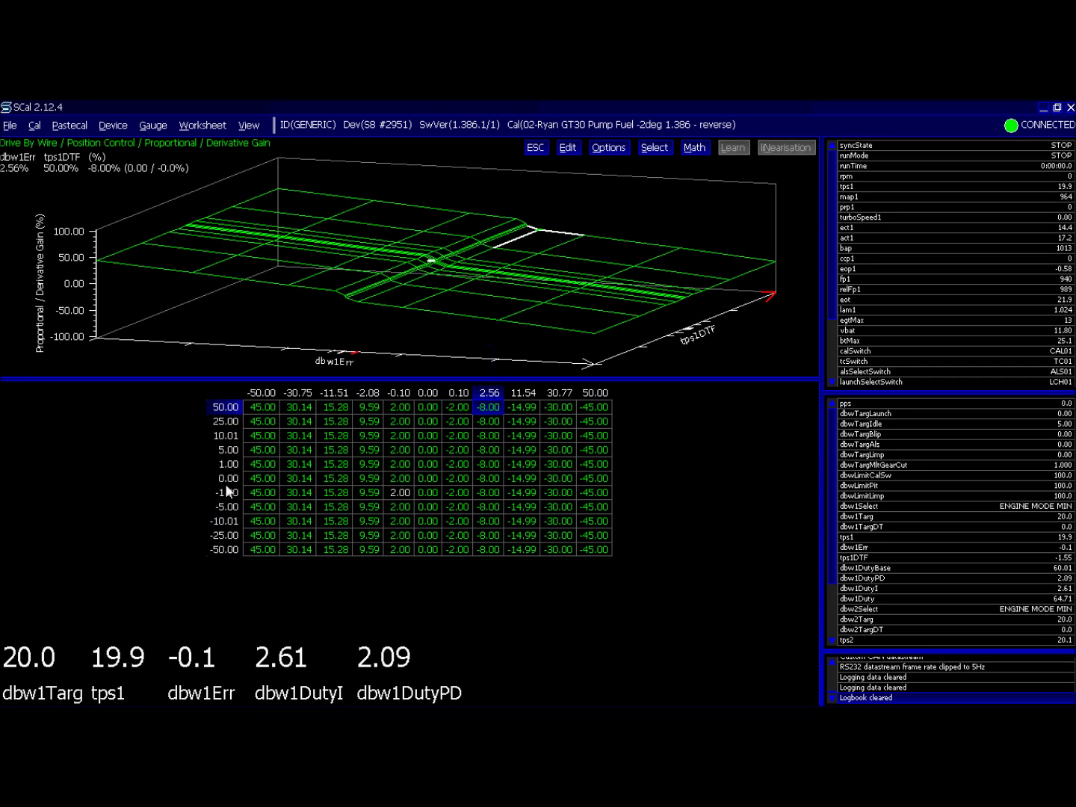
pyautogui.hotkey('shift', 'Down')
pyautogui.hotkey('shift', 'Down')
pyautogui.hotkey('shift', 'Down')
pyautogui.hotkey('shift', 'Down')
pyautogui.hotkey('shift', 'Down')
pyautogui.hotkey('shift', 'Down')
pyautogui.hotkey('shift', 'Down')
pyautogui.hotkey('shift', 'Down')
pyautogui.hotkey('shift', 'Down')
pyautogui.hotkey('shift', 'Down')
pyautogui.press('m')
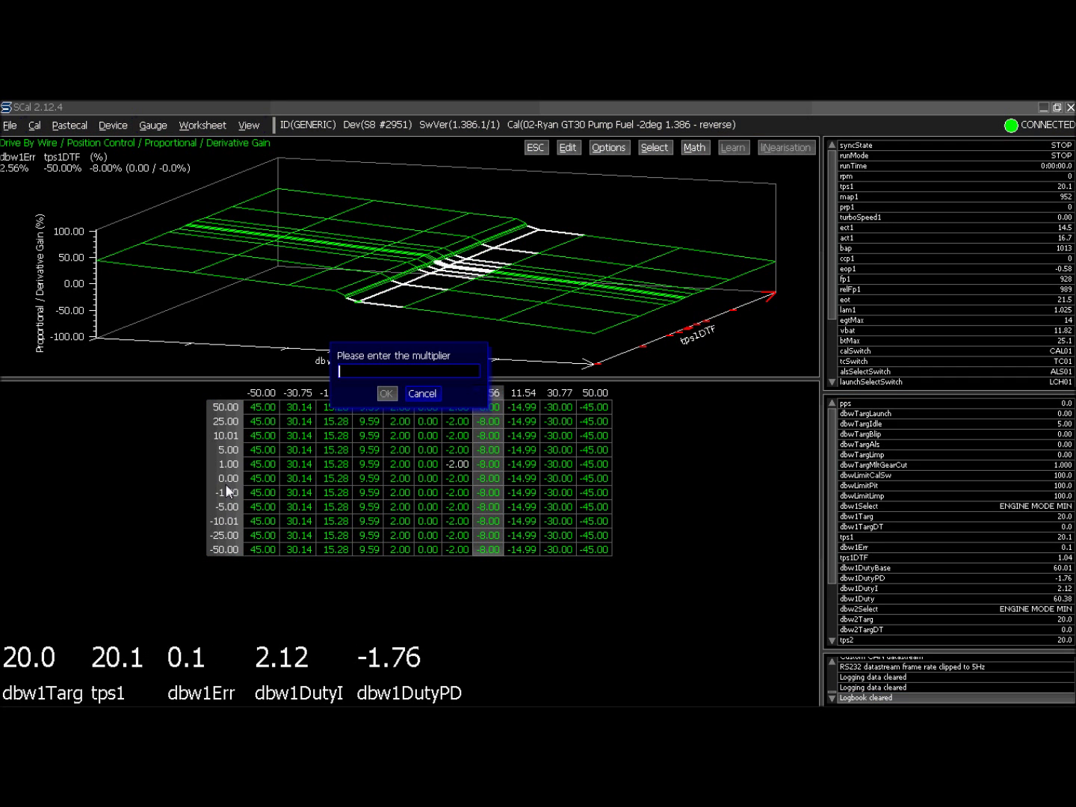
pyautogui.write('1.1')
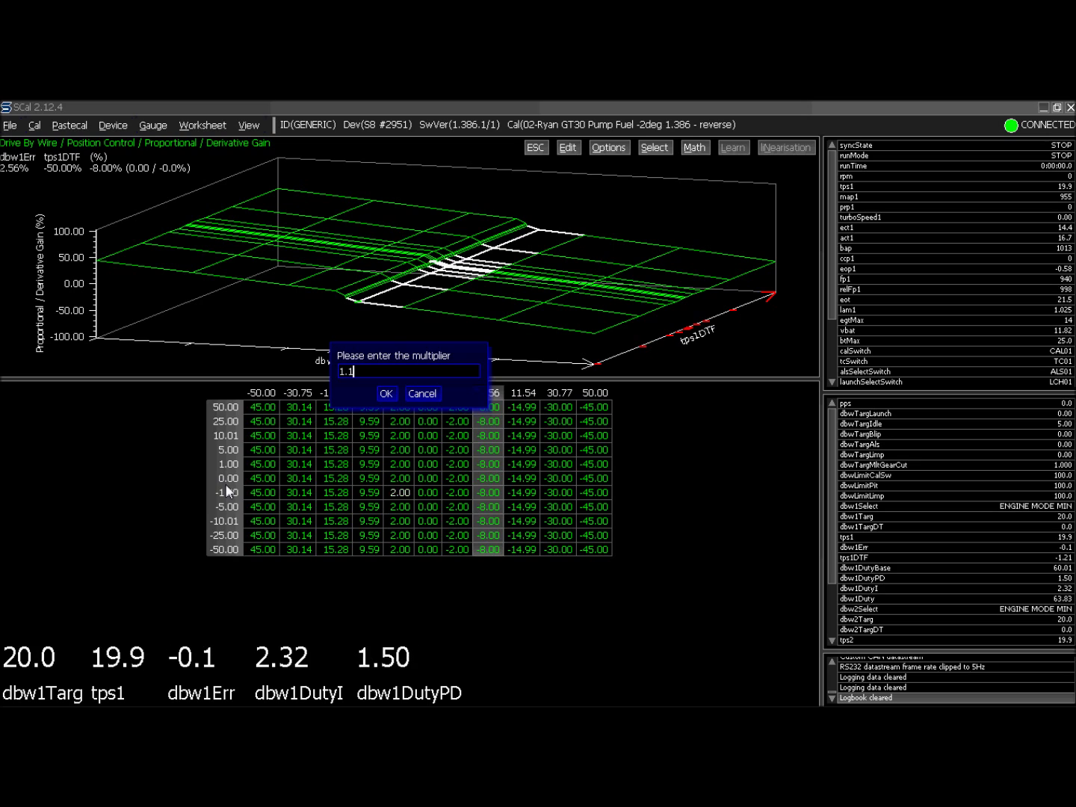
pyautogui.press('Return')
# Multiply every Proportional / Derivative Gain value in the -0.10 dbw1Err column by 1.2.
pyautogui.press('Left')
pyautogui.press('Left')
pyautogui.press('Left')
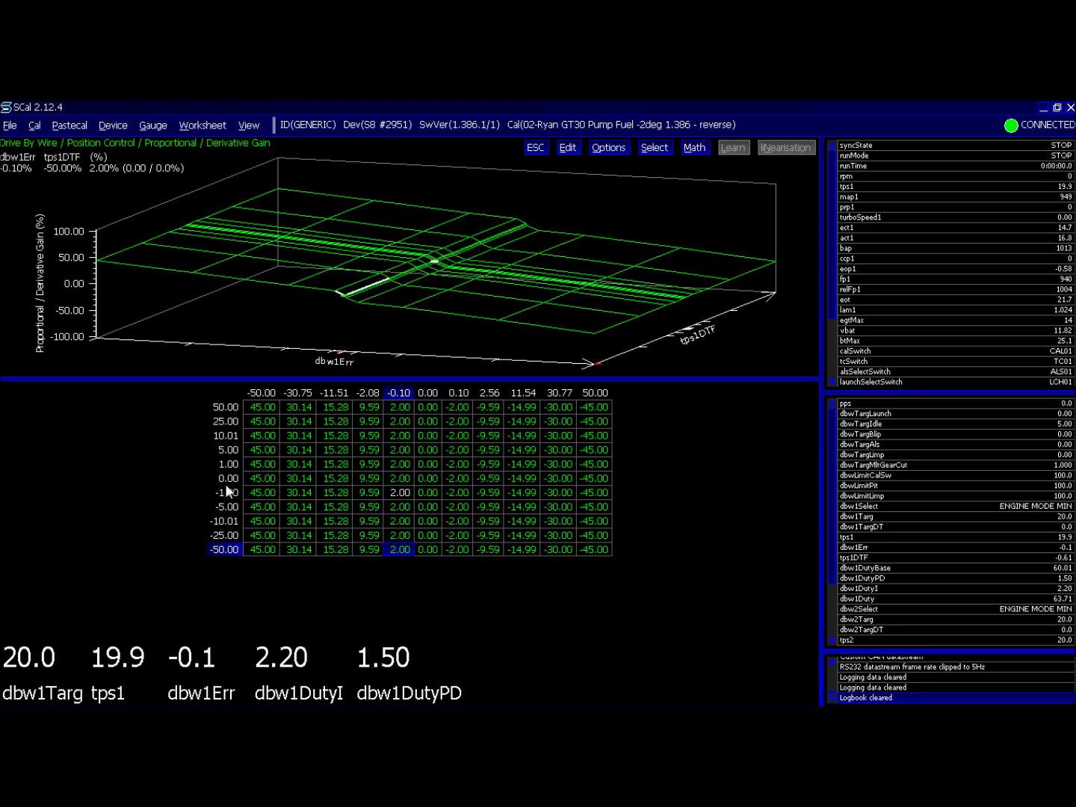
pyautogui.hotkey('shift', 'Up')
pyautogui.hotkey('shift', 'Up')
pyautogui.hotkey('shift', 'Up')
pyautogui.hotkey('shift', 'Up')
pyautogui.hotkey('shift', 'Up')
pyautogui.hotkey('shift', 'Up')
pyautogui.hotkey('shift', 'Up')
pyautogui.hotkey('shift', 'Up')
pyautogui.hotkey('shift', 'Up')
pyautogui.hotkey('shift', 'Up')
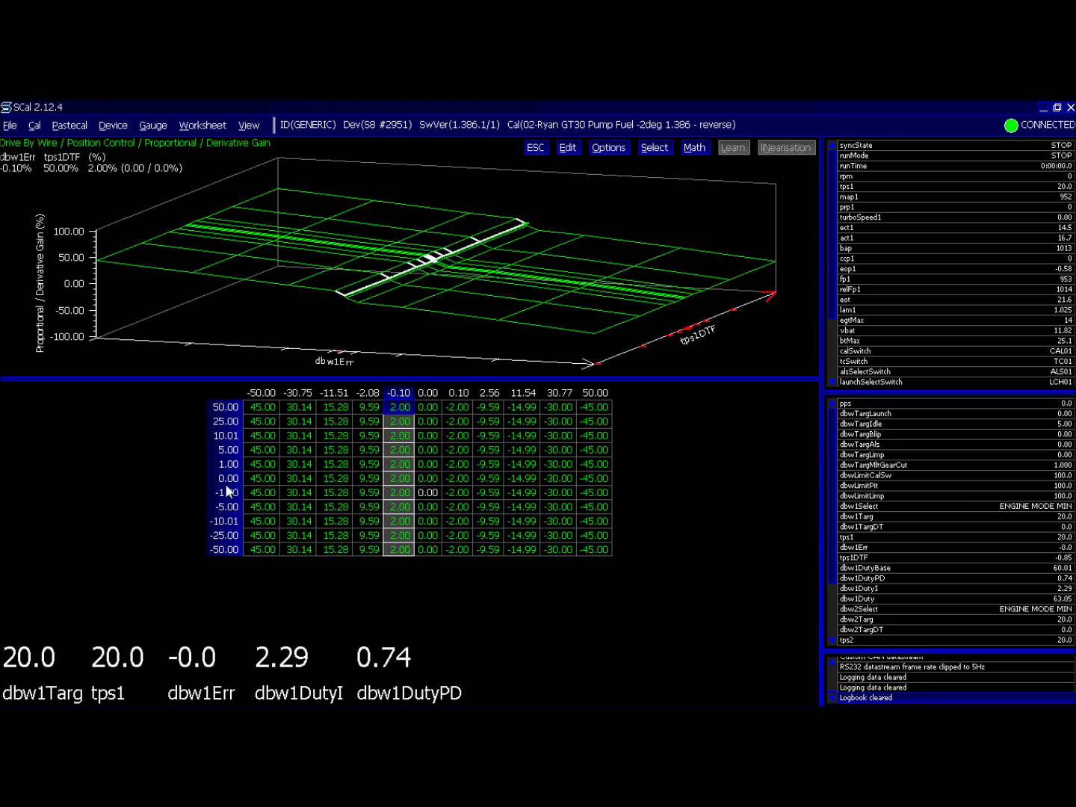
pyautogui.press('*')
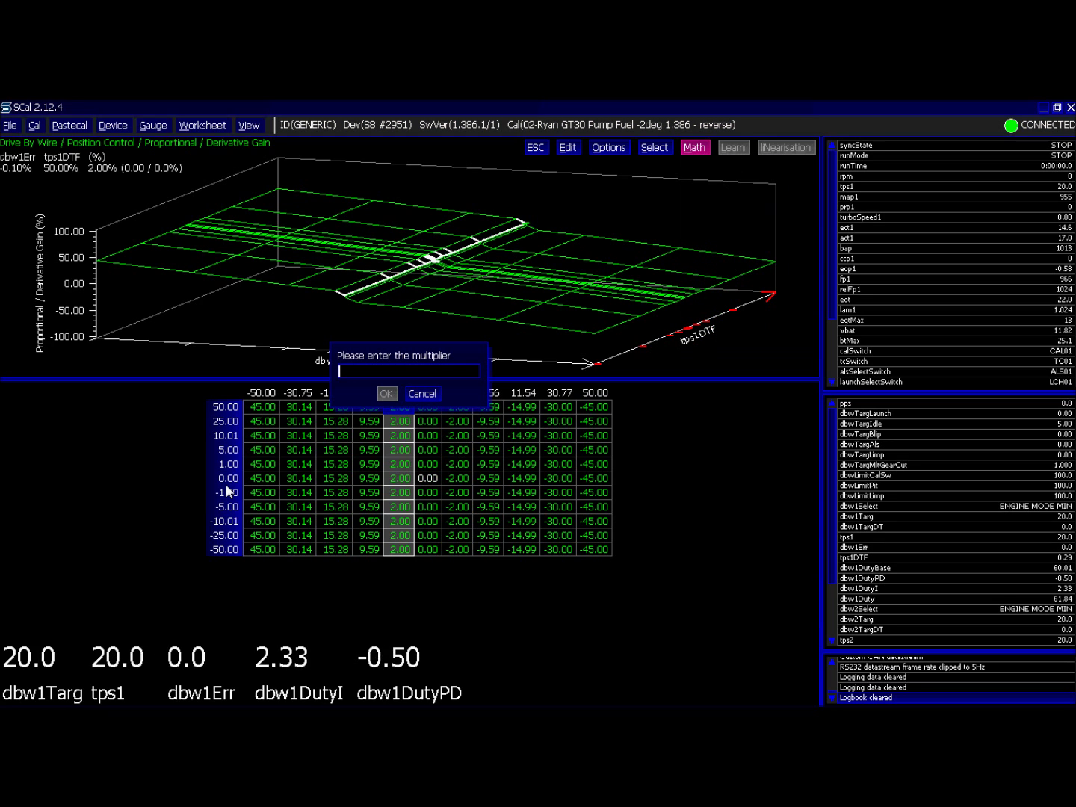
pyautogui.write('1.2')
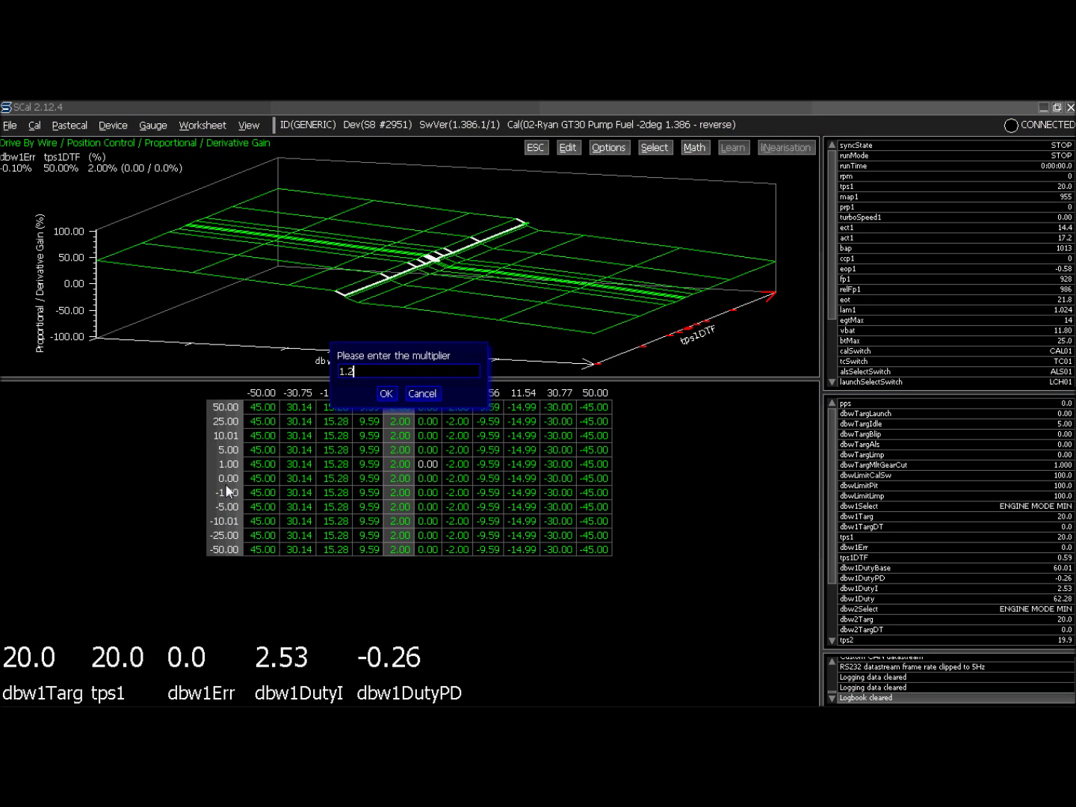
pyautogui.press('Return')
# Multiply every Proportional / Derivative Gain value in the 0.10 dbw1Err column by 1.2 and close the map.
pyautogui.press('Right')
pyautogui.press('Right')
pyautogui.hotkey('shift', 'Down')
pyautogui.hotkey('shift', 'Down')
pyautogui.hotkey('shift', 'Down')
pyautogui.hotkey('shift', 'Down')
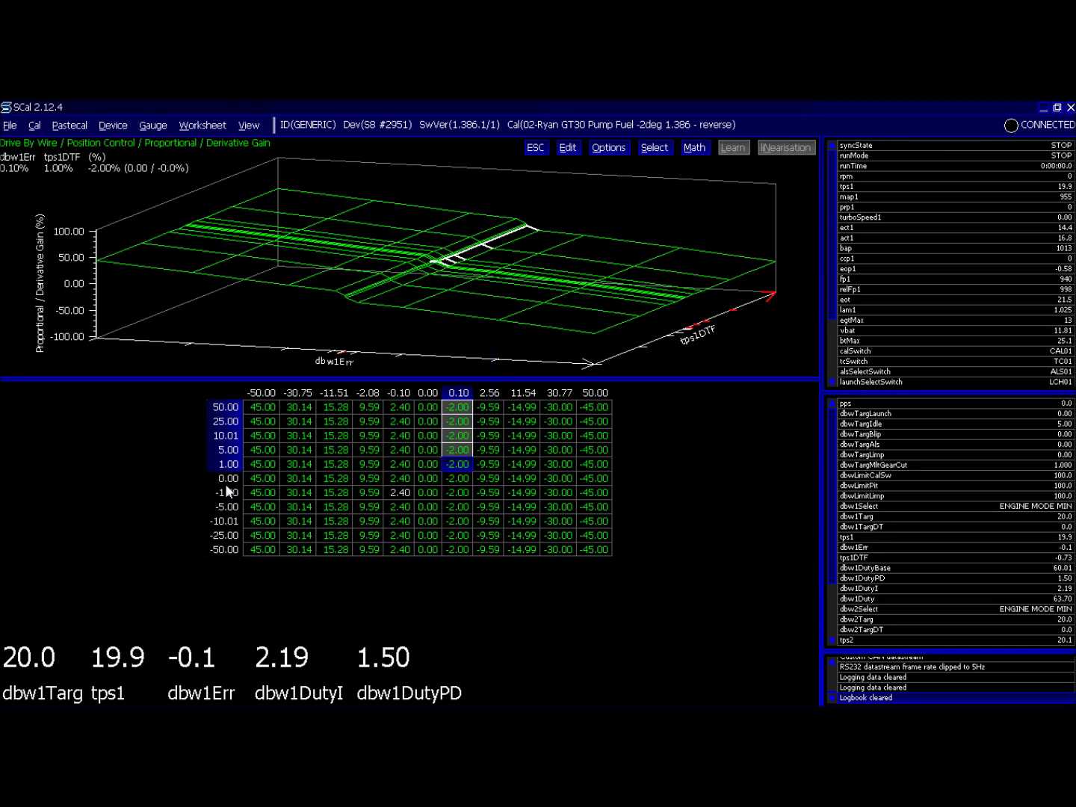
pyautogui.hotkey('shift', 'Down')
pyautogui.hotkey('shift', 'Down')
pyautogui.hotkey('shift', 'Down')
pyautogui.hotkey('shift', 'Down')
pyautogui.hotkey('shift', 'Down')
pyautogui.hotkey('shift', 'Down')
pyautogui.press('*')
pyautogui.write('1.2')
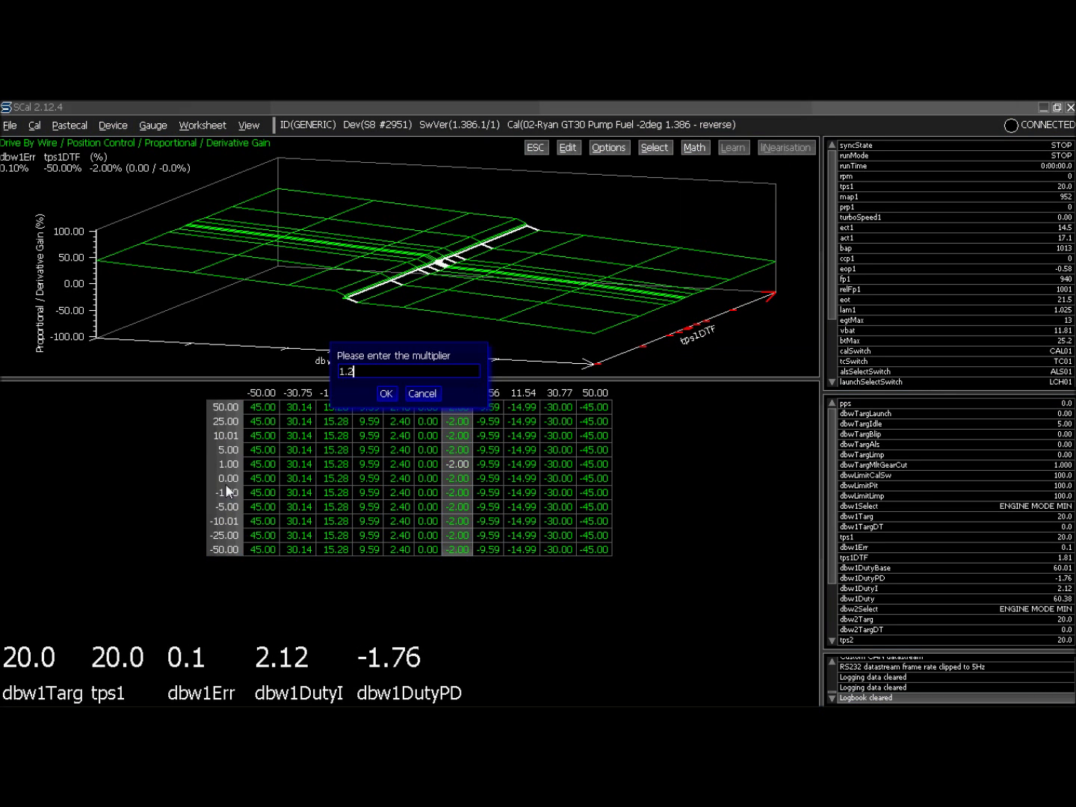
pyautogui.press('Return')
pyautogui.press('Escape')
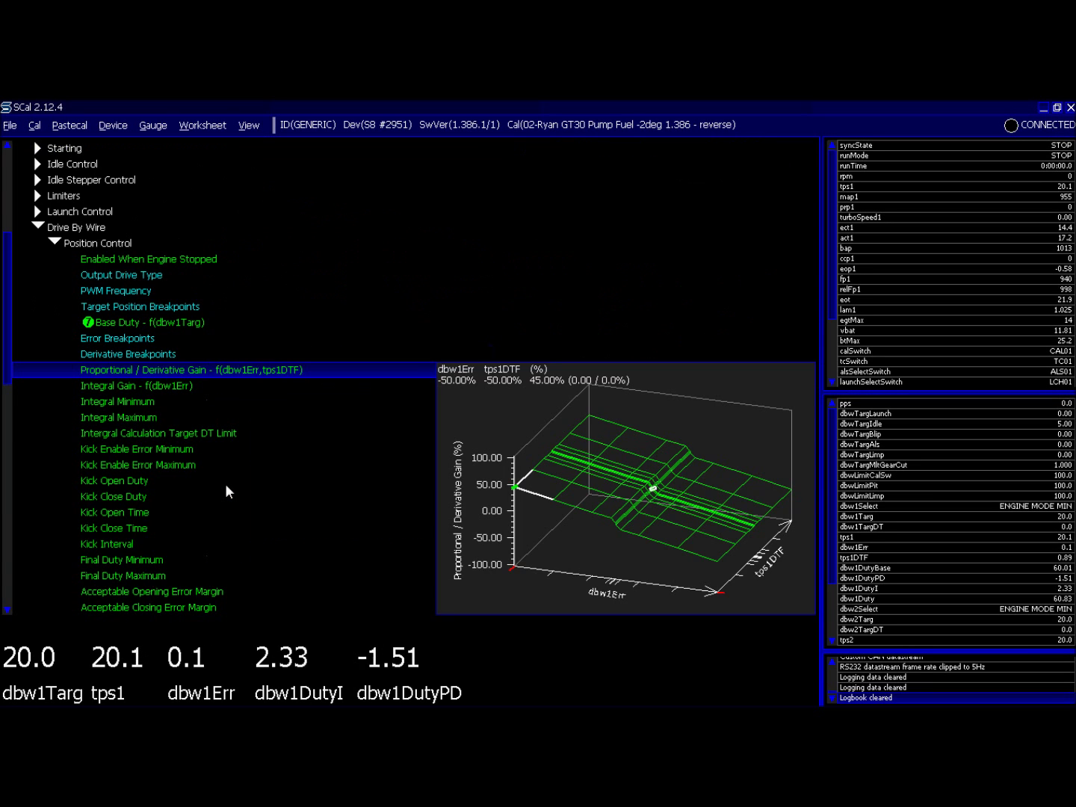
# Open the Integral Gain table for Position Control and multiply the gain at -2.08 dbw1Err by 1.2.
pyautogui.press('Down')
pyautogui.press('Return')
pyautogui.press('Right')
pyautogui.press('Right')
pyautogui.press('Right')
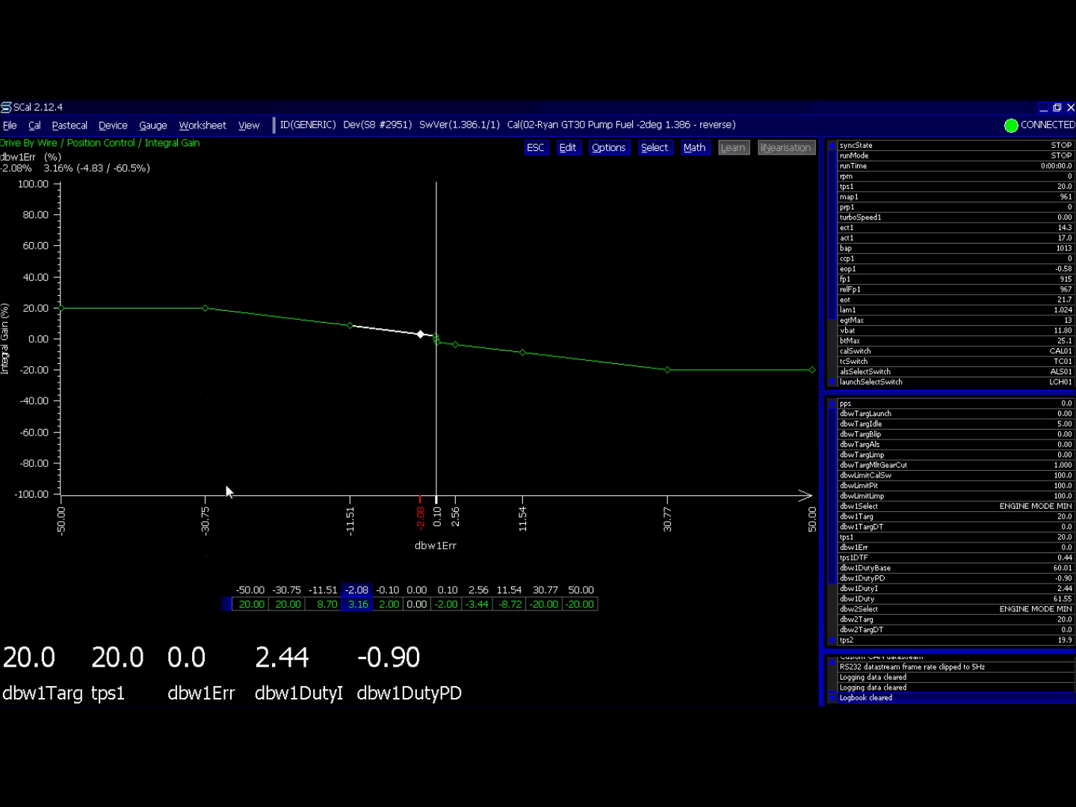
pyautogui.press('Return')
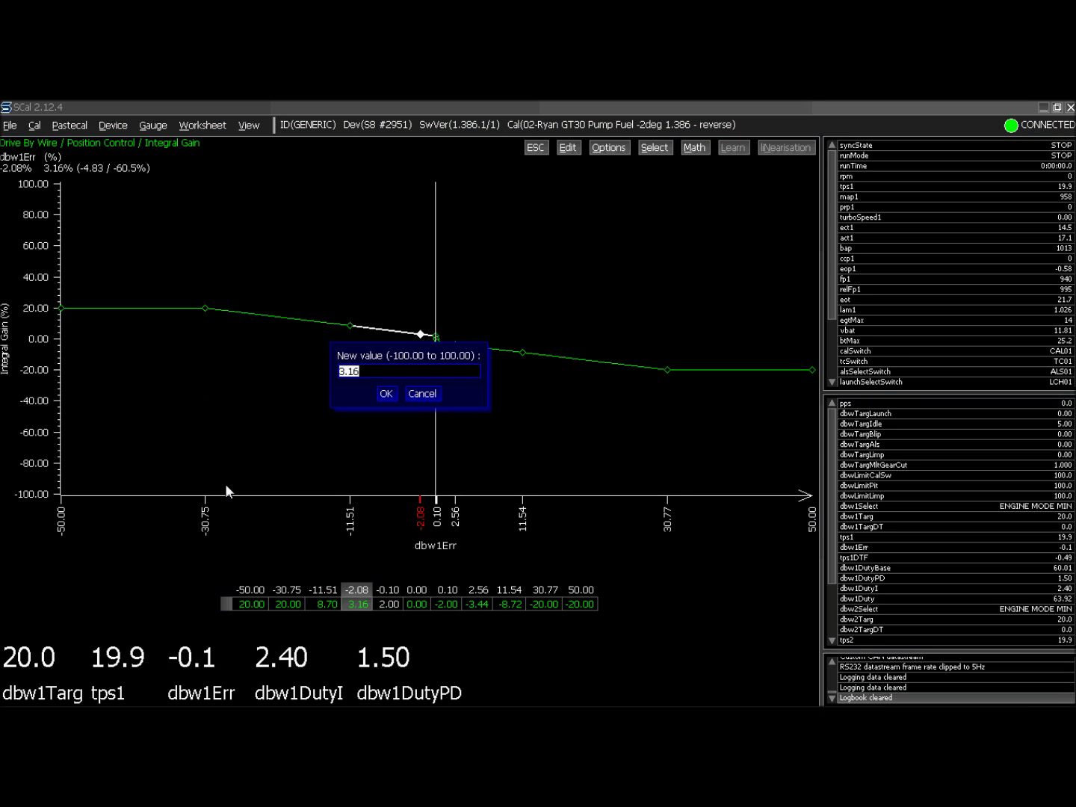
pyautogui.press('BackSpace')
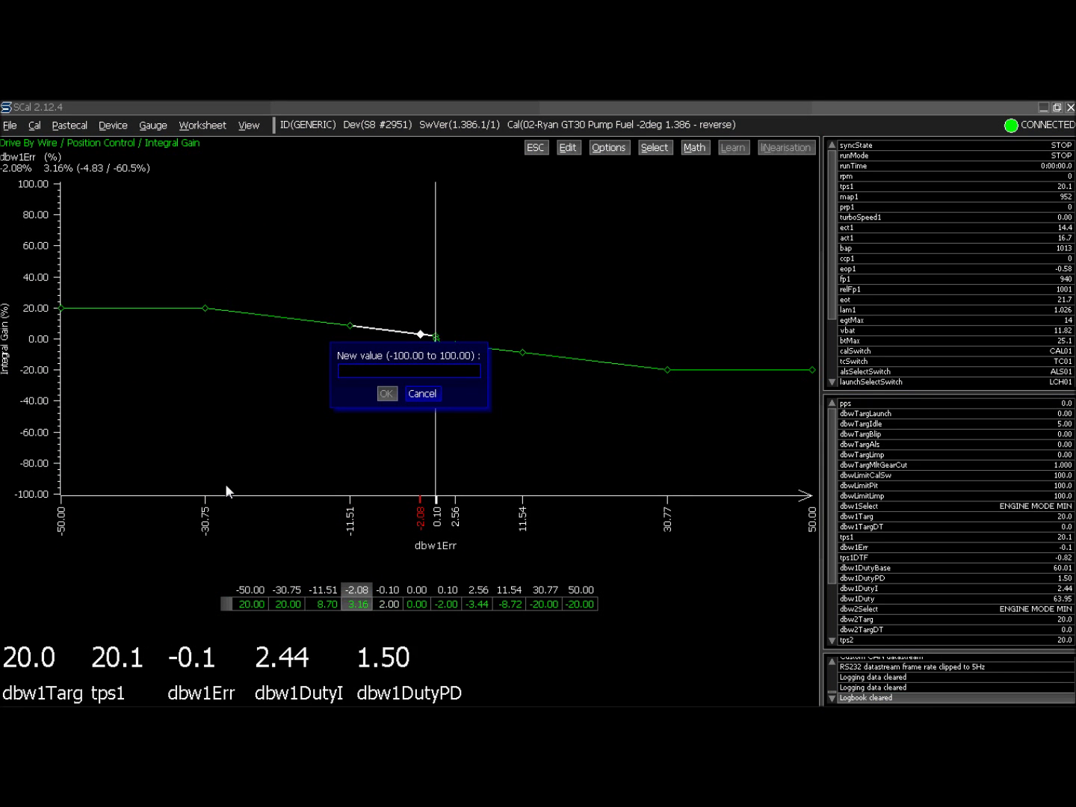
pyautogui.press('Escape')
pyautogui.press('*')
pyautogui.write('1.2')
pyautogui.press('Return')
# Multiply the Integral Gain value at 2.56 dbw1Err by 1.2.
pyautogui.press('Right')
pyautogui.press('Right')
pyautogui.press('Right')
pyautogui.press('Right')
pyautogui.press('Return')
pyautogui.write('m')
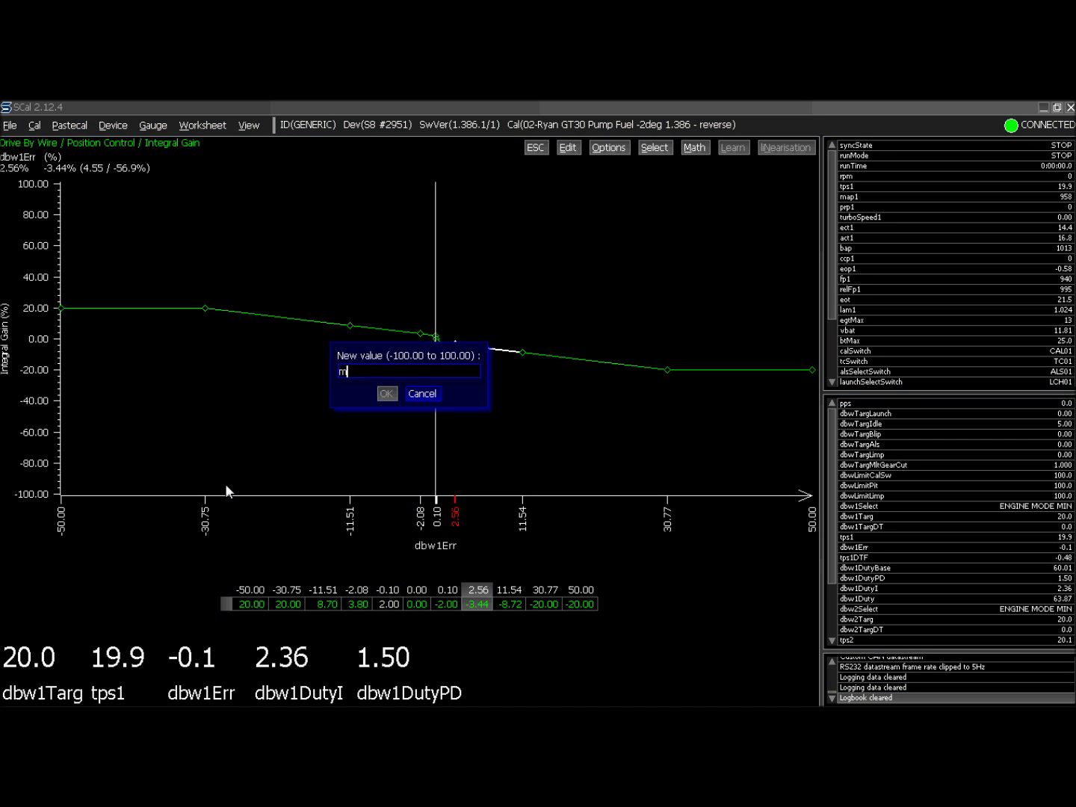
pyautogui.press('BackSpace')
pyautogui.write('m')
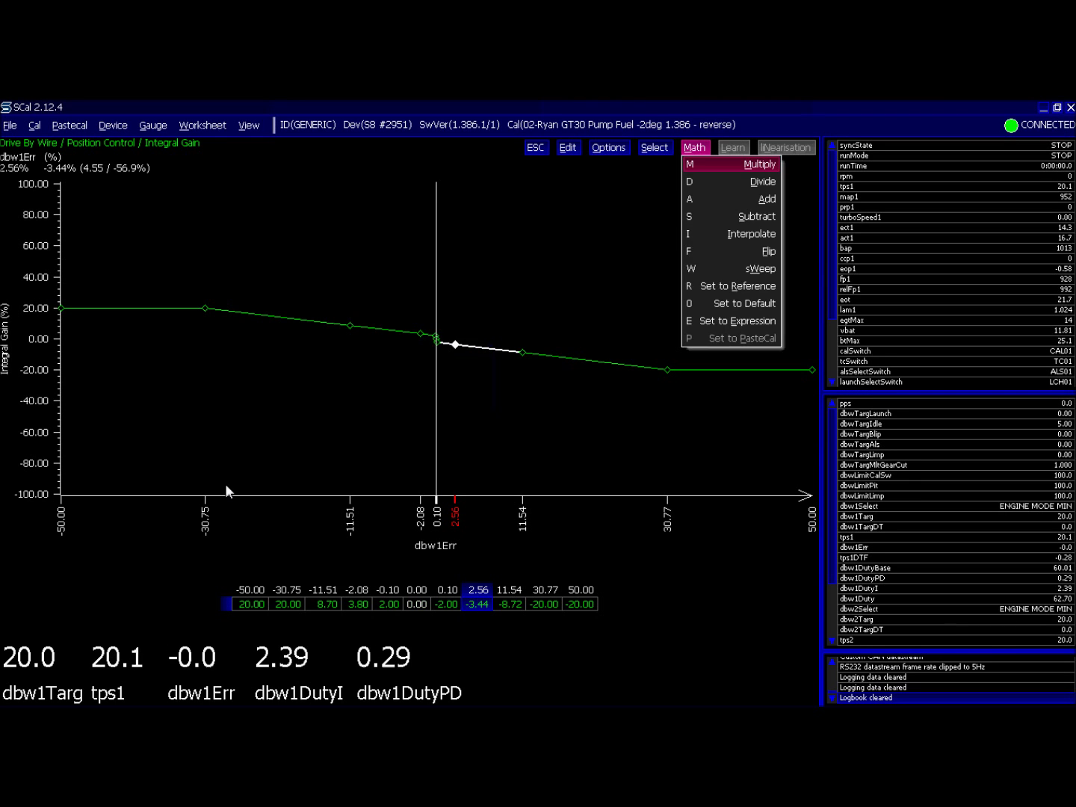
pyautogui.write('m1.2')
pyautogui.press('Return')
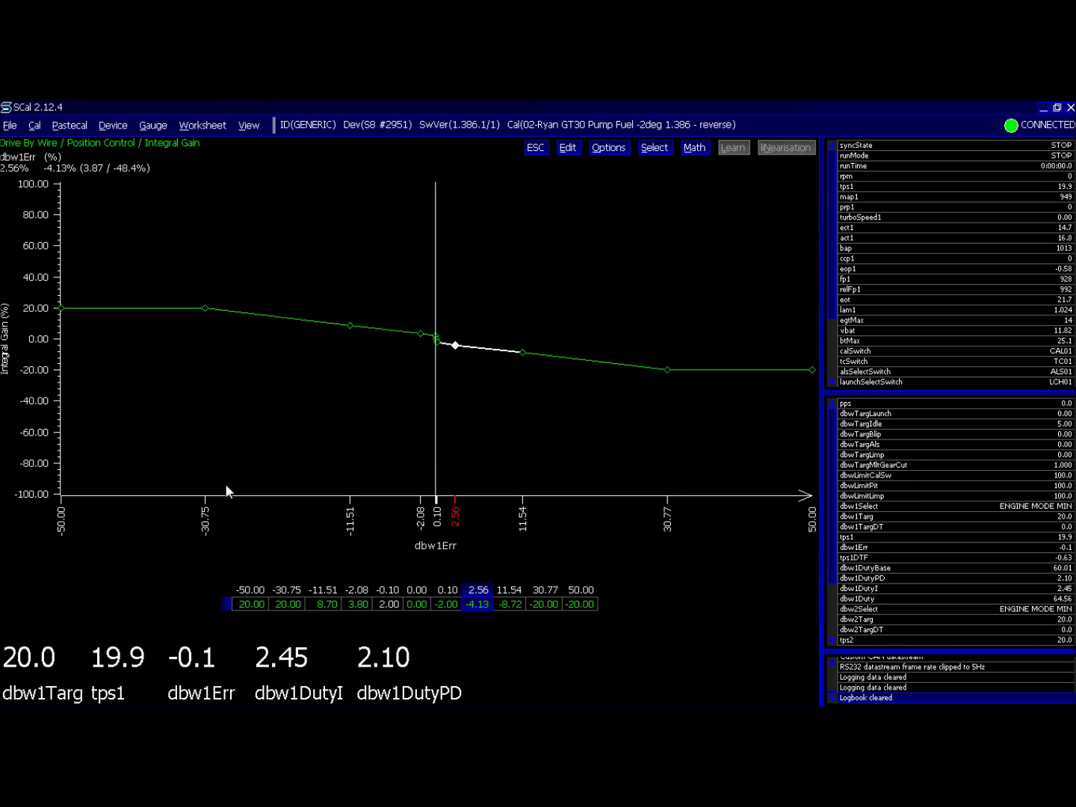
# Close the Integral Gain table and set Drive By Wire's Minimum Target In Crank to 10%.
pyautogui.press('Escape')
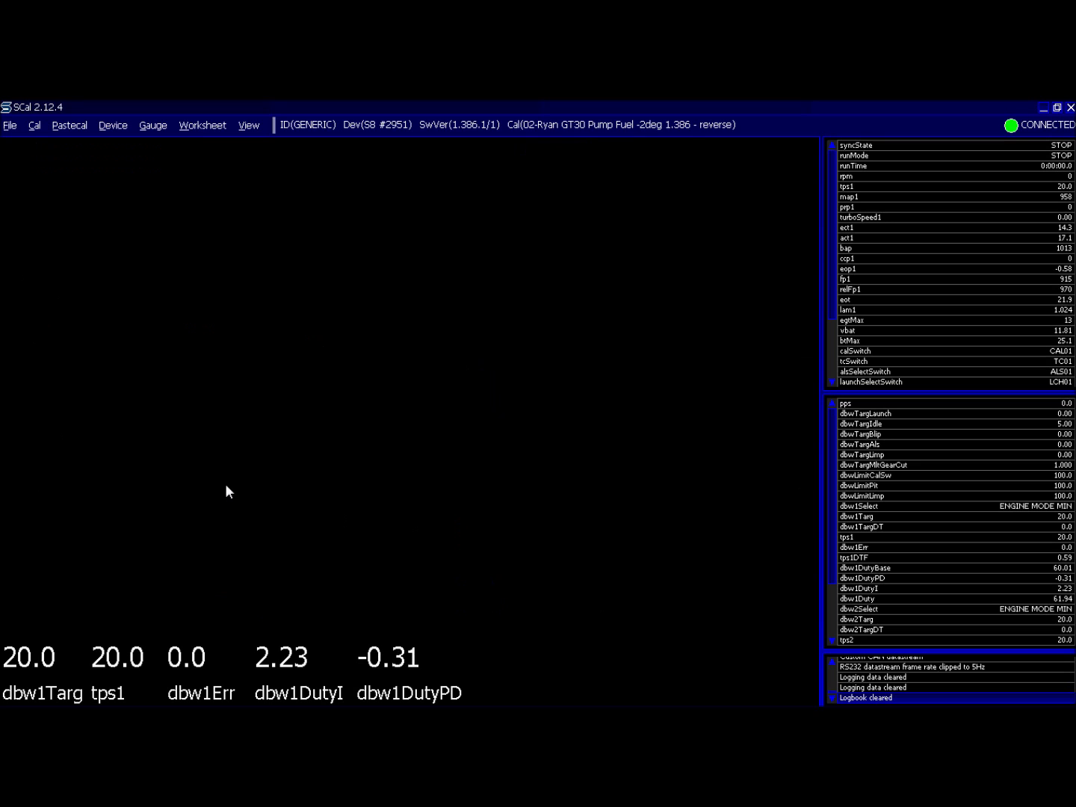
pyautogui.press('Up')
pyautogui.press('Up')
pyautogui.press('Up')
pyautogui.press('pagedown')
pyautogui.press('Up')
pyautogui.press('Up')
pyautogui.press('Up')
pyautogui.press('Up')
pyautogui.press('Up')
pyautogui.press('Up')
pyautogui.press('Up')
pyautogui.press('Up')
pyautogui.press('Up')
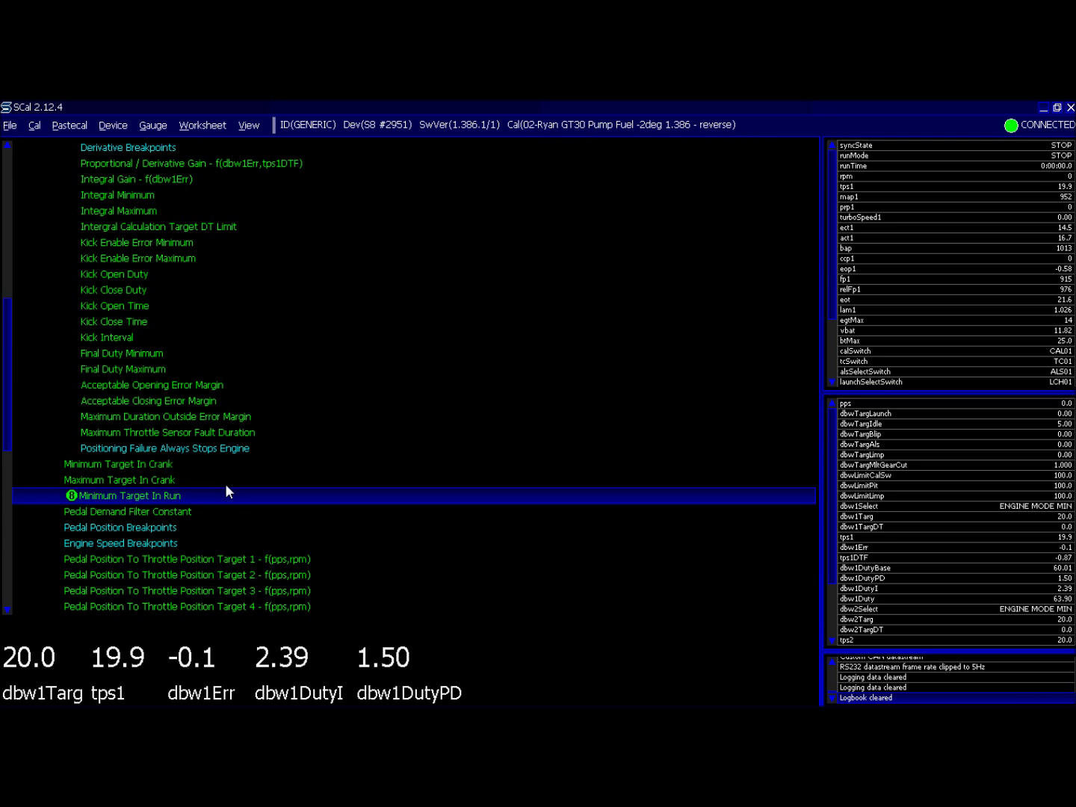
pyautogui.press('Return')
pyautogui.write('10')
pyautogui.press('Return')
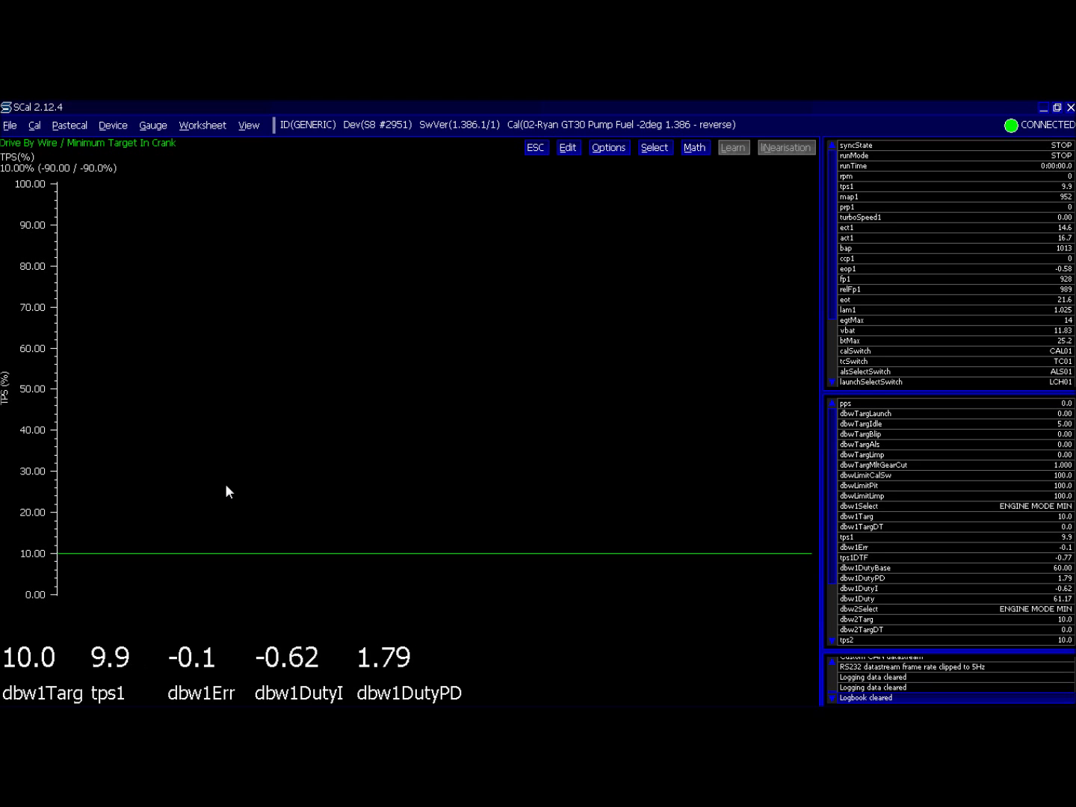
# Step the Minimum Target In Crank up to 30, then 50, then 100%.
pyautogui.write('40')
pyautogui.press('BackSpace')
pyautogui.press('BackSpace')
pyautogui.write('30')
pyautogui.press('Return')
pyautogui.write('50')
pyautogui.press('Return')
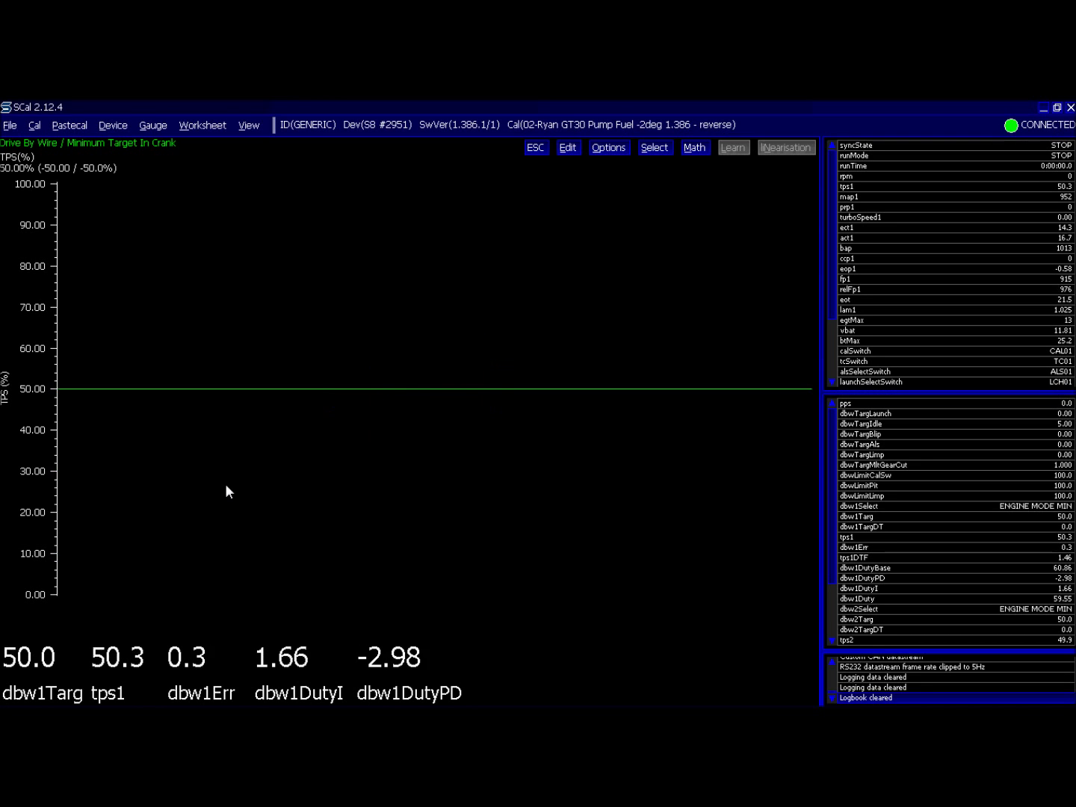
pyautogui.write('100')
pyautogui.press('Return')
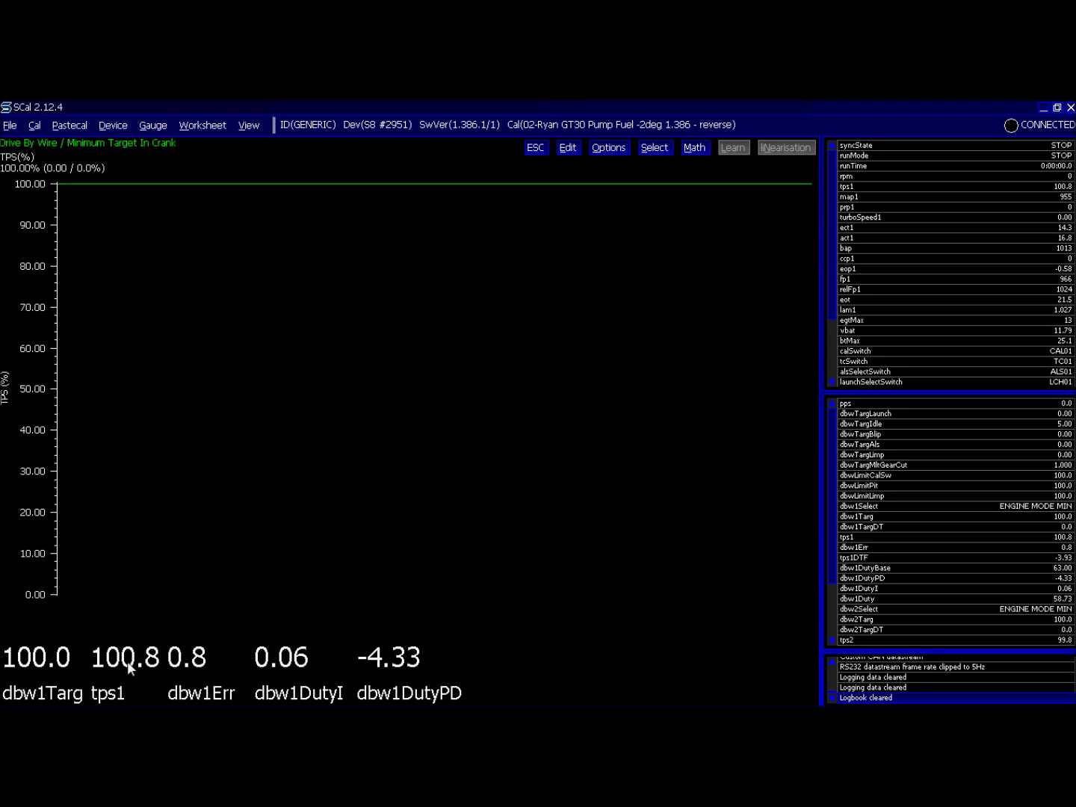
# Switch to SData and read the logged data from the connected ECU.
pyautogui.hotkey('alt', 'Tab')
pyautogui.hotkey('alt', 'Tab')
pyautogui.hotkey('alt', 'd')
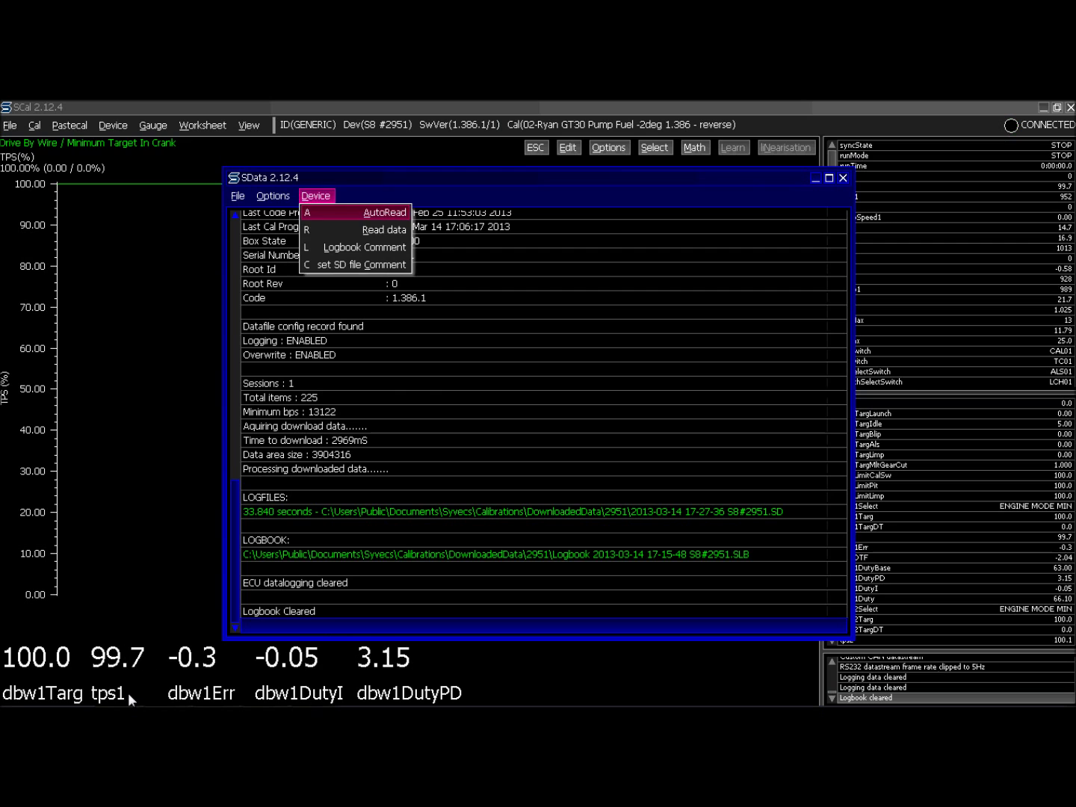
pyautogui.press('Down')
pyautogui.press('Return')
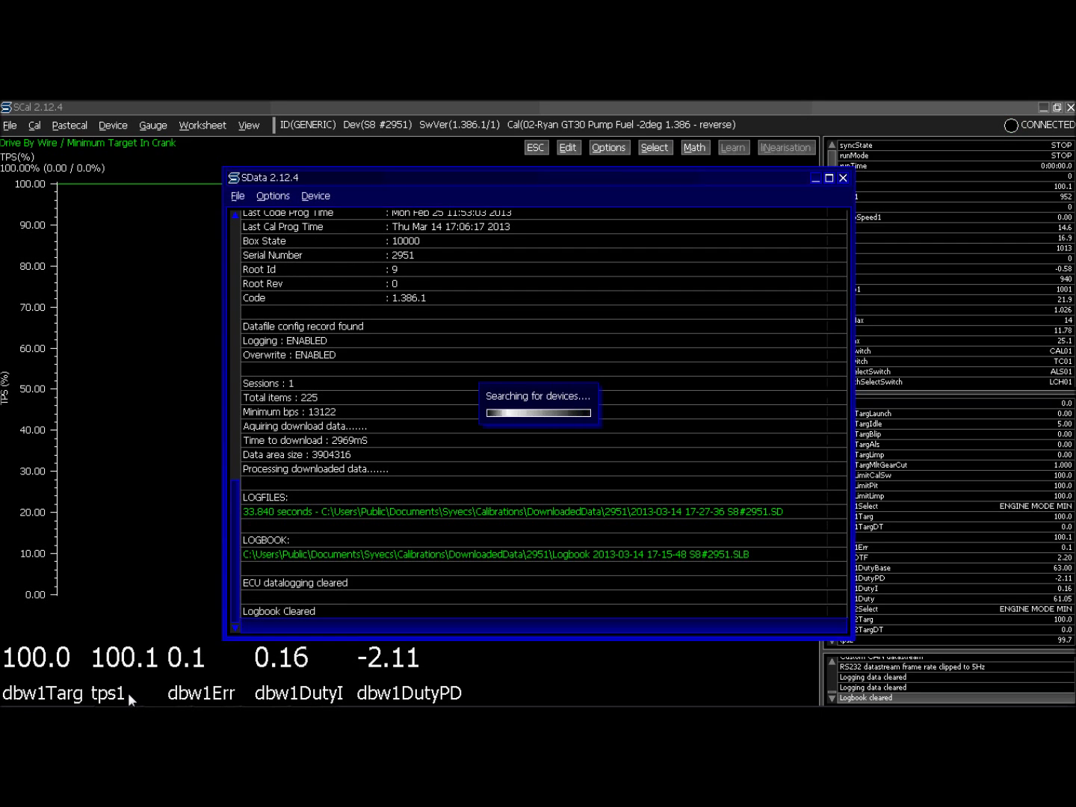
pyautogui.press('Return')
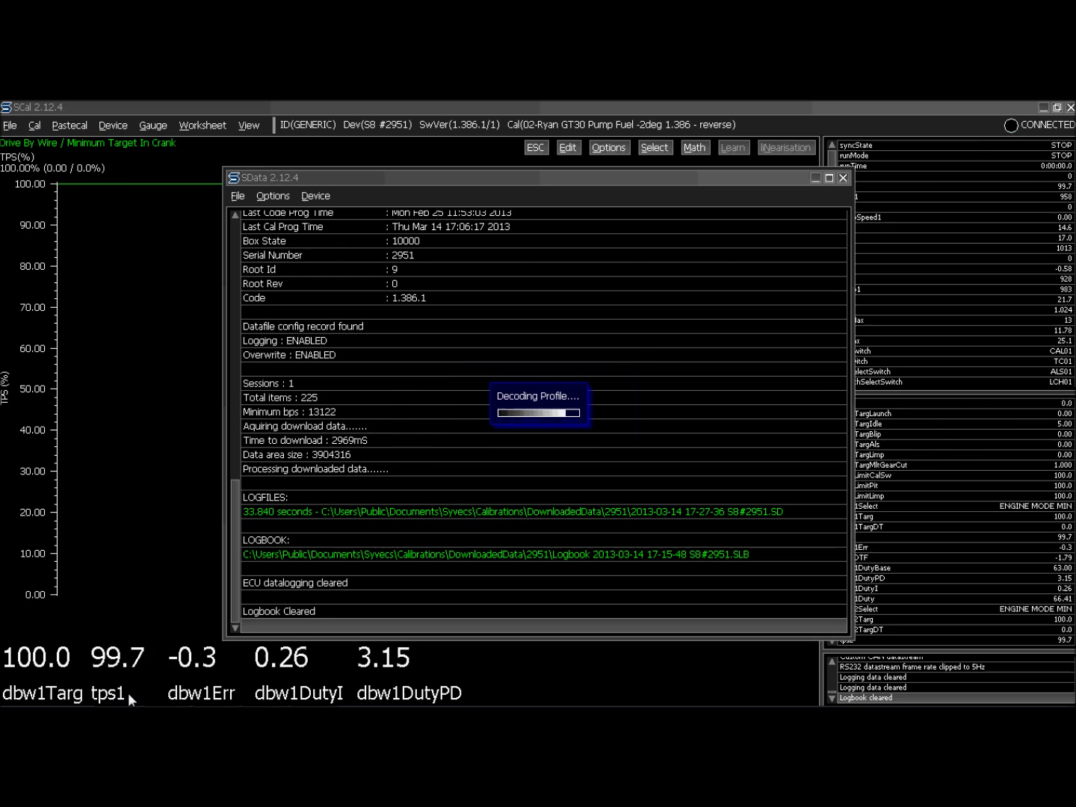
# Examine the logged throttle response to the 10 to 30% target step in SView.
pyautogui.scroll(10, 865, 308)
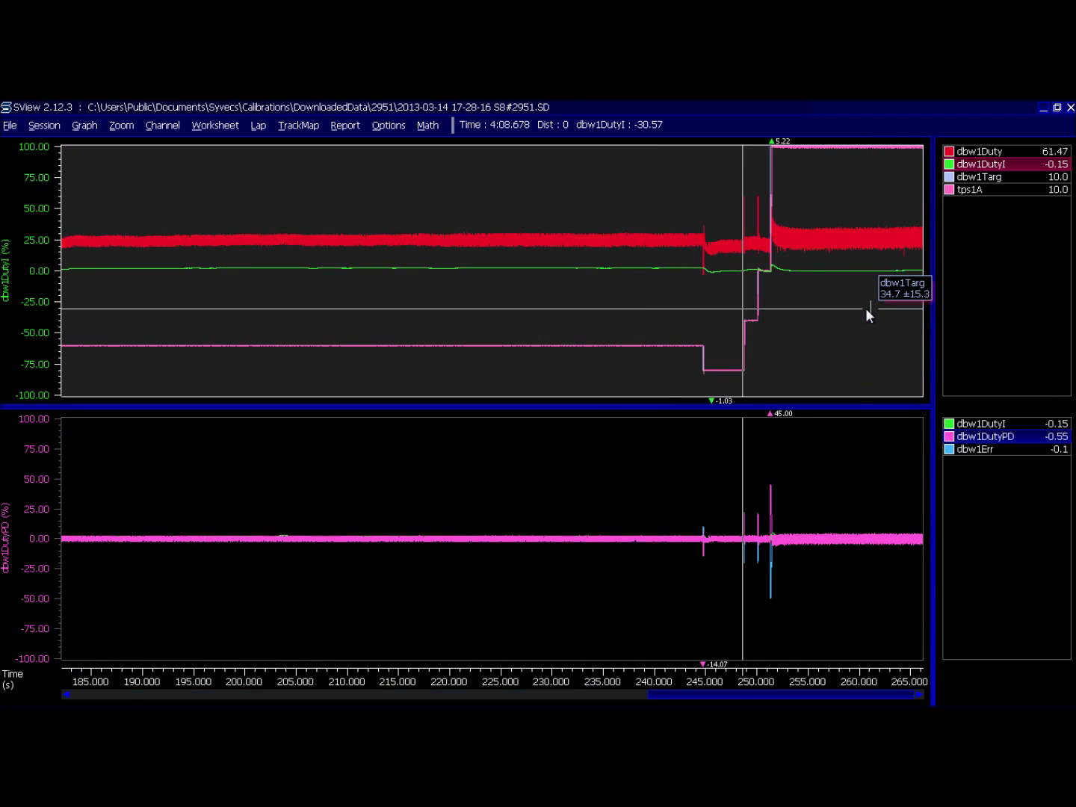
pyautogui.scroll(2, 864, 308)
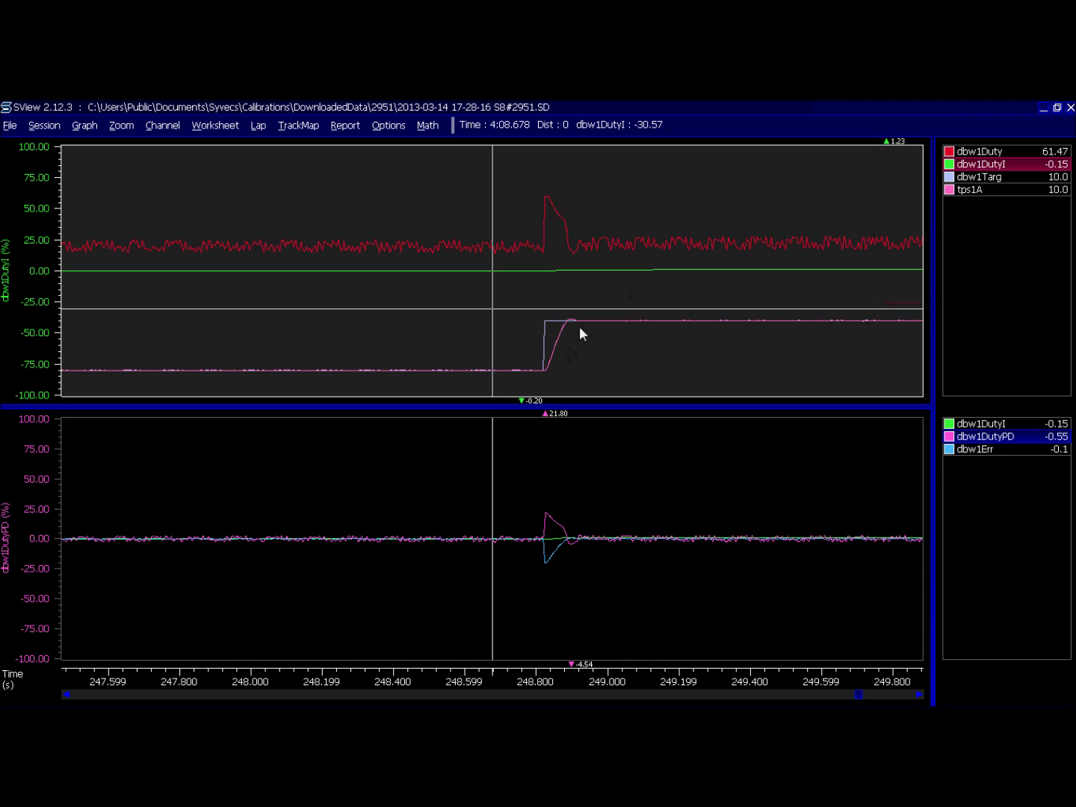
pyautogui.moveTo(568, 326)
pyautogui.press('Right')
pyautogui.press('space')
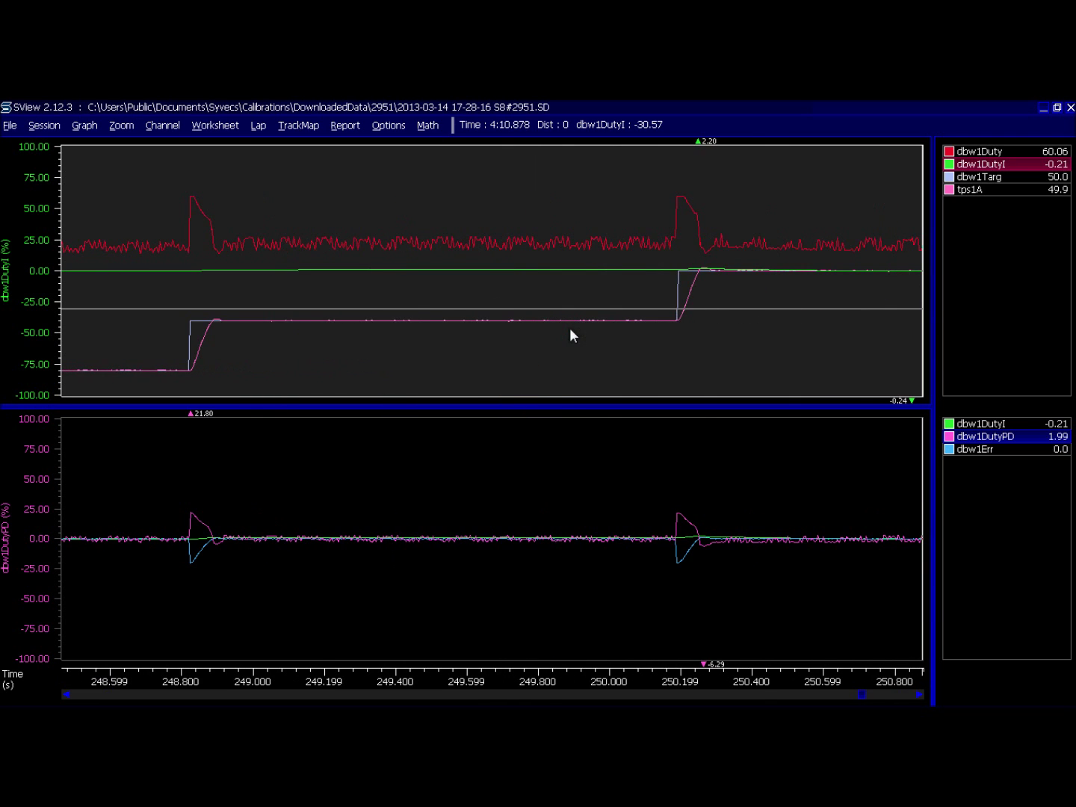
# Inspect tps1A overshoot, dbw1Duty and dbw1DutyPD around the 30 to 50% target step in the log.
pyautogui.click(706, 271)
pyautogui.scroll(2, 717, 302)
pyautogui.scroll(1, 724, 306)
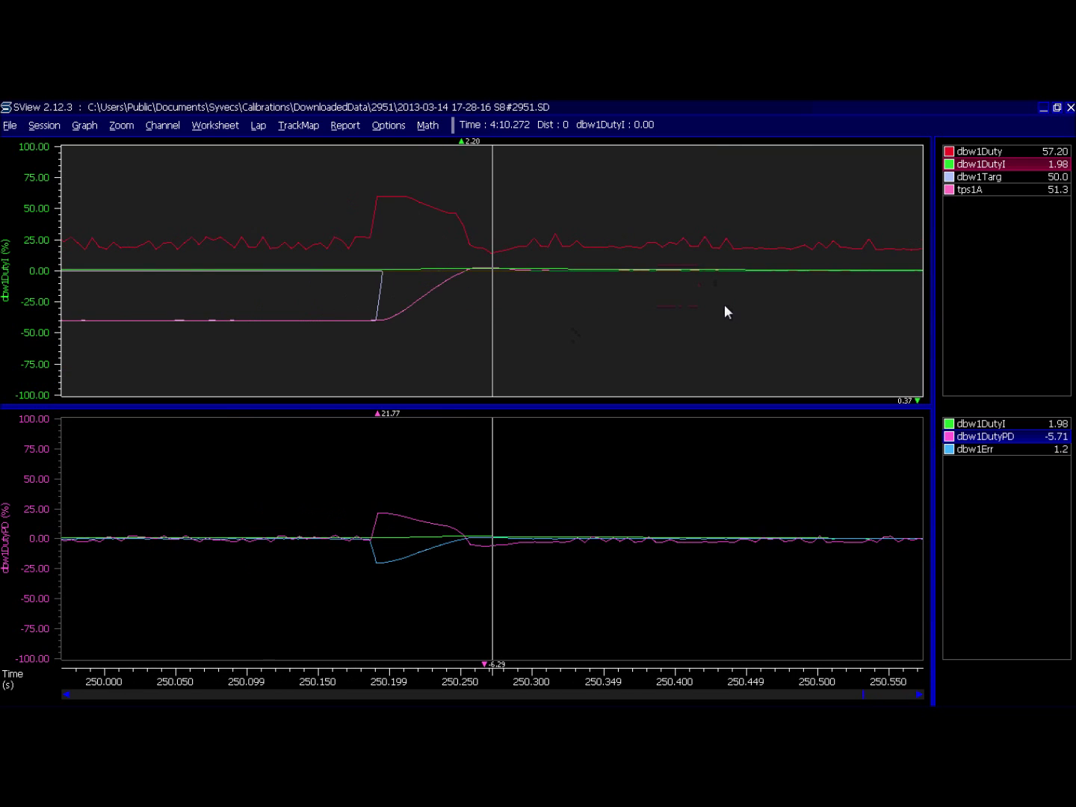
pyautogui.scroll(-2, 725, 306)
pyautogui.click(491, 272)
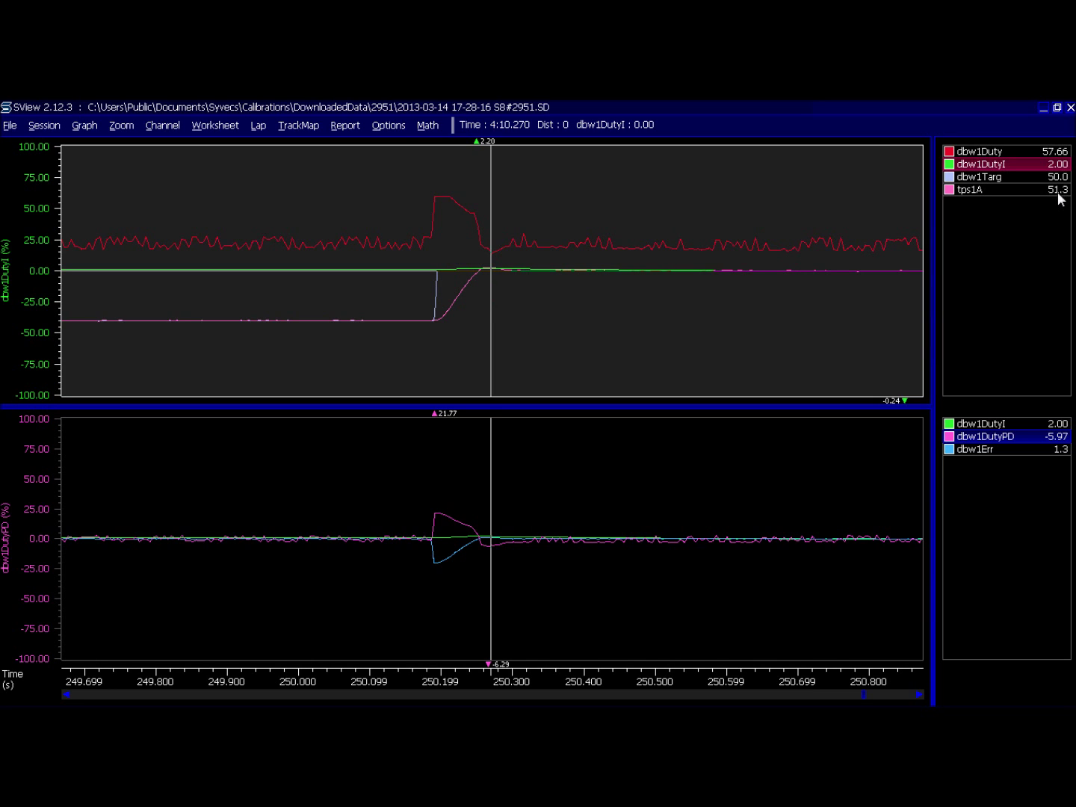
pyautogui.moveTo(495, 252)
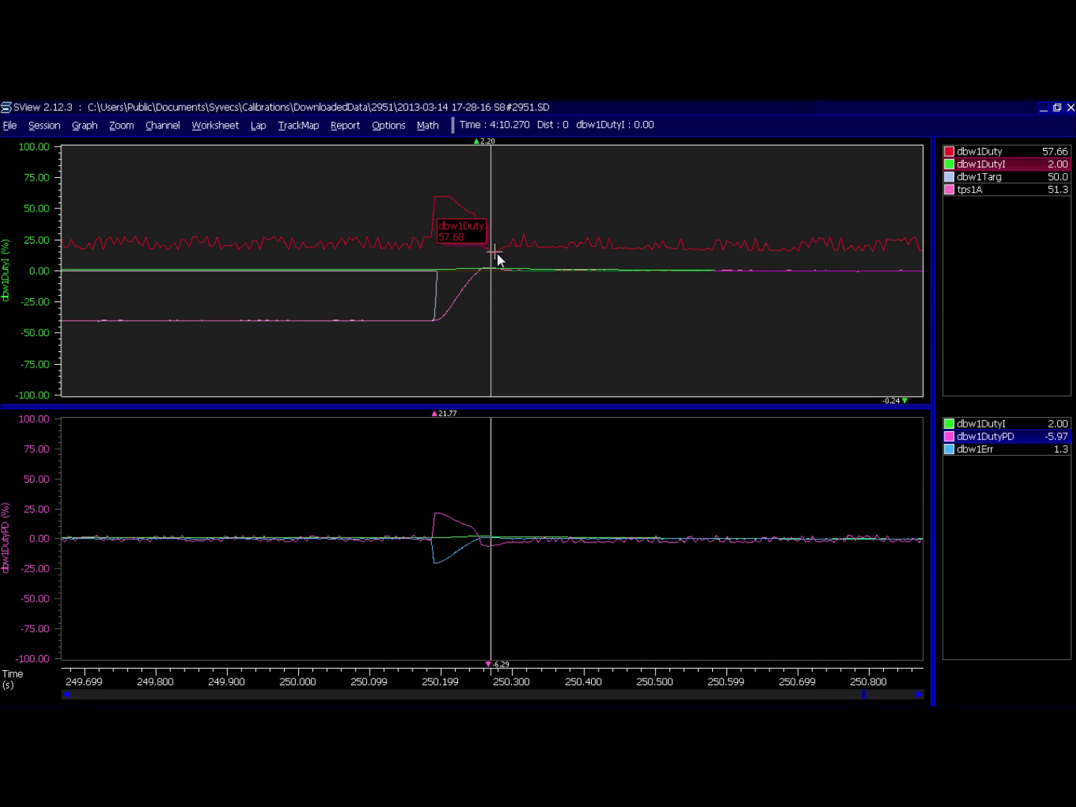
pyautogui.click(497, 253)
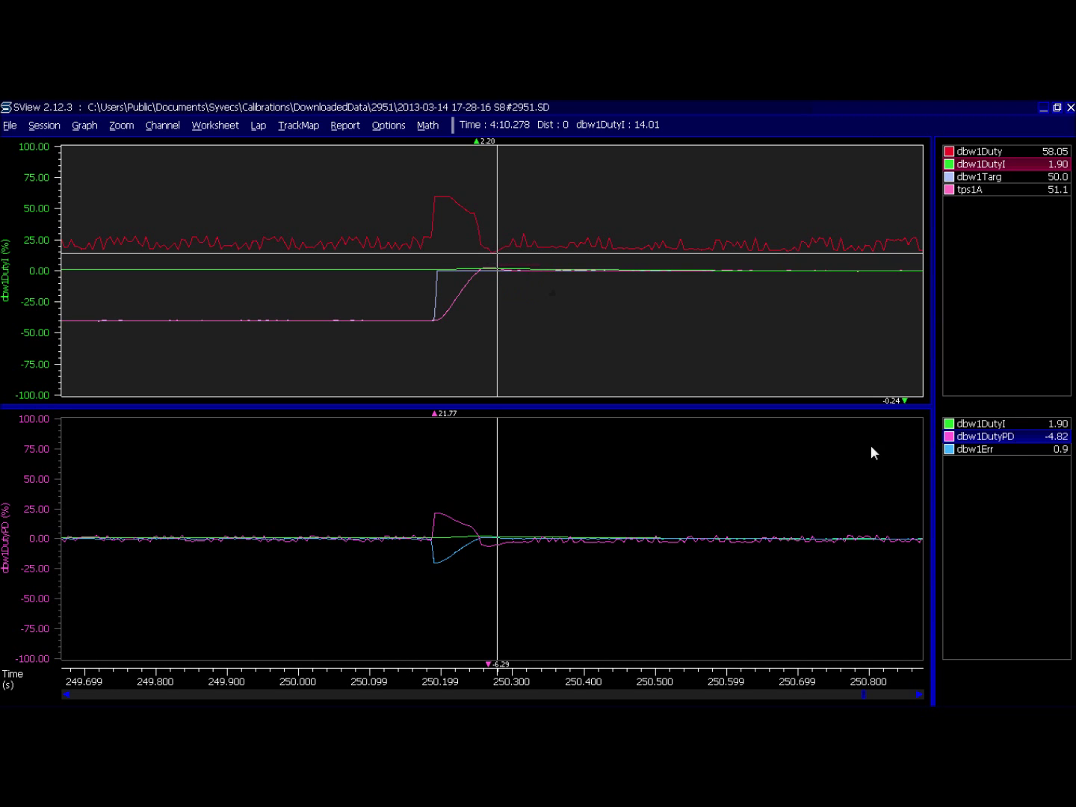
pyautogui.moveTo(497, 271)
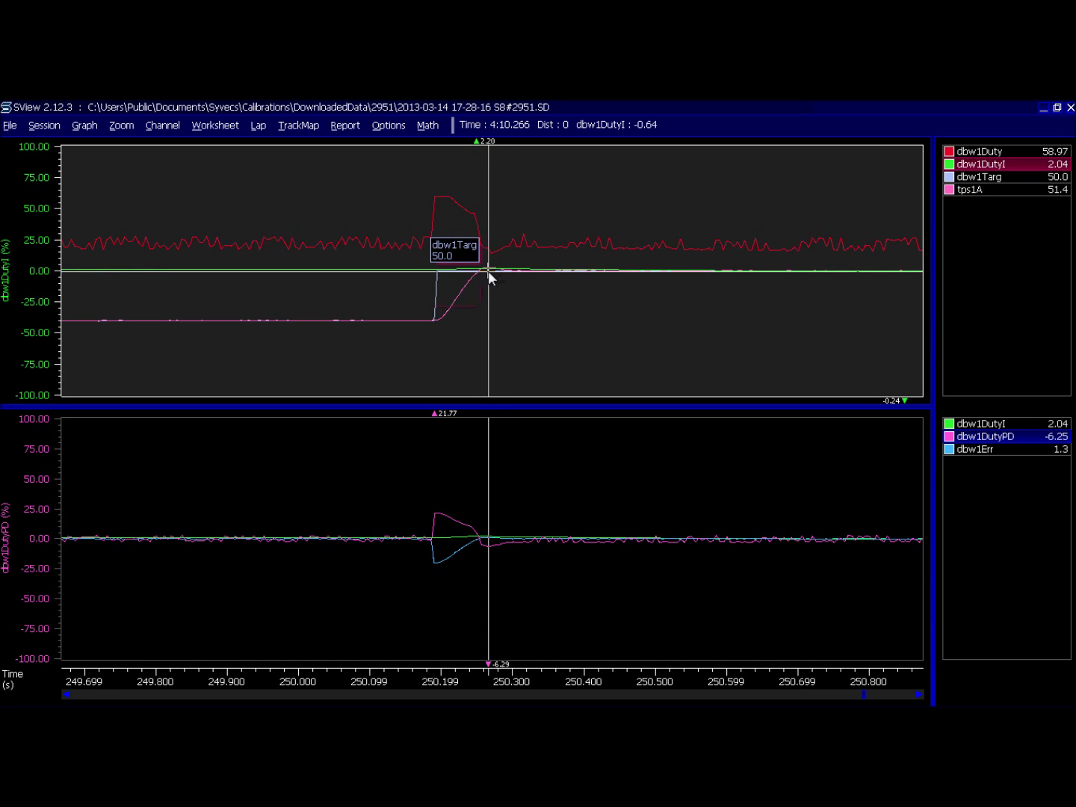
pyautogui.scroll(-3, 490, 270)
# Switch to SCal, close the Proportional / Derivative Gain map and set Maximum Target In Crank to 3%.
pyautogui.hotkey('alt', 'Tab')
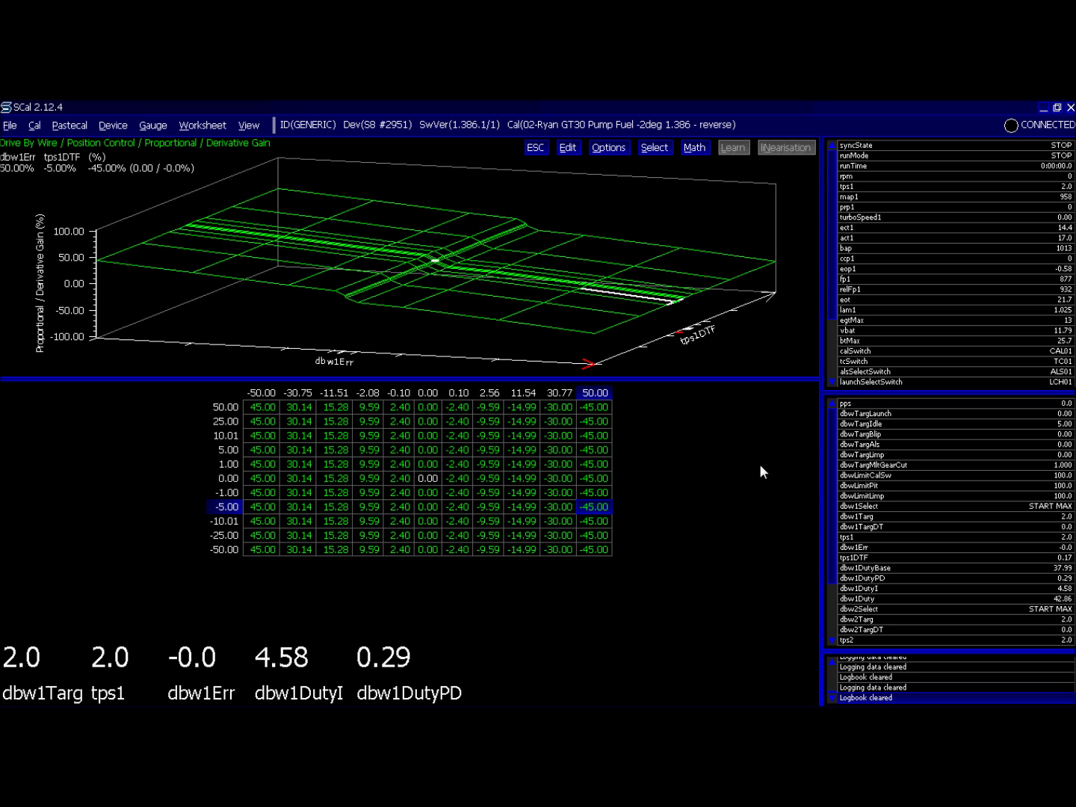
pyautogui.press('Escape')
pyautogui.press('End')
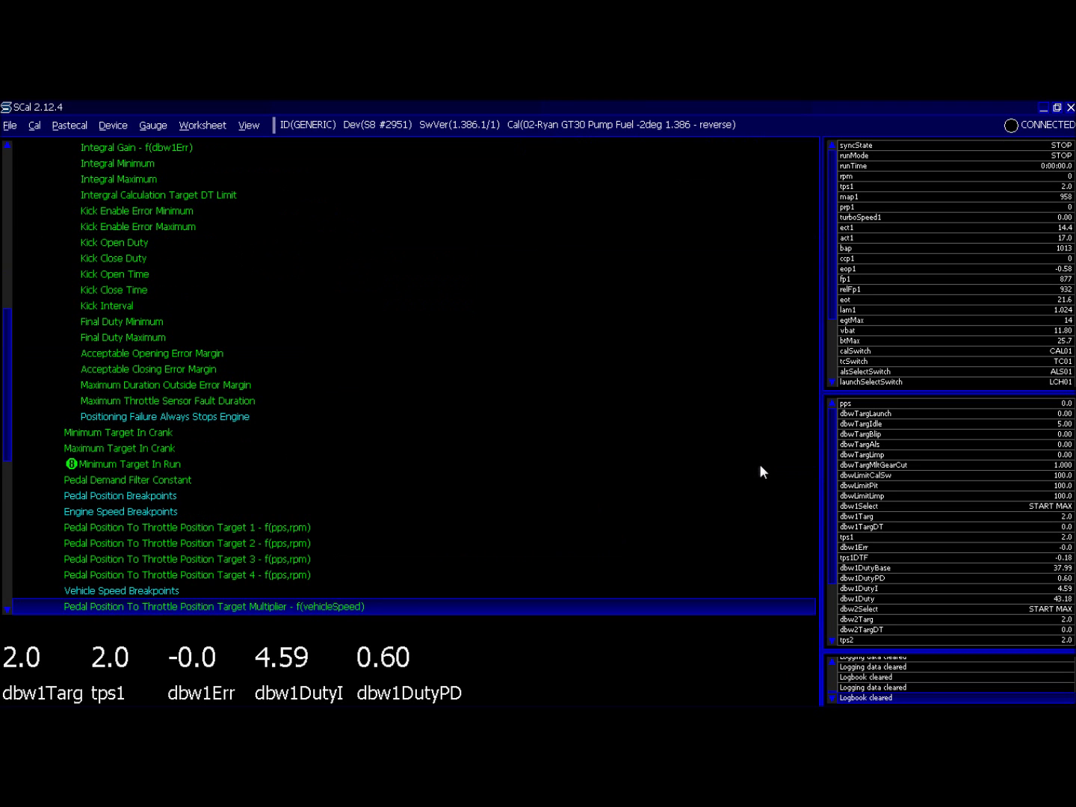
pyautogui.press('Up')
pyautogui.press('Up')
pyautogui.press('Up')
pyautogui.press('Up')
pyautogui.press('Up')
pyautogui.press('Up')
pyautogui.press('Up')
pyautogui.press('Up')
pyautogui.press('Up')
pyautogui.press('Up')
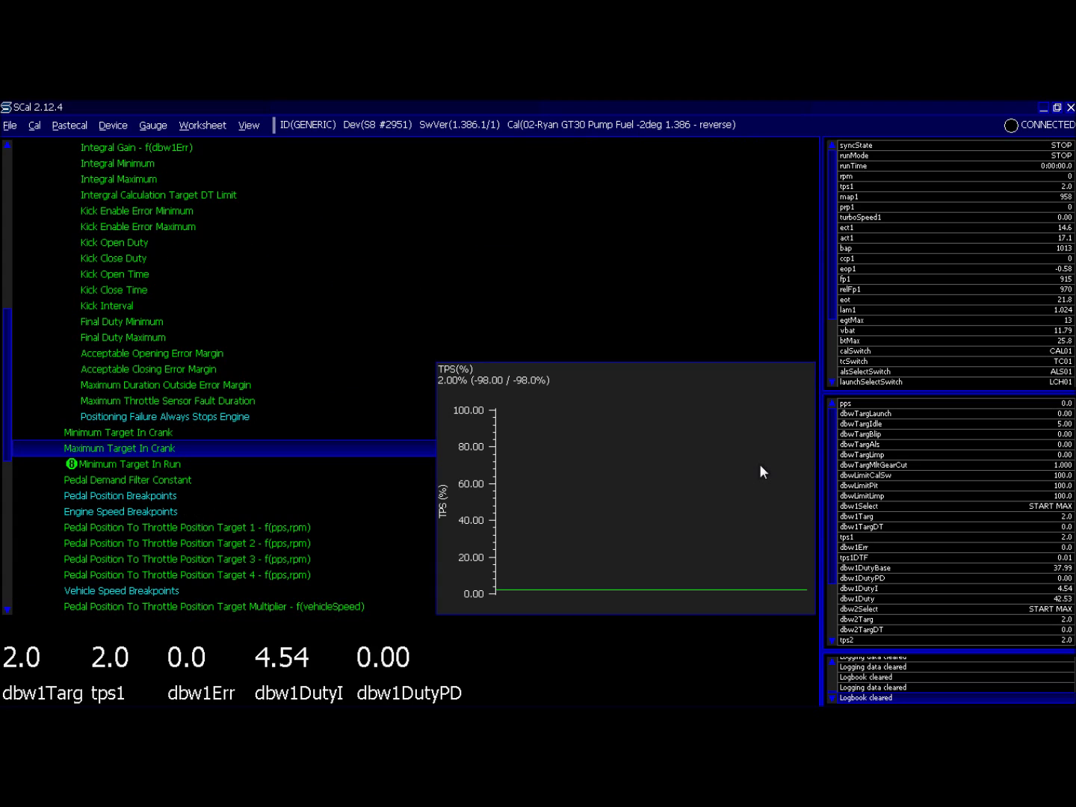
pyautogui.press('Return')
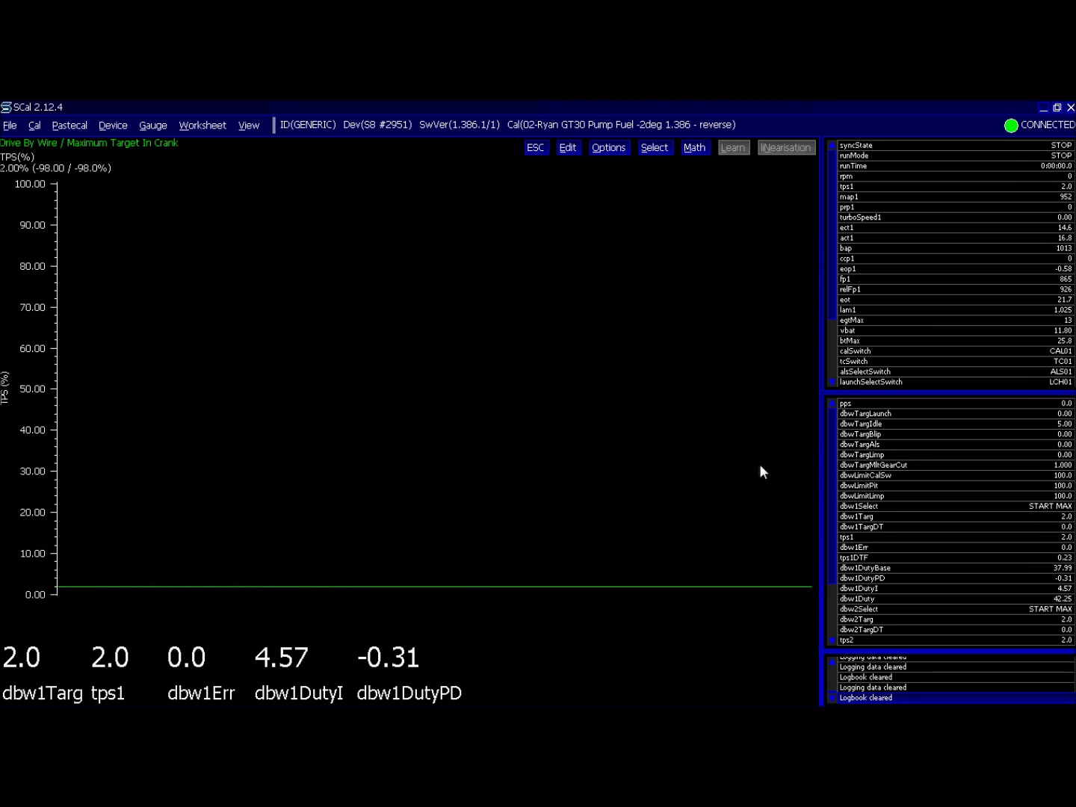
pyautogui.press('Return')
pyautogui.write('3')
pyautogui.press('Return')
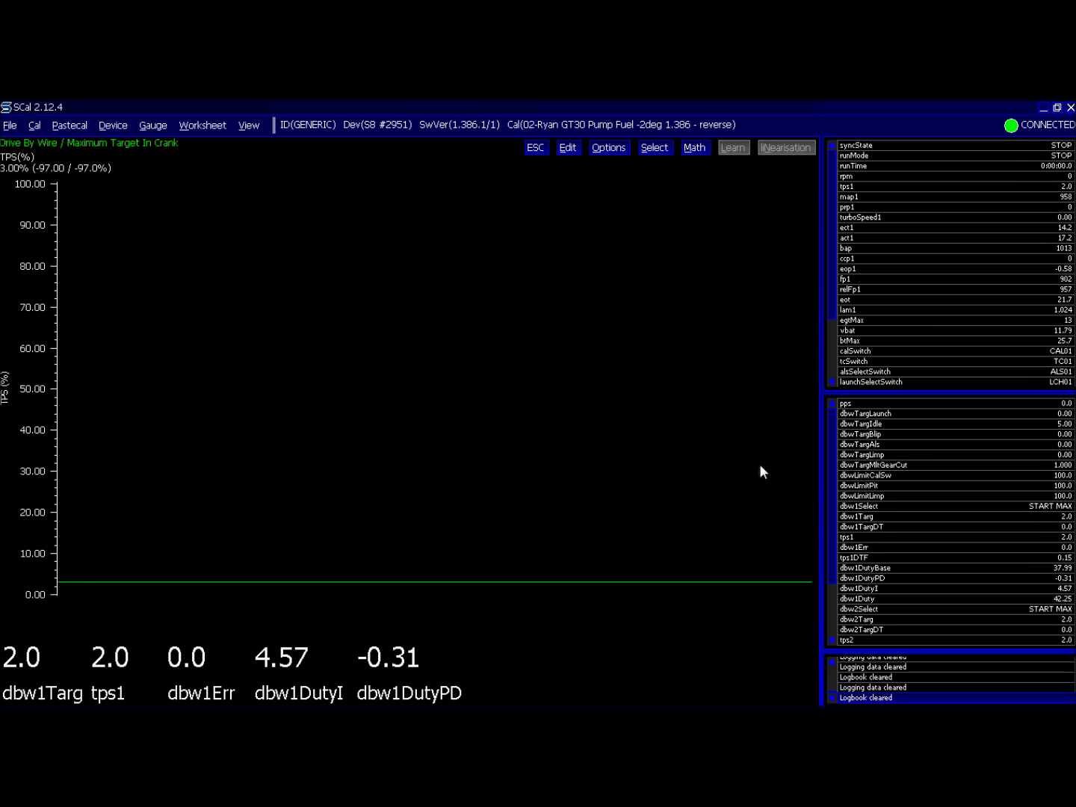
# Toggle the Maximum Target In Crank between 2 and 3% twice, ending at 3%.
pyautogui.press('-')
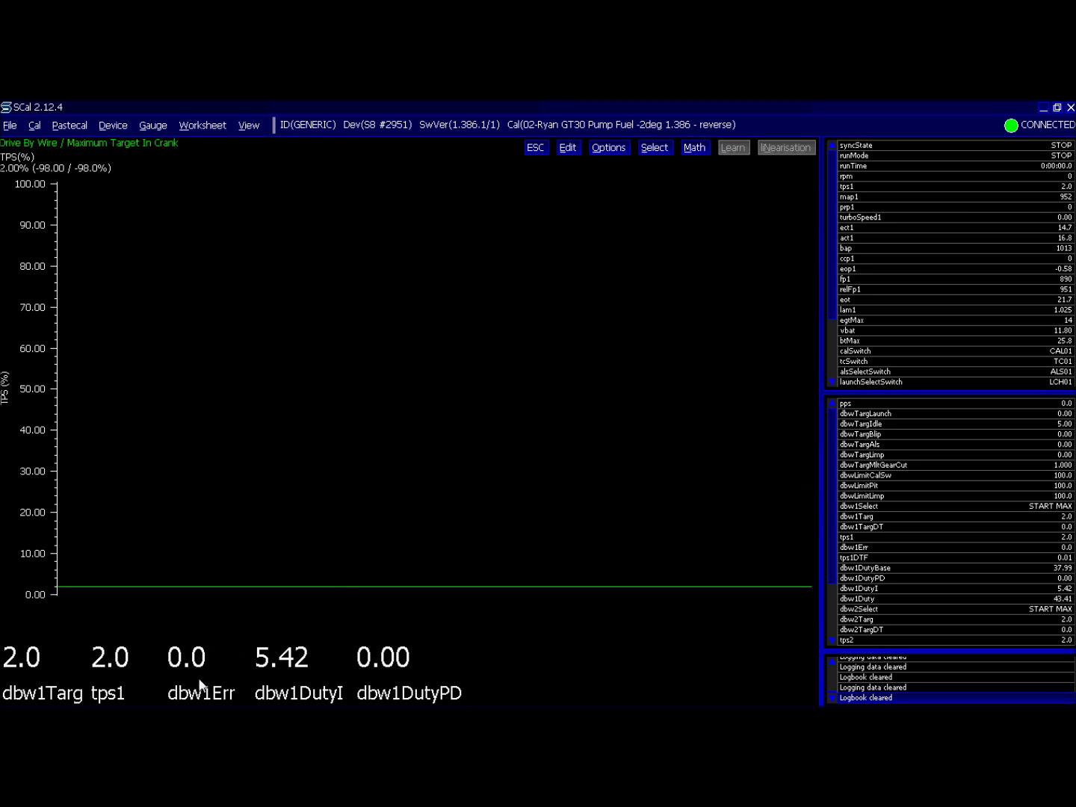
pyautogui.press('+')
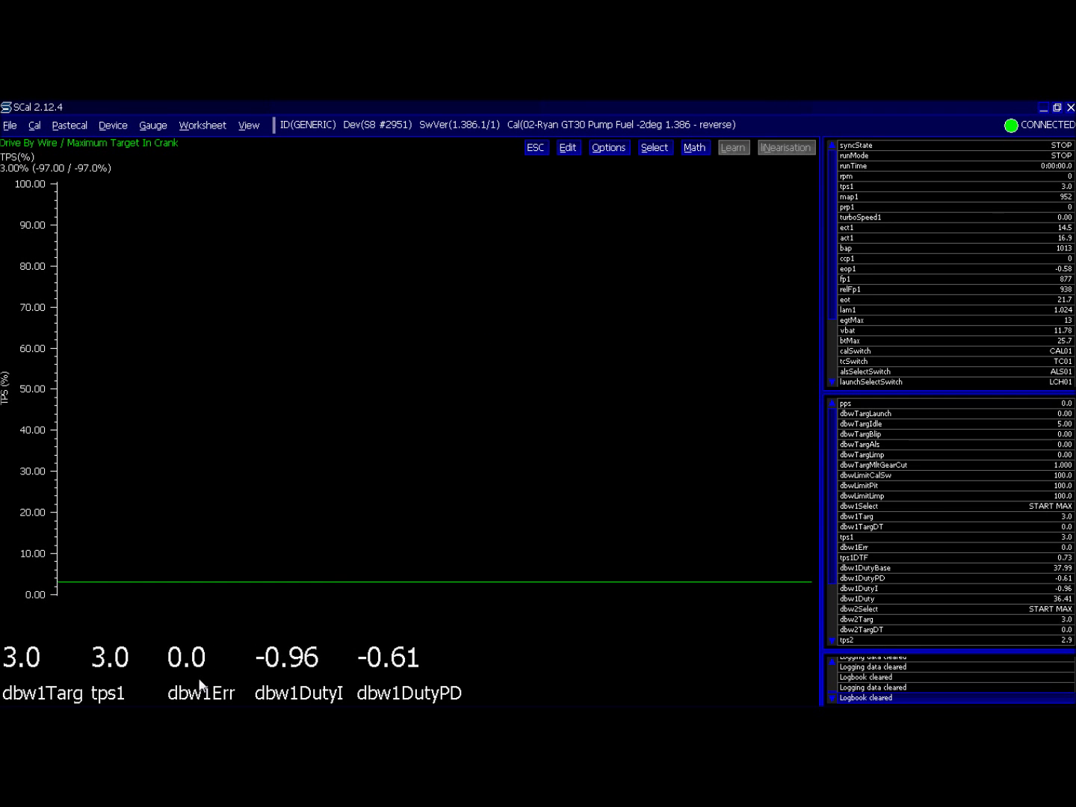
pyautogui.press('Return')
pyautogui.write('2')
pyautogui.press('Return')
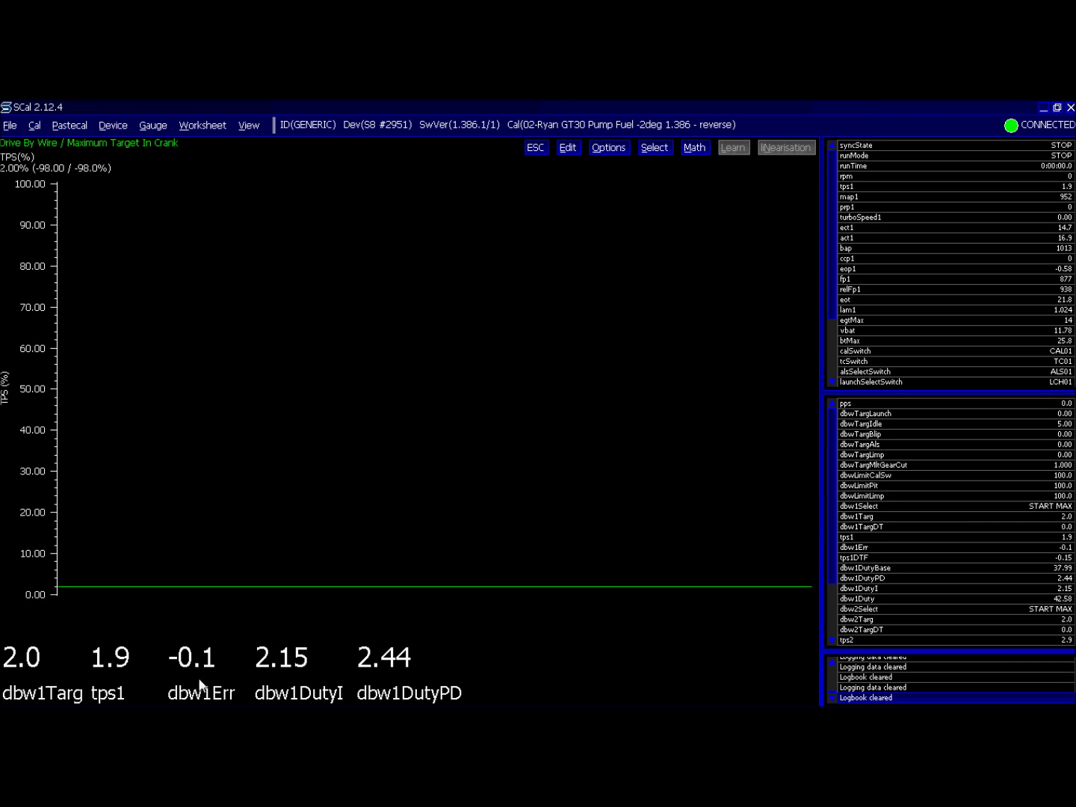
pyautogui.press('+')
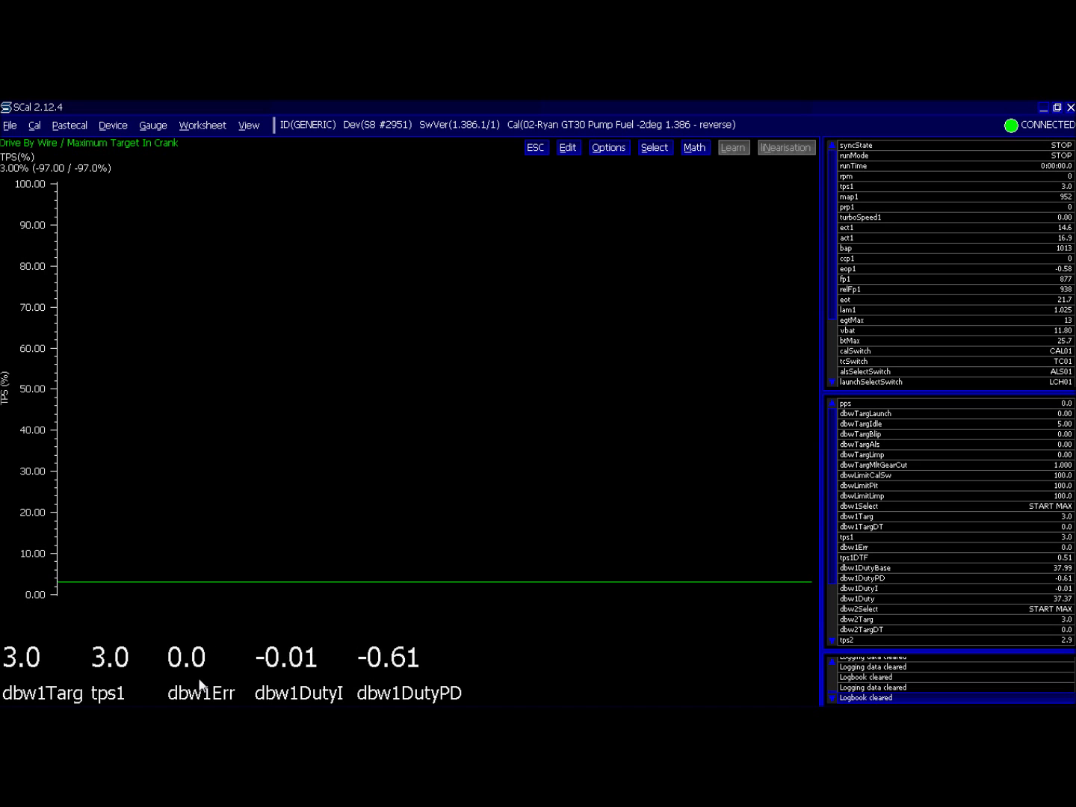
# Close and reopen Maximum Target In Crank, set it to 2% and return it to 3%.
pyautogui.press('Escape')
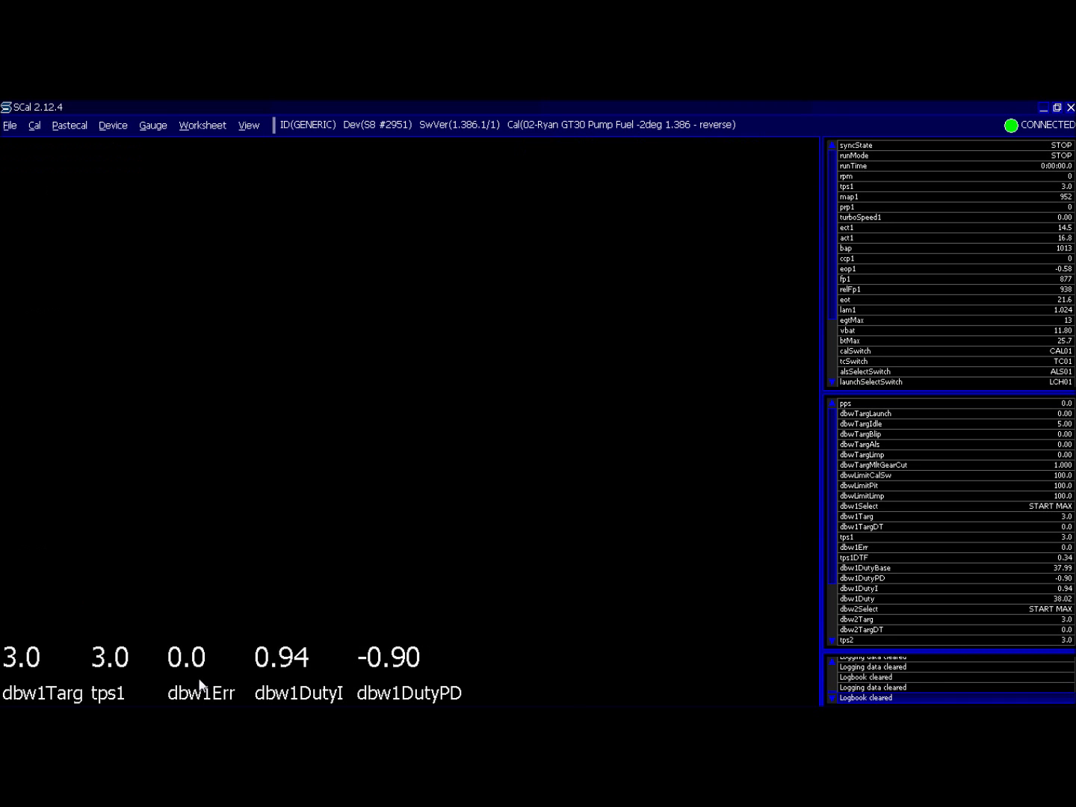
pyautogui.press('Up')
pyautogui.press('Up')
pyautogui.press('Up')
pyautogui.press('Up')
pyautogui.press('Up')
pyautogui.press('Up')
pyautogui.press('Up')
pyautogui.press('Up')
pyautogui.press('Up')
pyautogui.press('Up')
pyautogui.press('Down')
pyautogui.press('Down')
pyautogui.press('Down')
pyautogui.press('Down')
pyautogui.press('Down')
pyautogui.press('Down')
pyautogui.press('Down')
pyautogui.press('Down')
pyautogui.press('Down')
pyautogui.press('Down')
pyautogui.press('Down')
pyautogui.press('Return')
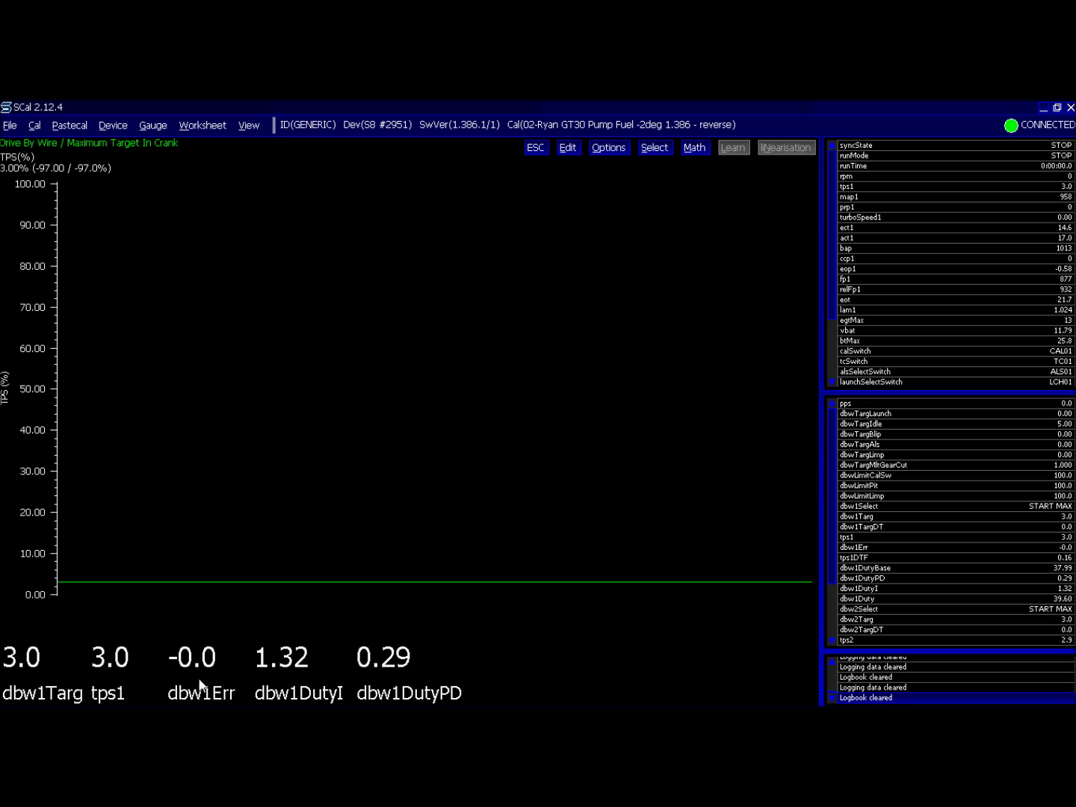
pyautogui.write('2')
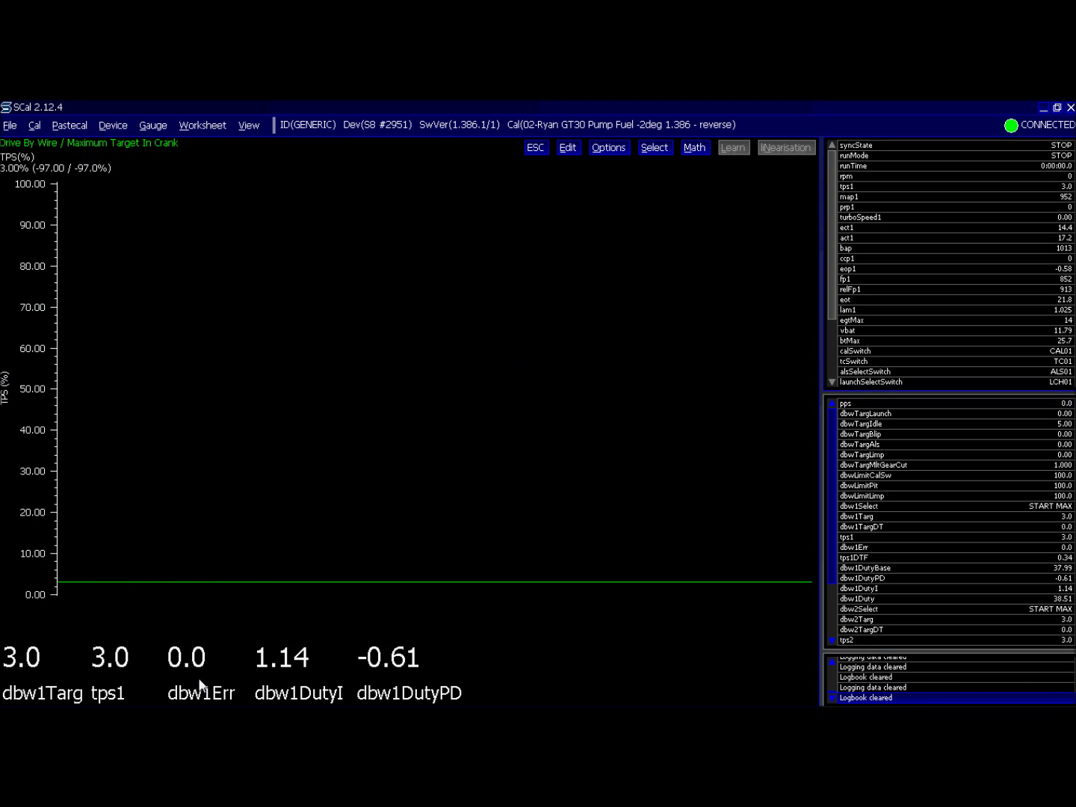
pyautogui.press('Return')
pyautogui.write('3')
pyautogui.press('Return')
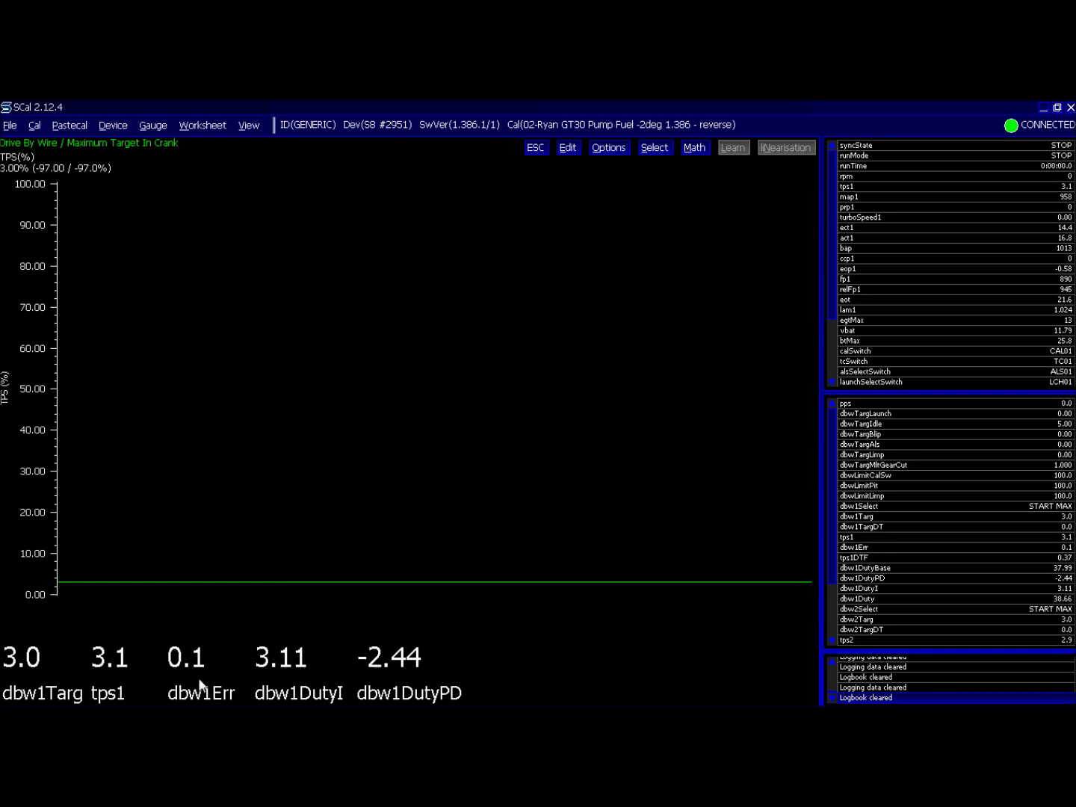
# Open the Proportional / Derivative Gain map and set every value in the -0.10 dbw1Err column to 3.
pyautogui.press('Escape')
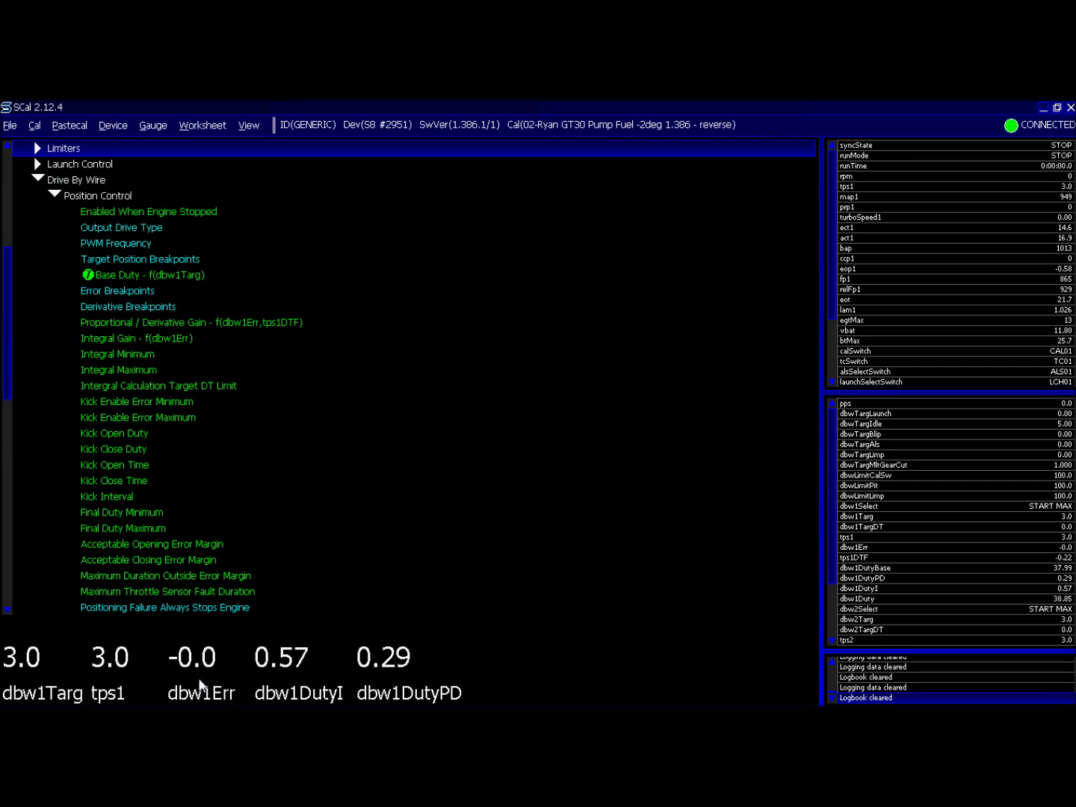
pyautogui.press('Return')
pyautogui.press('Right')
pyautogui.press('Right')
pyautogui.press('Right')
pyautogui.press('Right')
pyautogui.hotkey('shift', 'Up')
pyautogui.hotkey('shift', 'Up')
pyautogui.hotkey('shift', 'Up')
pyautogui.hotkey('shift', 'Up')
pyautogui.hotkey('shift', 'Up')
pyautogui.hotkey('shift', 'Up')
pyautogui.hotkey('shift', 'Up')
pyautogui.hotkey('shift', 'Up')
pyautogui.hotkey('shift', 'Up')
pyautogui.hotkey('shift', 'Up')
pyautogui.write('3')
pyautogui.press('Return')
# Set every Proportional / Derivative Gain value in the 0.10 dbw1Err column to -3.
pyautogui.press('Right')
pyautogui.press('Right')
pyautogui.hotkey('shift', 'Down')
pyautogui.hotkey('shift', 'Down')
pyautogui.hotkey('shift', 'Down')
pyautogui.hotkey('shift', 'Down')
pyautogui.hotkey('shift', 'Down')
pyautogui.hotkey('shift', 'Down')
pyautogui.hotkey('shift', 'Down')
pyautogui.hotkey('shift', 'Down')
pyautogui.hotkey('shift', 'Down')
pyautogui.hotkey('shift', 'Down')
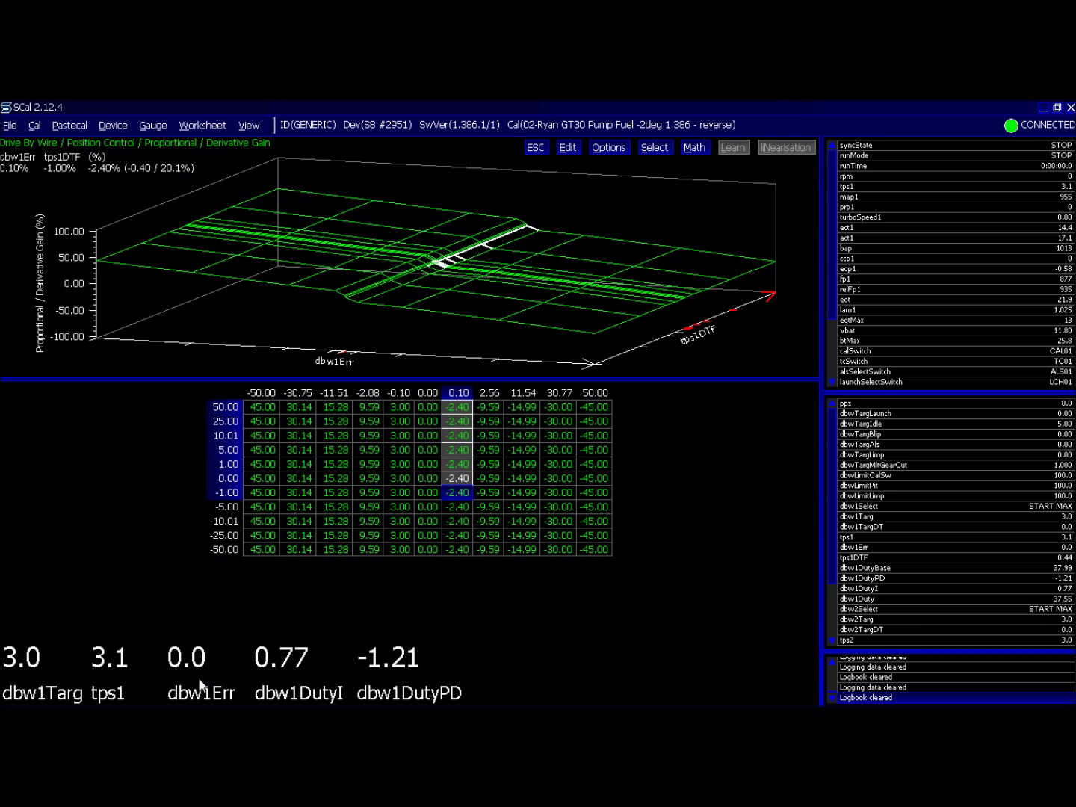
pyautogui.write('-3')
pyautogui.press('Return')
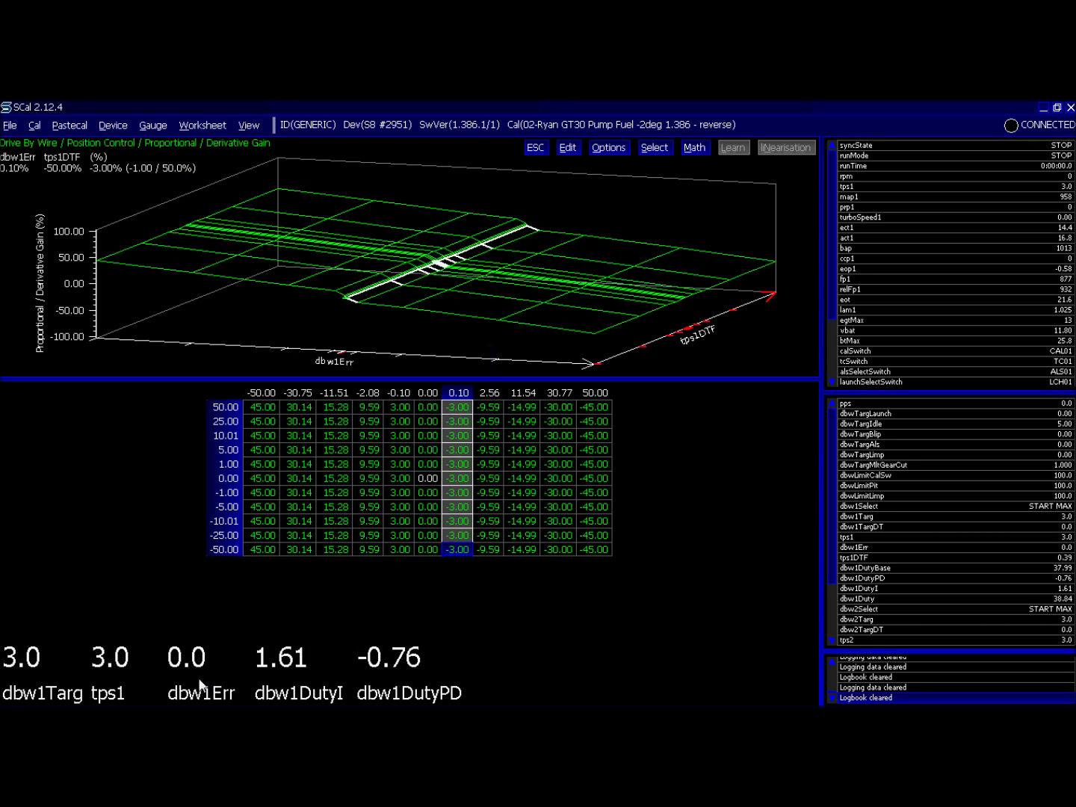
# Open the Integral Gain table, check the gain at -0.10 dbw1Err and close the table.
pyautogui.press('Escape')
pyautogui.press('Down')
pyautogui.press('Return')
pyautogui.press('Right')
pyautogui.press('Right')
pyautogui.press('Right')
pyautogui.press('Right')
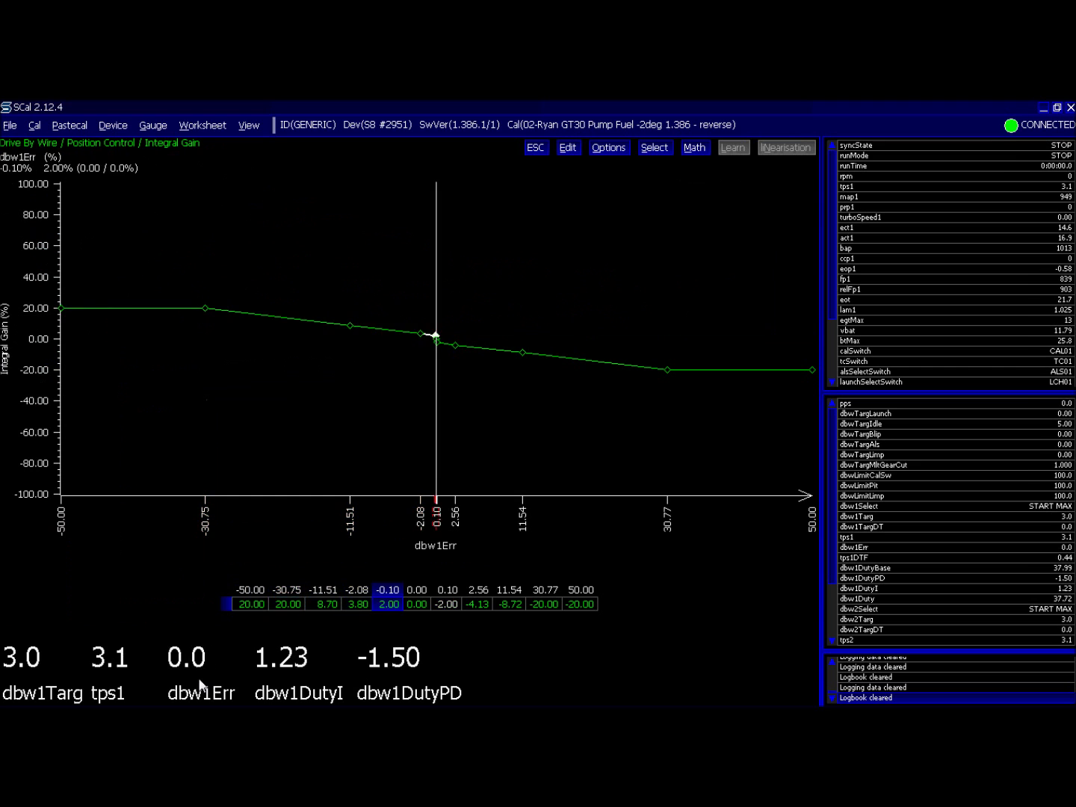
pyautogui.press('Escape')
# Open the Drive By Wire parameter Maximum Target In Crank and set it to 2%.
pyautogui.press('Down')
pyautogui.press('Down')
pyautogui.press('Down')
pyautogui.press('Down')
pyautogui.press('Down')
pyautogui.press('Down')
pyautogui.press('Down')
pyautogui.press('Down')
pyautogui.press('Down')
pyautogui.press('Down')
pyautogui.press('Down')
pyautogui.press('Down')
pyautogui.press('Down')
pyautogui.press('Down')
pyautogui.press('Down')
pyautogui.press('Down')
pyautogui.press('Down')
pyautogui.press('Down')
pyautogui.press('Down')
pyautogui.press('Down')
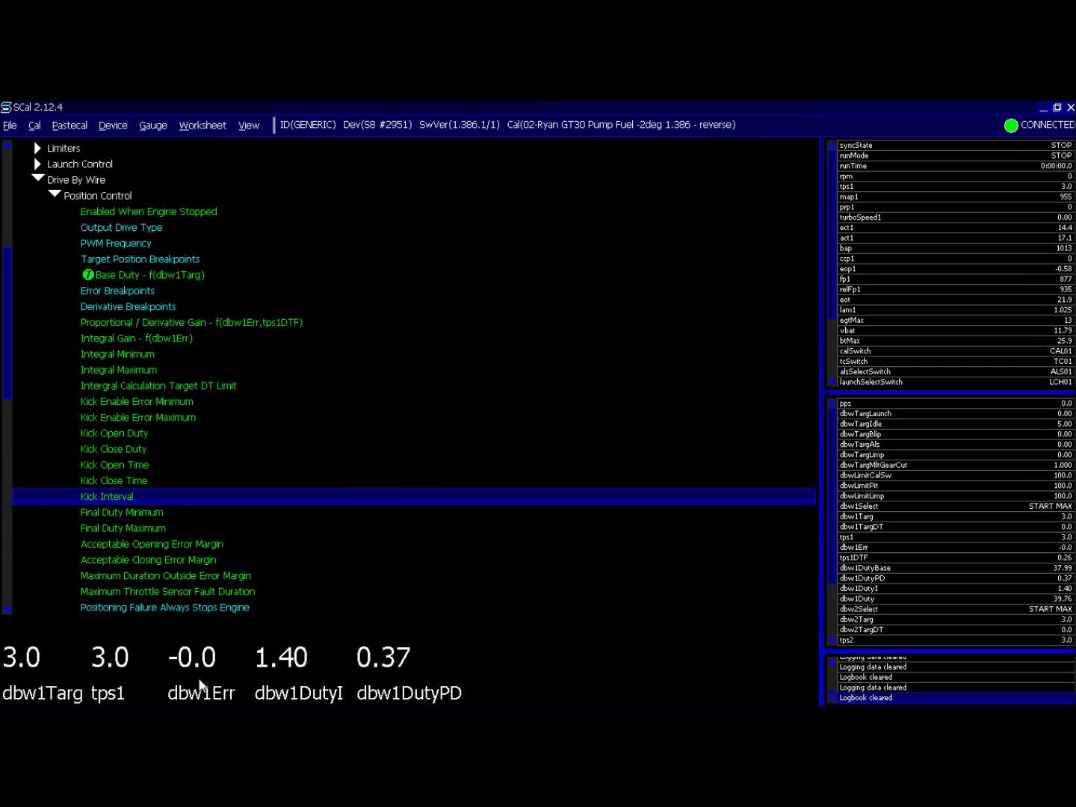
pyautogui.press('Up')
pyautogui.press('Up')
pyautogui.press('Down')
pyautogui.press('Down')
pyautogui.press('Return')
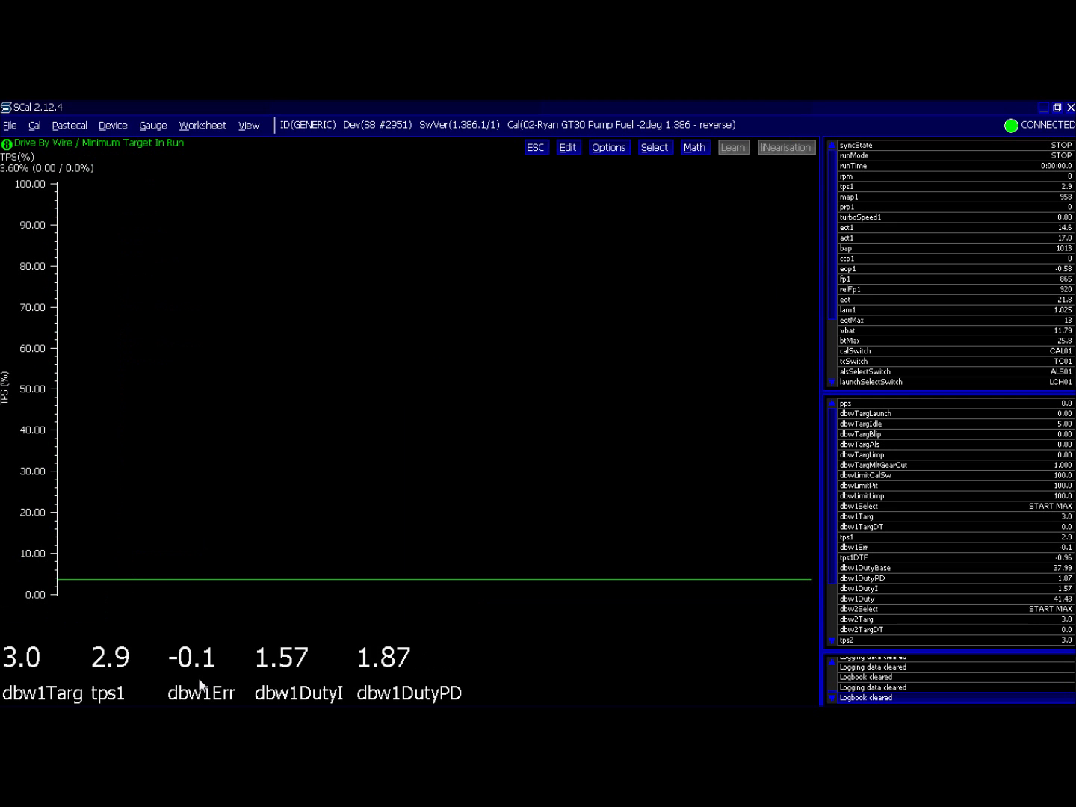
pyautogui.press('Up')
pyautogui.press('Escape')
pyautogui.press('Up')
pyautogui.press('Return')
pyautogui.press('Escape')
pyautogui.press('Up')
pyautogui.press('Down')
pyautogui.press('Return')
pyautogui.press('Down')
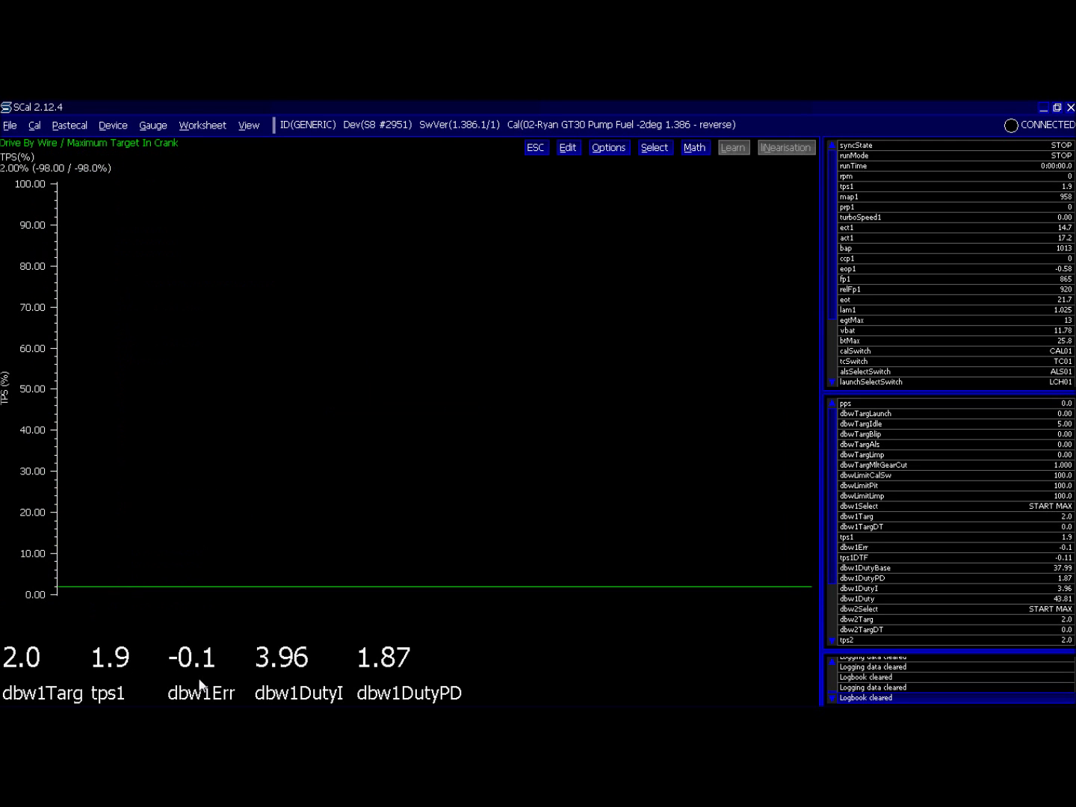
pyautogui.press('Up')
pyautogui.press('Return')
pyautogui.write('2')
pyautogui.press('Return')
# Step Maximum Target In Crank up to 3% and back down to 2%.
pyautogui.press('Return')
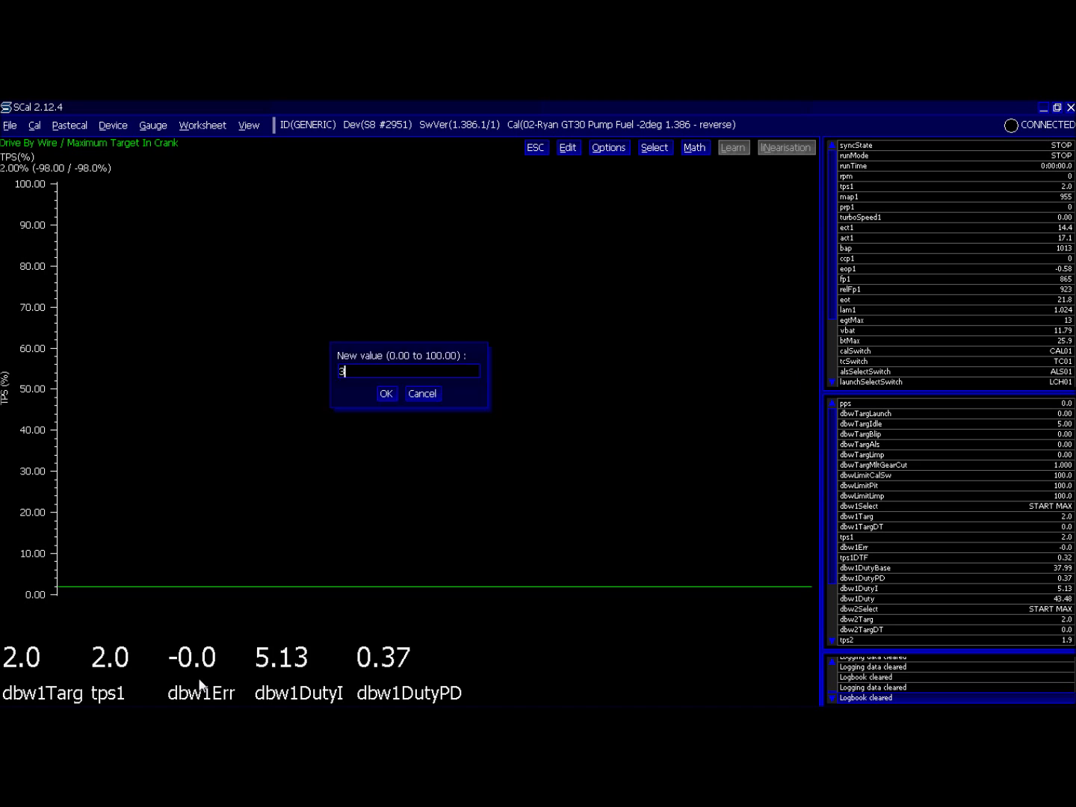
pyautogui.write('3')
pyautogui.press('Return')
pyautogui.press('Return')
pyautogui.write('2')
pyautogui.press('Return')
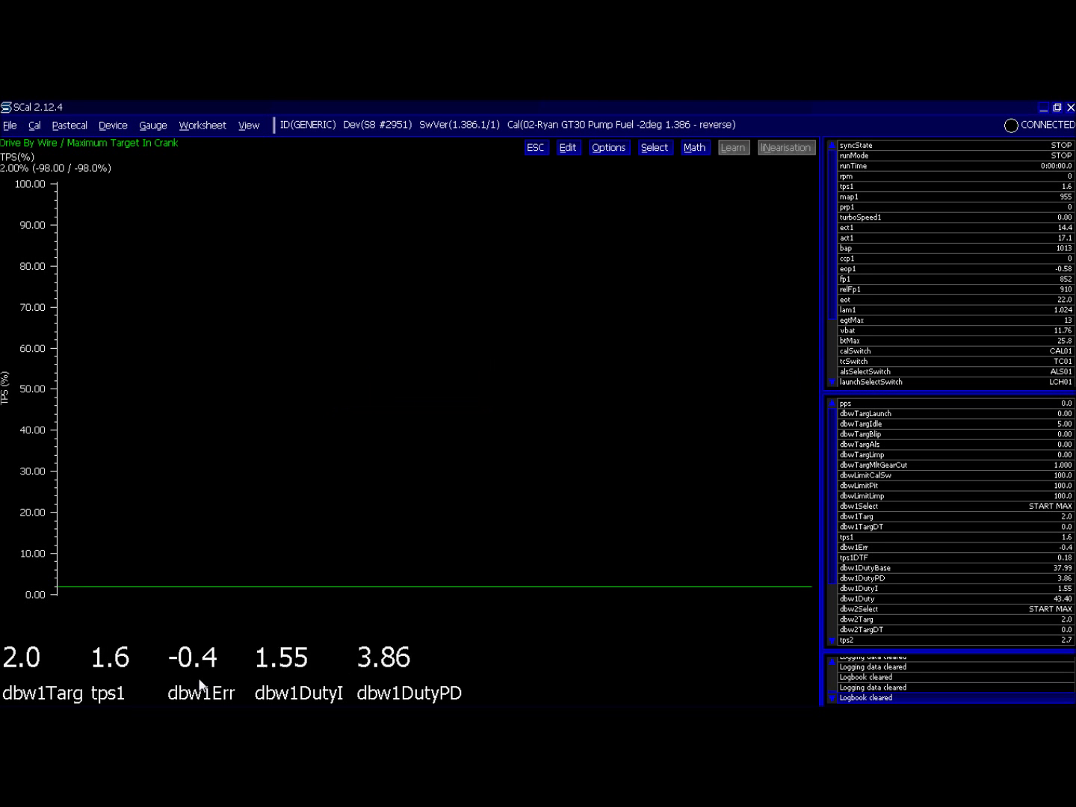
# Open the Integral Gain table and multiply the values from -2.08 to 2.56 dbw1Err by 1.2.
pyautogui.press('Escape')
pyautogui.press('Up')
pyautogui.press('Up')
pyautogui.press('Up')
pyautogui.press('Up')
pyautogui.press('Up')
pyautogui.press('Up')
pyautogui.press('Up')
pyautogui.press('Up')
pyautogui.press('Up')
pyautogui.press('Up')
pyautogui.press('Up')
pyautogui.press('Up')
pyautogui.press('Up')
pyautogui.press('Up')
pyautogui.press('Up')
pyautogui.press('Up')
pyautogui.press('Up')
pyautogui.press('Up')
pyautogui.press('Up')
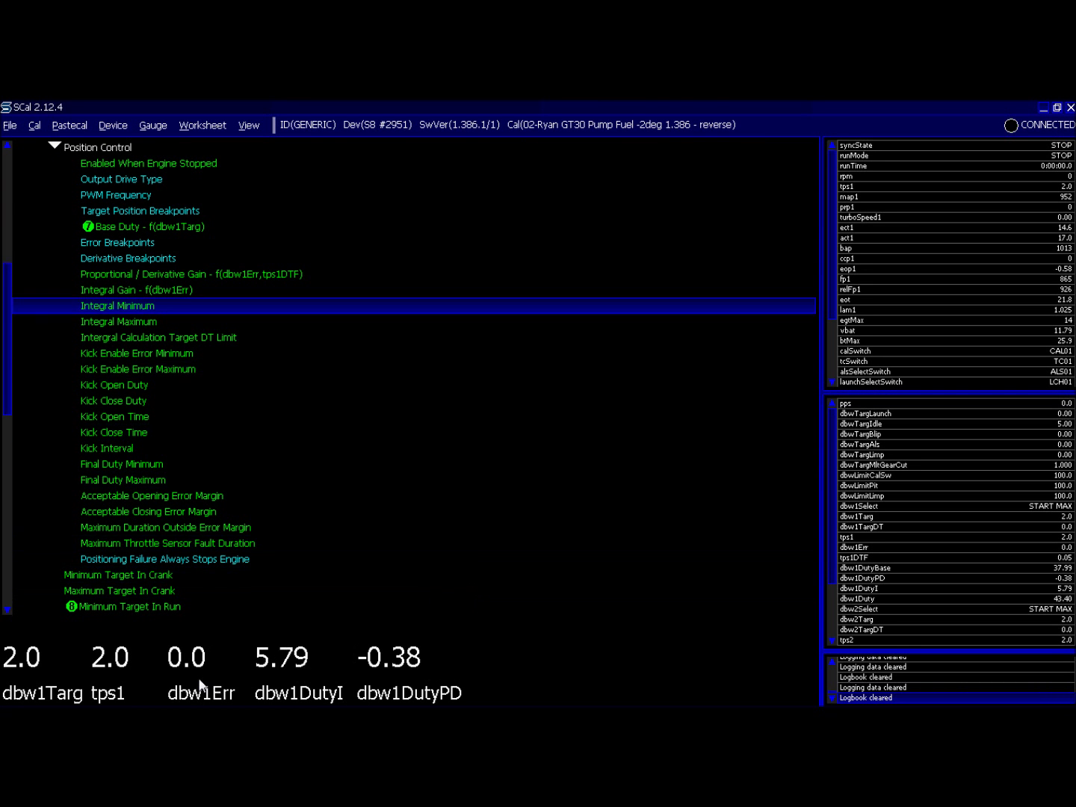
pyautogui.press('Down')
pyautogui.press('Down')
pyautogui.press('Down')
pyautogui.press('Down')
pyautogui.press('Down')
pyautogui.press('Down')
pyautogui.press('Down')
pyautogui.press('Down')
pyautogui.press('Down')
pyautogui.press('Down')
pyautogui.press('Down')
pyautogui.press('Down')
pyautogui.press('Down')
pyautogui.press('Down')
pyautogui.press('Up')
pyautogui.press('Up')
pyautogui.press('Up')
pyautogui.press('Up')
pyautogui.press('Up')
pyautogui.press('Up')
pyautogui.press('Up')
pyautogui.press('Up')
pyautogui.press('Up')
pyautogui.press('Up')
pyautogui.press('Up')
pyautogui.press('Up')
pyautogui.press('Up')
pyautogui.press('Up')
pyautogui.press('Return')
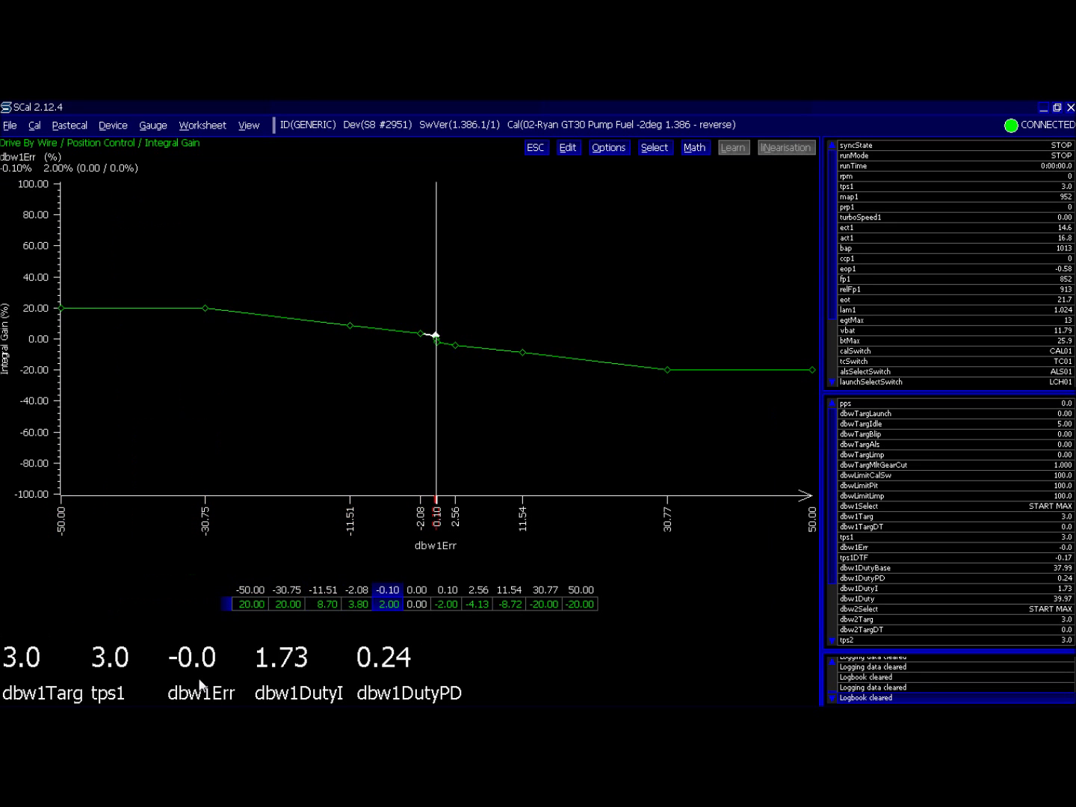
pyautogui.hotkey('shift', 'Left')
pyautogui.hotkey('shift', 'Right')
pyautogui.hotkey('shift', 'Right')
pyautogui.hotkey('shift', 'Right')
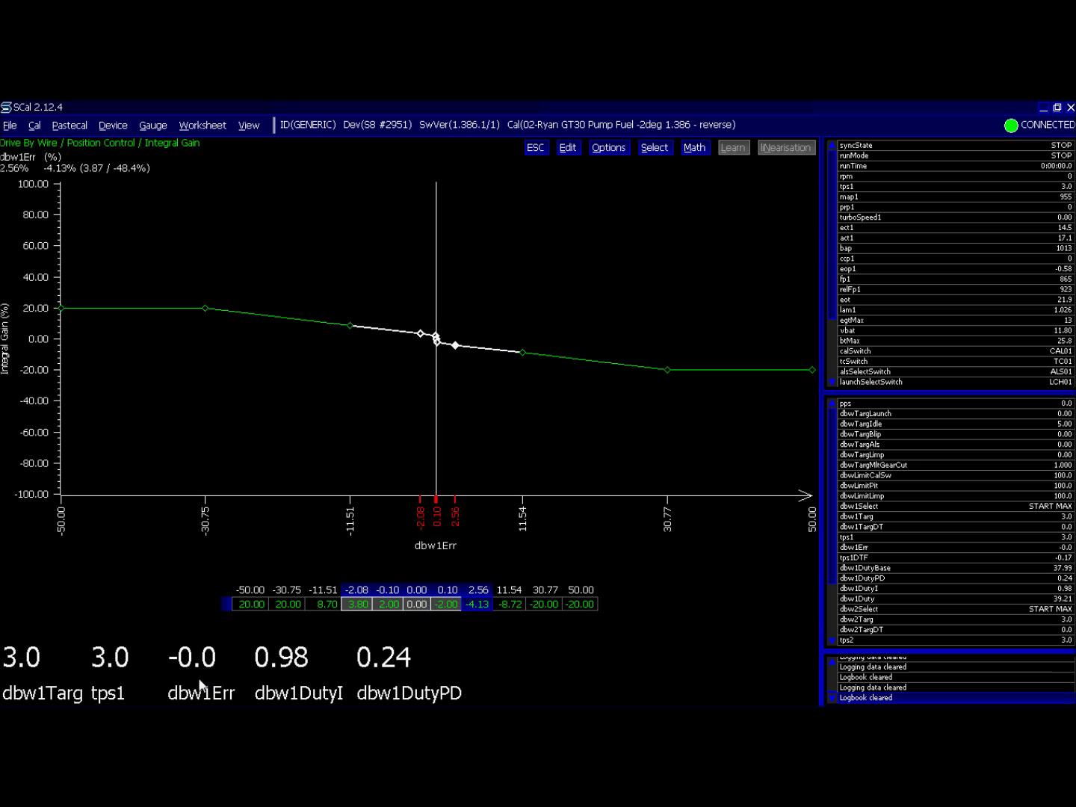
pyautogui.write('mm1.2')
pyautogui.press('Return')
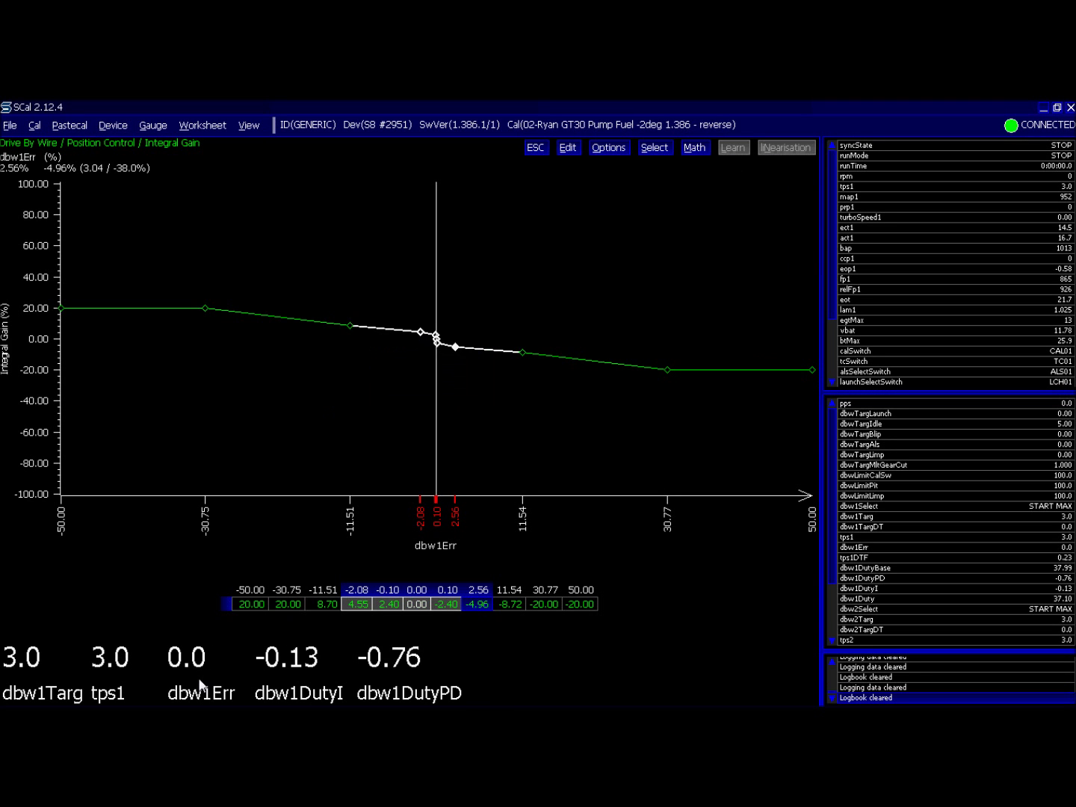
# Close the Integral Gain table, reopen Maximum Target In Crank and set it to 2%.
pyautogui.press('Escape')
pyautogui.press('Down')
pyautogui.press('Down')
pyautogui.press('Down')
pyautogui.press('Down')
pyautogui.press('Down')
pyautogui.press('Down')
pyautogui.press('Down')
pyautogui.press('Down')
pyautogui.press('Down')
pyautogui.press('Down')
pyautogui.press('Down')
pyautogui.press('Down')
pyautogui.press('Down')
pyautogui.press('Down')
pyautogui.press('Down')
pyautogui.press('Down')
pyautogui.press('Down')
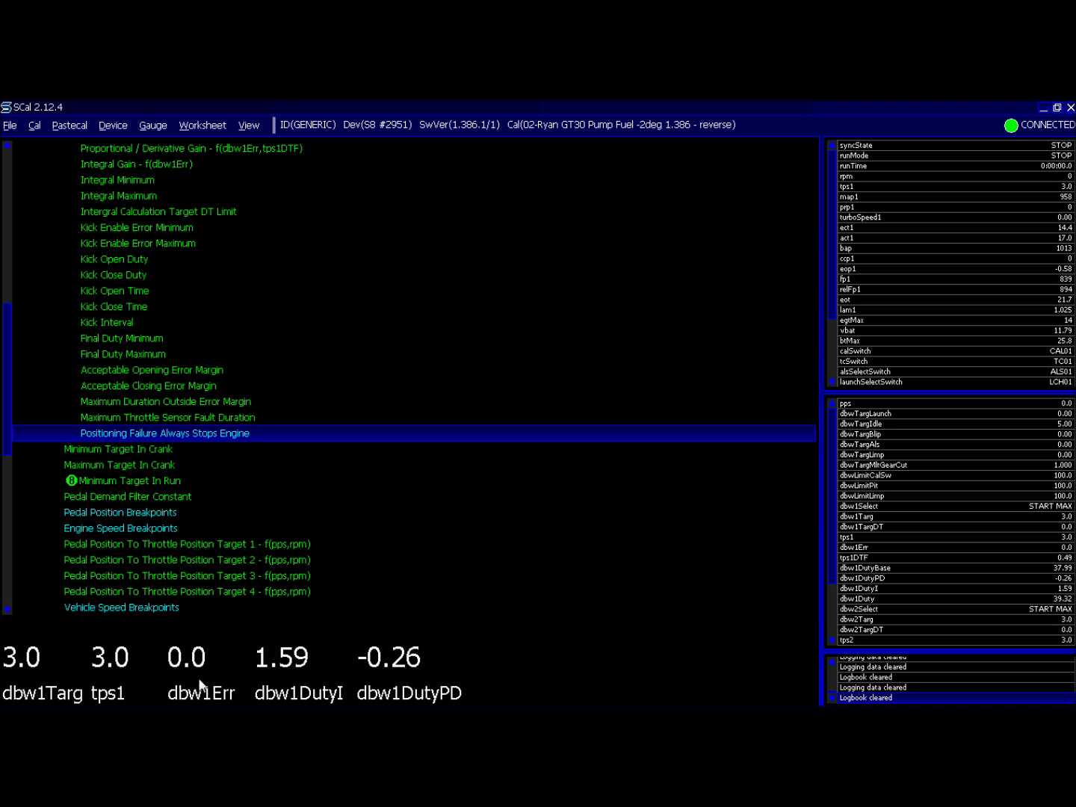
pyautogui.press('Down')
pyautogui.press('Down')
pyautogui.press('Return')
pyautogui.press('Return')
pyautogui.write('2')
pyautogui.press('Return')
# Step Maximum Target In Crank to 3%, down to 2% and back to 3%.
pyautogui.press('Return')
pyautogui.write('3')
pyautogui.press('Return')
pyautogui.press('Return')
pyautogui.write('2')
pyautogui.press('Return')
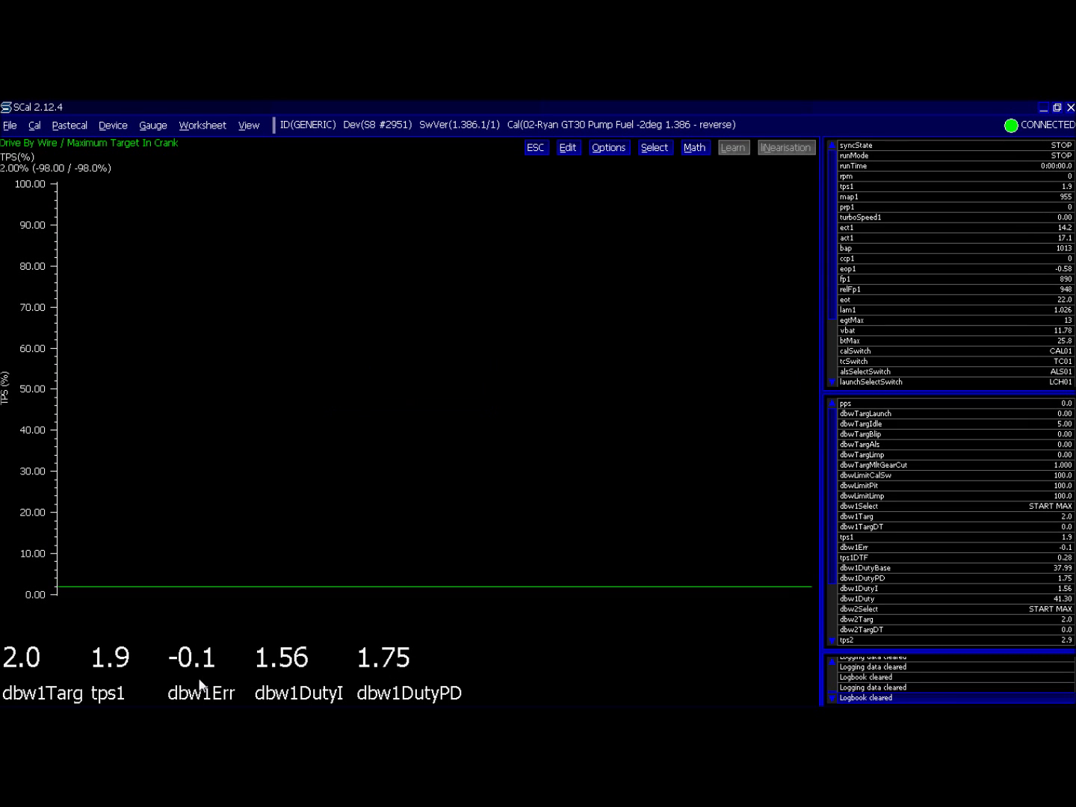
pyautogui.press('Return')
pyautogui.write('3')
pyautogui.press('Return')
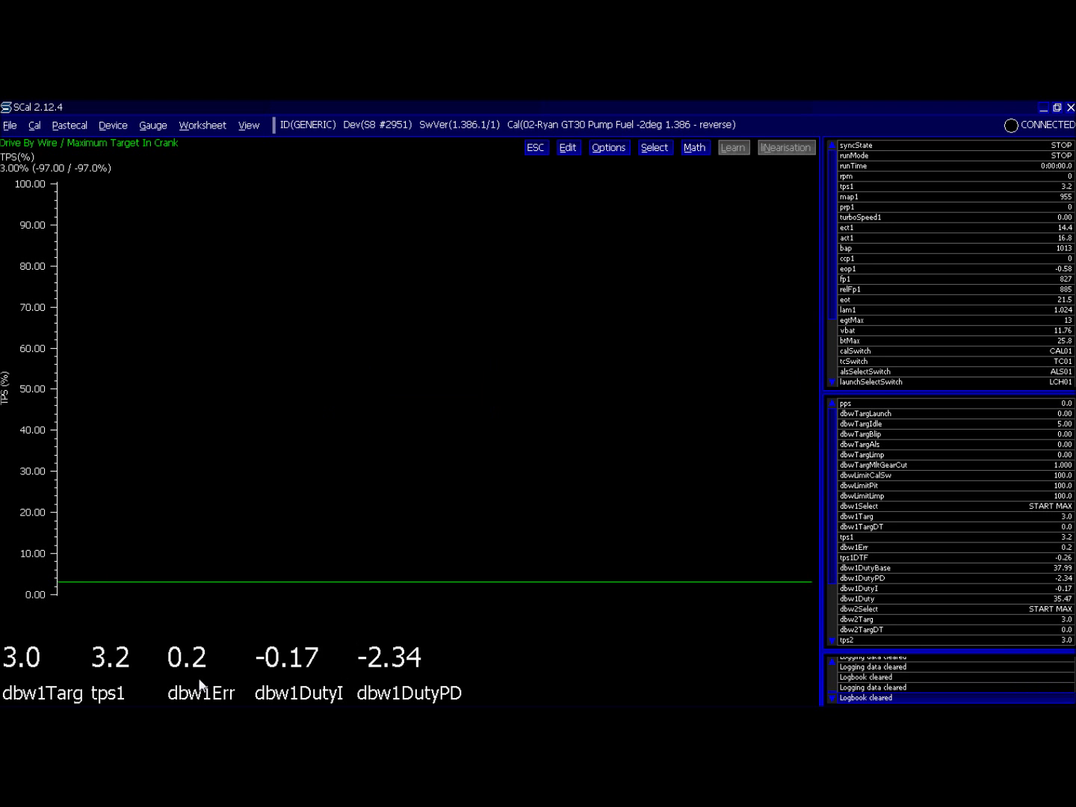
# Close Maximum Target In Crank and return to PWM Frequency at the start of the Position Control settings.
pyautogui.press('Escape')
pyautogui.press('Up')
pyautogui.press('Up')
pyautogui.press('Up')
pyautogui.press('Up')
pyautogui.press('Up')
pyautogui.press('Up')
pyautogui.press('Up')
pyautogui.press('Up')
pyautogui.press('Up')
pyautogui.press('Up')
pyautogui.press('Up')
pyautogui.press('Up')
pyautogui.press('Up')
pyautogui.press('Up')
pyautogui.press('Up')
pyautogui.press('Up')
pyautogui.press('Up')
pyautogui.press('Up')
pyautogui.press('Up')
pyautogui.press('Up')
pyautogui.press('Up')
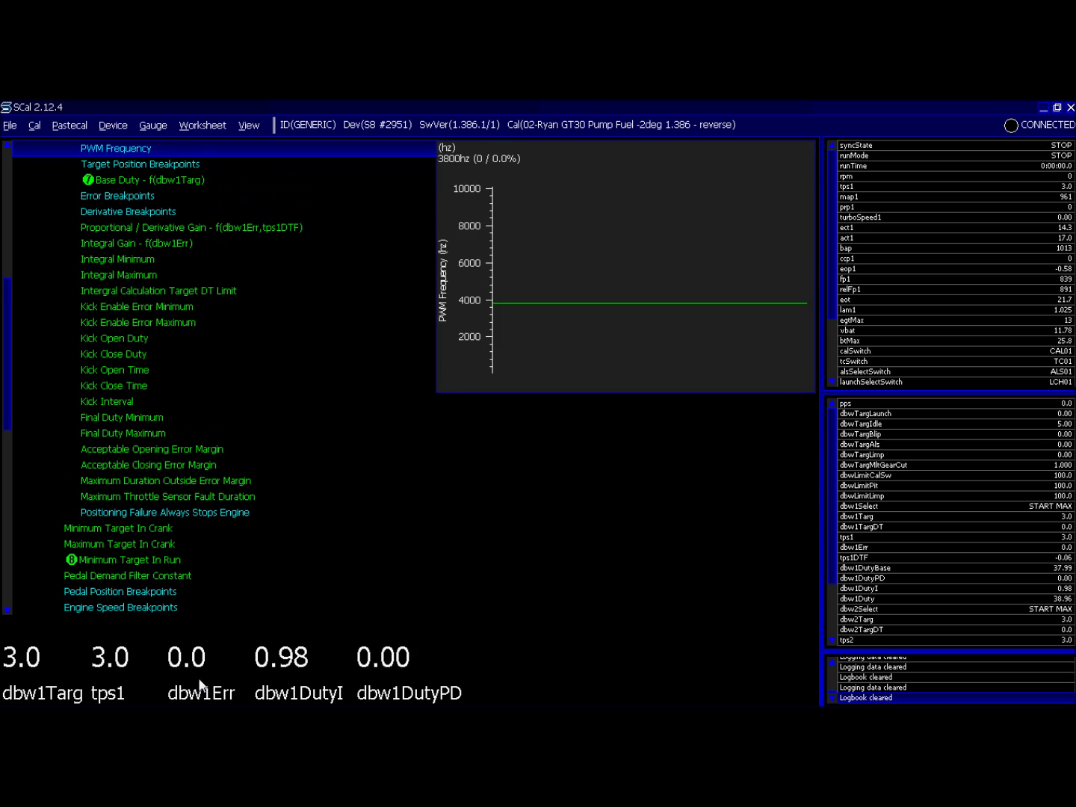
# Examine the Position Control breakpoints, Base Duty, Proportional / Derivative Gain and Integral Gain previews.
pyautogui.press('Down')
pyautogui.press('Down')
pyautogui.press('Down')
pyautogui.press('Down')
pyautogui.press('Down')
pyautogui.press('Down')
pyautogui.press('Down')
pyautogui.press('Down')
pyautogui.press('Down')
pyautogui.press('Down')
pyautogui.press('Down')
pyautogui.press('Down')
pyautogui.press('Down')
pyautogui.press('Down')
pyautogui.press('Up')
pyautogui.press('Up')
pyautogui.press('Up')
pyautogui.press('Up')
pyautogui.press('Up')
pyautogui.press('Up')
pyautogui.press('Up')
pyautogui.press('Up')
pyautogui.press('Up')
pyautogui.press('Down')
pyautogui.press('Down')
pyautogui.press('Down')
pyautogui.press('Down')
pyautogui.press('Down')
pyautogui.press('Down')
pyautogui.press('Down')
pyautogui.press('Down')
pyautogui.press('Down')
pyautogui.press('Down')
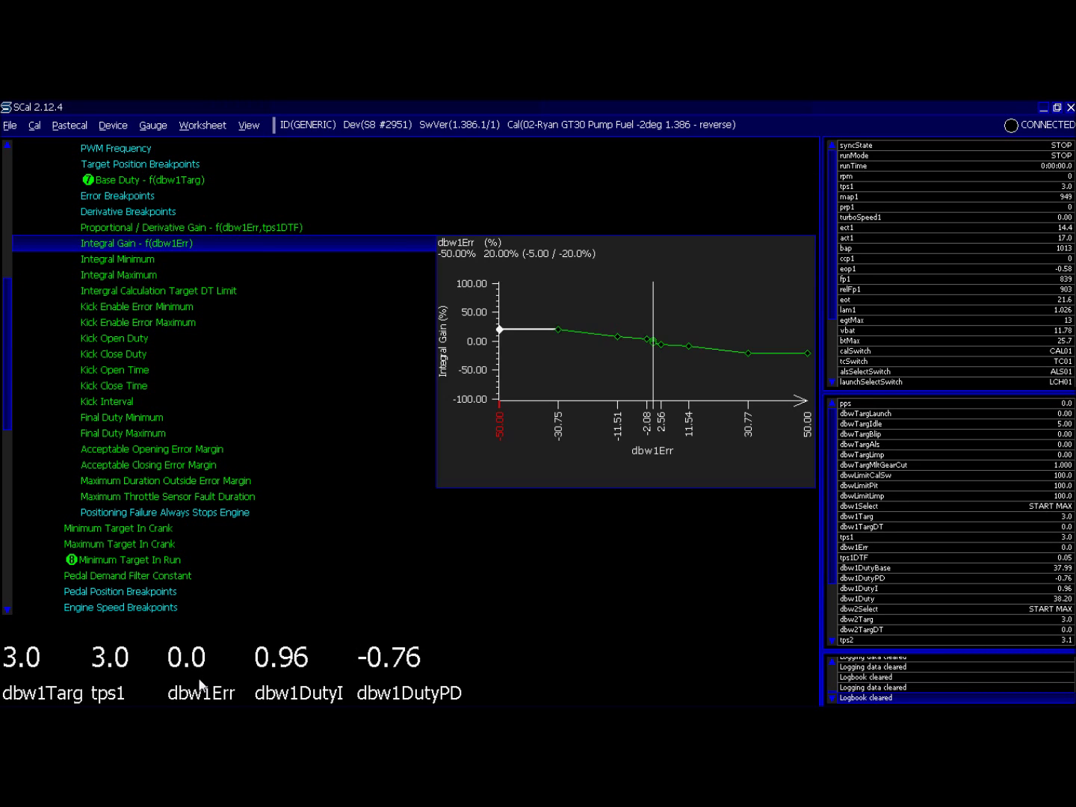
# Examine the kick, final duty and error margin settings through Maximum Throttle Sensor Fault Duration.
pyautogui.press('Down')
pyautogui.press('Down')
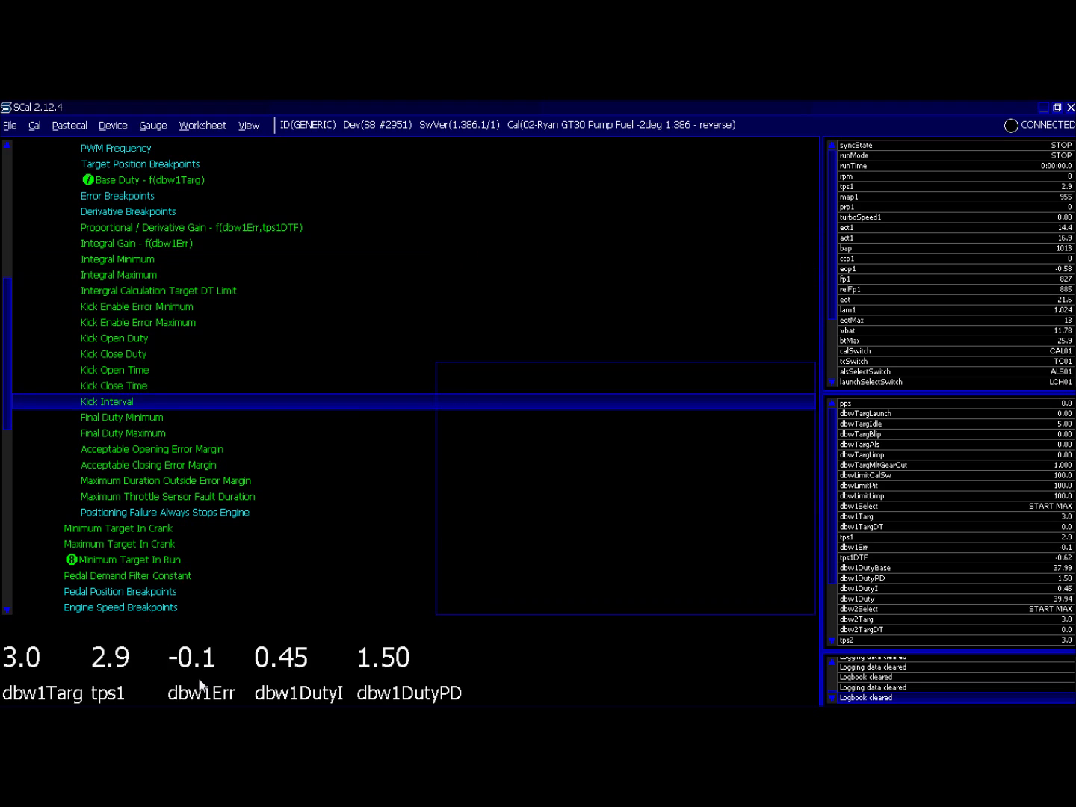
pyautogui.press('Down')
pyautogui.press('Down')
pyautogui.press('Down')
pyautogui.press('Down')
pyautogui.press('Down')
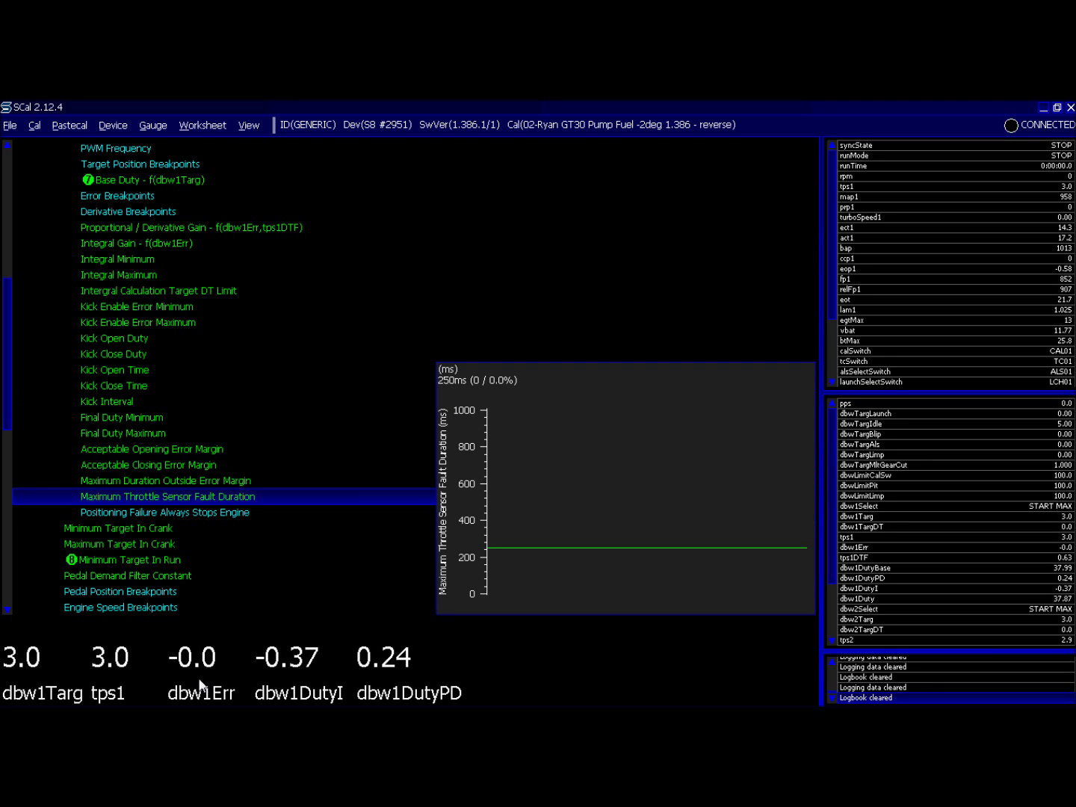
# Open the Maximum Target table under Limp Mode Limit and set every limp mode from LIMP SWITCH ON to VVT FAIL to 20%.
pyautogui.press('Down')
pyautogui.press('Down')
pyautogui.press('Down')
pyautogui.press('Down')
pyautogui.press('Down')
pyautogui.press('Down')
pyautogui.press('Down')
pyautogui.press('Down')
pyautogui.press('Down')
pyautogui.press('Down')
pyautogui.press('Down')
pyautogui.press('Down')
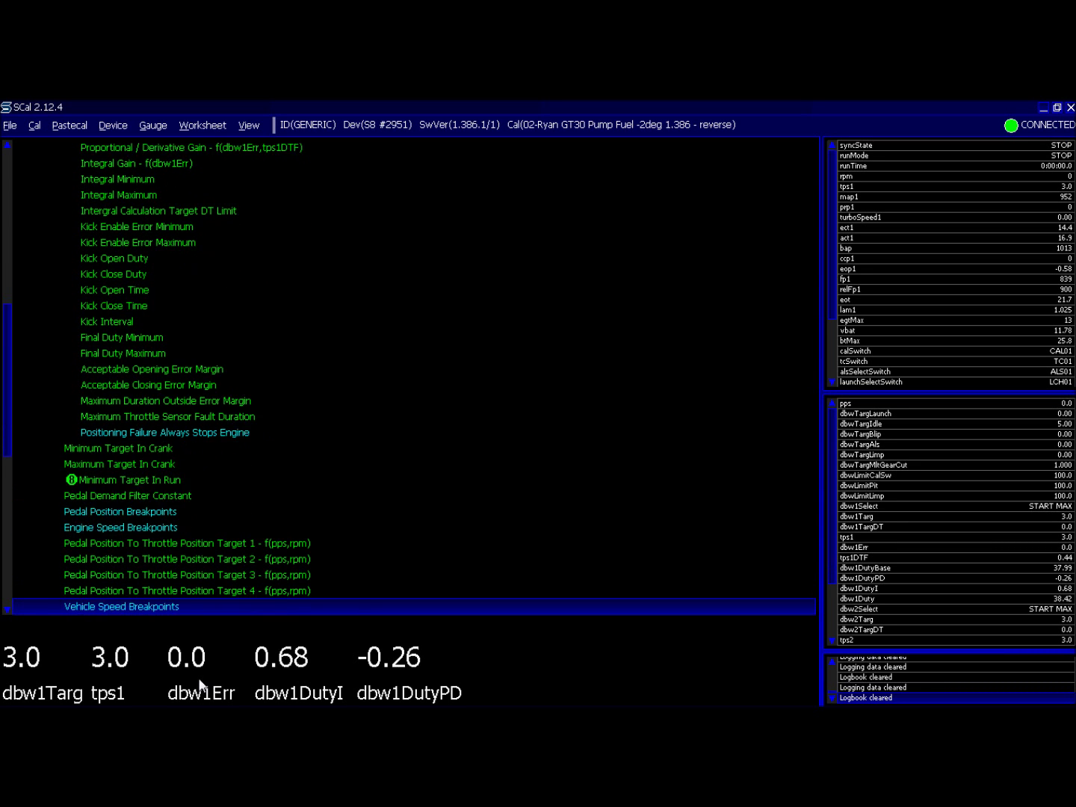
pyautogui.press('Down')
pyautogui.press('Down')
pyautogui.press('Down')
pyautogui.press('Down')
pyautogui.press('Down')
pyautogui.press('Up')
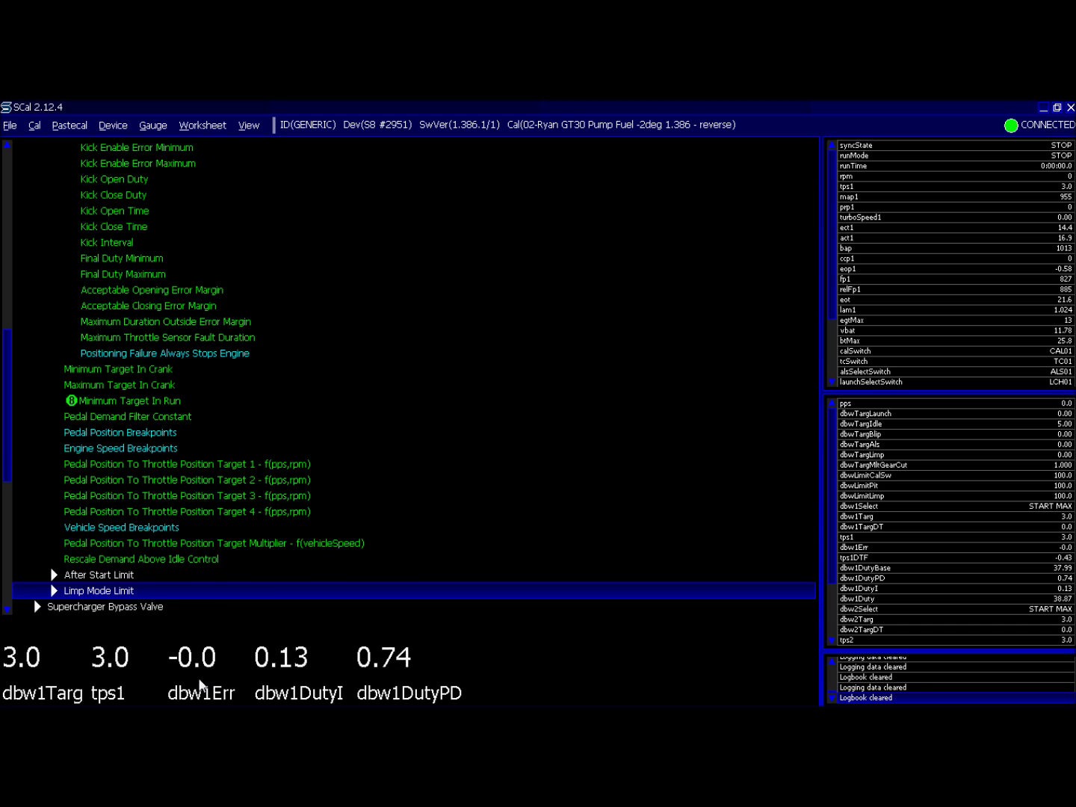
pyautogui.press('Right')
pyautogui.press('Down')
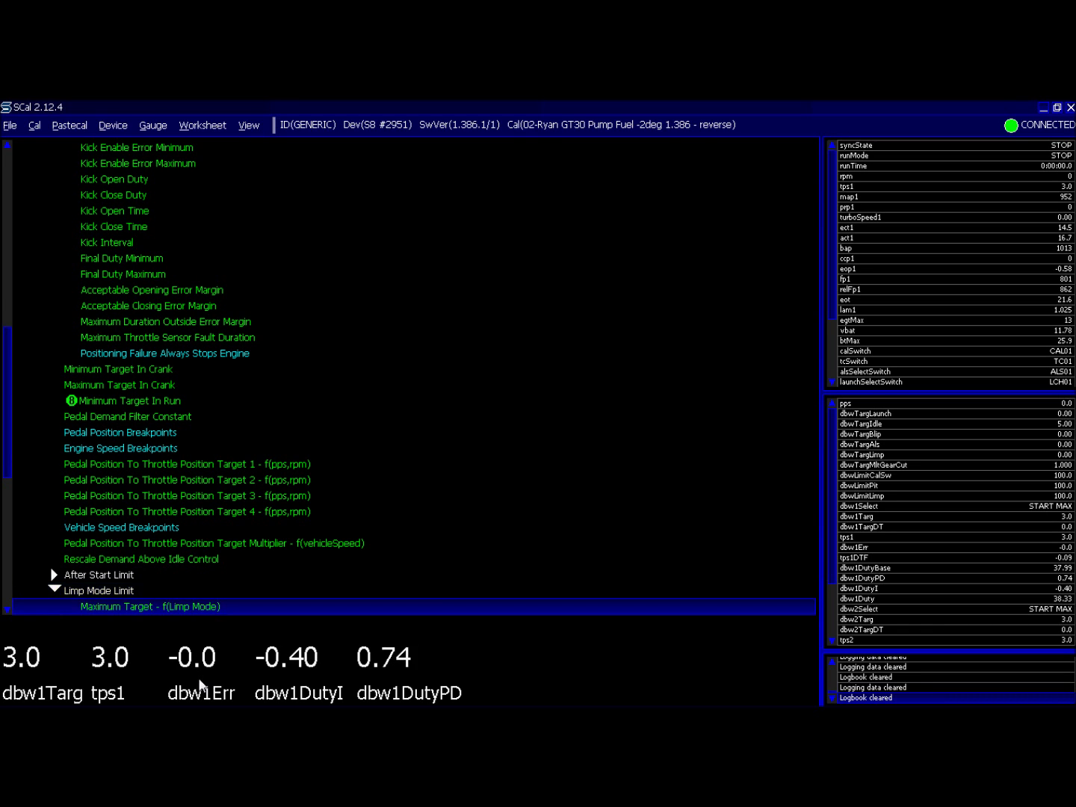
pyautogui.press('Return')
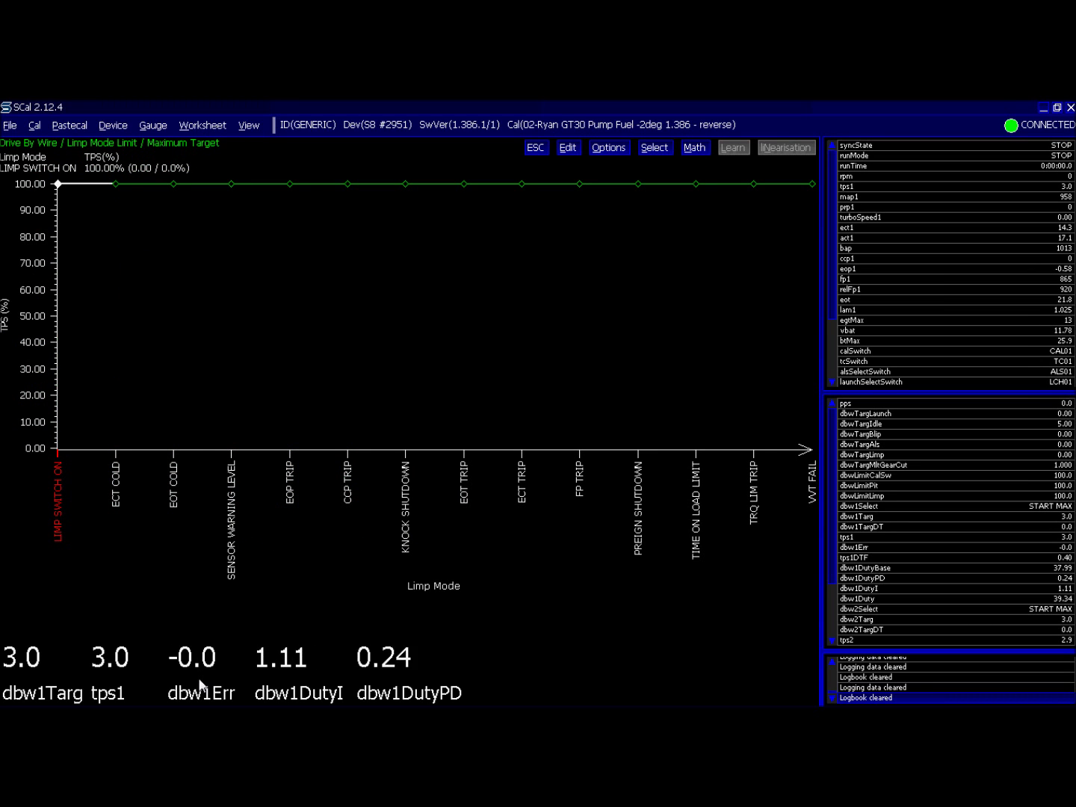
pyautogui.hotkey('shift', 'End')
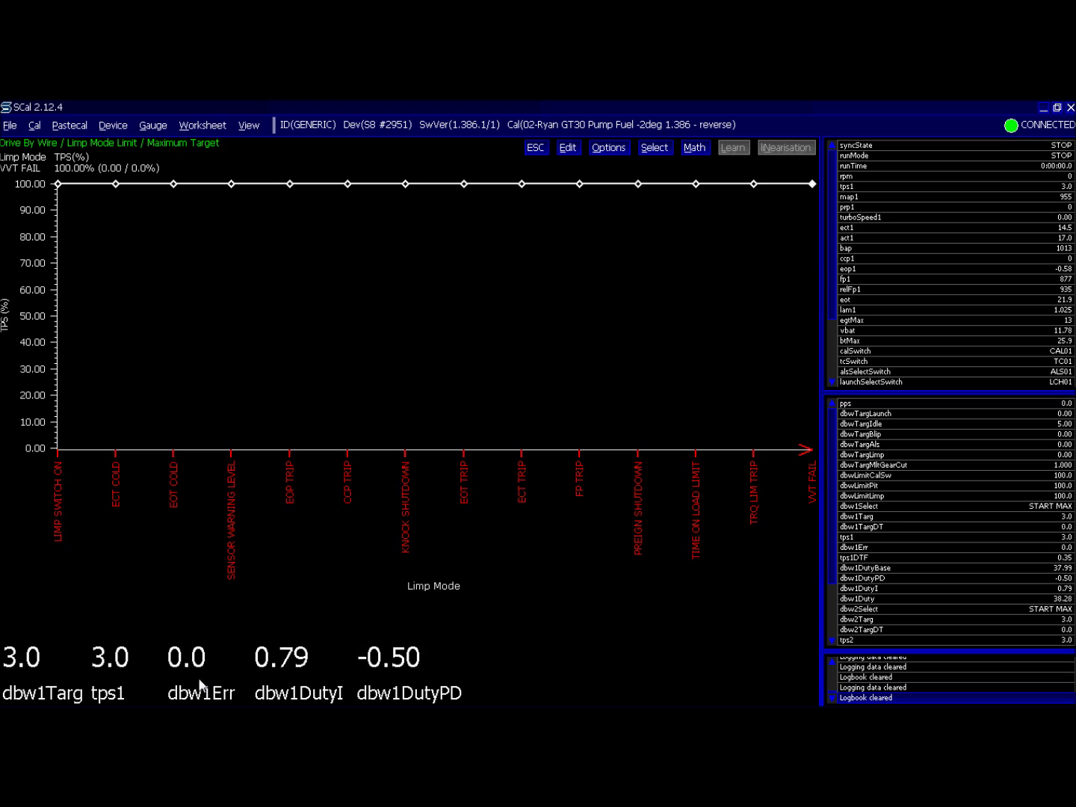
pyautogui.write('20')
pyautogui.press('Return')
# Review the individual limp mode entries in the Maximum Target table, including the EOT, ECT, EOP and CCP trips.
pyautogui.hotkey('shift', 'Left')
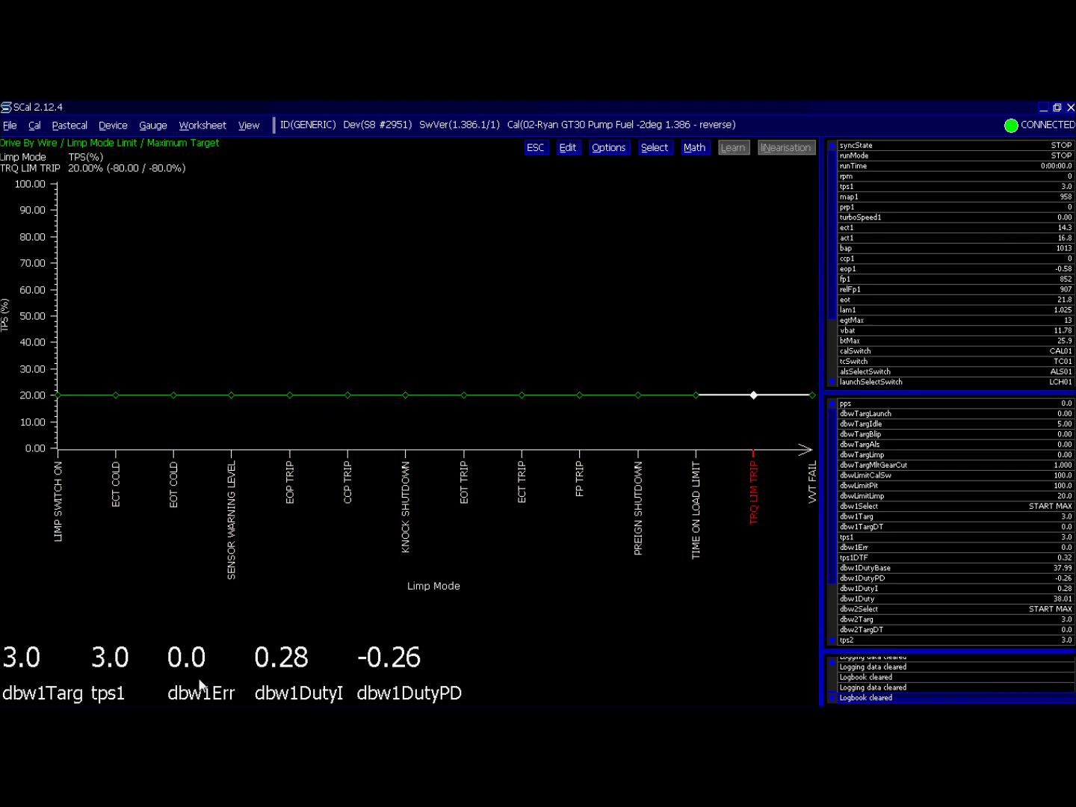
pyautogui.press('Left')
pyautogui.press('Left')
pyautogui.press('Left')
pyautogui.press('Left')
pyautogui.press('Left')
pyautogui.press('Left')
pyautogui.press('Left')
pyautogui.press('Right')
pyautogui.press('Right')
pyautogui.press('Right')
pyautogui.press('Right')
pyautogui.press('Left')
pyautogui.press('Left')
pyautogui.press('Left')
pyautogui.press('Left')
pyautogui.press('Left')
pyautogui.press('Left')
pyautogui.press('Left')
pyautogui.press('Left')
pyautogui.press('Left')
pyautogui.press('Right')
pyautogui.press('Right')
pyautogui.press('Right')
pyautogui.press('Right')
pyautogui.press('Right')
pyautogui.press('Right')
pyautogui.press('Right')
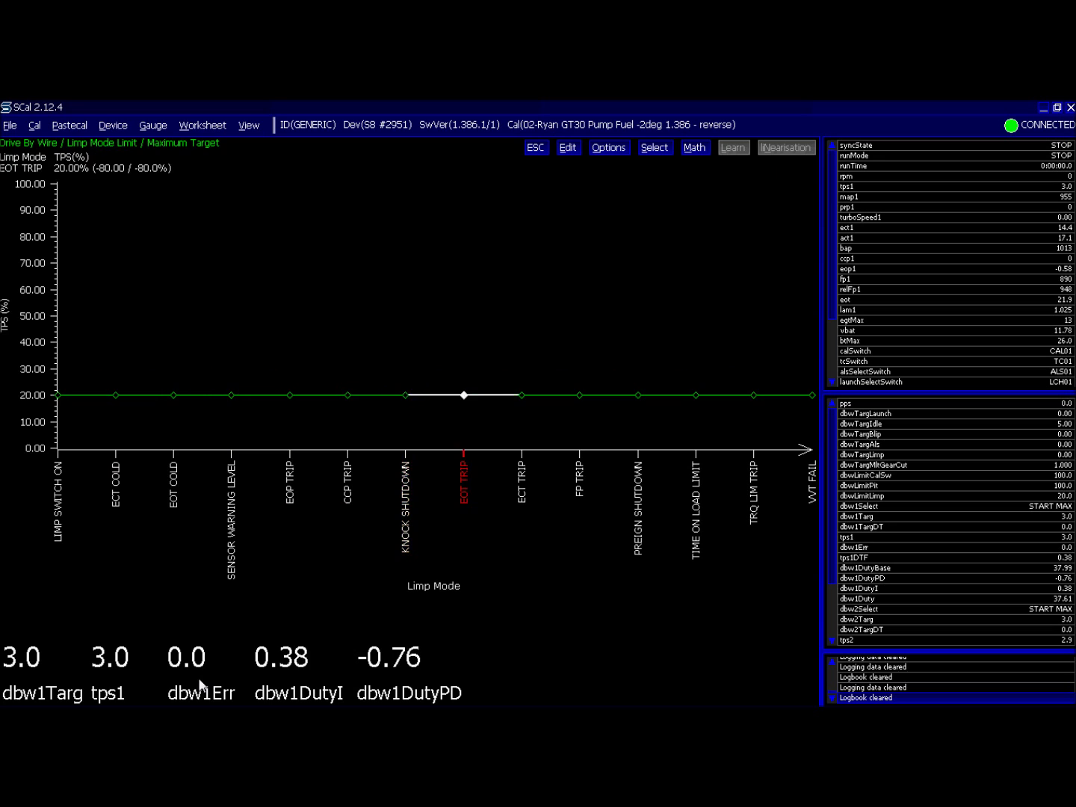
pyautogui.press('Right')
# Close the limp mode Maximum Target table and collapse the Limp Mode Limit group.
pyautogui.press('Escape')
pyautogui.press('Down')
pyautogui.press('Left')
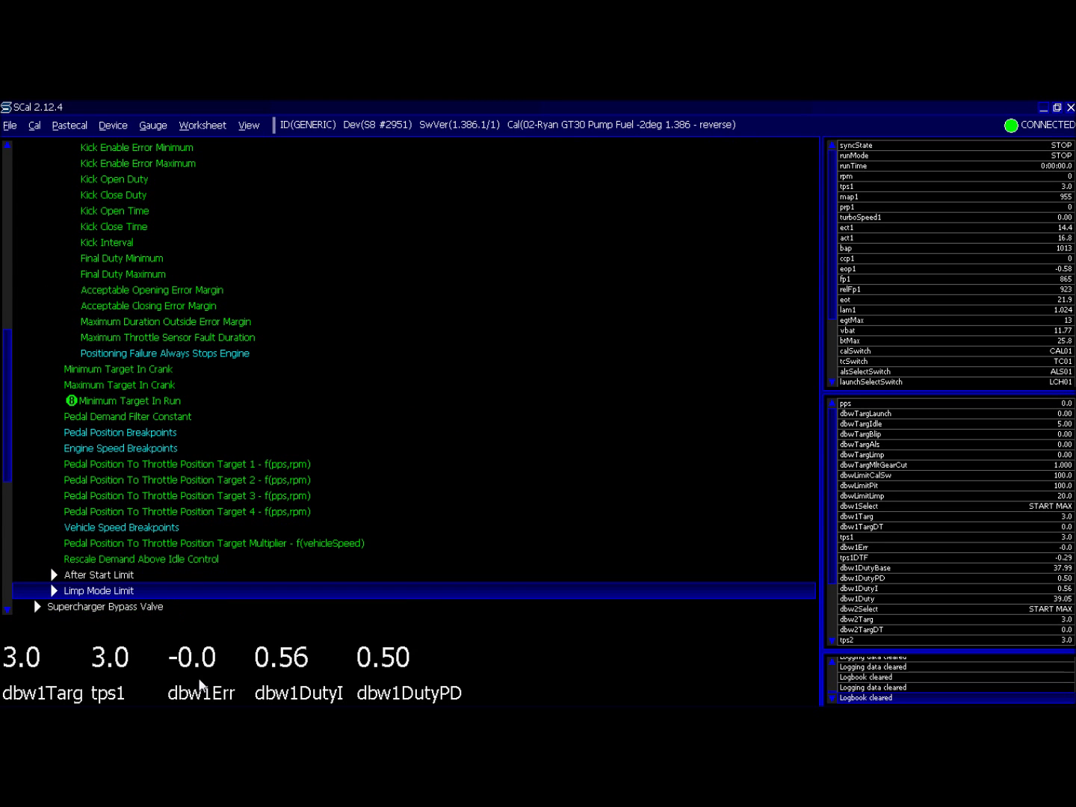
# Open Maximum Duration Outside Error Margin in Position Control to check its value.
pyautogui.press('Up')
pyautogui.press('Up')
pyautogui.press('Return')
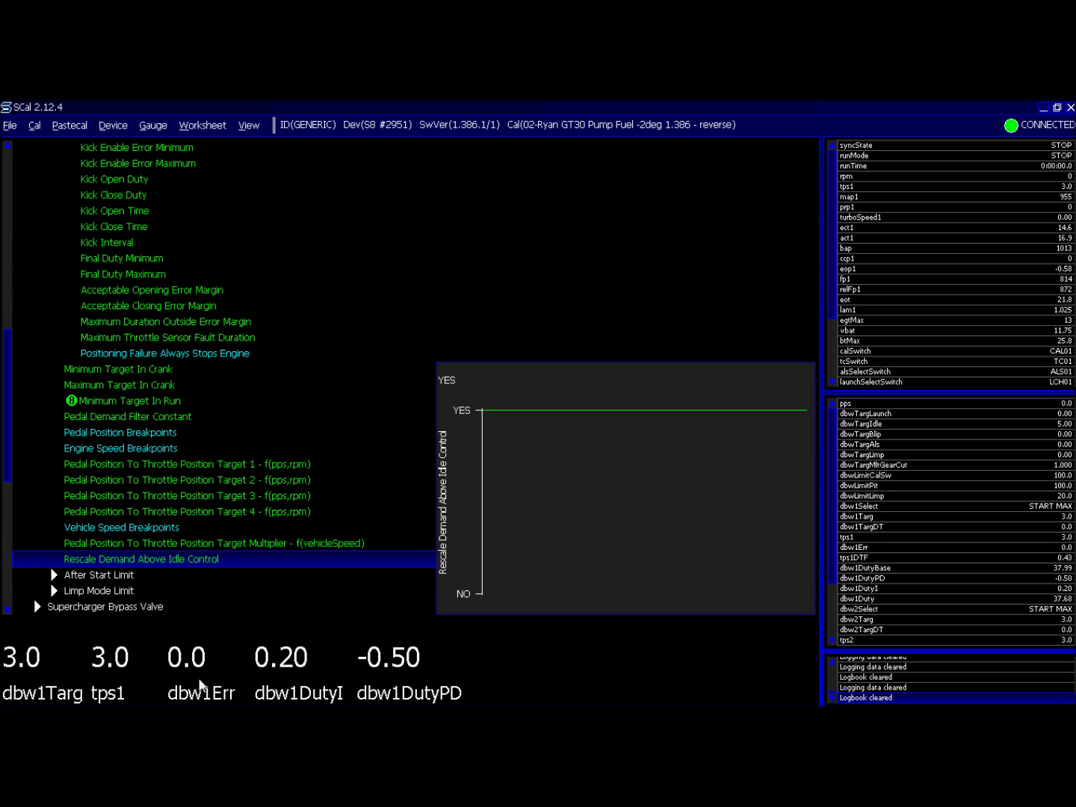
pyautogui.press('Up')
pyautogui.press('Up')
pyautogui.press('Up')
pyautogui.press('Up')
pyautogui.press('Up')
pyautogui.press('Up')
pyautogui.press('Up')
pyautogui.press('Up')
pyautogui.press('Up')
pyautogui.press('Up')
pyautogui.press('Up')
pyautogui.press('Up')
pyautogui.press('Up')
pyautogui.press('Up')
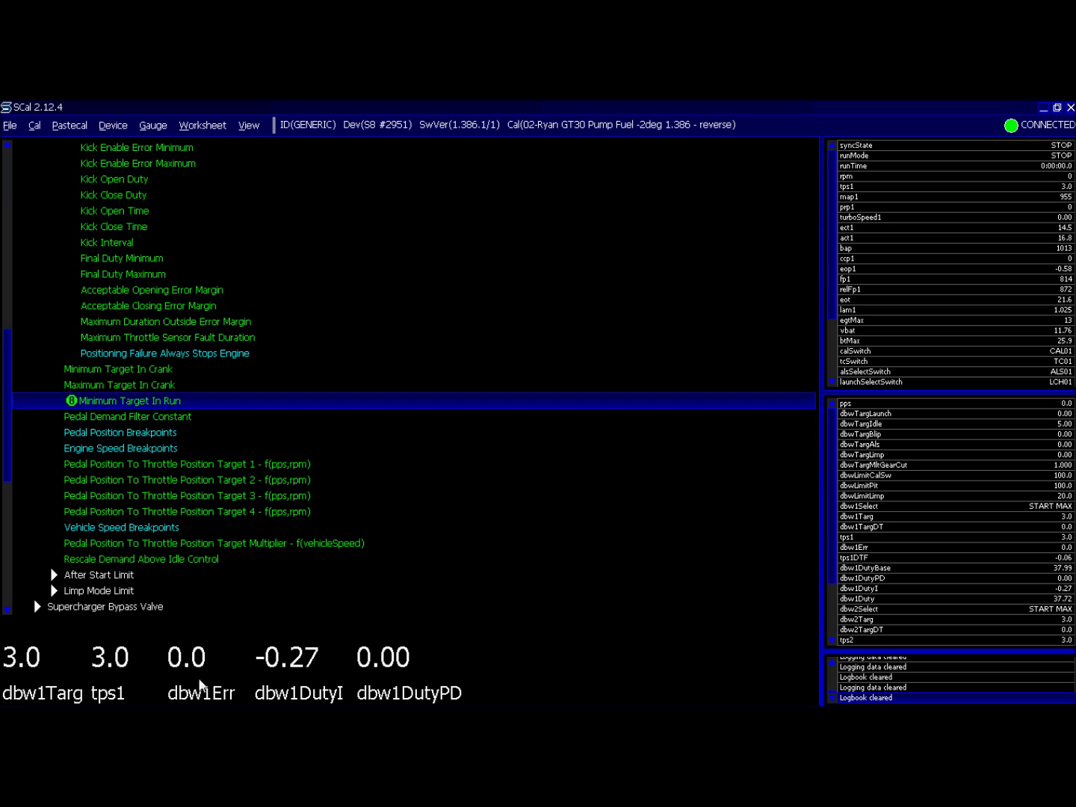
pyautogui.press('Return')
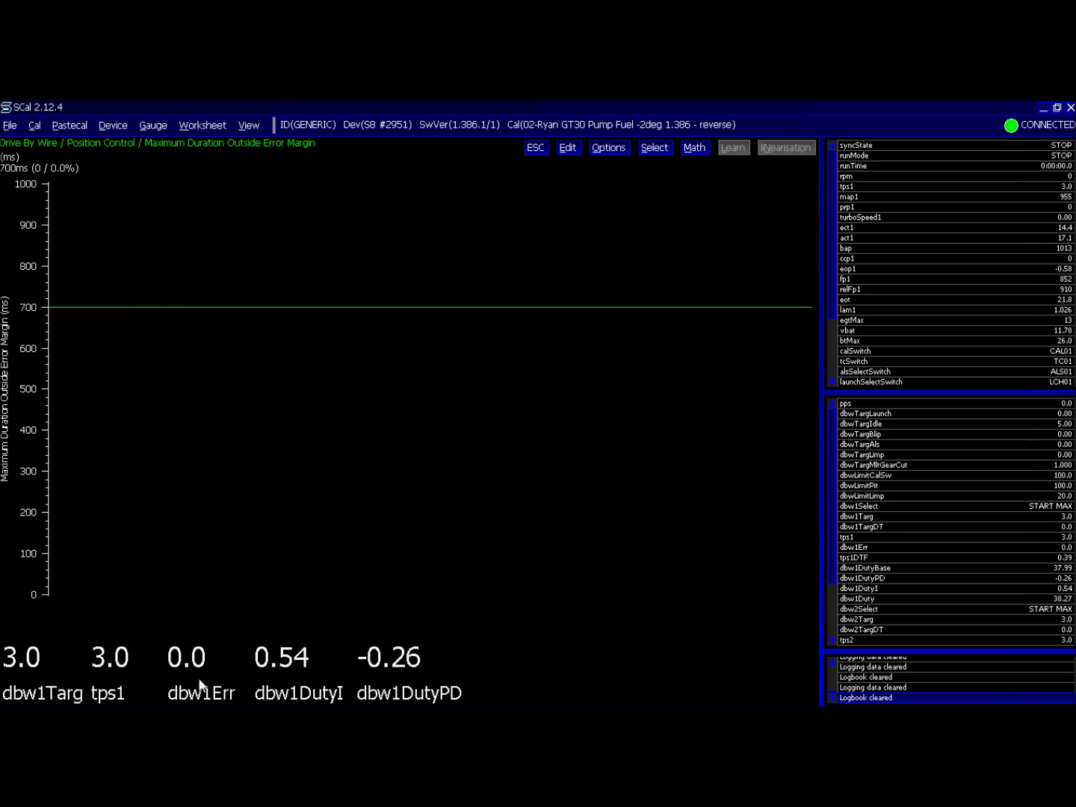
# Close Maximum Duration Outside Error Margin and examine the acceptable opening and closing error margins.
pyautogui.press('Escape')
pyautogui.press('Up')
pyautogui.press('Up')
pyautogui.press('Up')
pyautogui.press('Up')
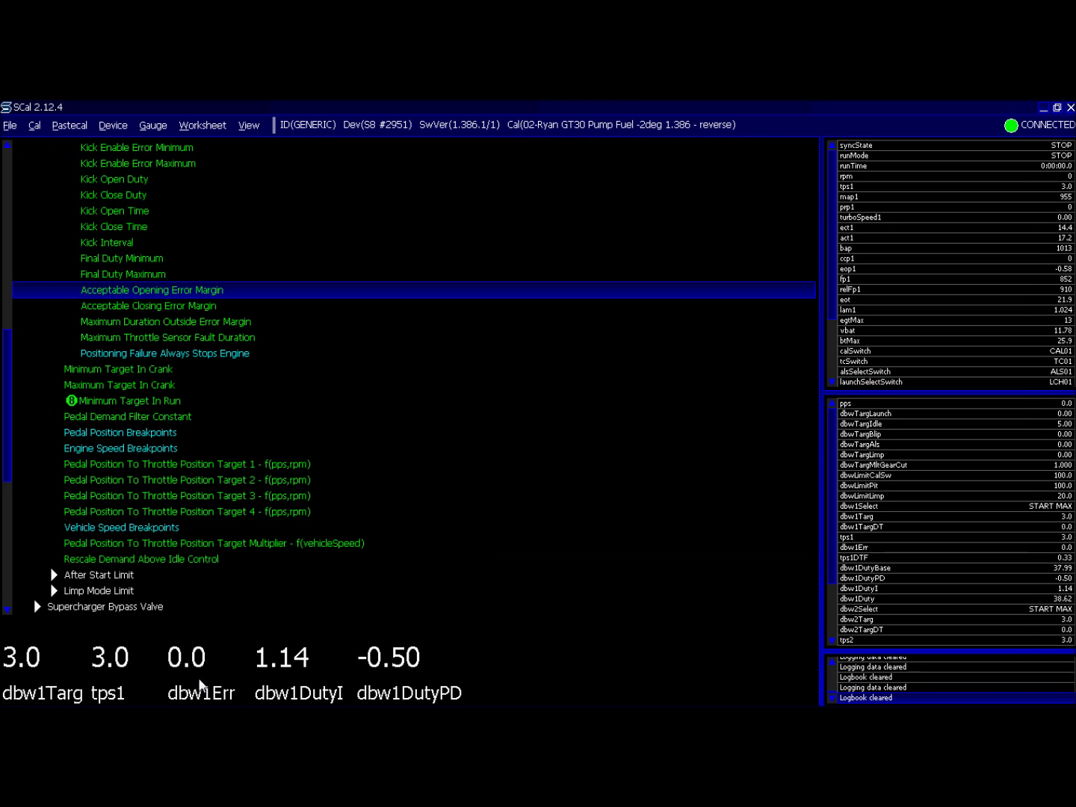
pyautogui.press('Down')
pyautogui.press('Down')
pyautogui.press('Down')
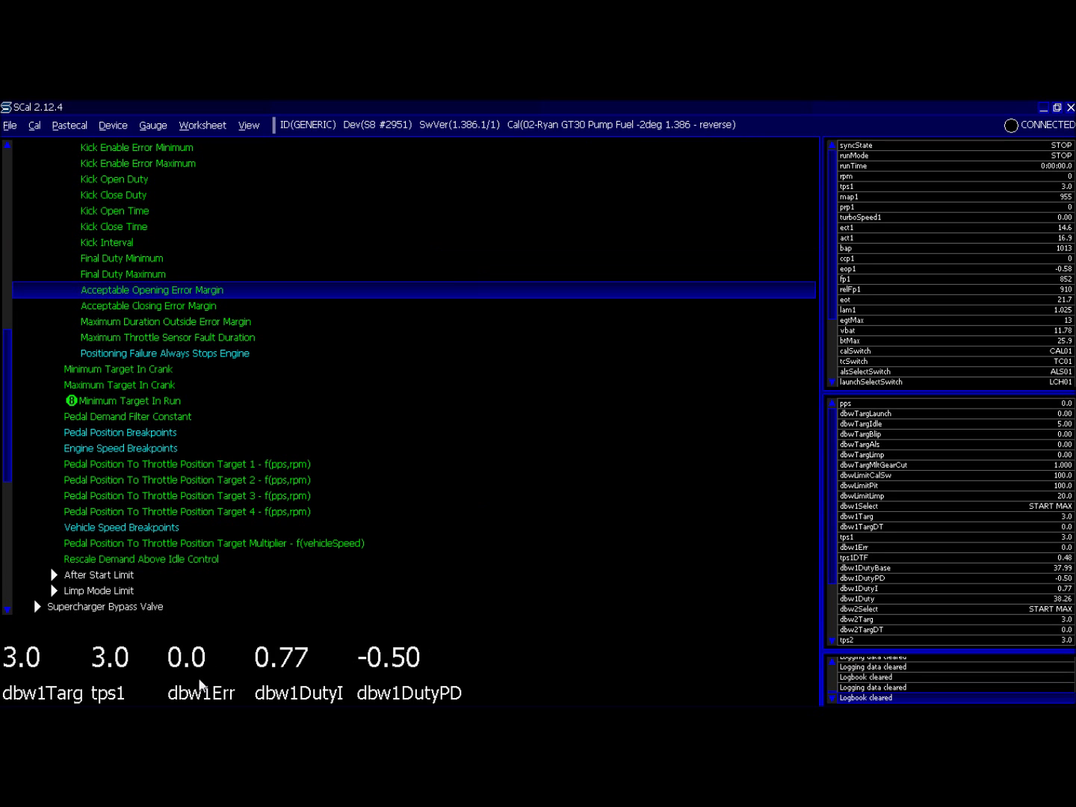
pyautogui.press('Up')
pyautogui.press('Up')
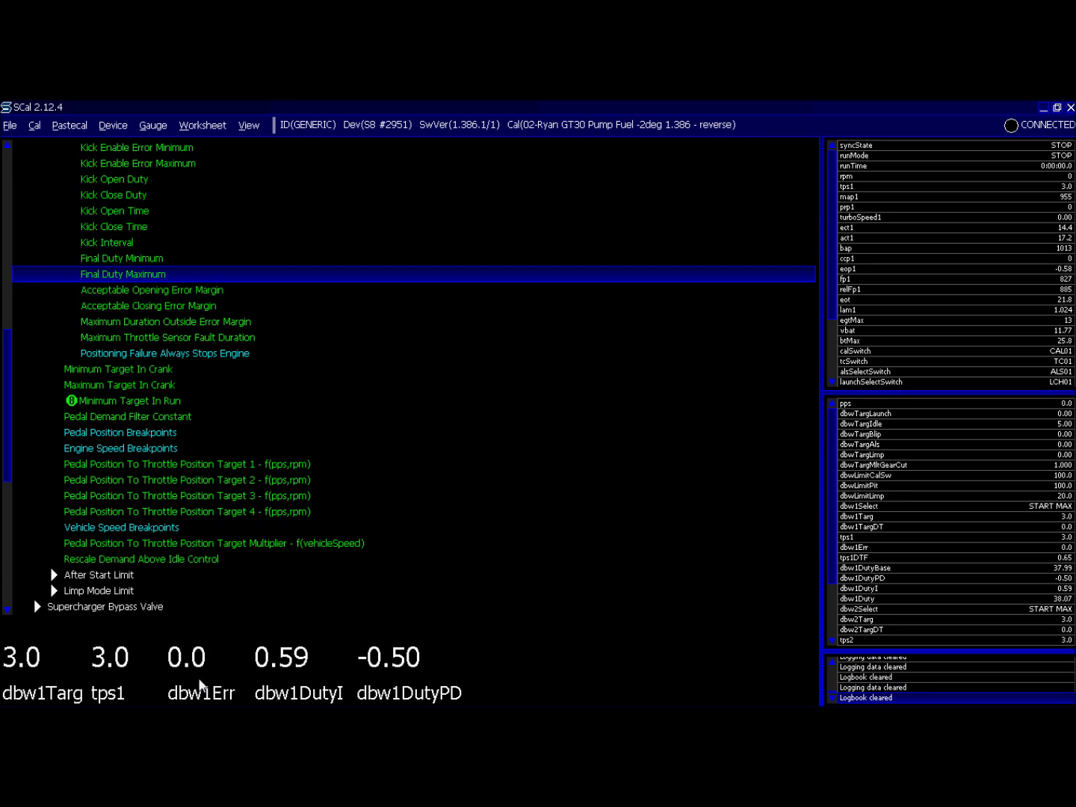
# Collapse the Position Control group under Drive By Wire.
pyautogui.press('pageup')
pyautogui.press('Down')
pyautogui.press('Down')
pyautogui.press('Down')
pyautogui.press('Down')
pyautogui.press('Down')
pyautogui.press('Down')
pyautogui.press('Down')
pyautogui.press('Down')
pyautogui.press('Left')
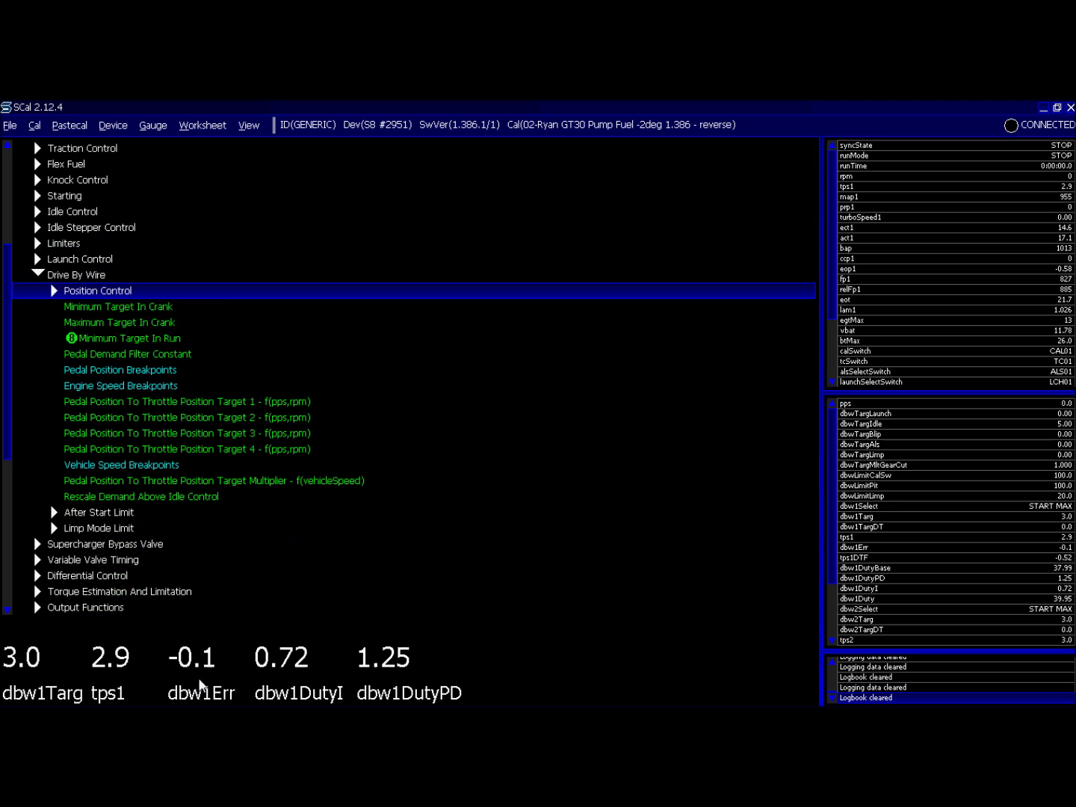
# Expand the Throttle Position group under Sensors in the calibration tree.
pyautogui.press('pagedown')
pyautogui.press('Up')
pyautogui.press('Up')
pyautogui.press('Up')
pyautogui.press('Right')
pyautogui.press('pagedown')
pyautogui.press('Up')
pyautogui.press('Up')
pyautogui.press('Up')
pyautogui.press('Up')
pyautogui.press('Up')
pyautogui.press('Up')
pyautogui.press('Right')
# Check the enable setting in the throttle position A/B Validation group, then close it and collapse that group.
pyautogui.press('Down')
pyautogui.press('Down')
pyautogui.press('Down')
pyautogui.press('Down')
pyautogui.press('Down')
pyautogui.press('Right')
pyautogui.press('Down')
pyautogui.press('Return')
pyautogui.press('Escape')
pyautogui.press('Left')
pyautogui.press('Left')
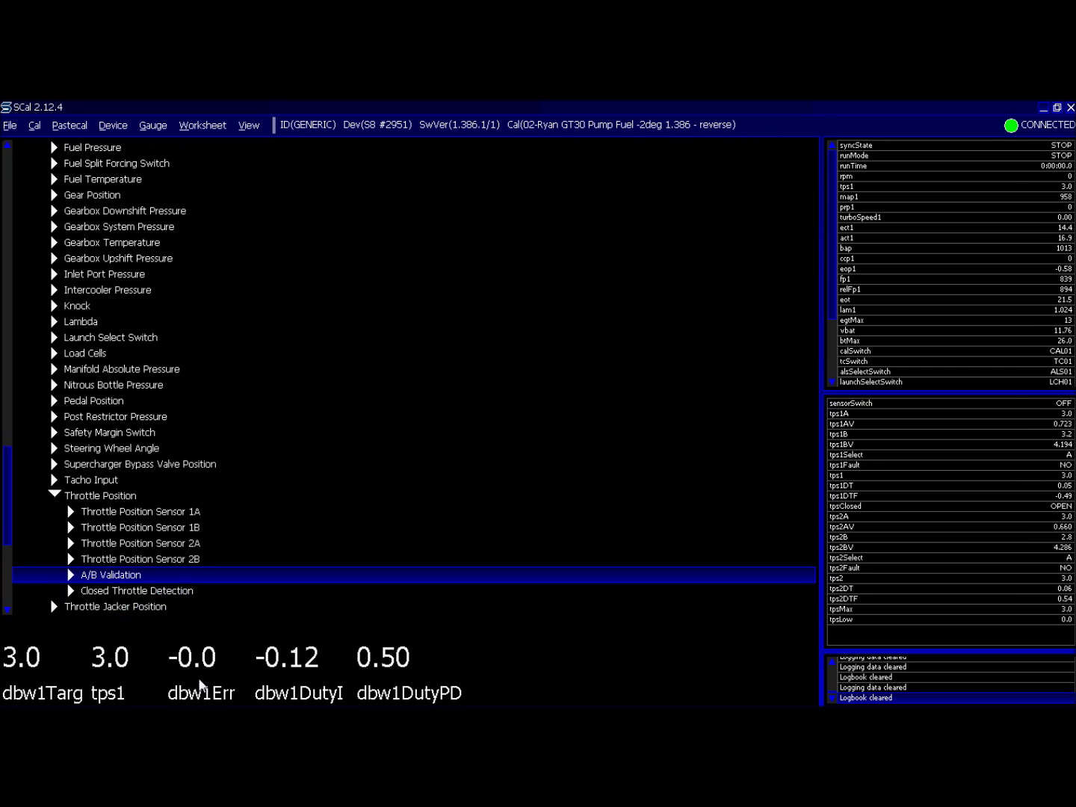
# Collapse the Throttle Position sensor group.
pyautogui.press('Down')
pyautogui.press('Up')
pyautogui.press('Up')
pyautogui.press('Up')
pyautogui.press('Up')
pyautogui.press('Left')
# Expand the Pedal Position sensor group and its A/B Validation subgroup.
pyautogui.press('Up')
pyautogui.press('Up')
pyautogui.press('Up')
pyautogui.press('Up')
pyautogui.press('Up')
pyautogui.press('Up')
pyautogui.press('Right')
pyautogui.press('Down')
pyautogui.press('Down')
pyautogui.press('Down')
pyautogui.press('Right')
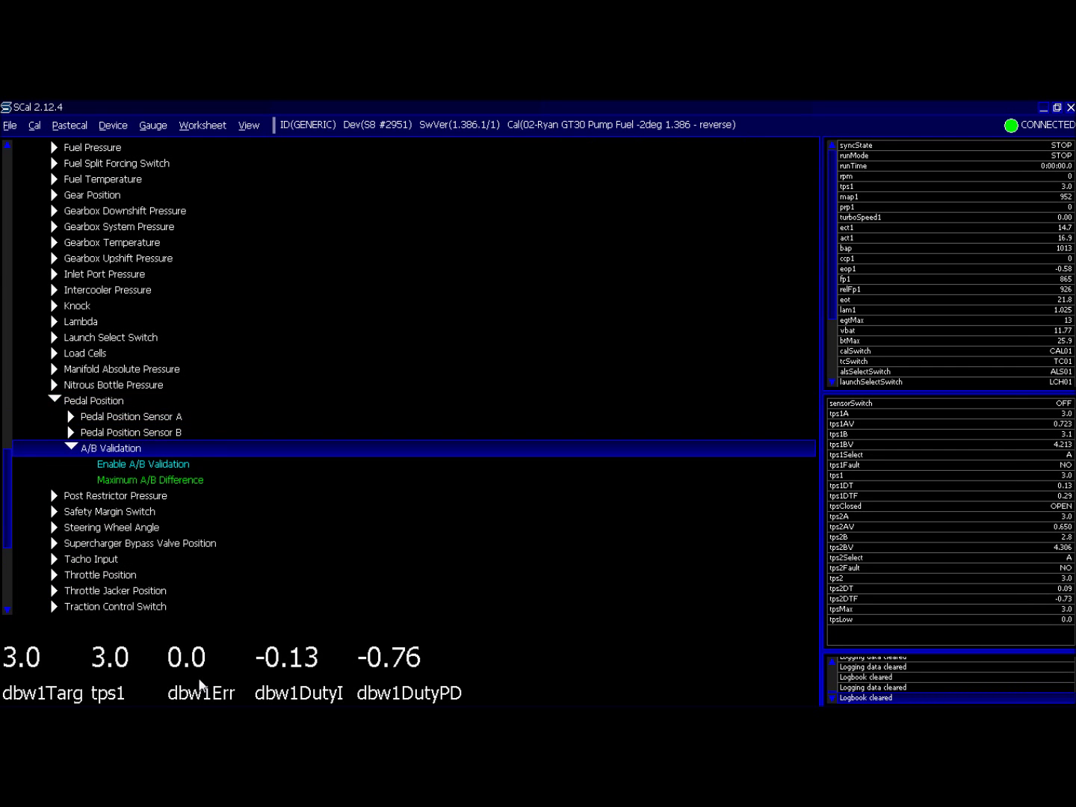
# Check Enable A/B Validation for the pedal position sensors, then close it and collapse the Pedal Position group.
pyautogui.press('Down')
pyautogui.press('Return')
pyautogui.press('Escape')
pyautogui.press('Up')
pyautogui.press('Left')
pyautogui.press('Up')
pyautogui.press('Up')
pyautogui.press('Up')
pyautogui.press('Left')
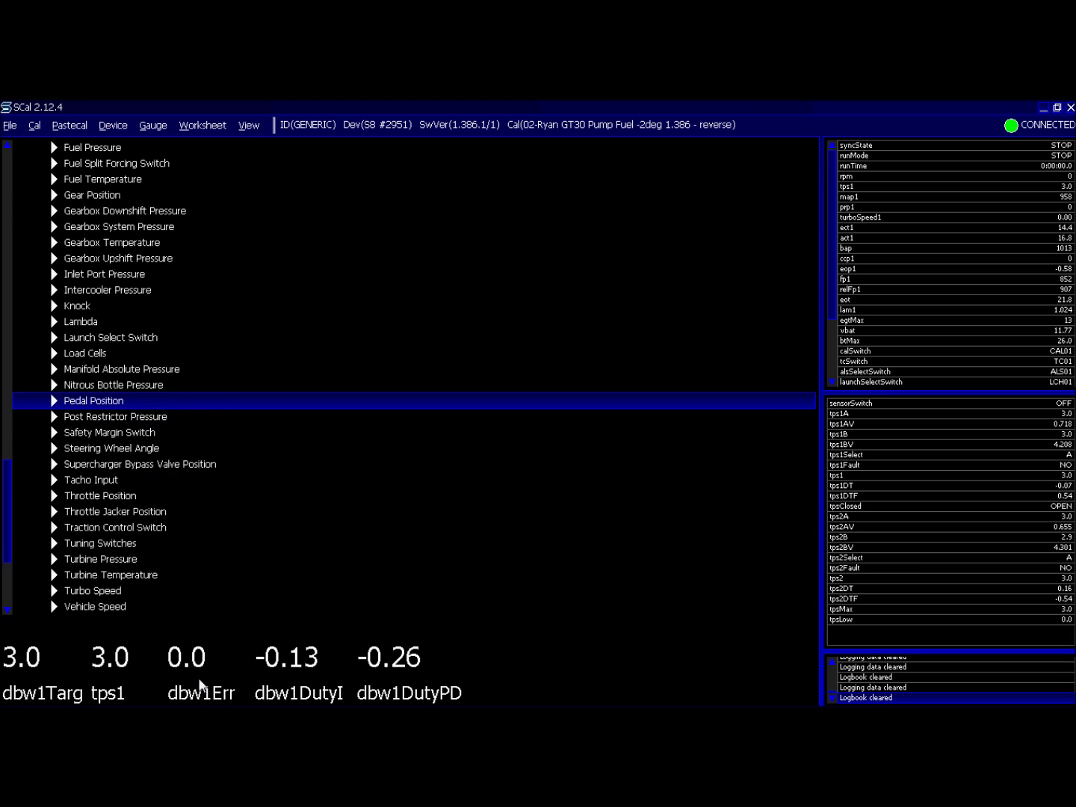
# Return to the Drive By Wire group in the calibration tree and collapse it.
pyautogui.press('Left')
pyautogui.press('Left')
pyautogui.press('Down')
pyautogui.press('Down')
pyautogui.press('Down')
pyautogui.press('Down')
pyautogui.press('Down')
pyautogui.press('Left')
pyautogui.press('Right')
pyautogui.press('Down')
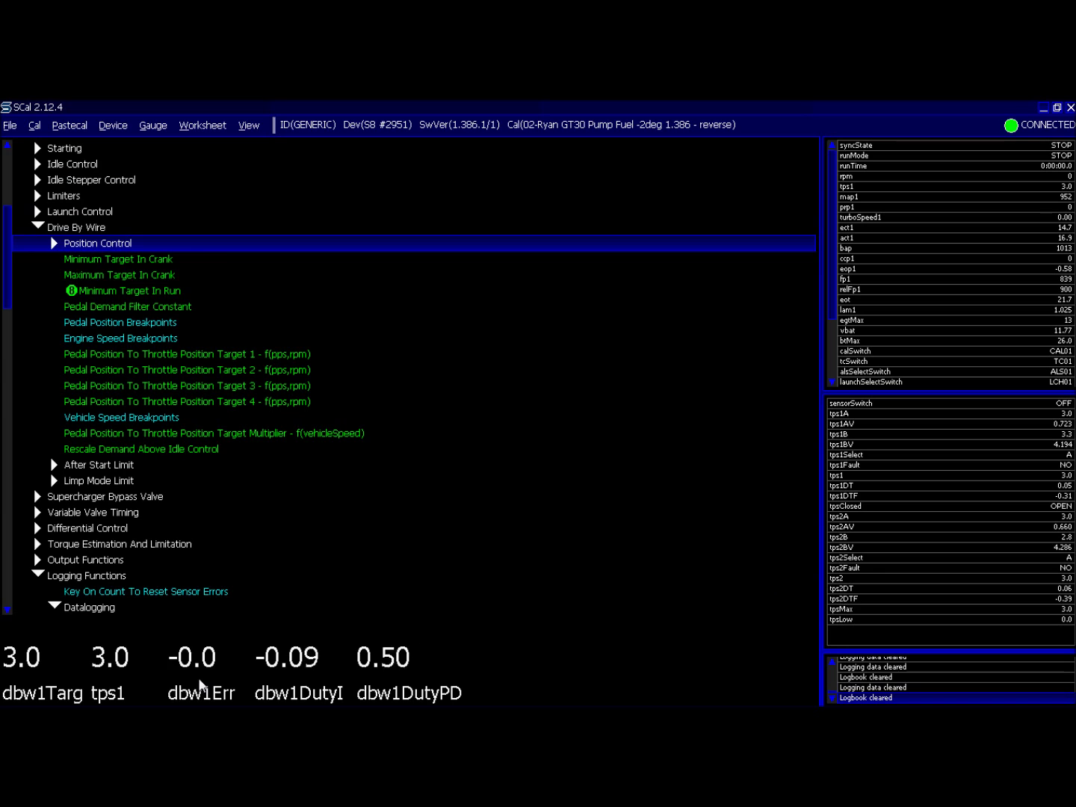
pyautogui.press('Up')
pyautogui.press('Left')
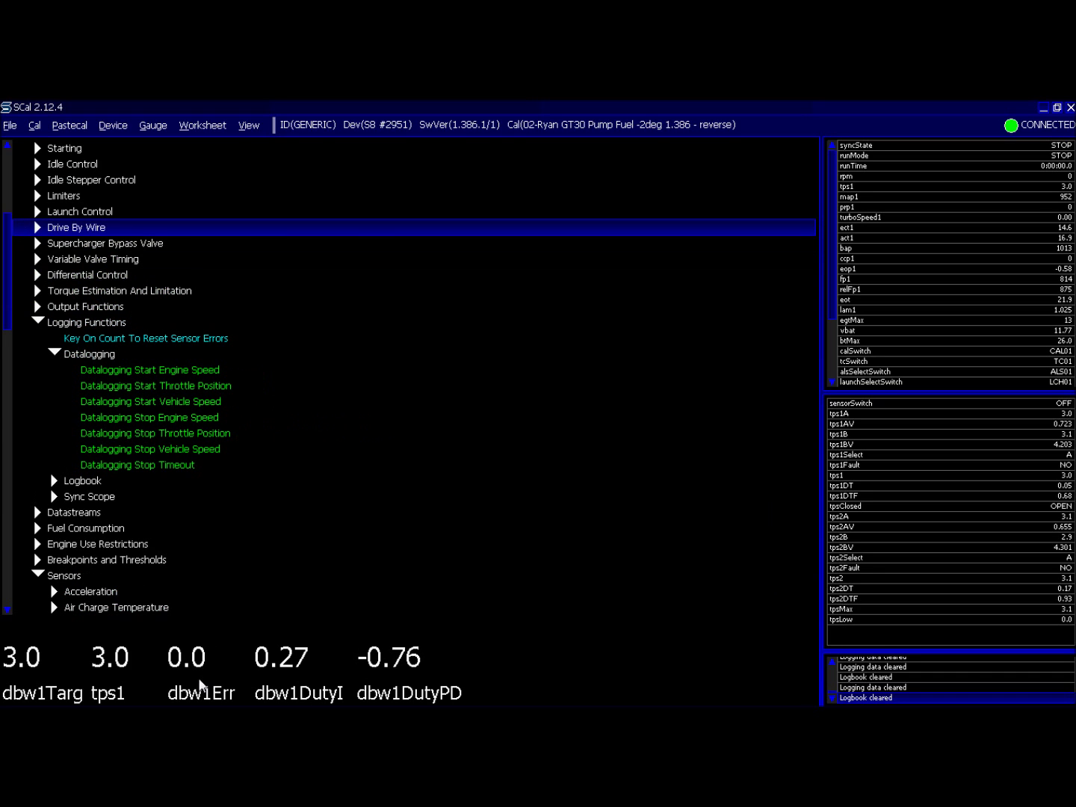